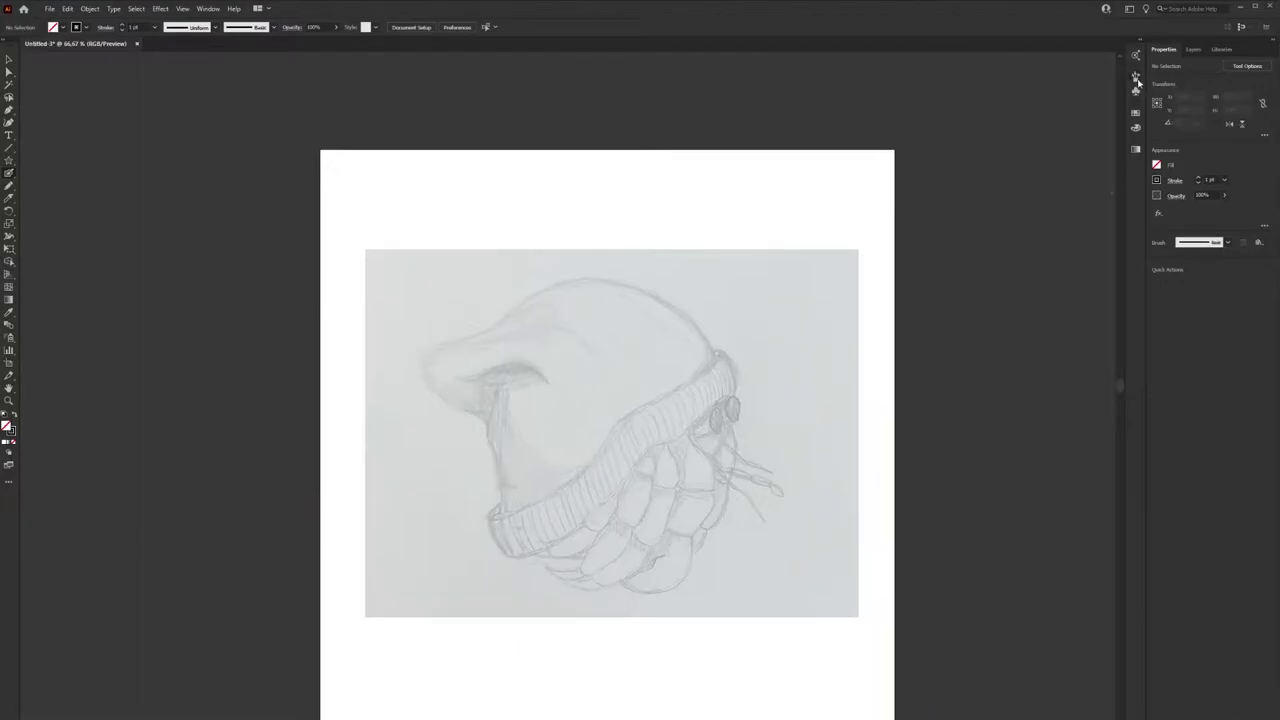
Choose a calligraphic brush with the Paintbrush, trace the beanie, and undo a stray stroke under the brim
click(1136, 80)
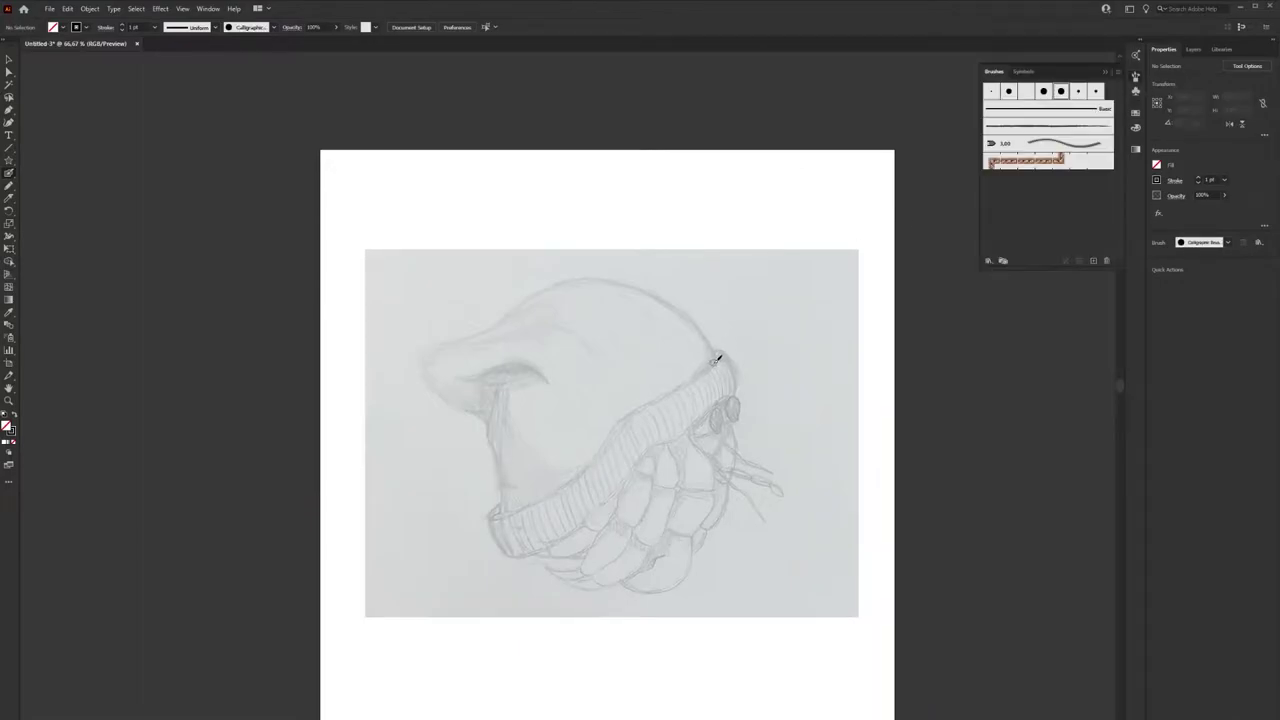
click(8, 172)
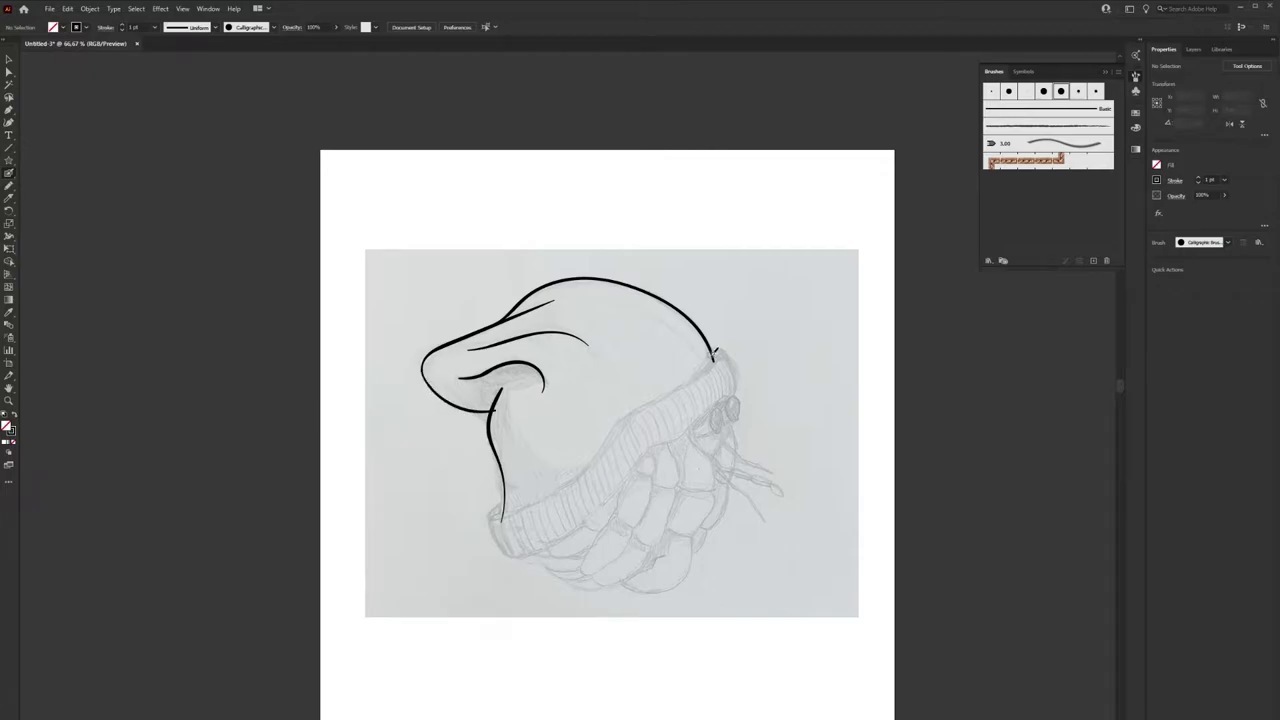
scroll(732, 395, up, 2)
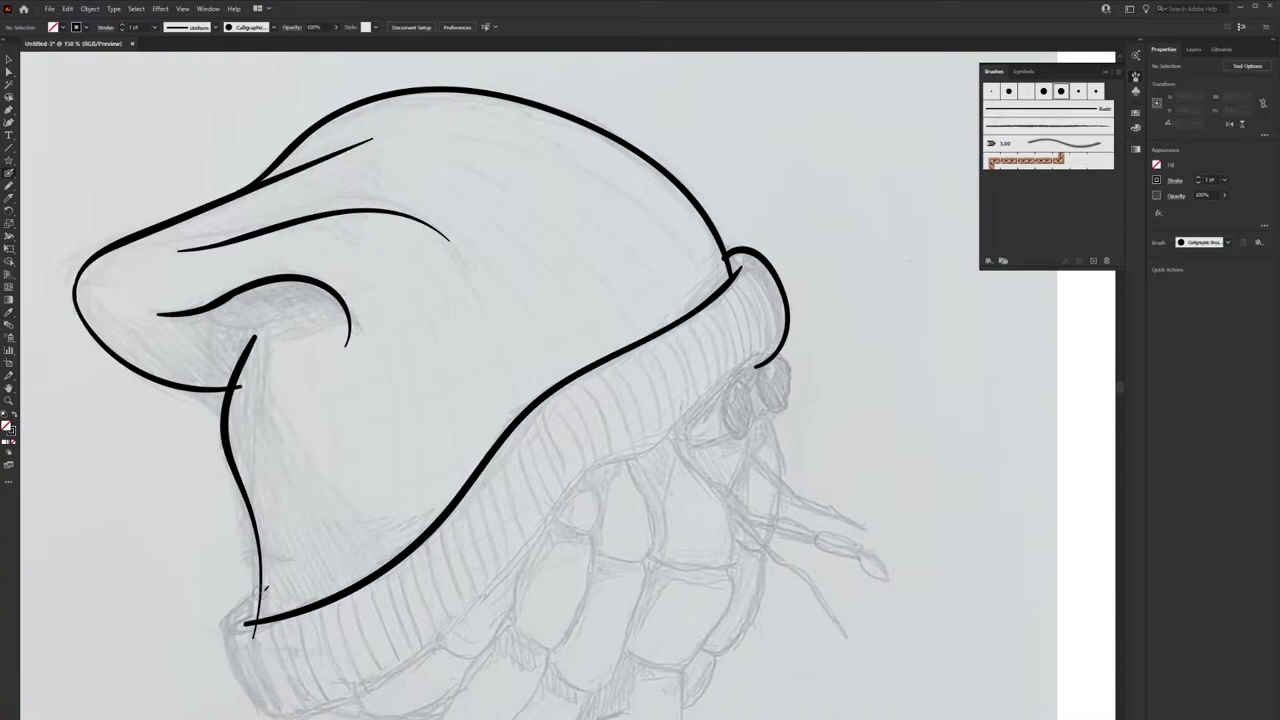
key(ctrl+z)
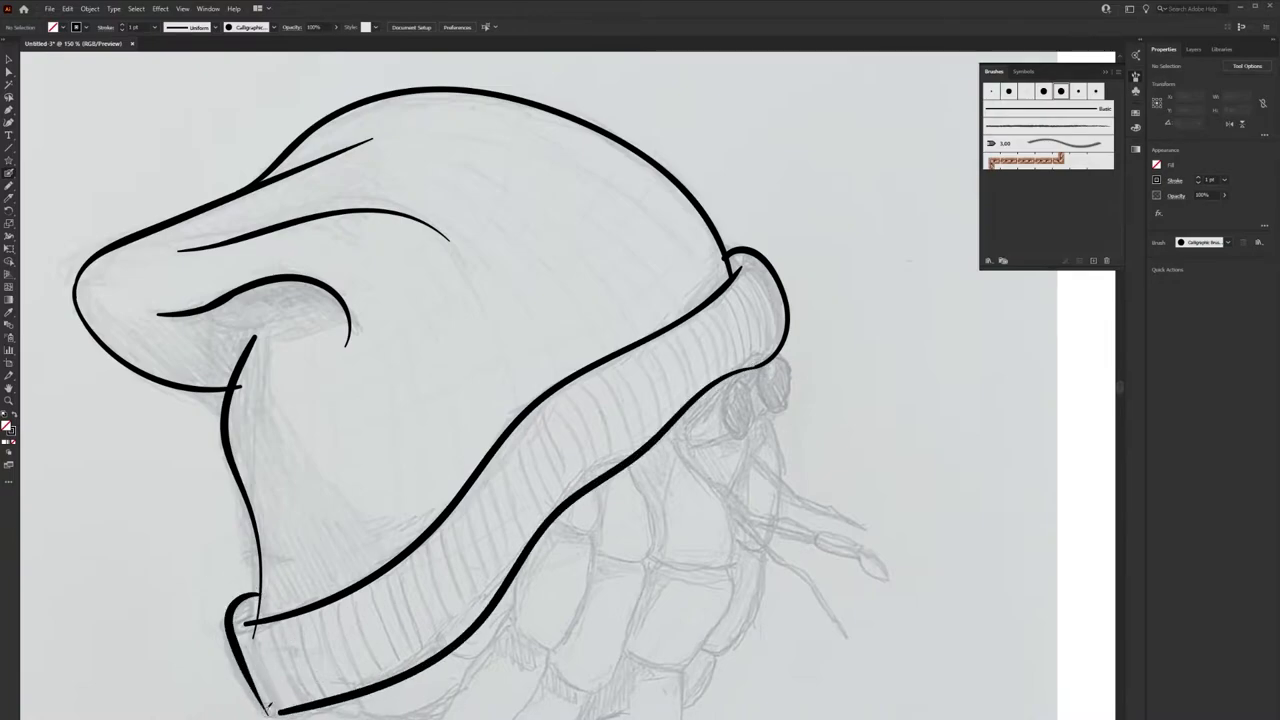
scroll(700, 400, down, 3)
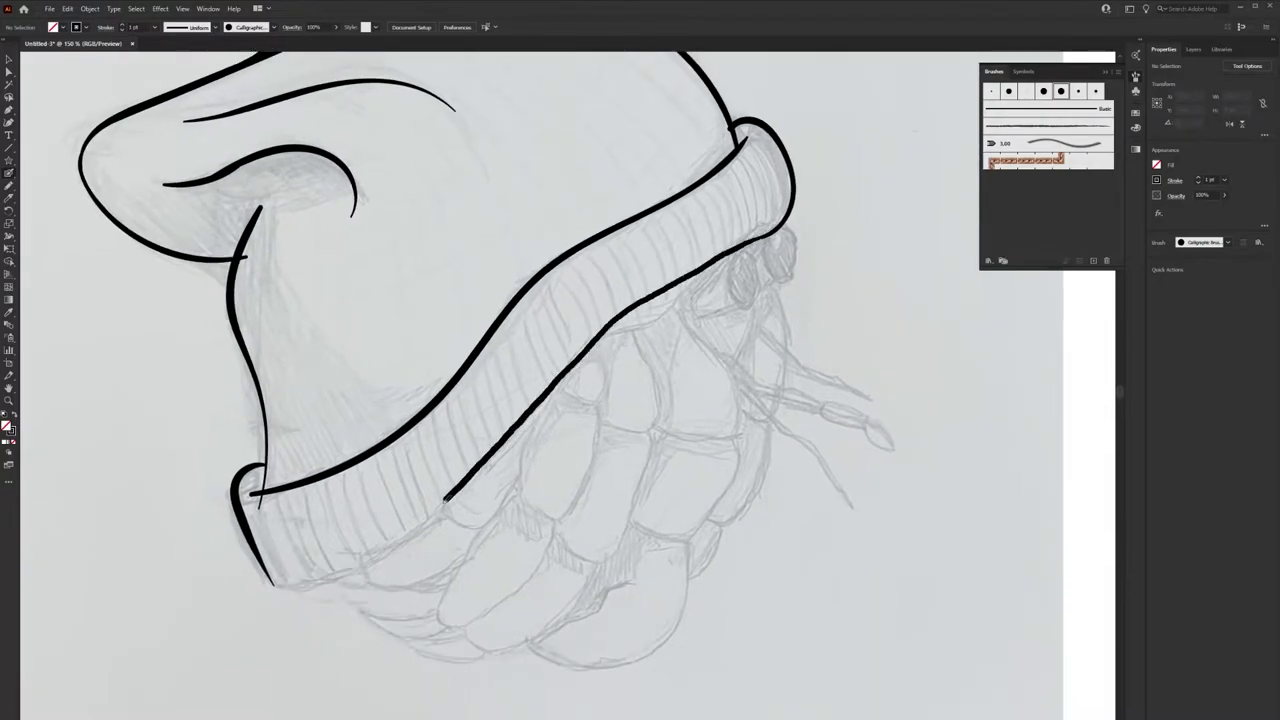
scroll(470, 455, up, 3)
scroll(470, 455, left, 2)
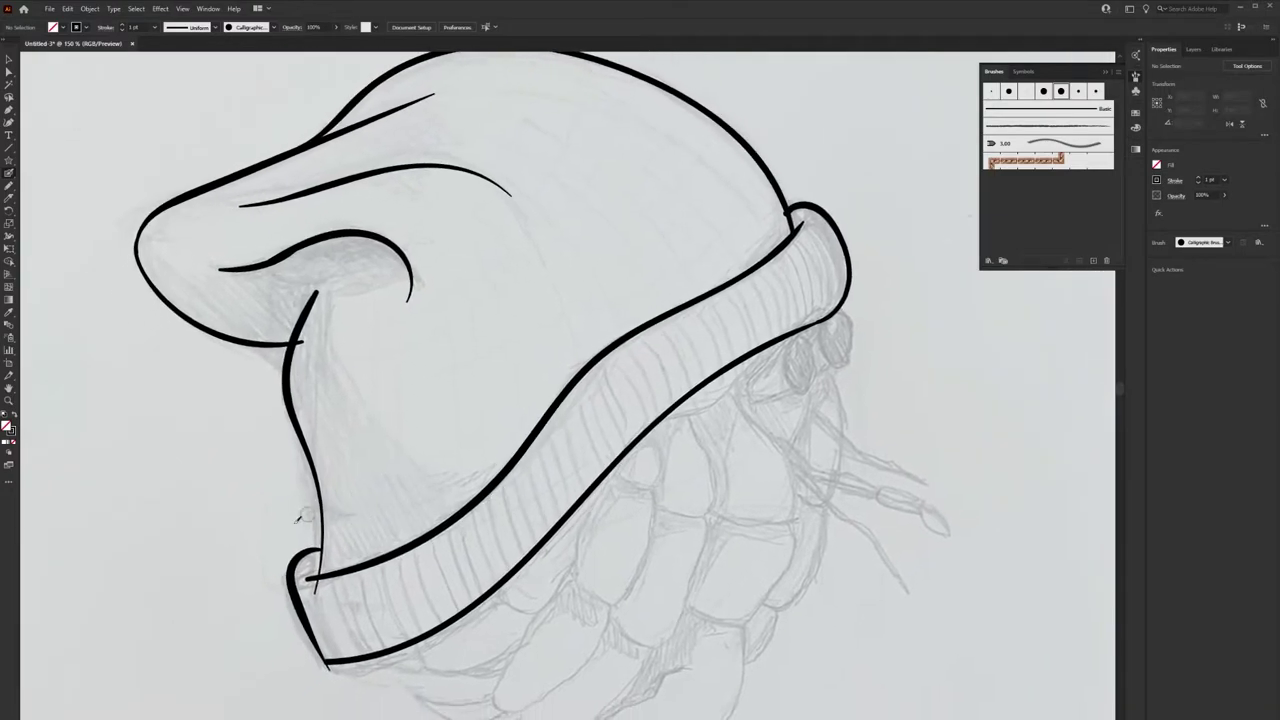
Ink the cuff's lower-left corner in bold black over the sketch
drag(9, 197, 42, 204)
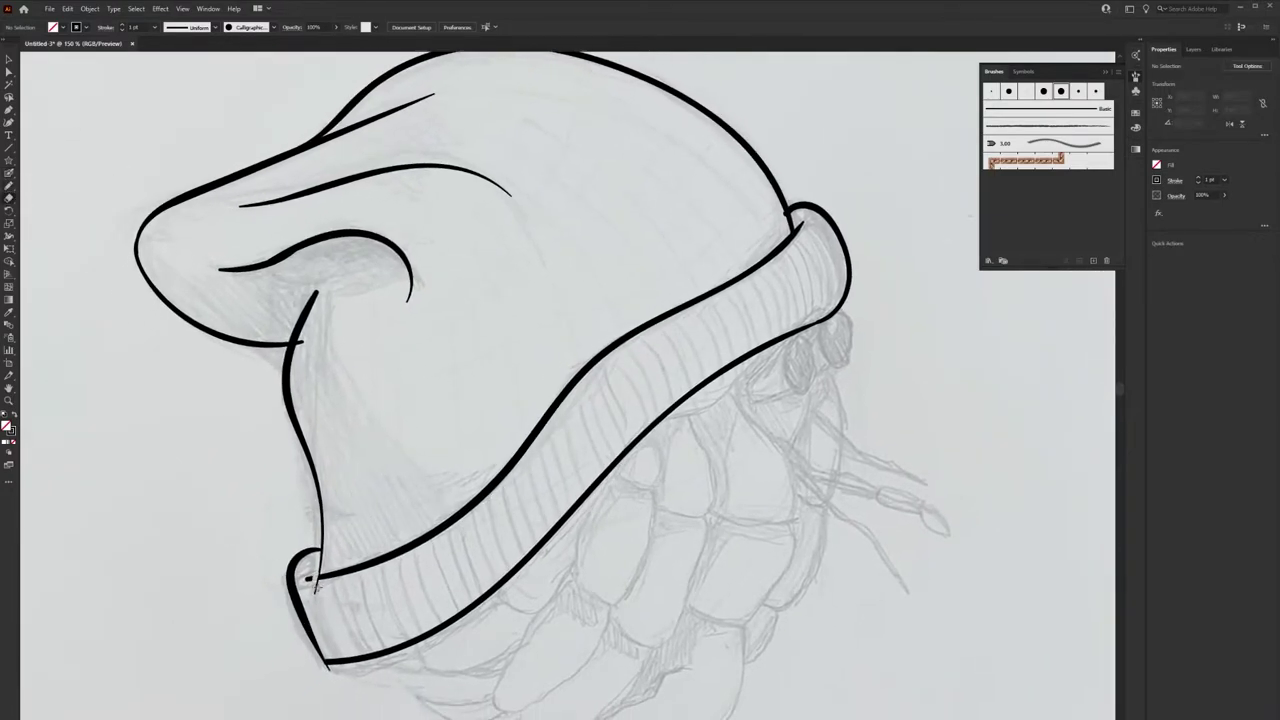
scroll(315, 575, up, 3)
scroll(318, 580, down, 3)
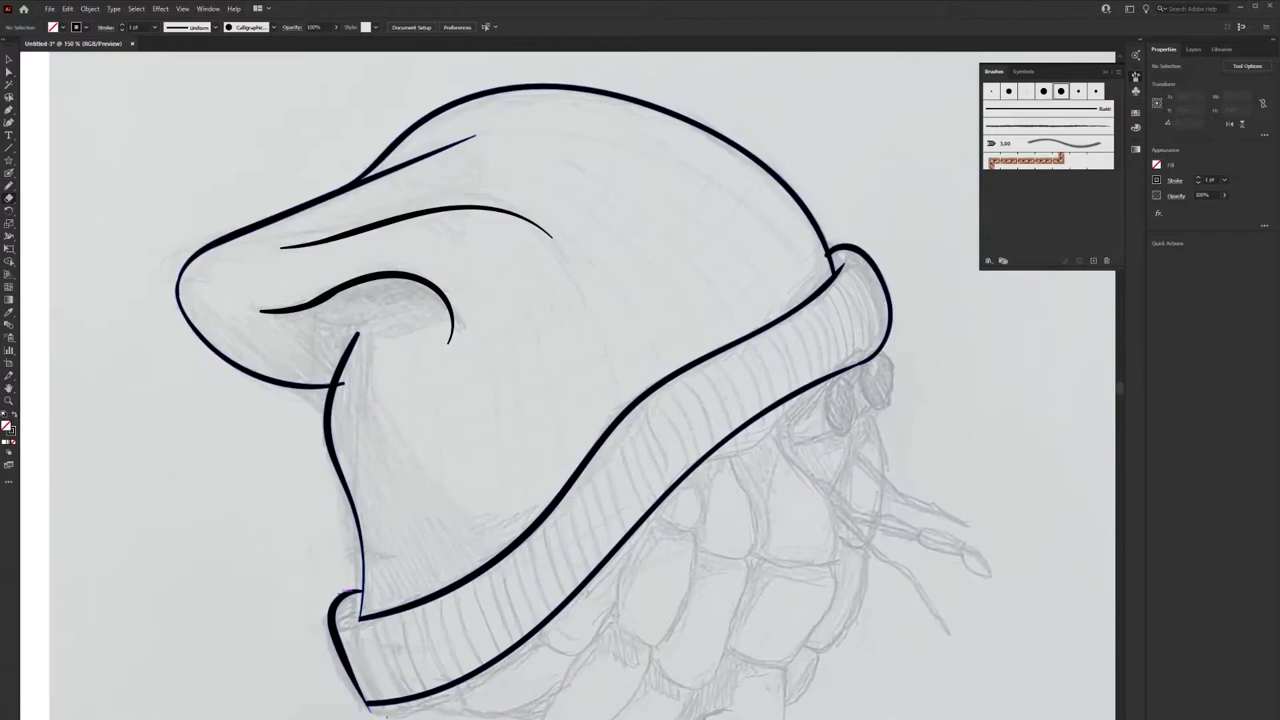
scroll(345, 595, down, 2)
scroll(343, 600, up, 5)
scroll(356, 630, down, 3)
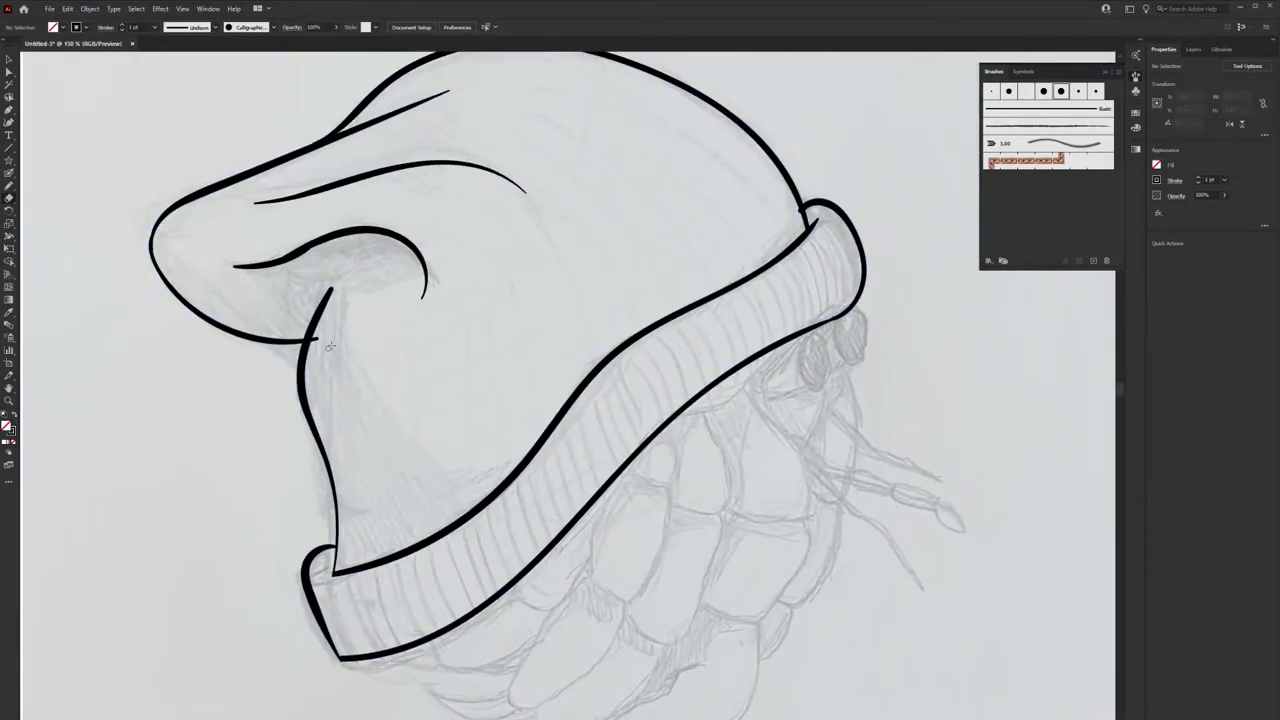
scroll(435, 350, up, 1)
scroll(420, 450, down, 1)
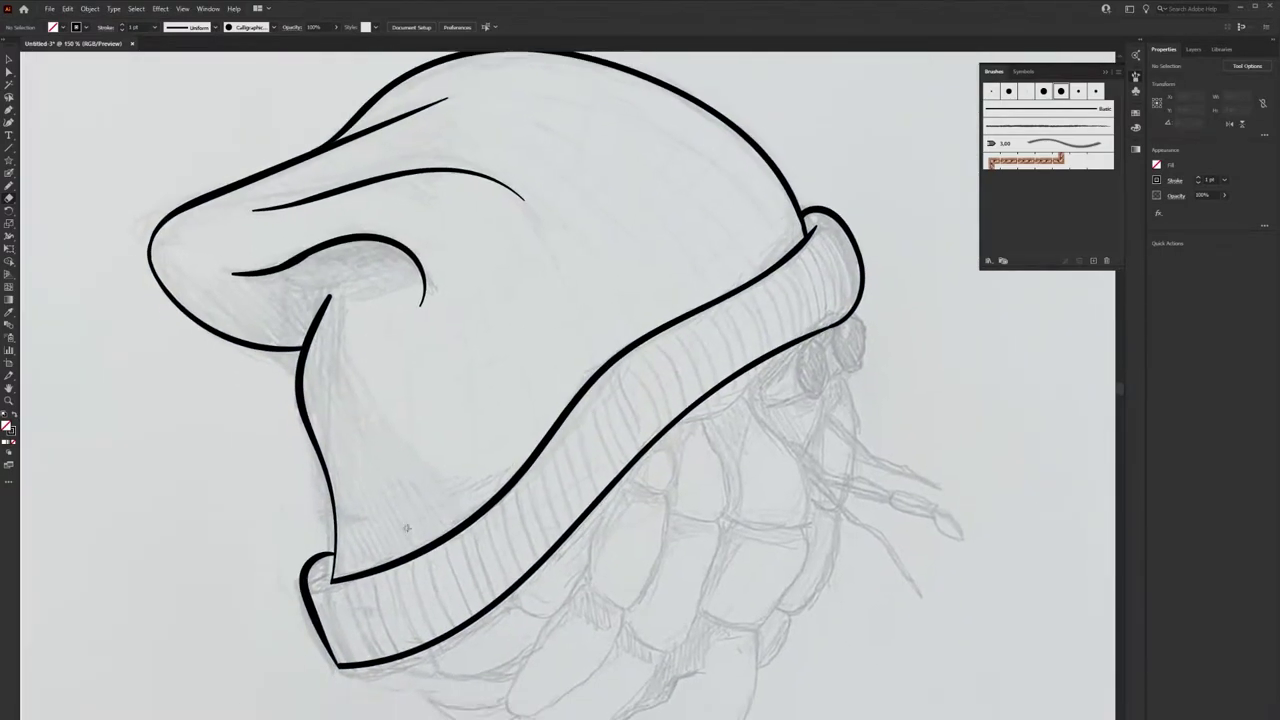
drag(346, 578, 320, 580)
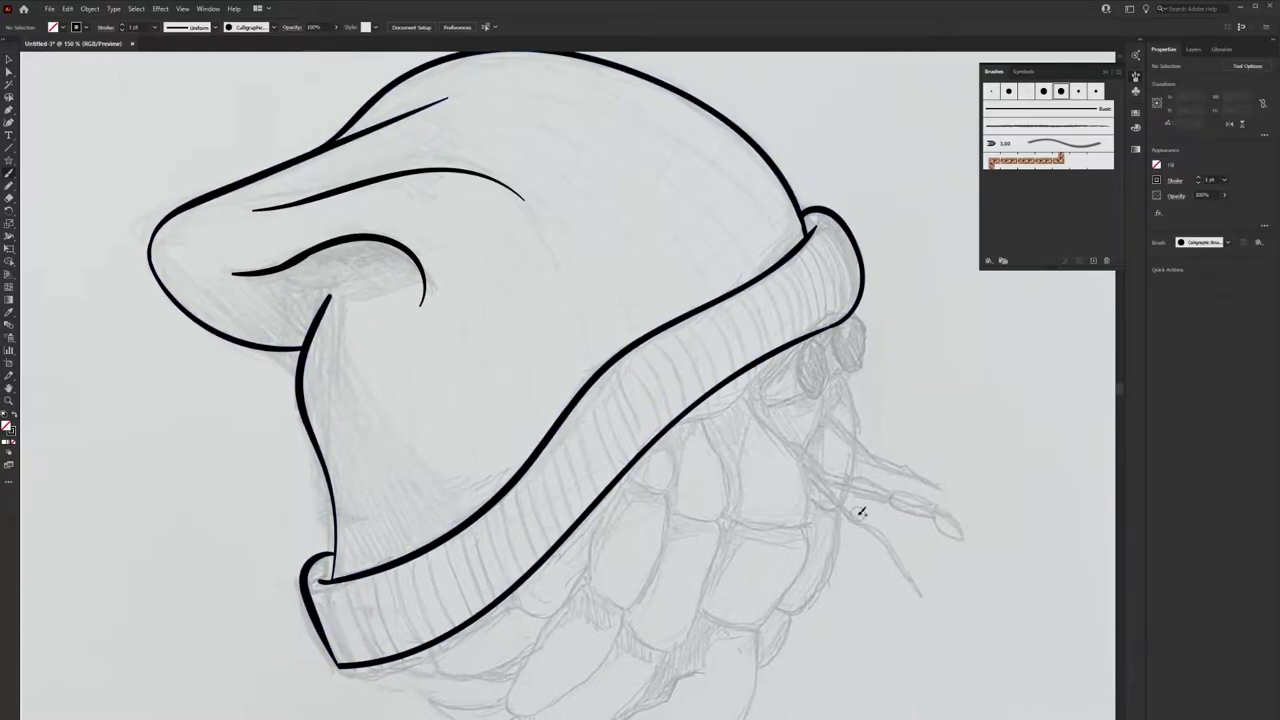
scroll(740, 510, down, 1)
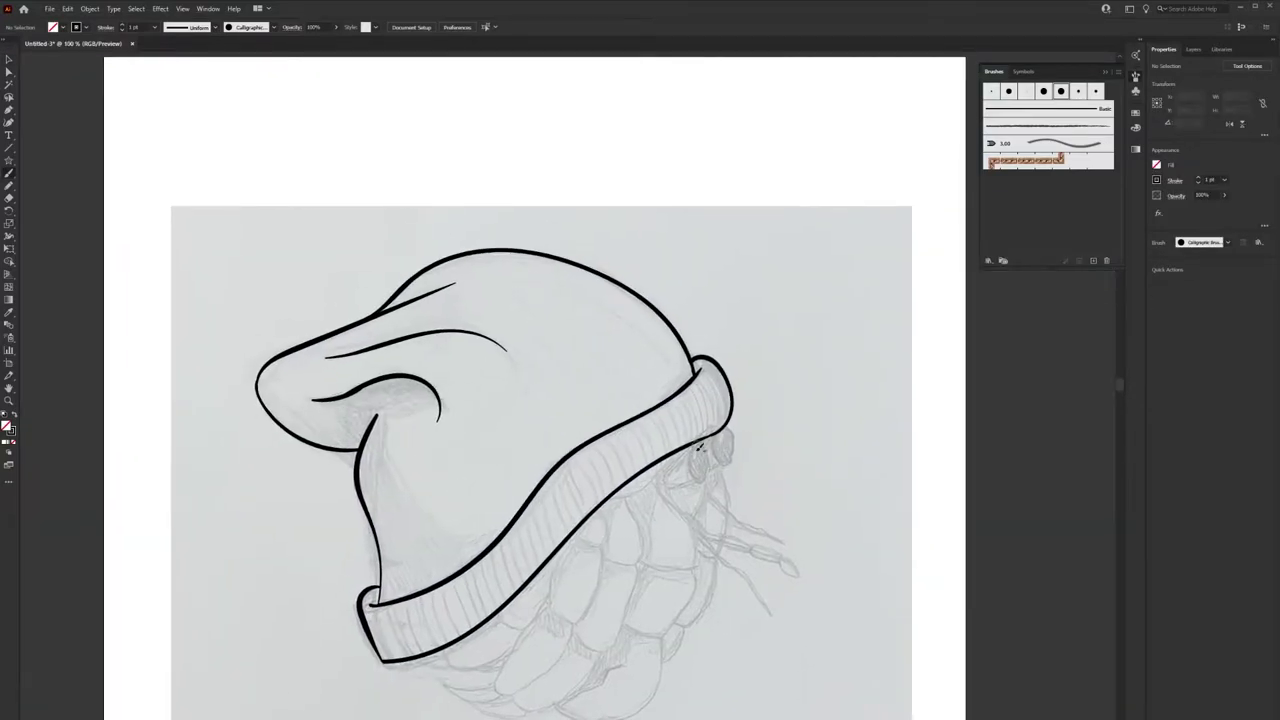
scroll(440, 413, up, 2)
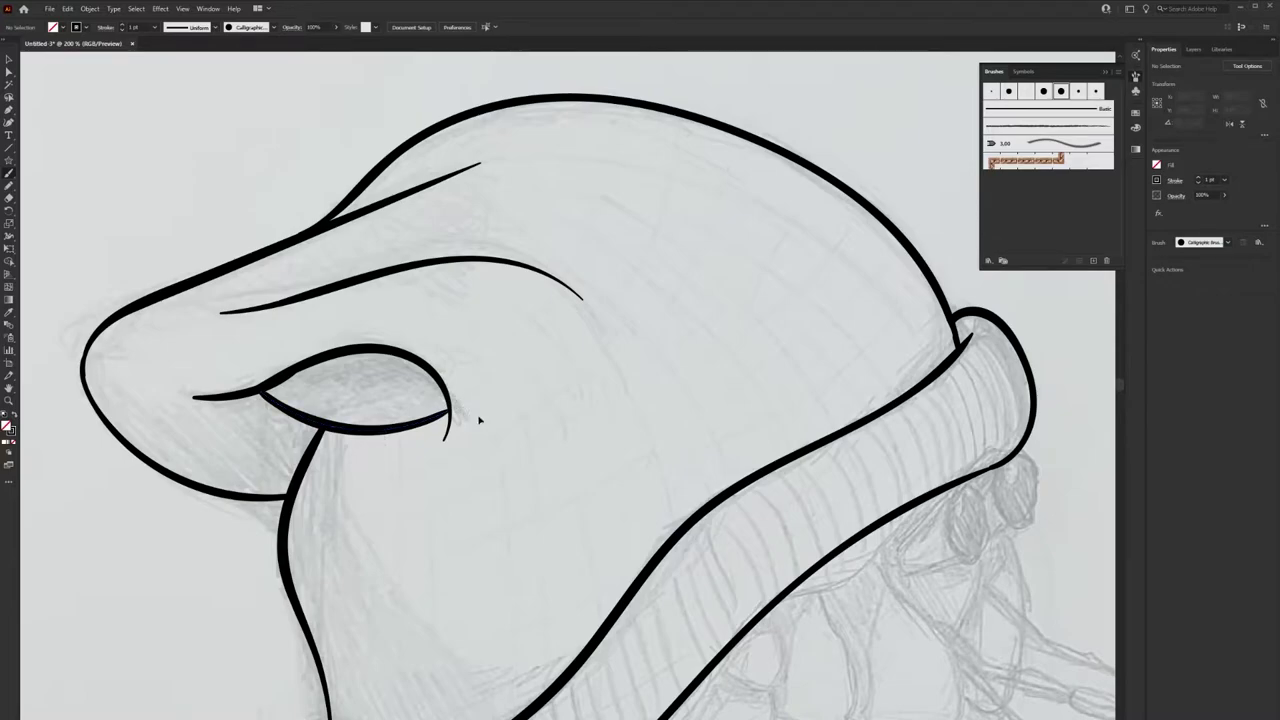
Join the hook stroke leftward and fill the hook's inner region solid black
drag(449, 420, 322, 428)
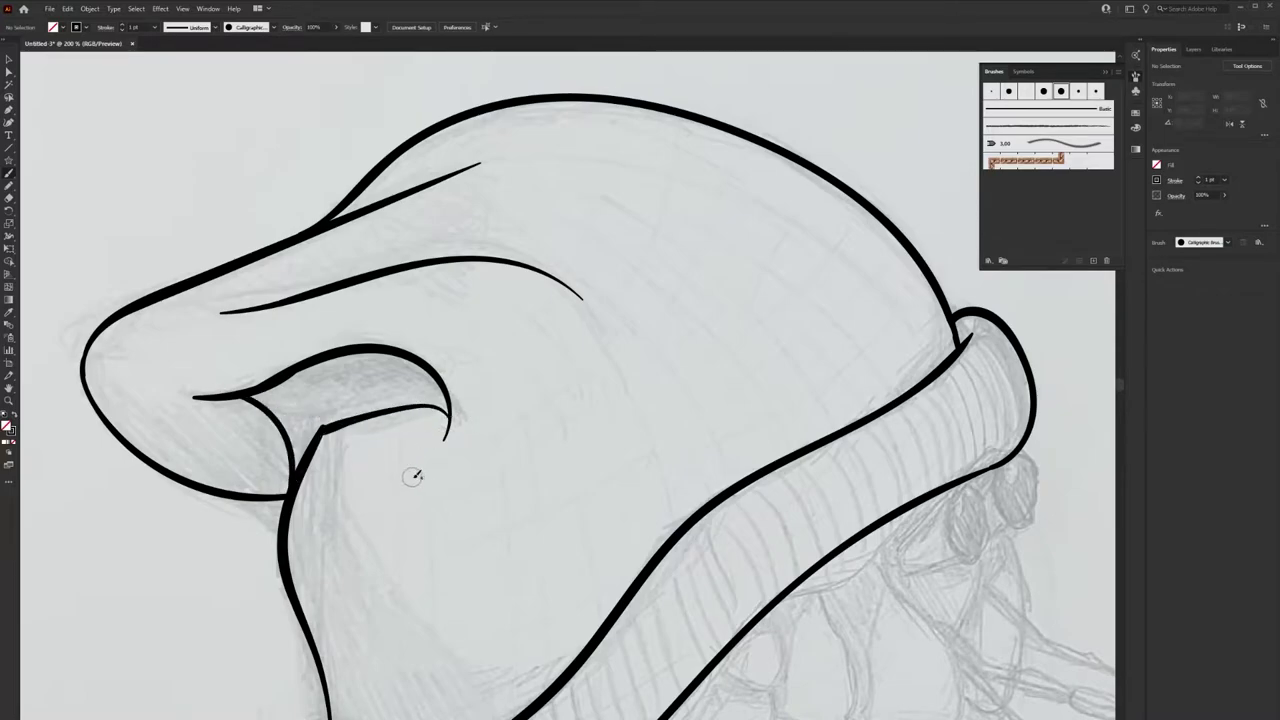
scroll(569, 409, down, 2)
click(9, 198)
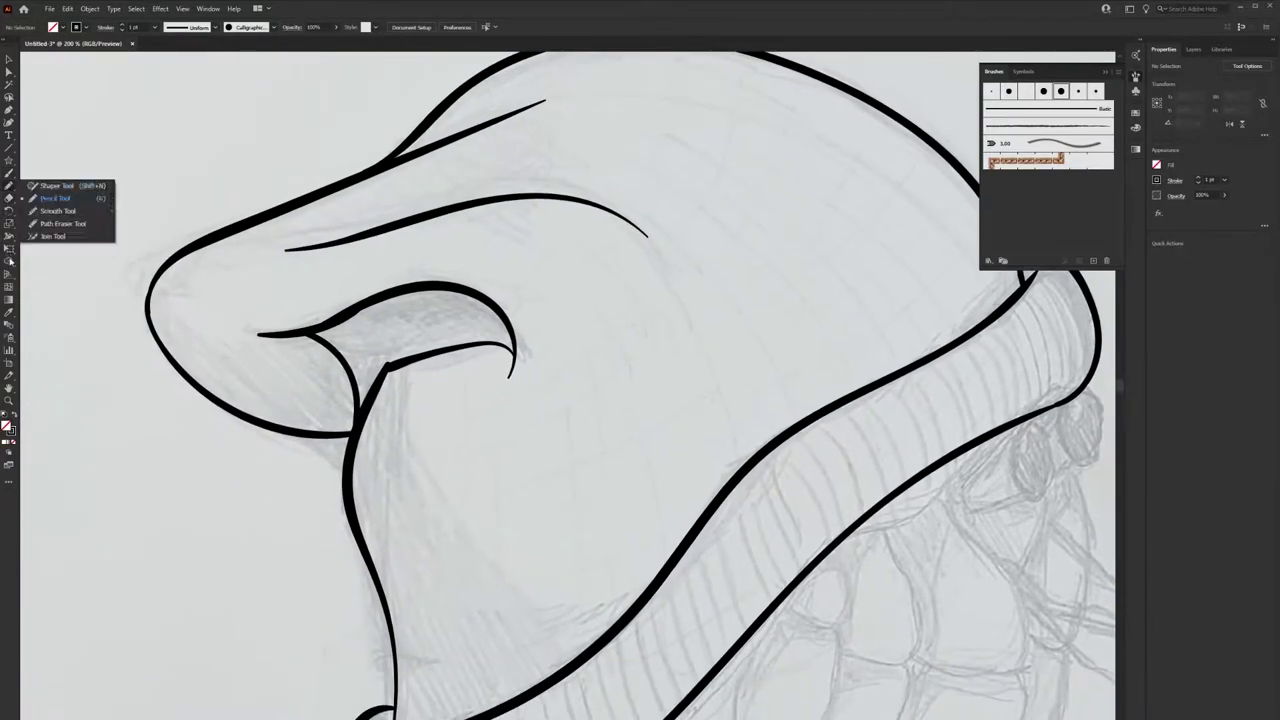
click(9, 222)
click(9, 198)
click(9, 261)
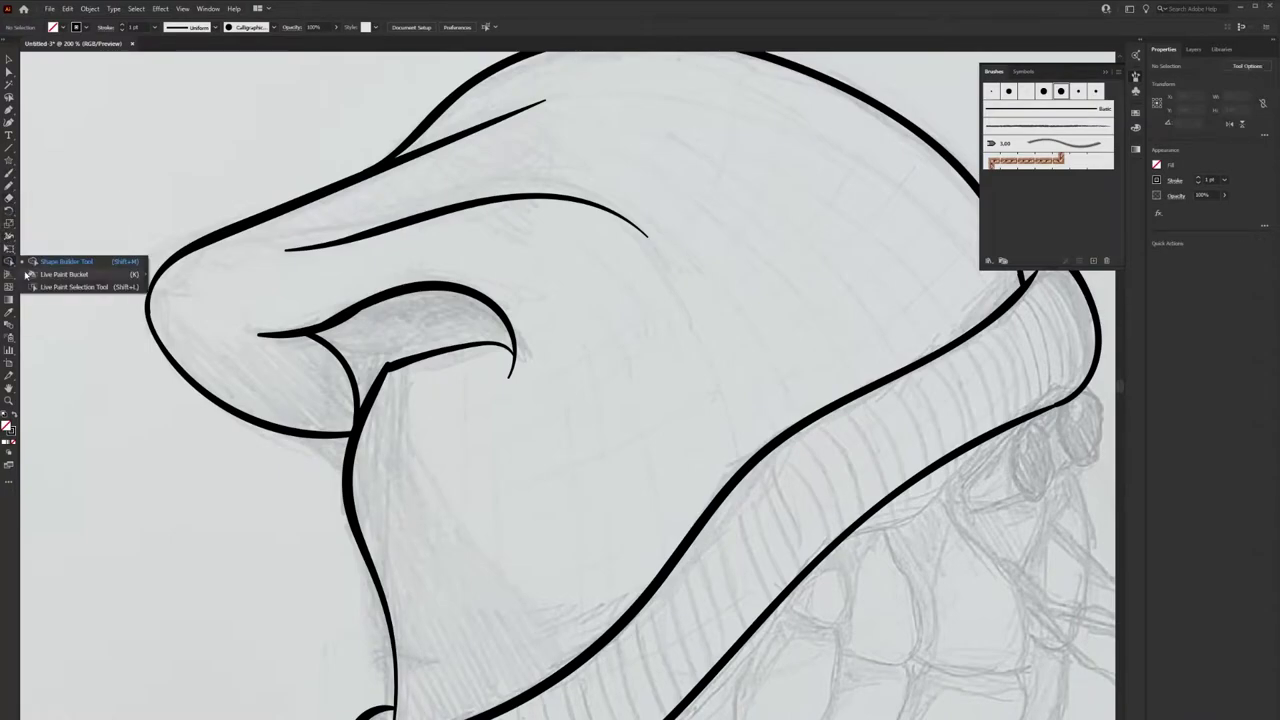
scroll(398, 340, down, 1)
click(380, 340)
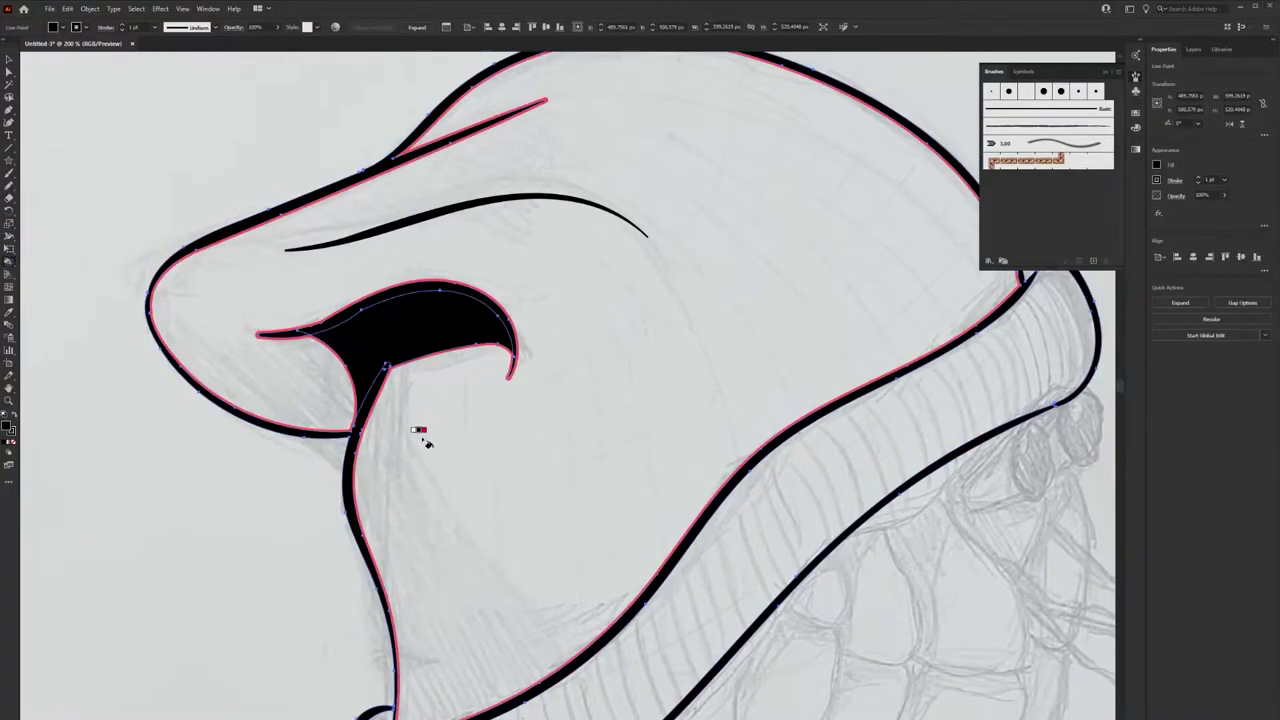
scroll(450, 420, down, 2)
Thicken the hat's right edge and fill the thin sliver between hat lines black
key(b)
scroll(462, 520, down, 1)
scroll(530, 362, up, 2)
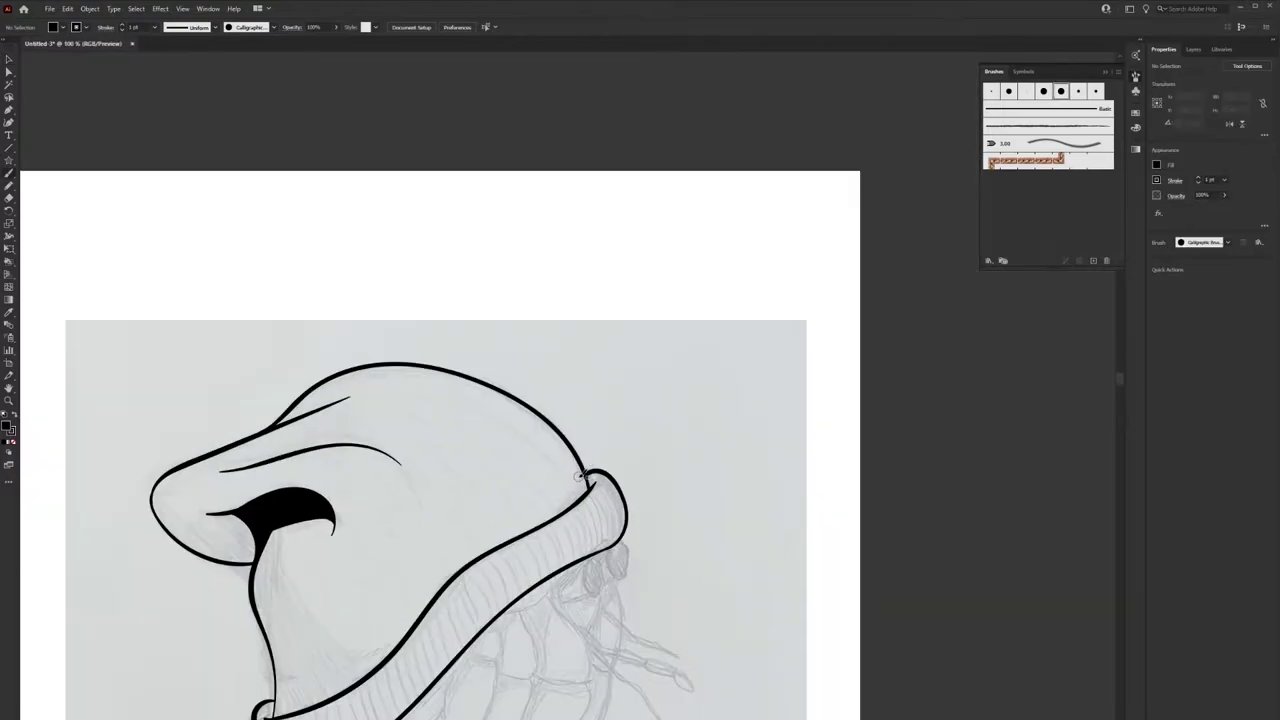
scroll(530, 362, up, 1)
drag(530, 362, 574, 530)
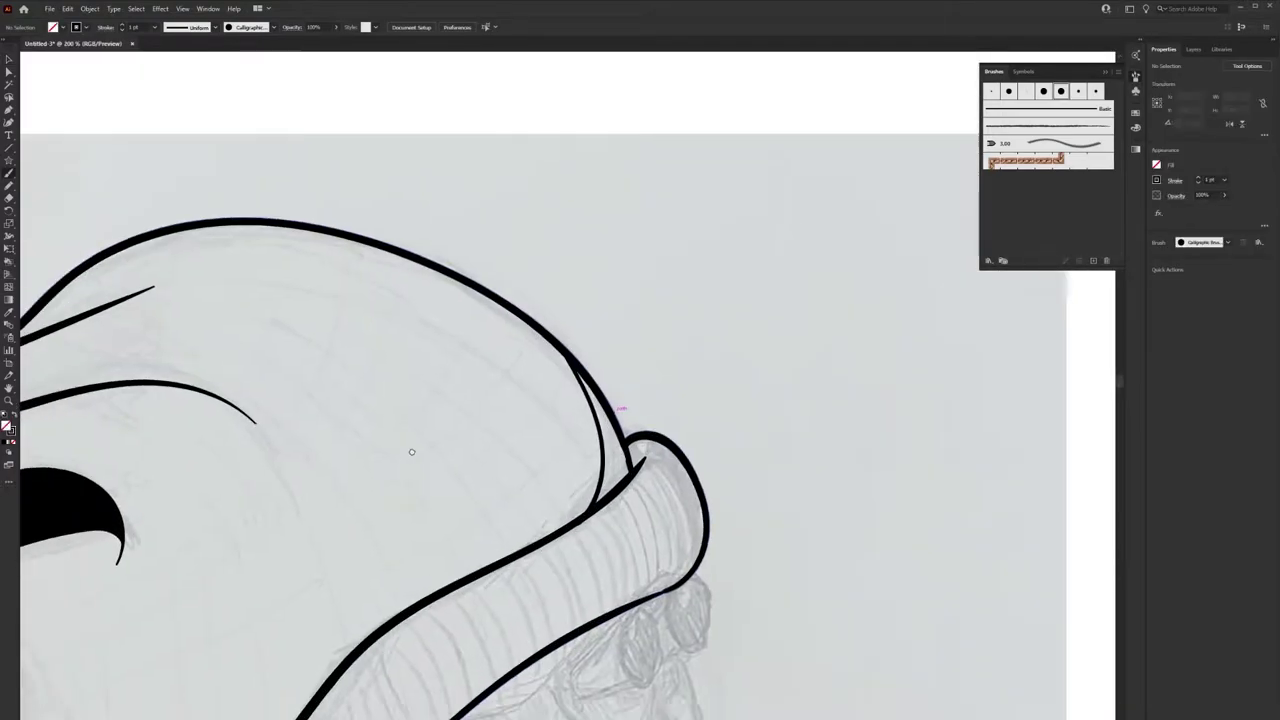
drag(628, 421, 793, 276)
key(k)
click(745, 320)
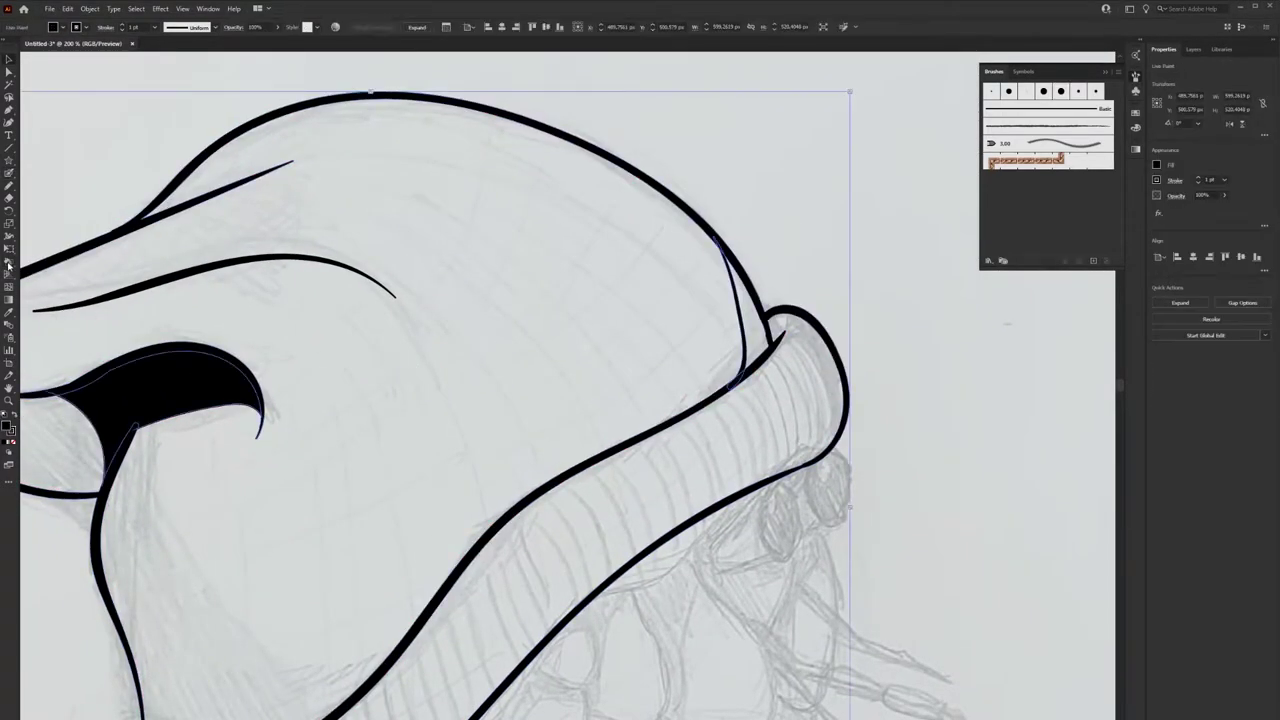
scroll(420, 471, down, 2)
key(ctrl+shift+a)
key(b)
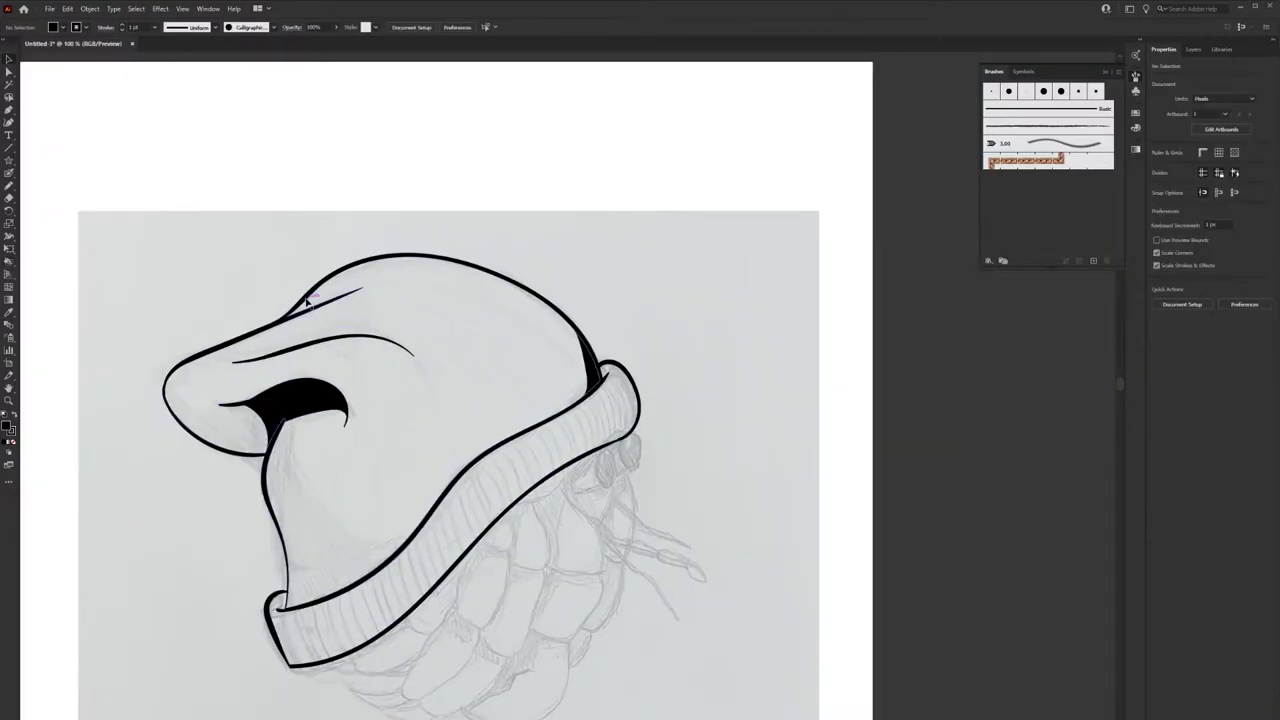
Thicken the tip of the upper fold line and the fold's lower outline
scroll(338, 278, up, 2)
drag(298, 313, 282, 335)
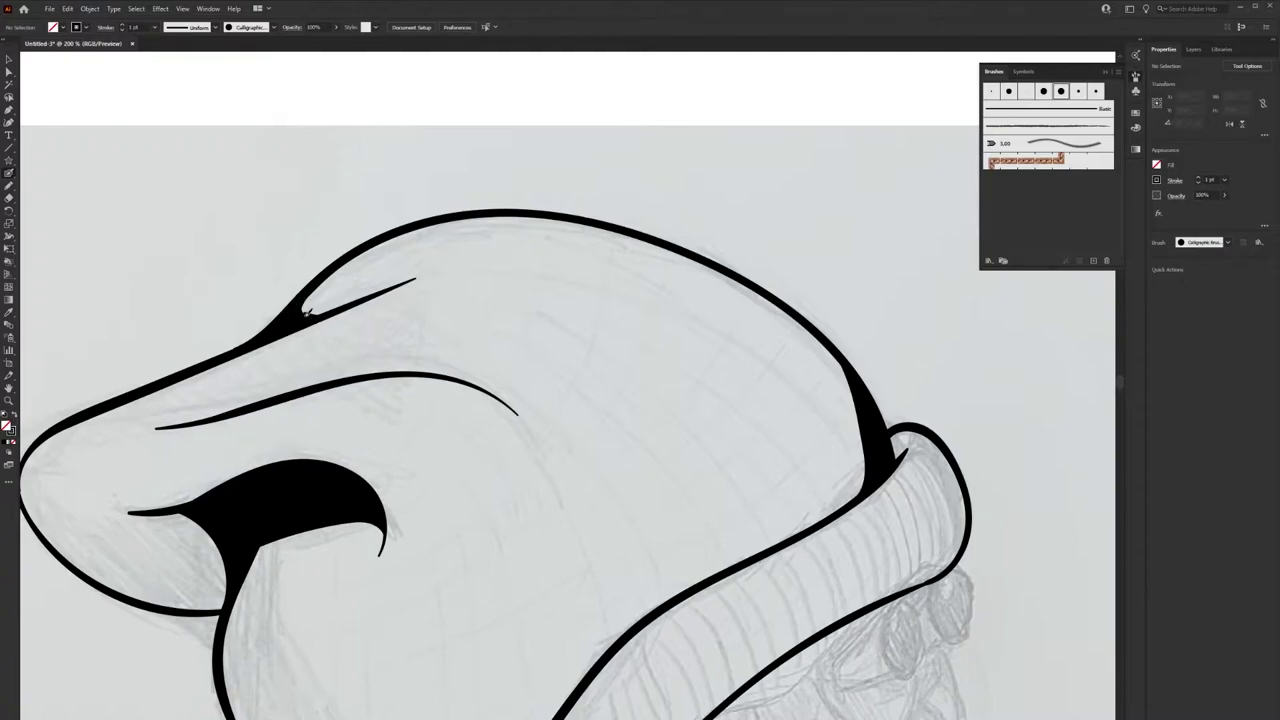
scroll(400, 380, down, 1)
scroll(417, 420, down, 2)
scroll(417, 434, up, 3)
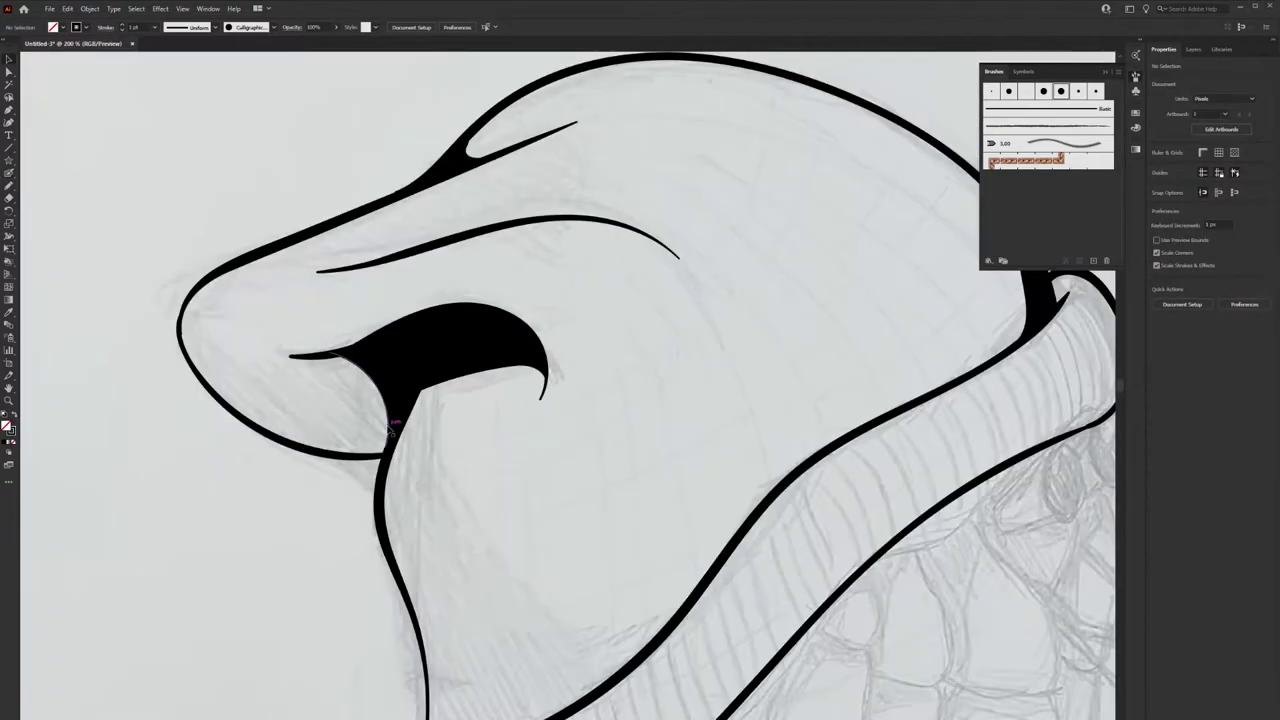
drag(393, 430, 400, 457)
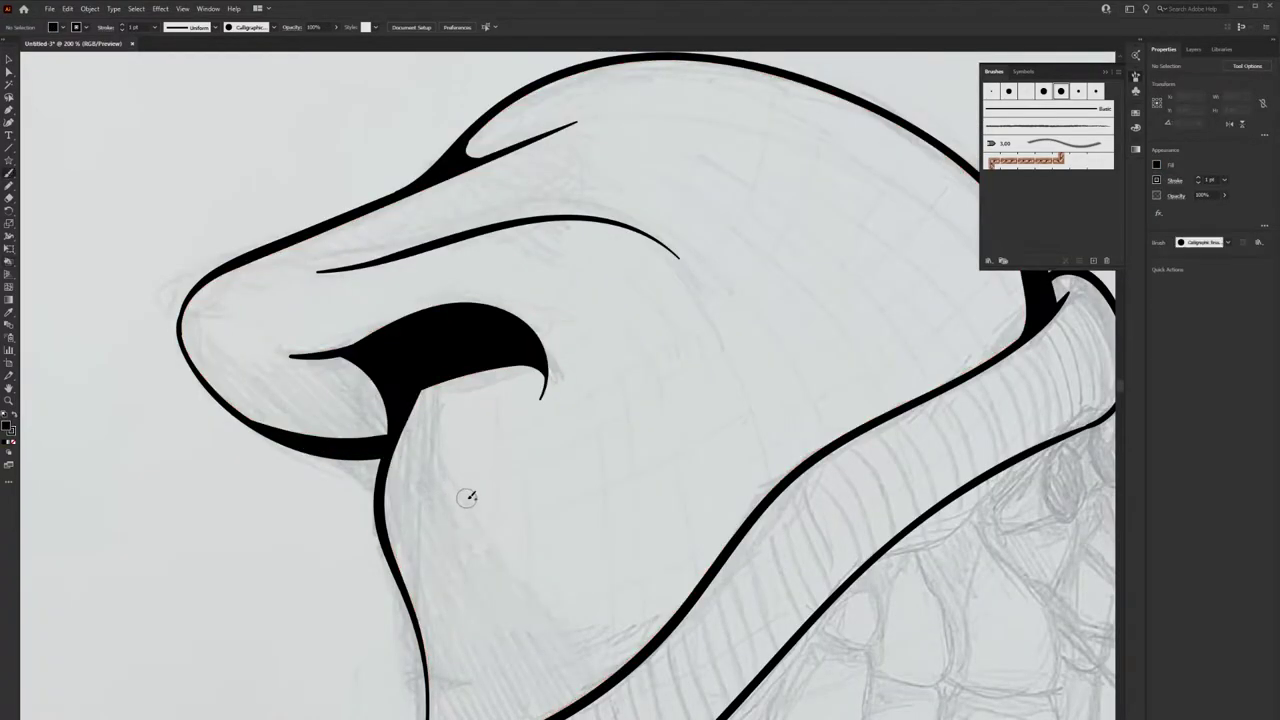
drag(573, 583, 450, 455)
scroll(450, 455, down, 2)
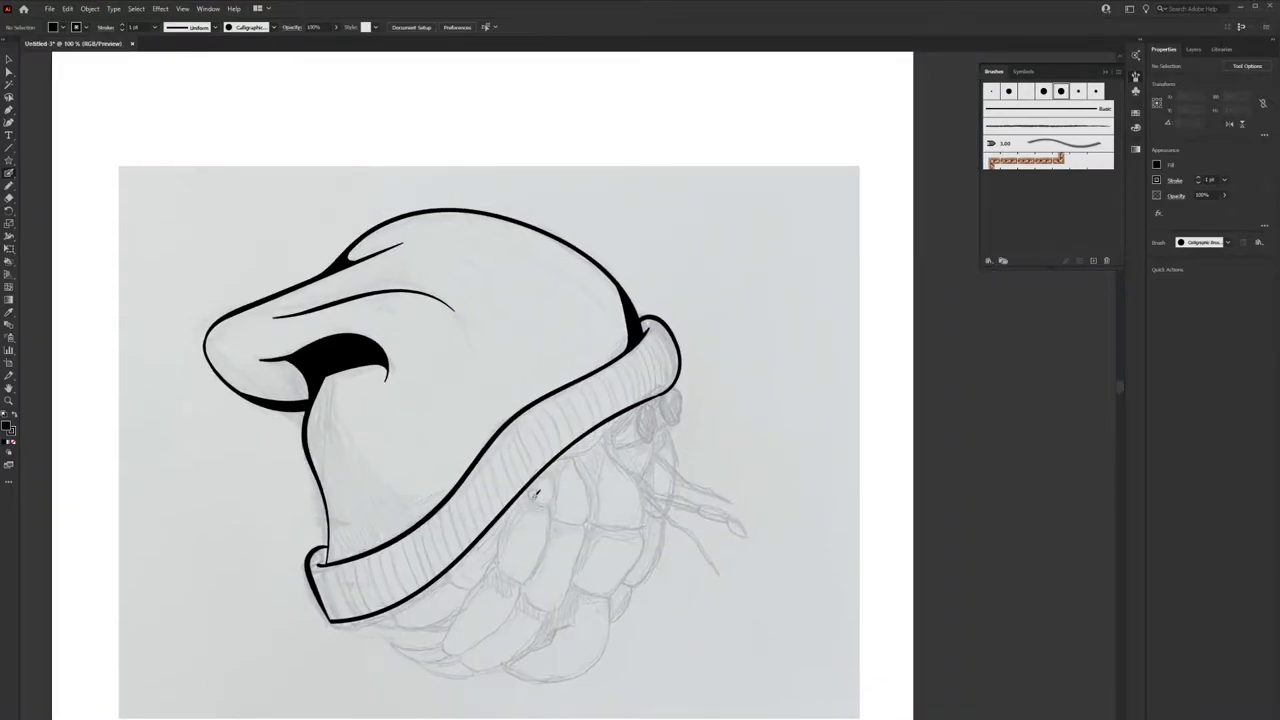
scroll(318, 565, up, 3)
scroll(325, 575, down, 2)
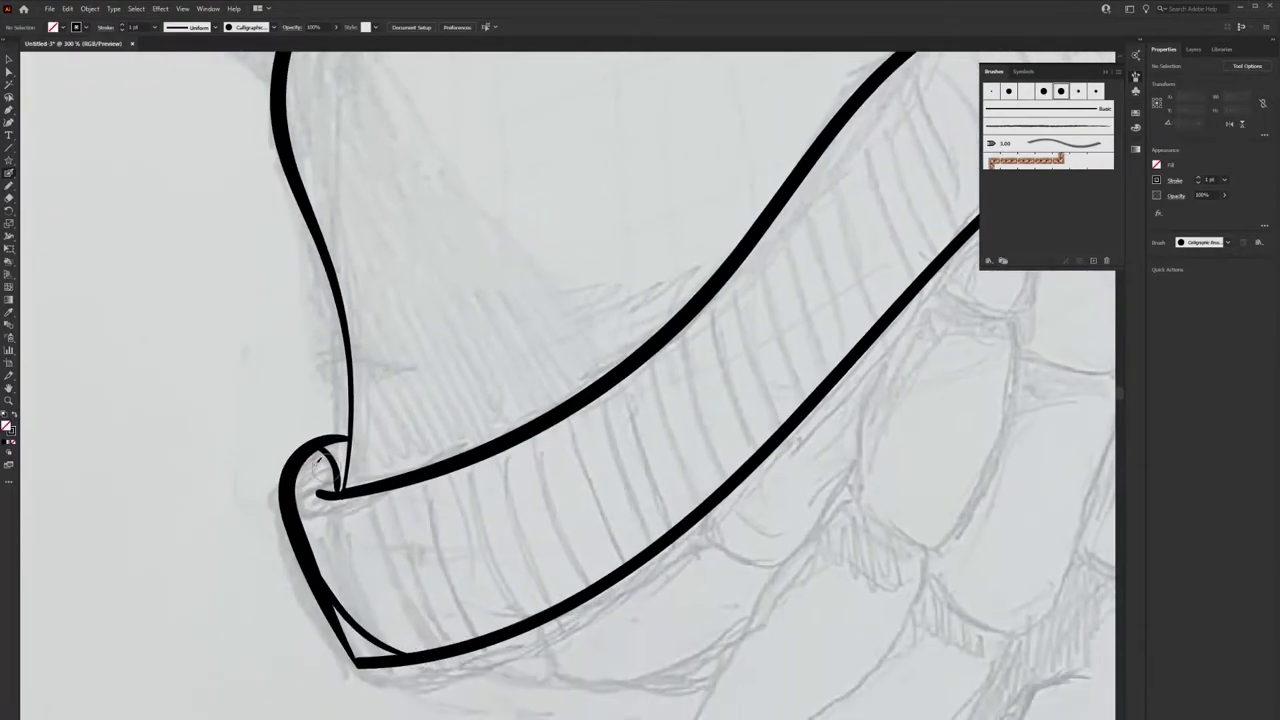
Rework the ink at the cuff's lower-left and inner corners
drag(320, 470, 430, 612)
click(67, 8)
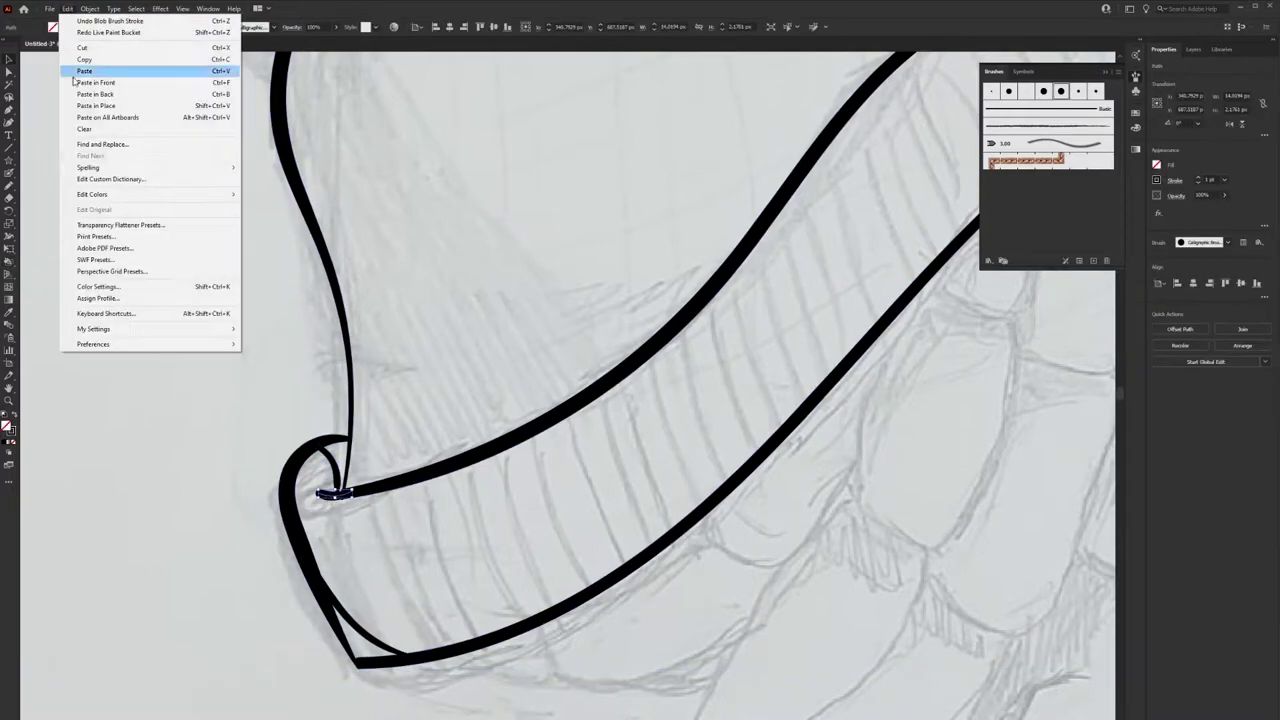
click(100, 116)
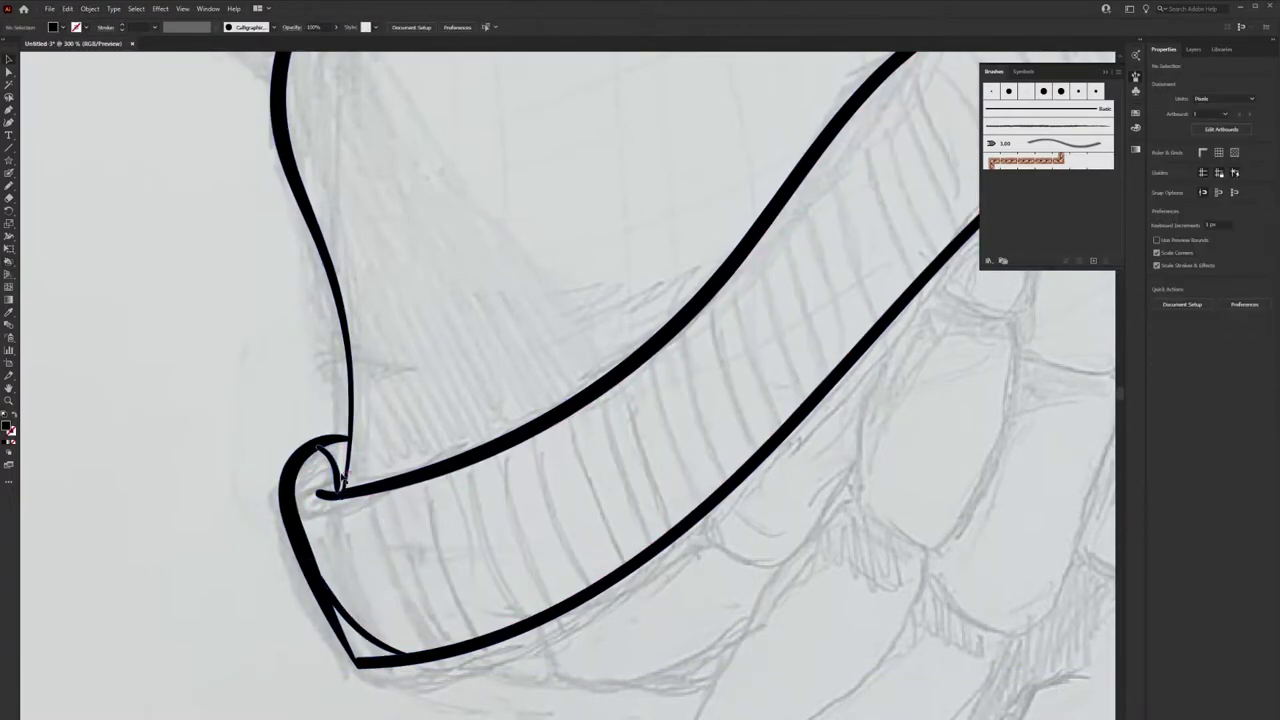
drag(338, 478, 345, 470)
key(shift+b)
scroll(620, 480, down, 2)
scroll(690, 515, up, 1)
scroll(690, 515, right, 3)
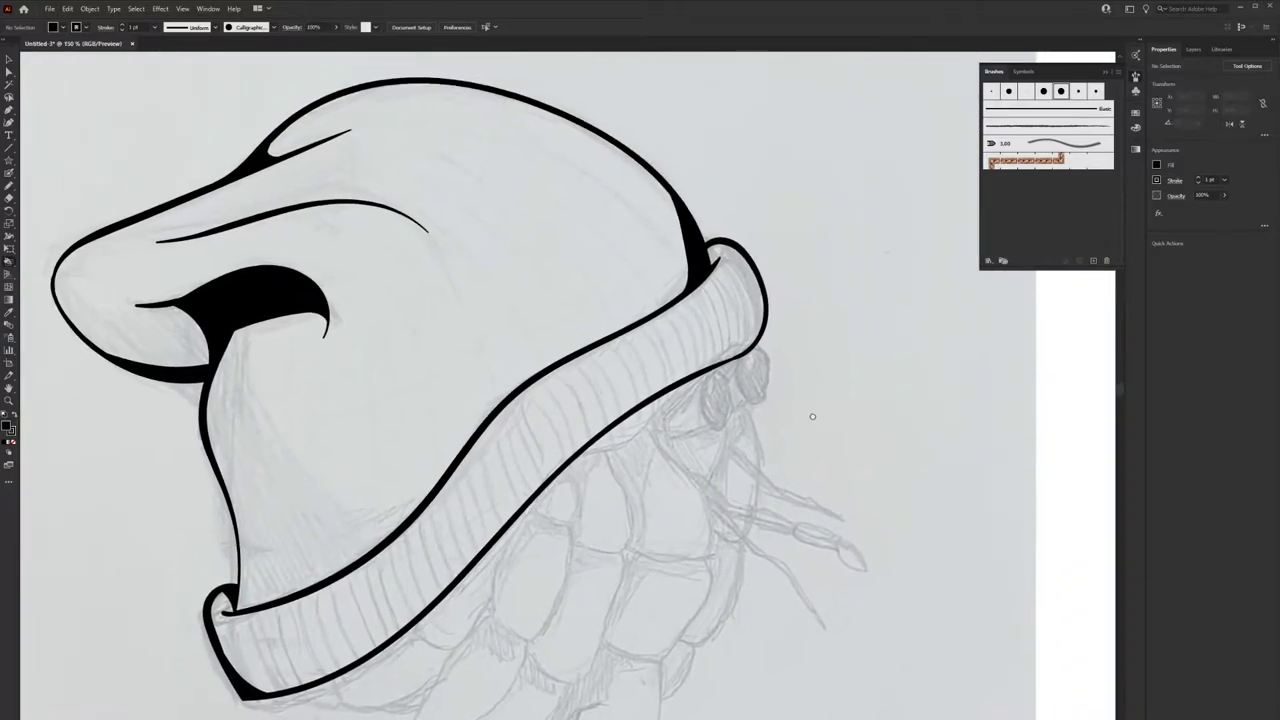
scroll(400, 520, left, 2)
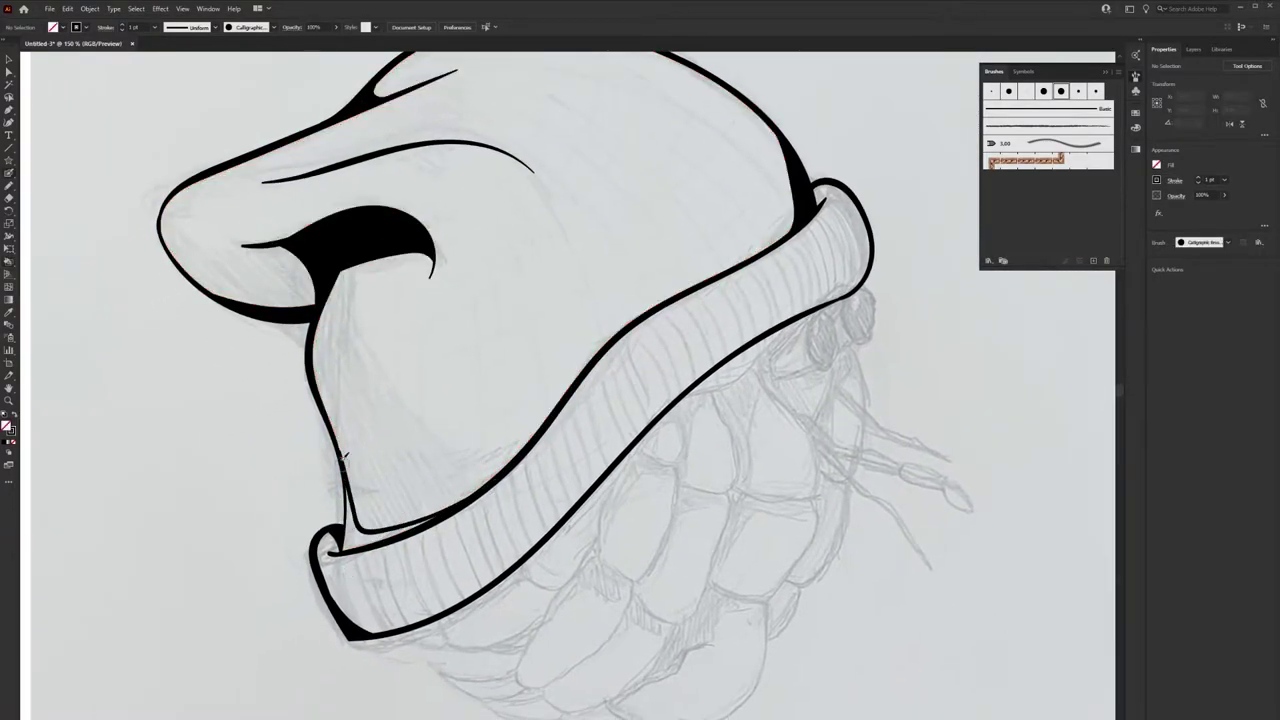
drag(342, 498, 362, 530)
scroll(448, 458, up, 3)
Zoom out to the whole artboard and draw the first eye loop under the cuff
key(shift+e)
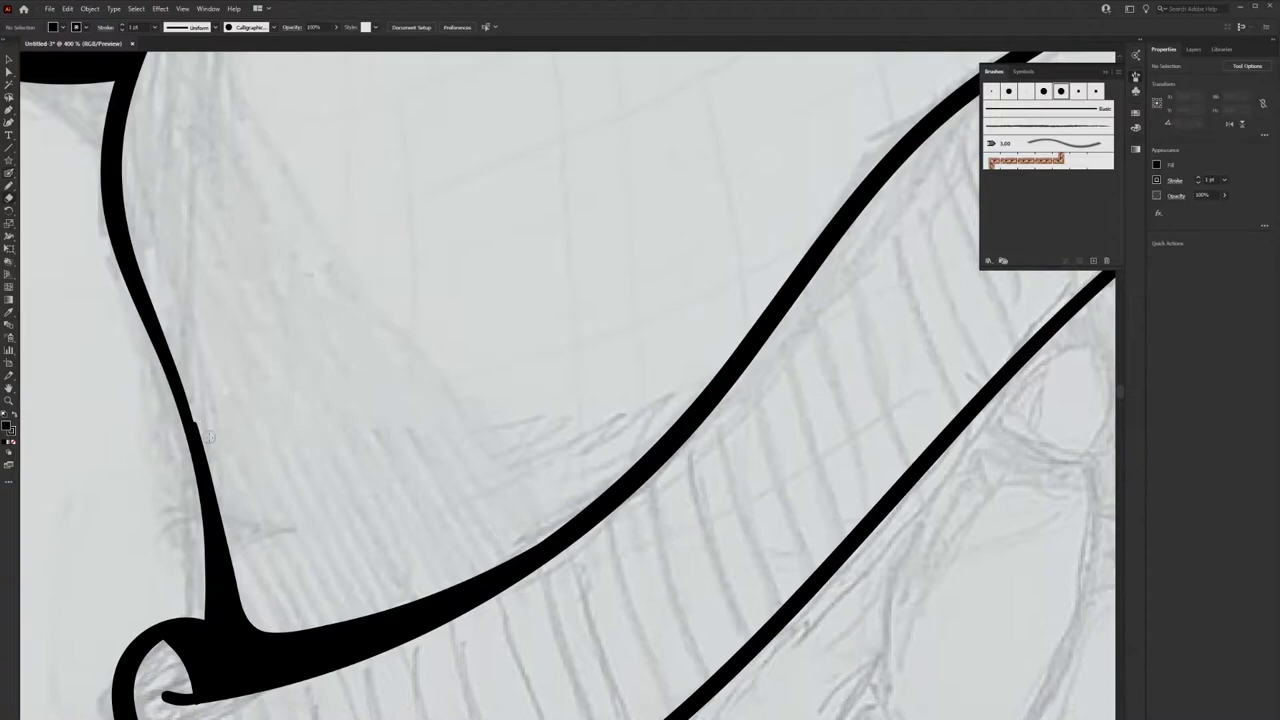
key(ctrl+0)
scroll(970, 278, up, 3)
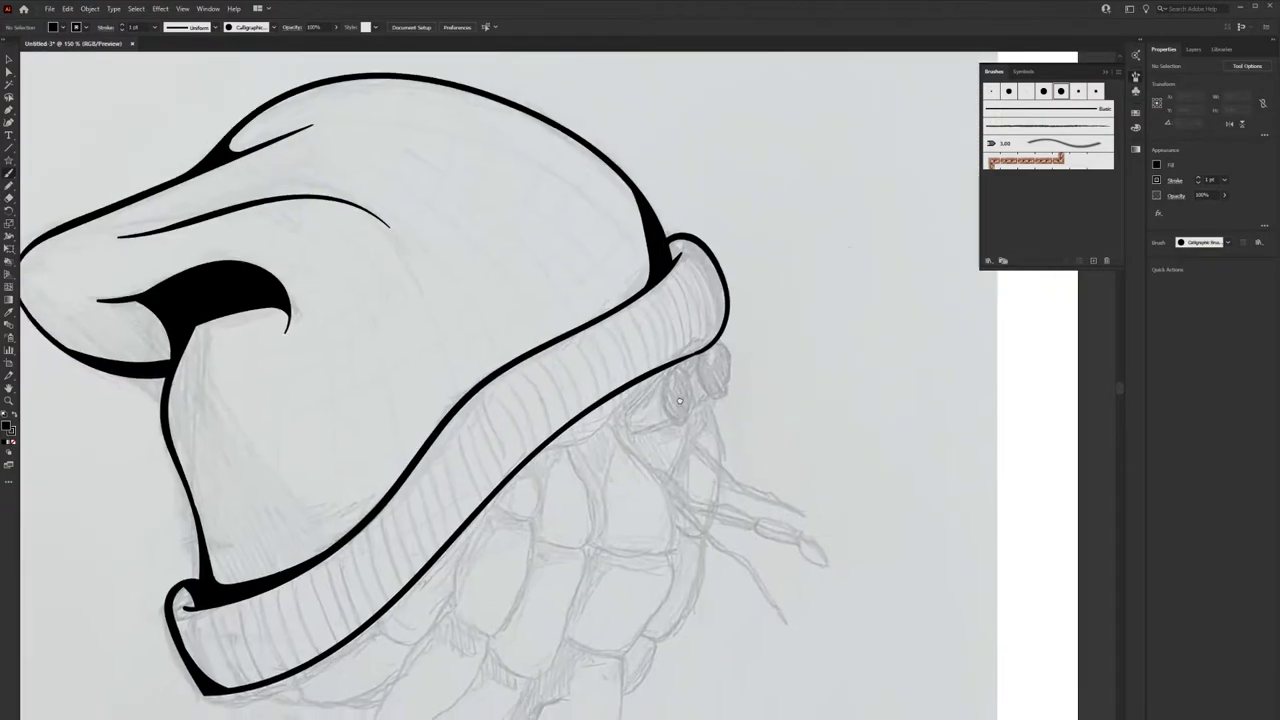
scroll(970, 258, down, 2)
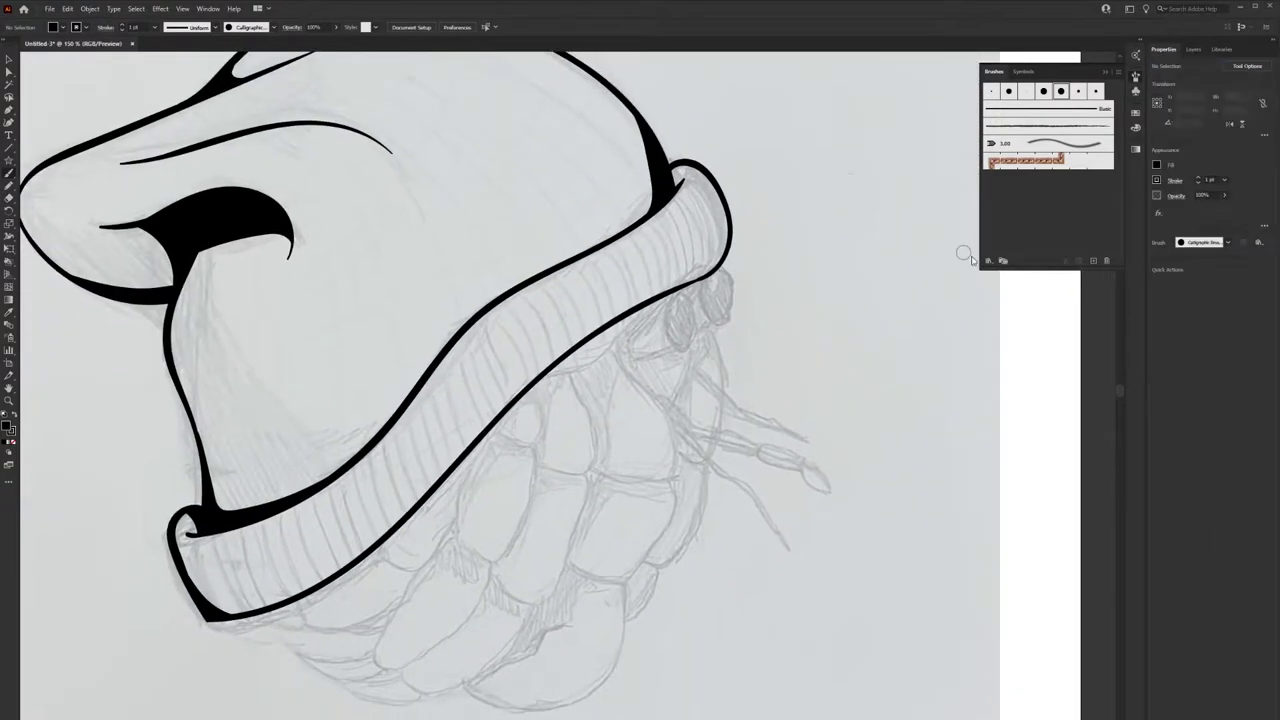
mouse_move(719, 267)
mouse_down()
mouse_move(742, 309)
mouse_move(727, 303)
mouse_up()
Redraw the left and right eye loops beneath the cuff
key(ctrl+z)
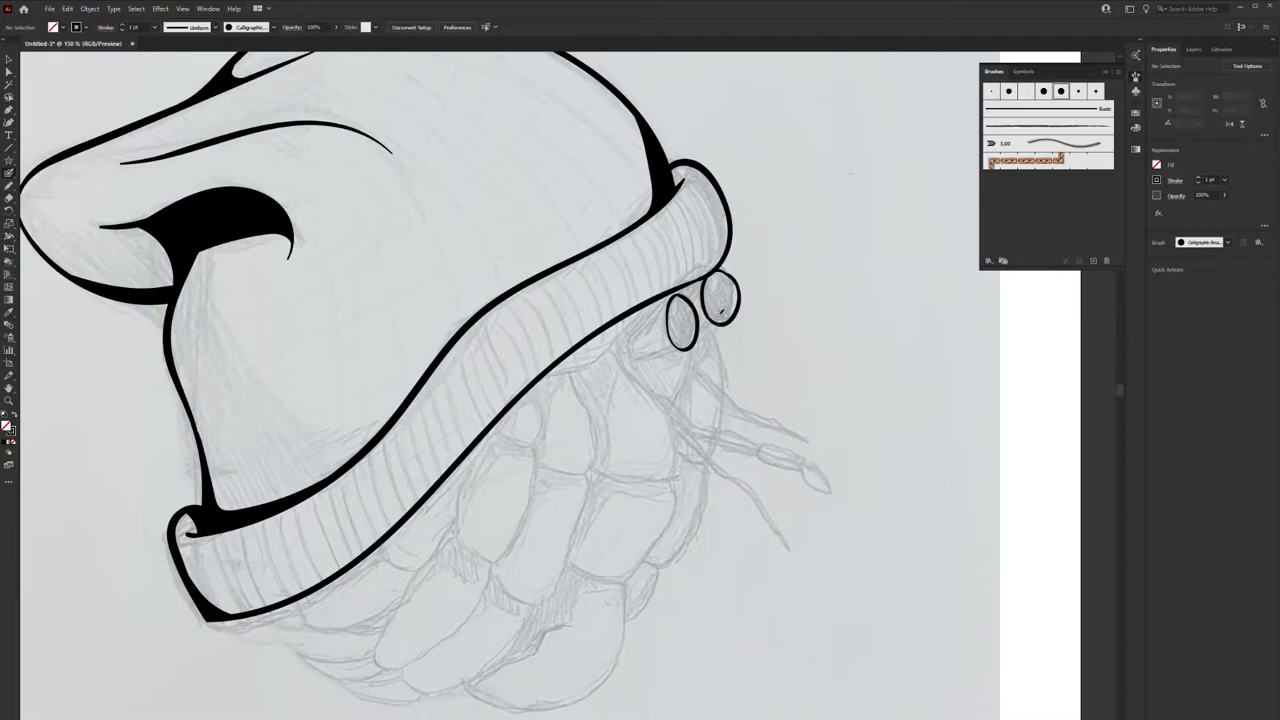
key(ctrl+z)
drag(700, 296, 686, 350)
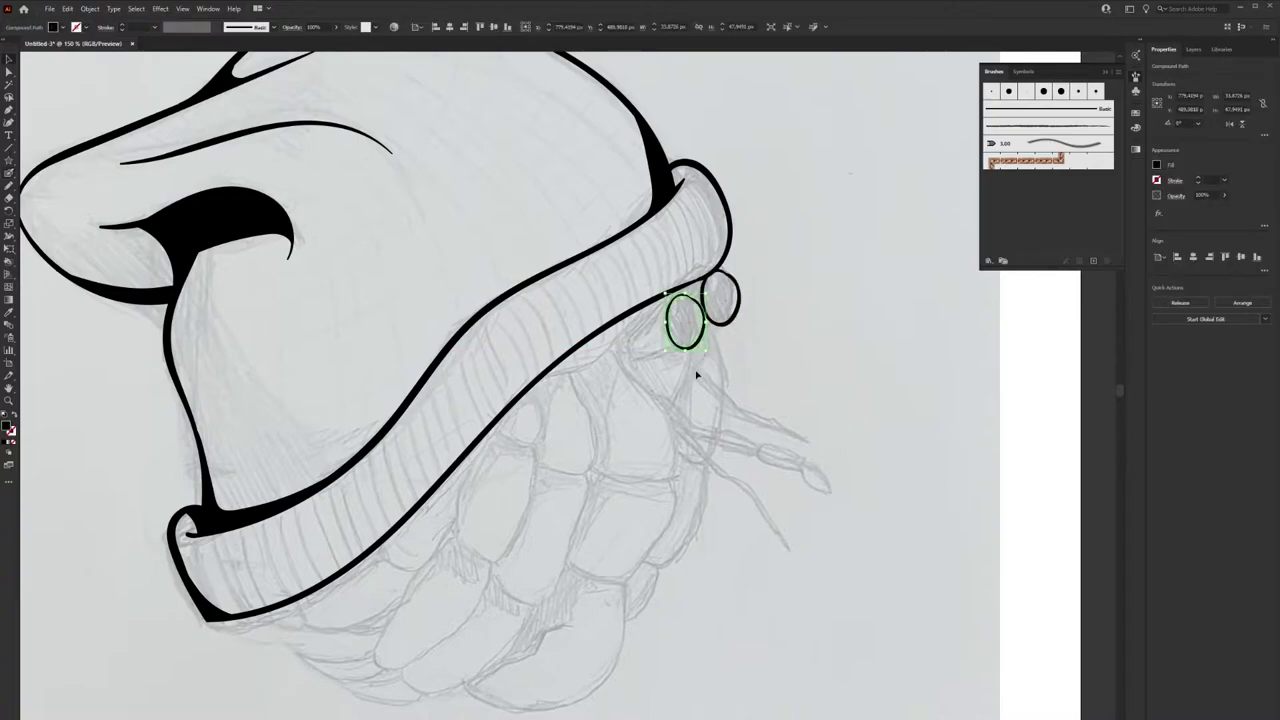
drag(718, 272, 737, 309)
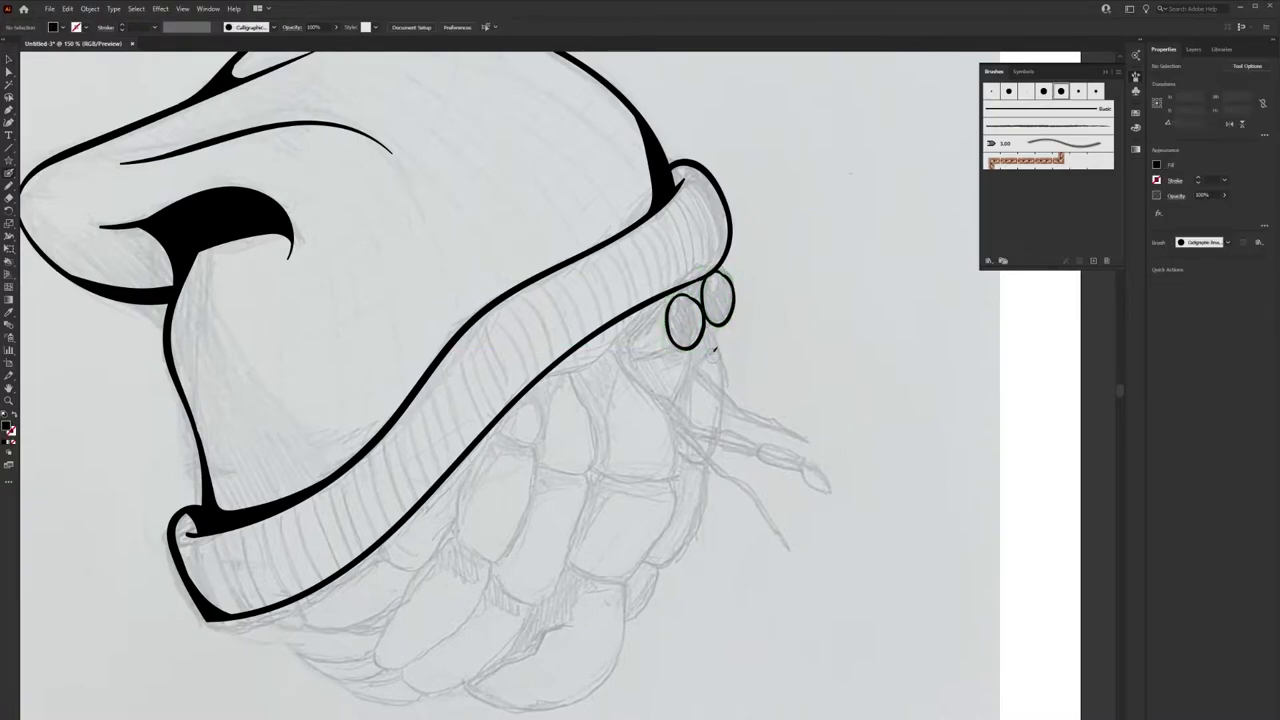
mouse_move(686, 346)
mouse_down()
mouse_move(642, 362)
mouse_move(628, 340)
mouse_up()
key(ctrl+z)
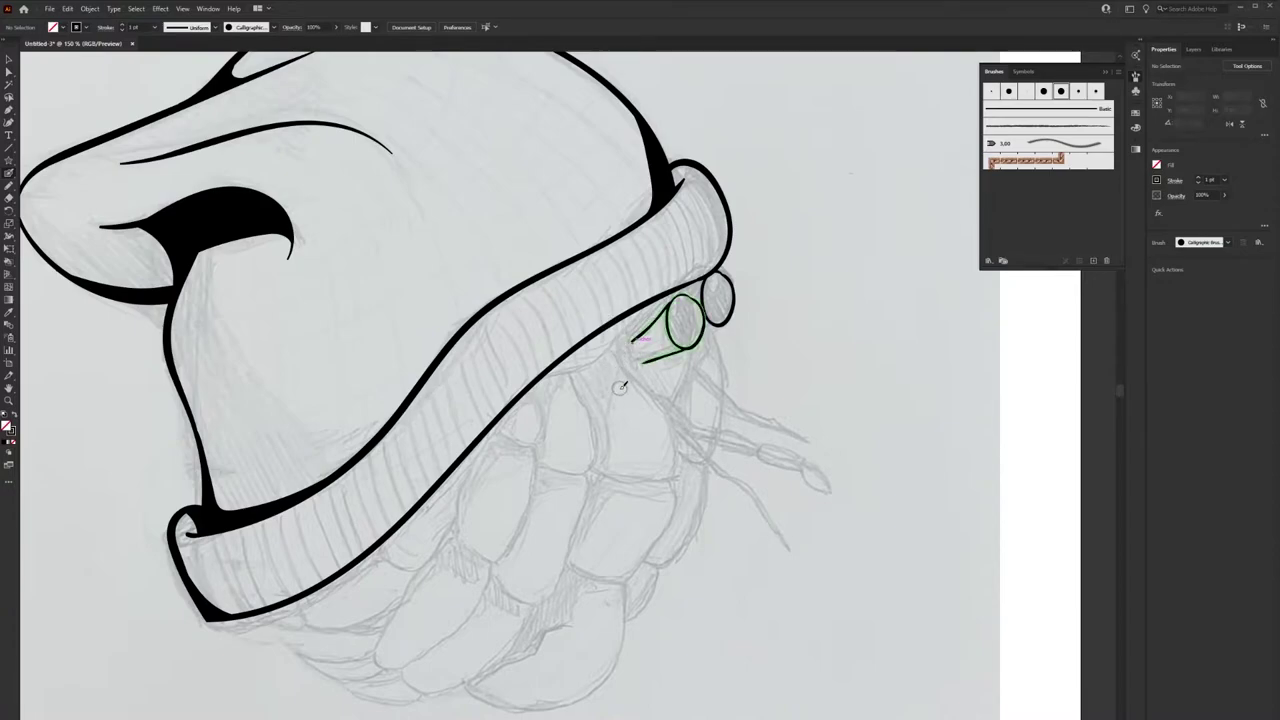
ctrl+click(686, 383)
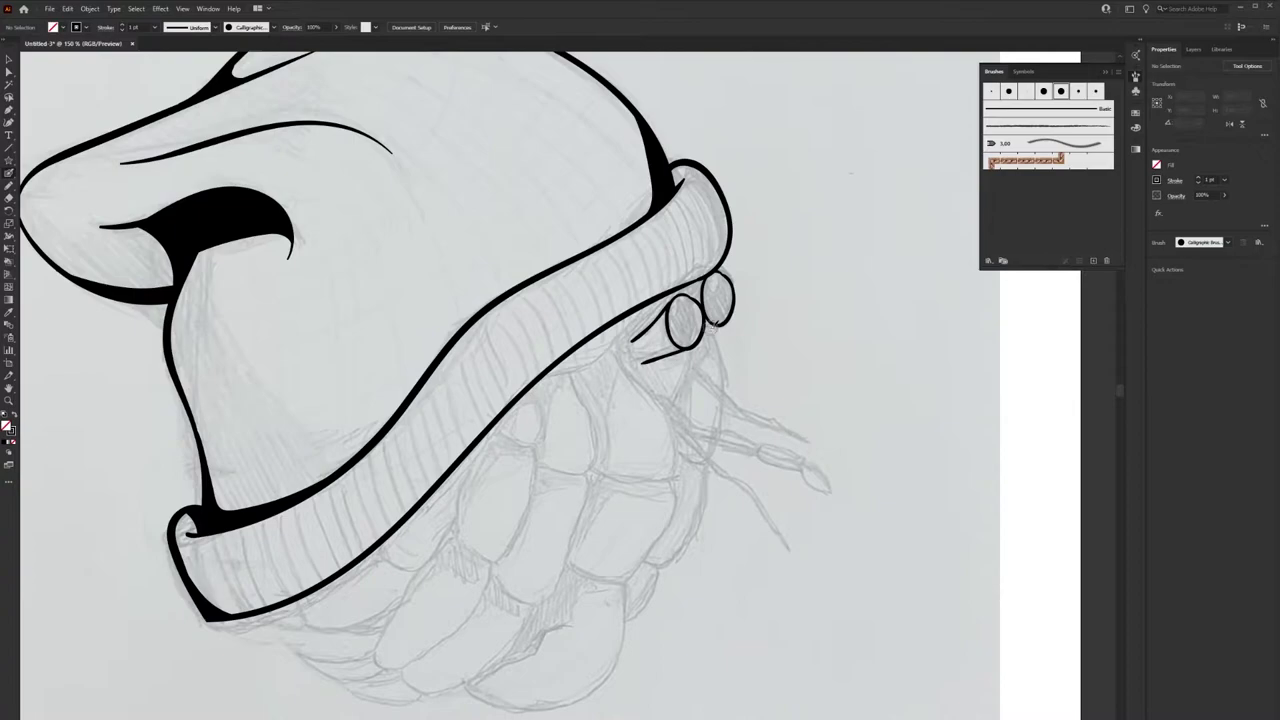
Draw the right eye stalk and the first leg plates below the hat brim
drag(696, 343, 669, 409)
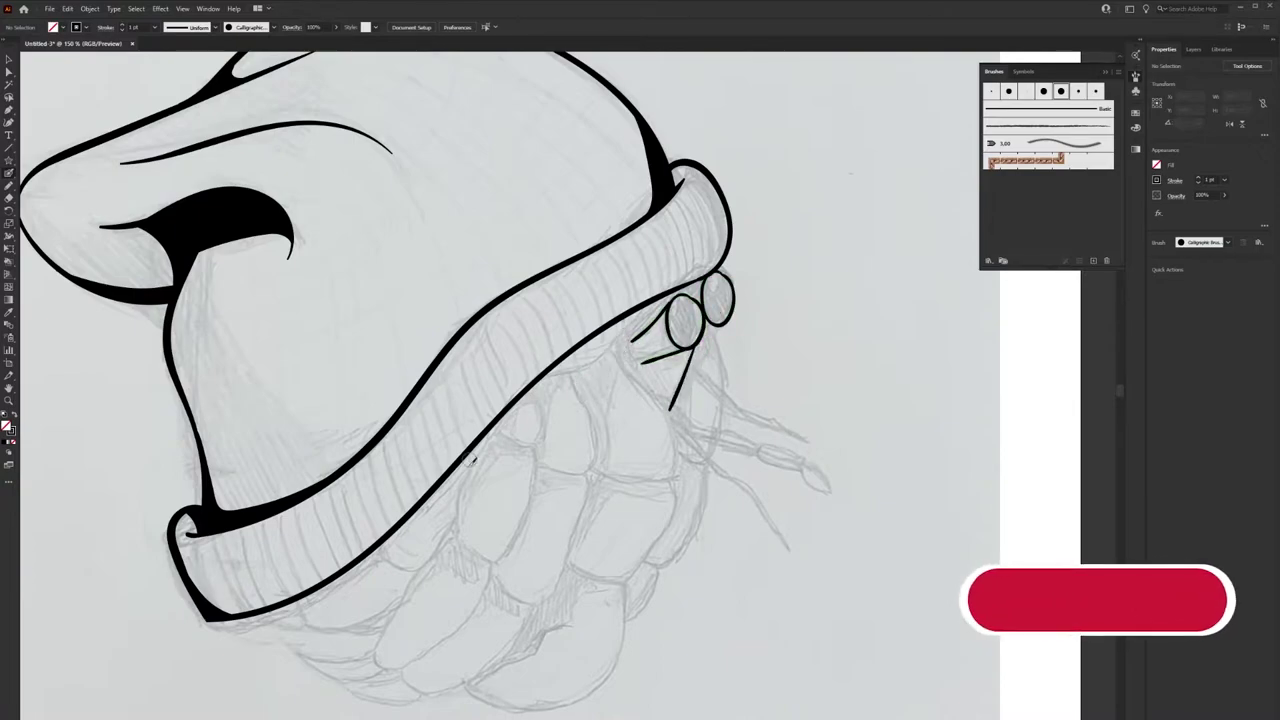
scroll(536, 405, down, 2)
drag(552, 400, 517, 512)
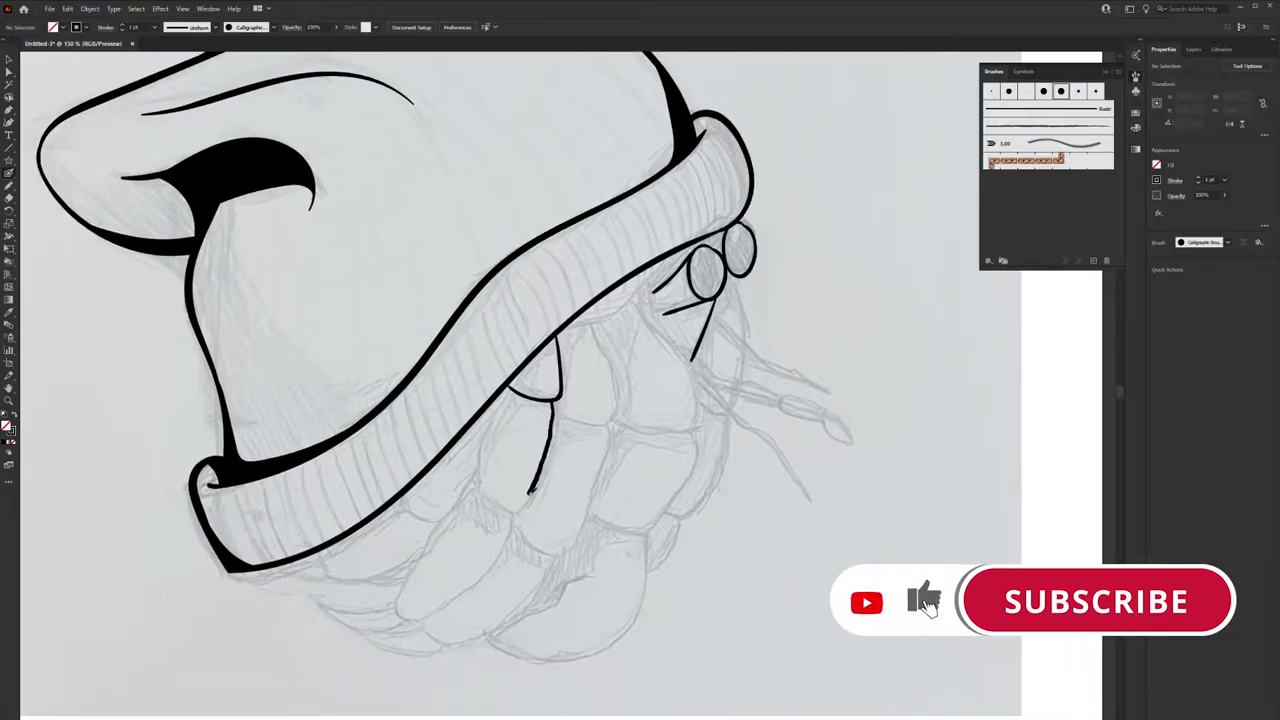
drag(492, 412, 515, 515)
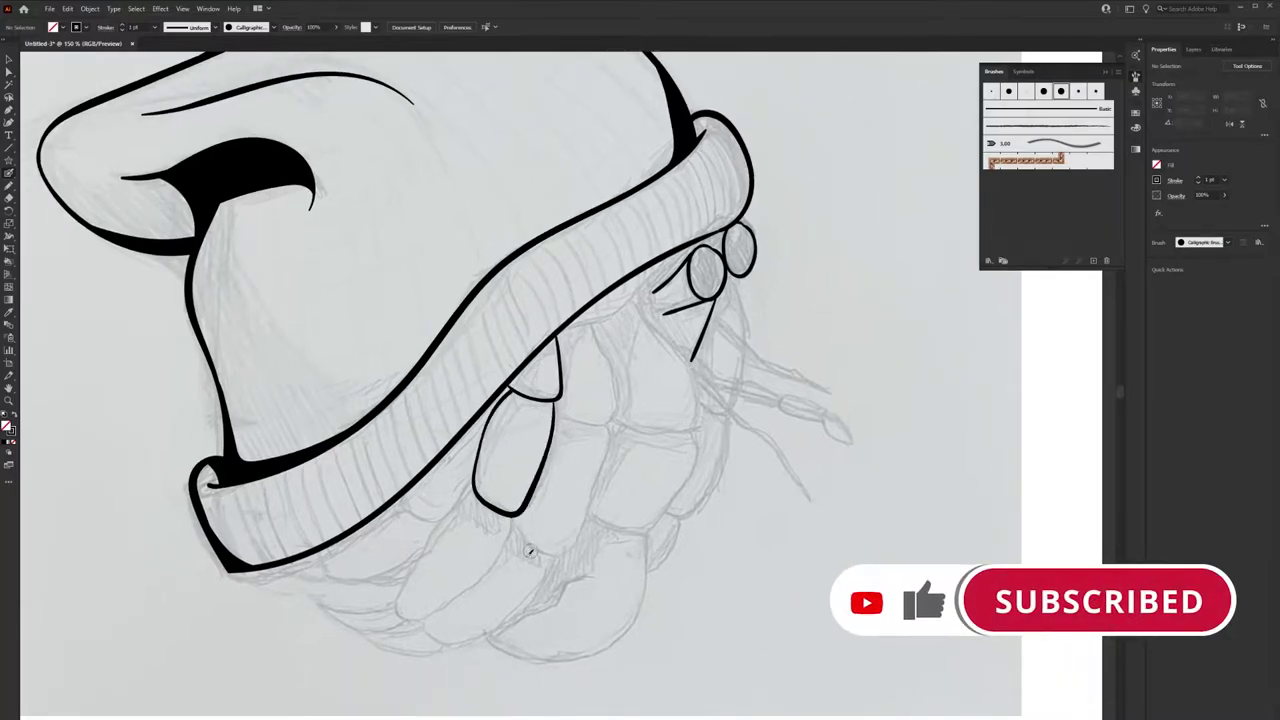
scroll(540, 440, down, 2)
drag(557, 449, 450, 546)
key(ctrl+minus)
key(ctrl+minus)
key(ctrl+minus)
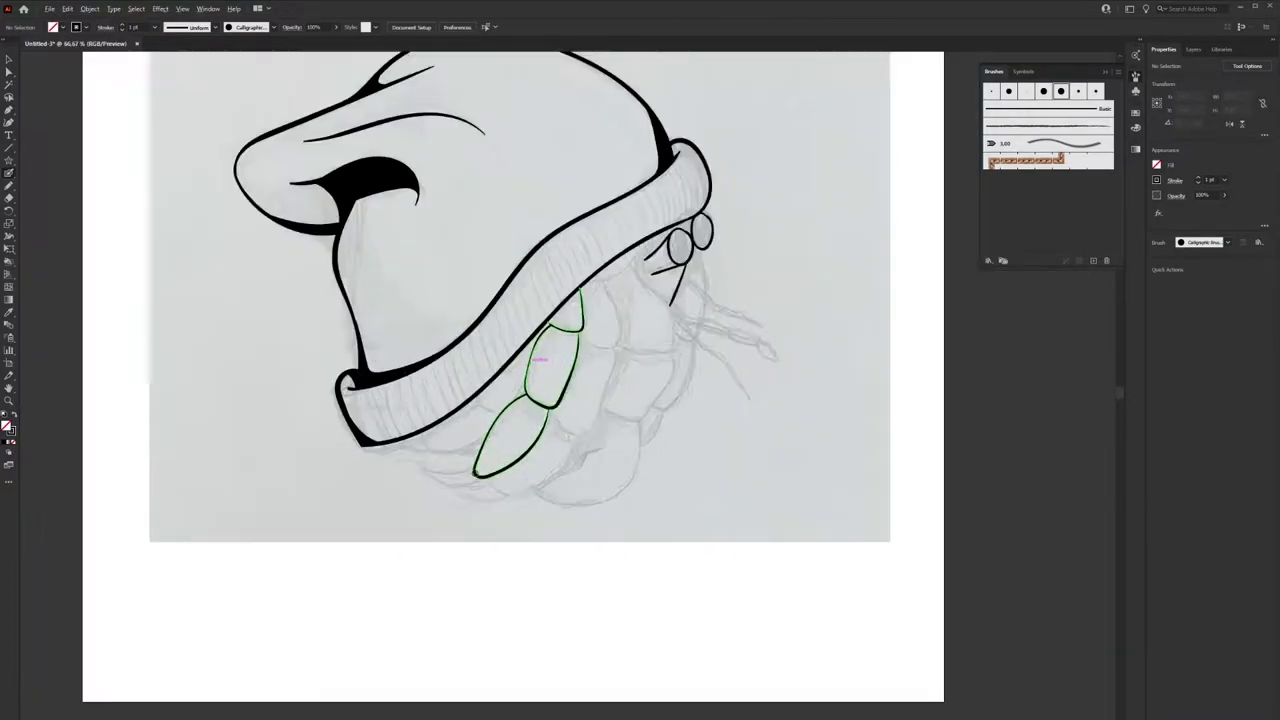
key(ctrl+plus)
key(ctrl+plus)
drag(415, 467, 478, 480)
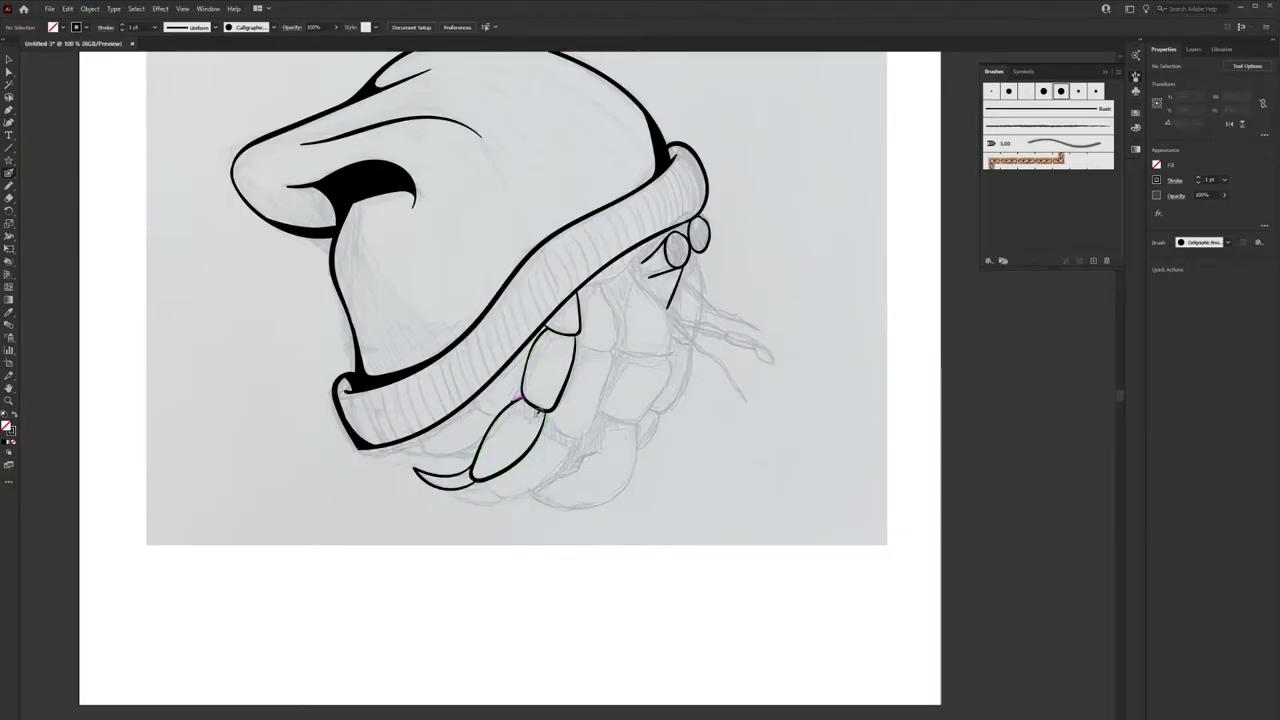
Add a small curved plate stroke and the curve of the lower claw
scroll(520, 397, up, 2)
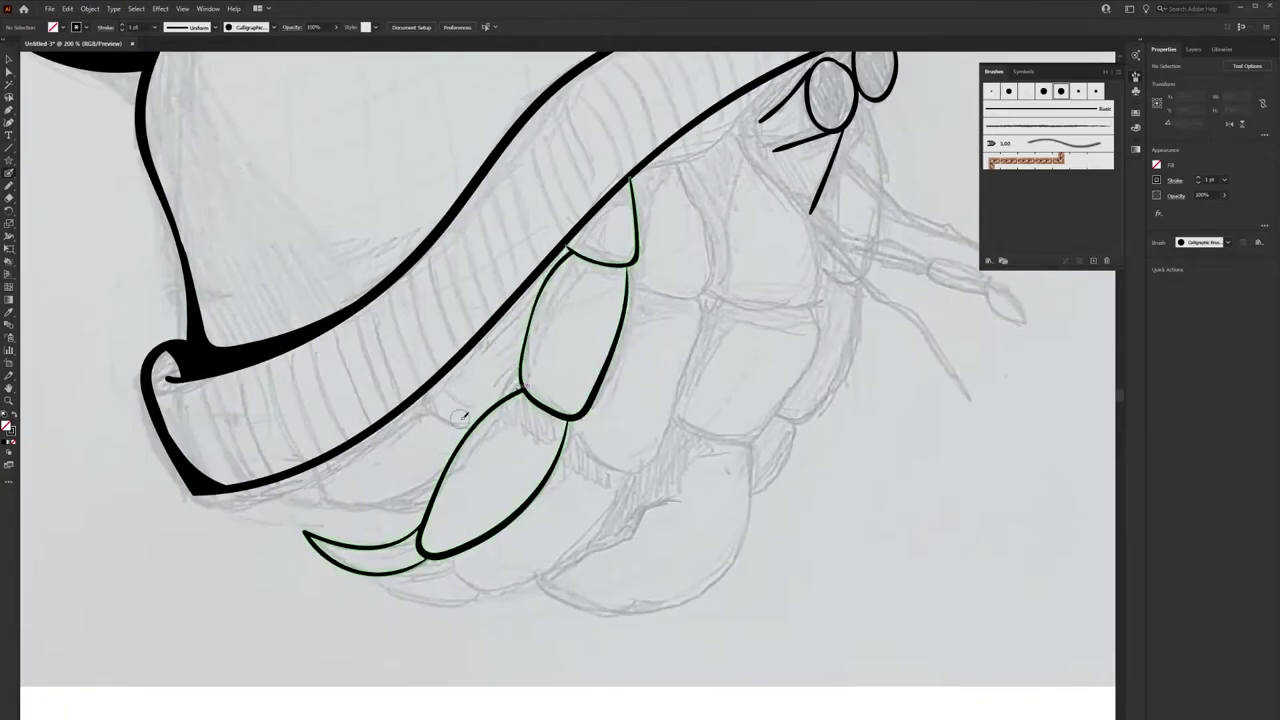
drag(446, 418, 518, 388)
drag(437, 469, 310, 503)
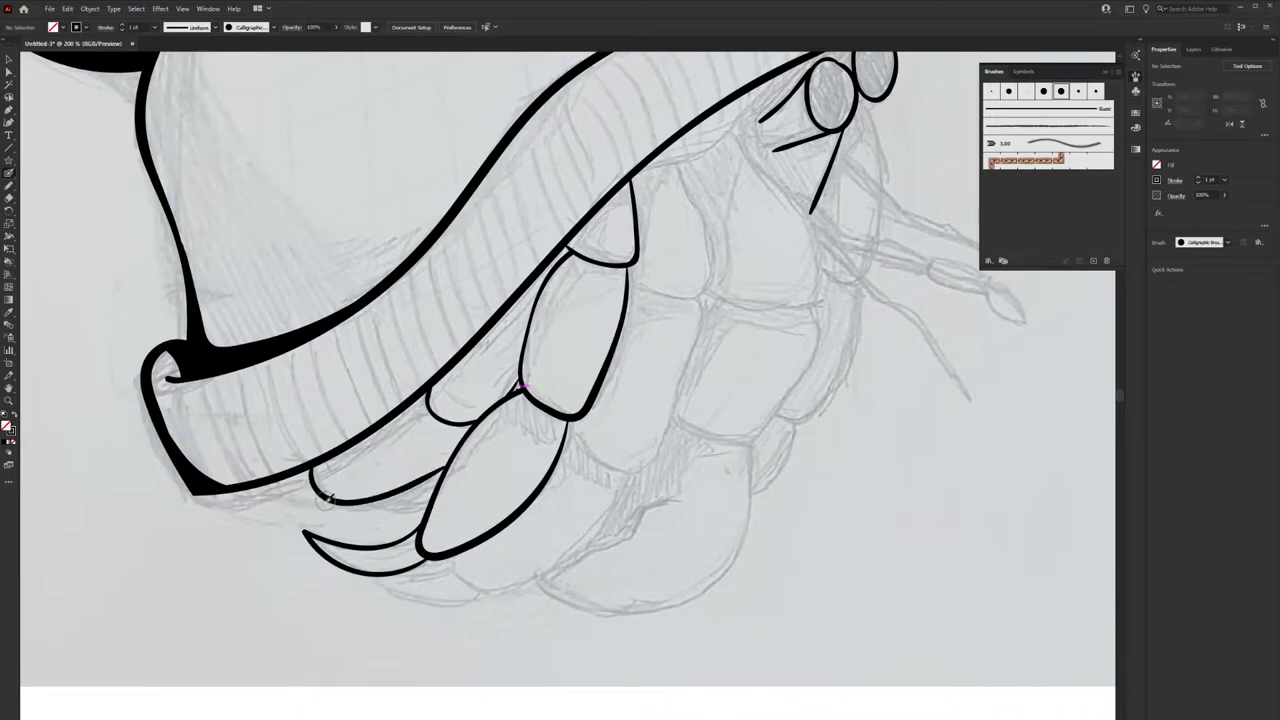
scroll(313, 510, down, 2)
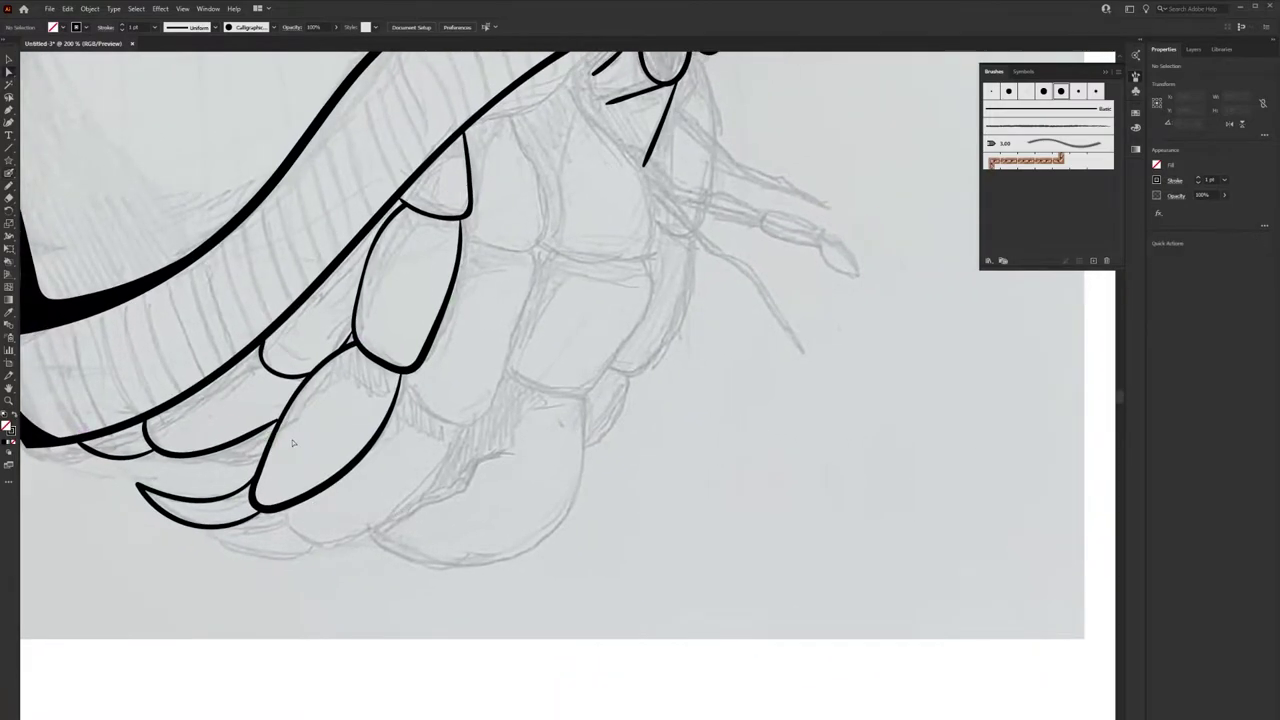
scroll(420, 440, up, 3)
drag(475, 207, 428, 345)
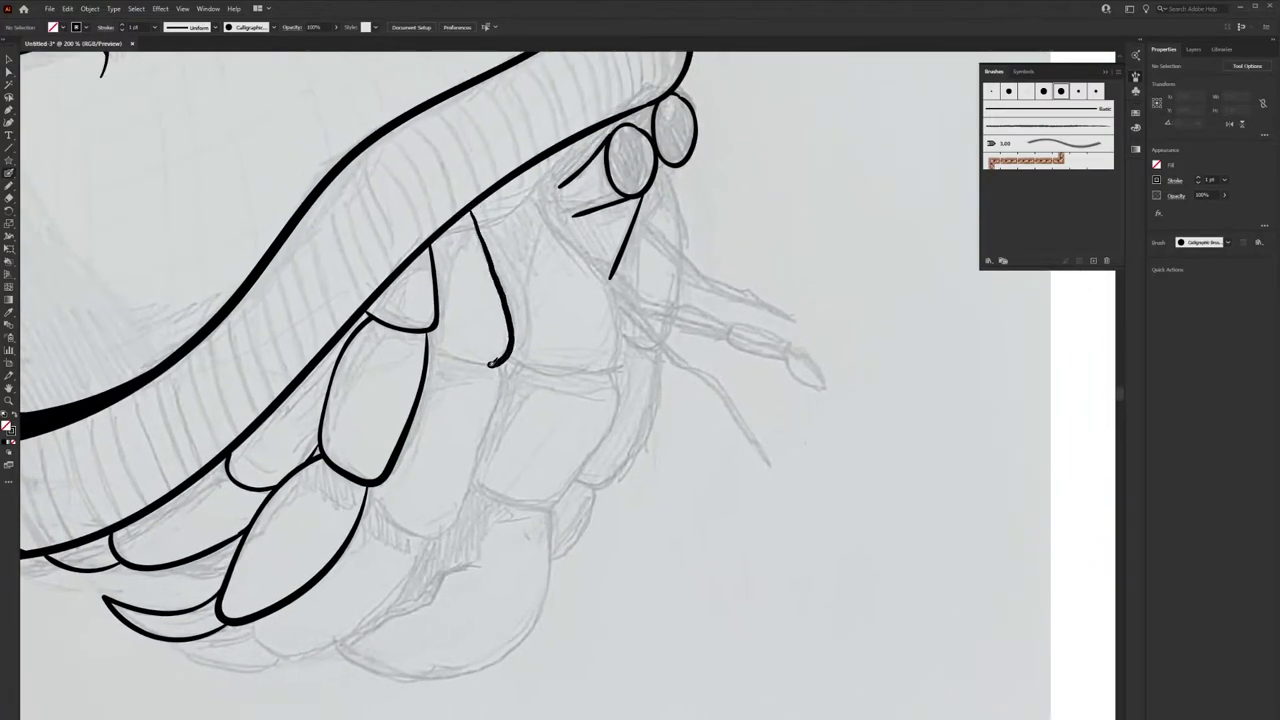
key(ctrl+z)
mouse_move(470, 210)
mouse_down()
mouse_move(428, 345)
mouse_move(505, 368)
mouse_move(428, 520)
mouse_move(500, 423)
mouse_move(422, 518)
mouse_move(235, 565)
mouse_up()
key(ctrl+z)
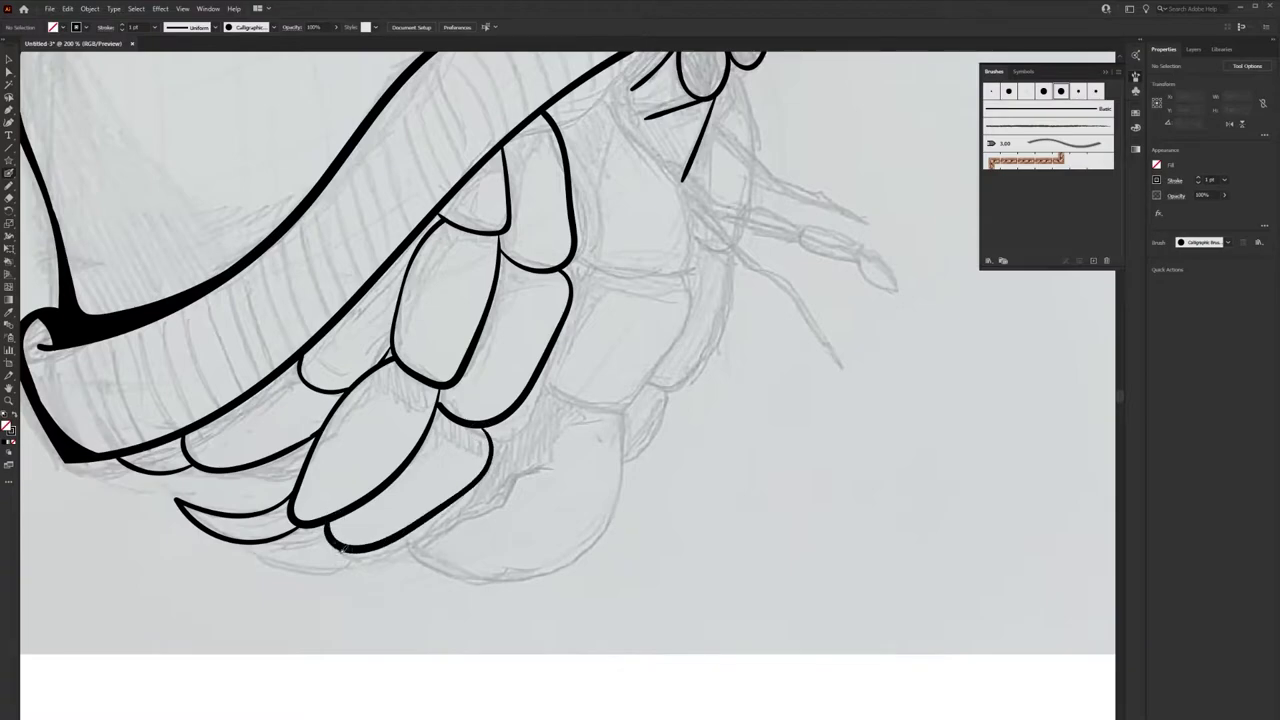
Outline the armour plates, a large rounded leg plate and the claw squiggle
mouse_move(615, 94)
mouse_down()
mouse_move(487, 157)
mouse_move(485, 330)
mouse_up()
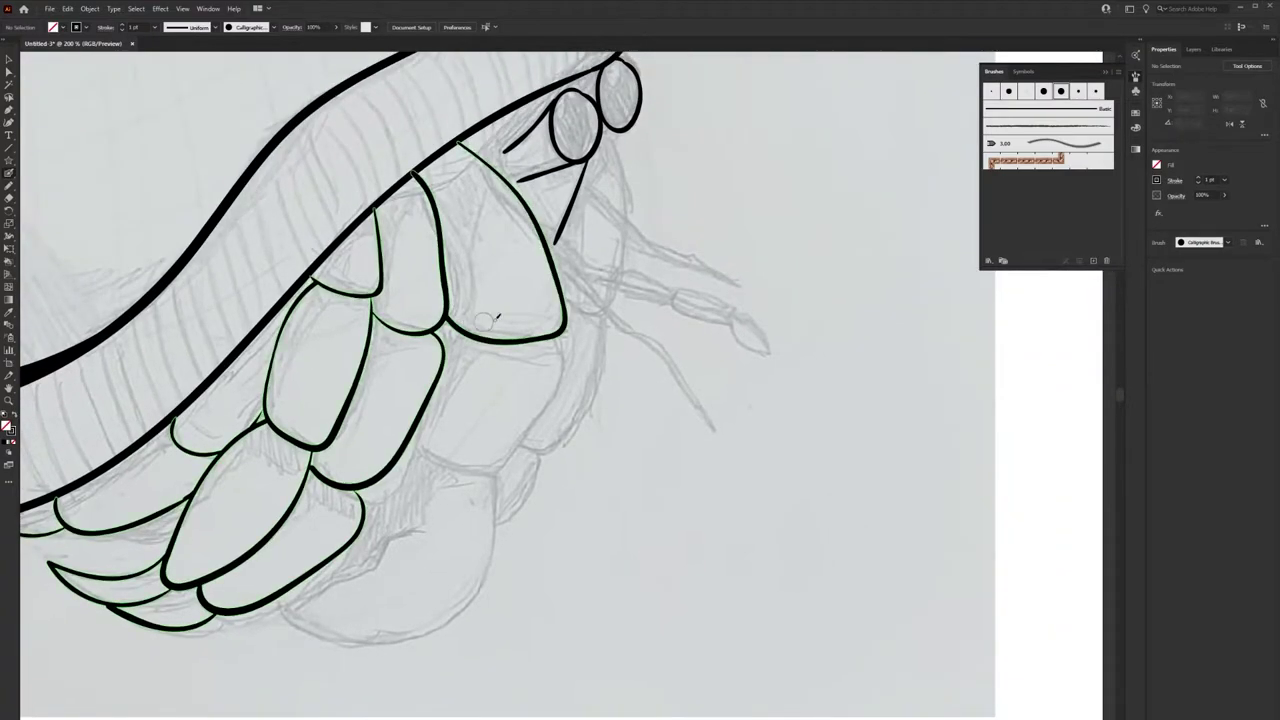
mouse_move(565, 345)
mouse_down()
mouse_move(430, 470)
mouse_move(533, 405)
mouse_move(372, 566)
mouse_up()
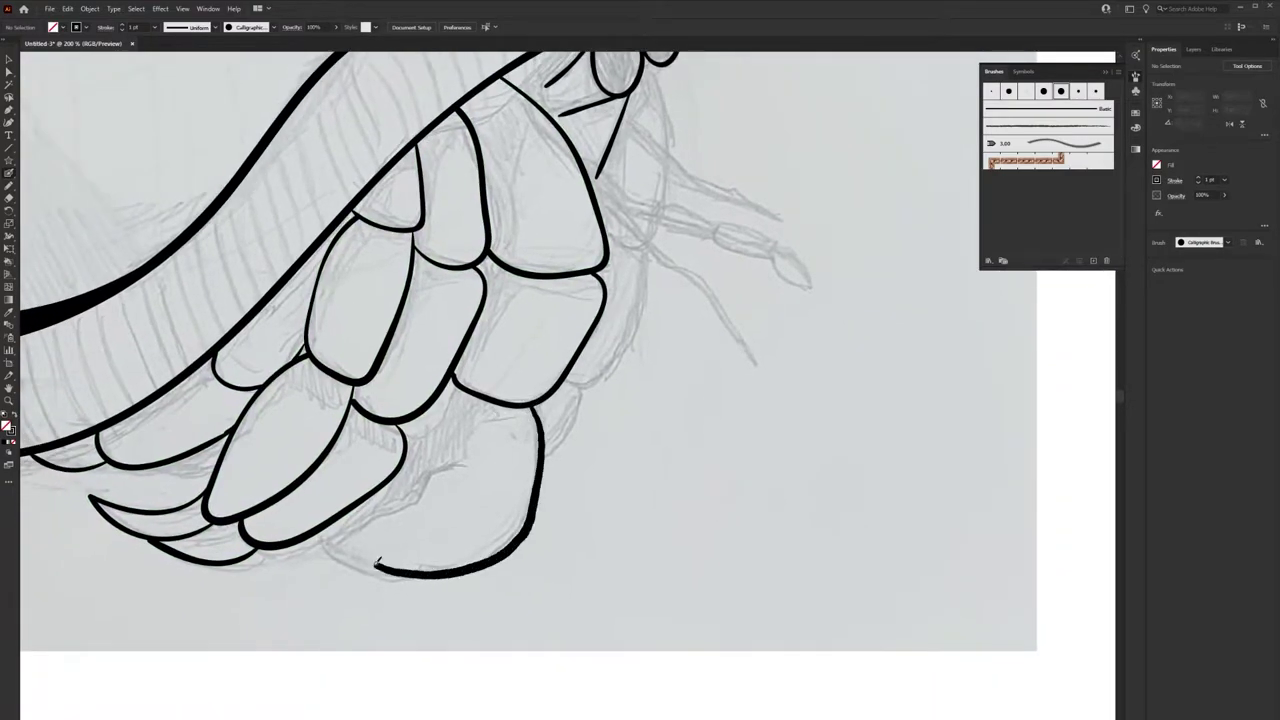
drag(533, 405, 330, 535)
drag(462, 458, 381, 511)
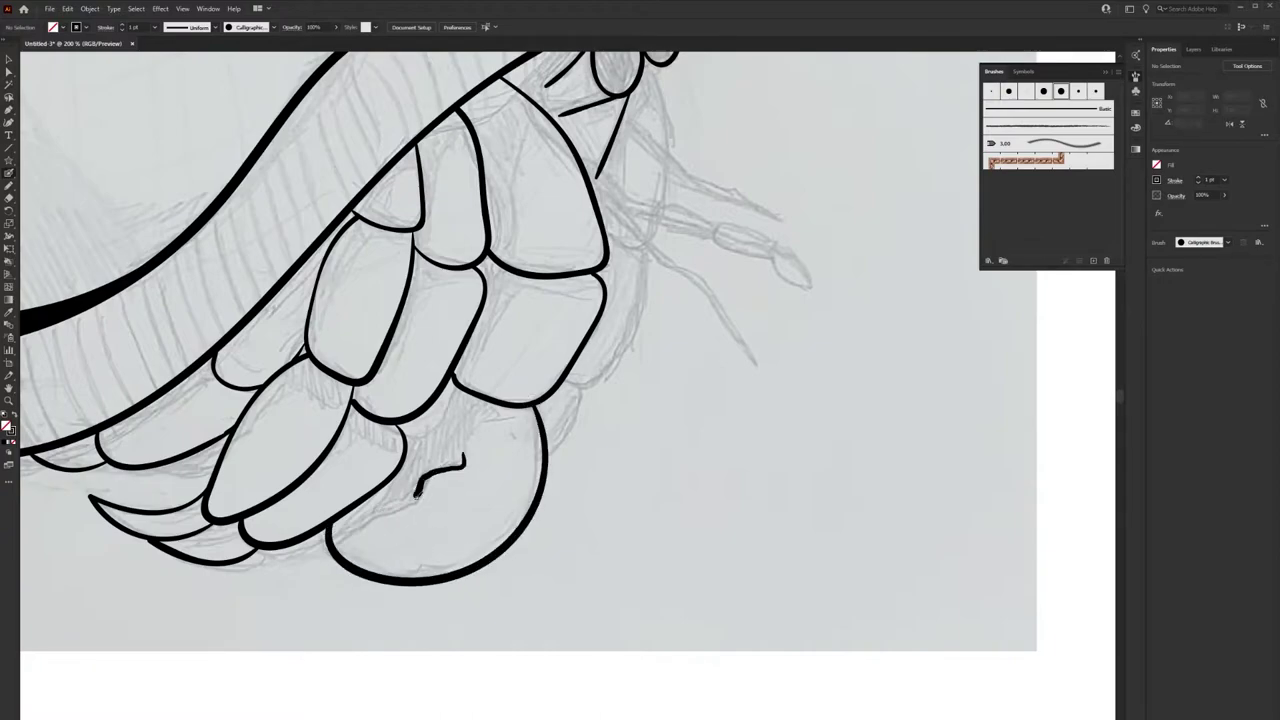
drag(430, 470, 378, 528)
scroll(445, 411, up, 3)
scroll(485, 270, up, 1)
Redraw the plate outline below the eye down the crab's side
drag(466, 225, 435, 455)
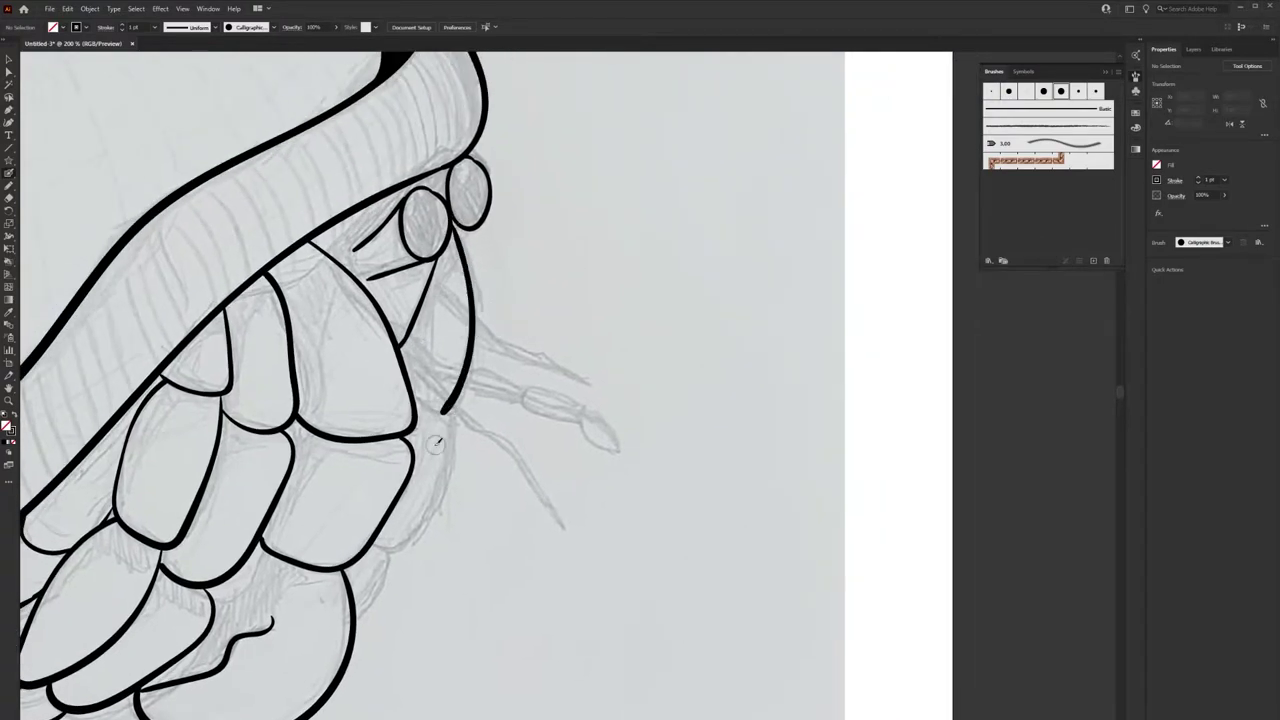
key(ctrl+z)
drag(455, 222, 441, 405)
mouse_move(451, 402)
mouse_down()
mouse_move(505, 322)
mouse_move(428, 520)
mouse_up()
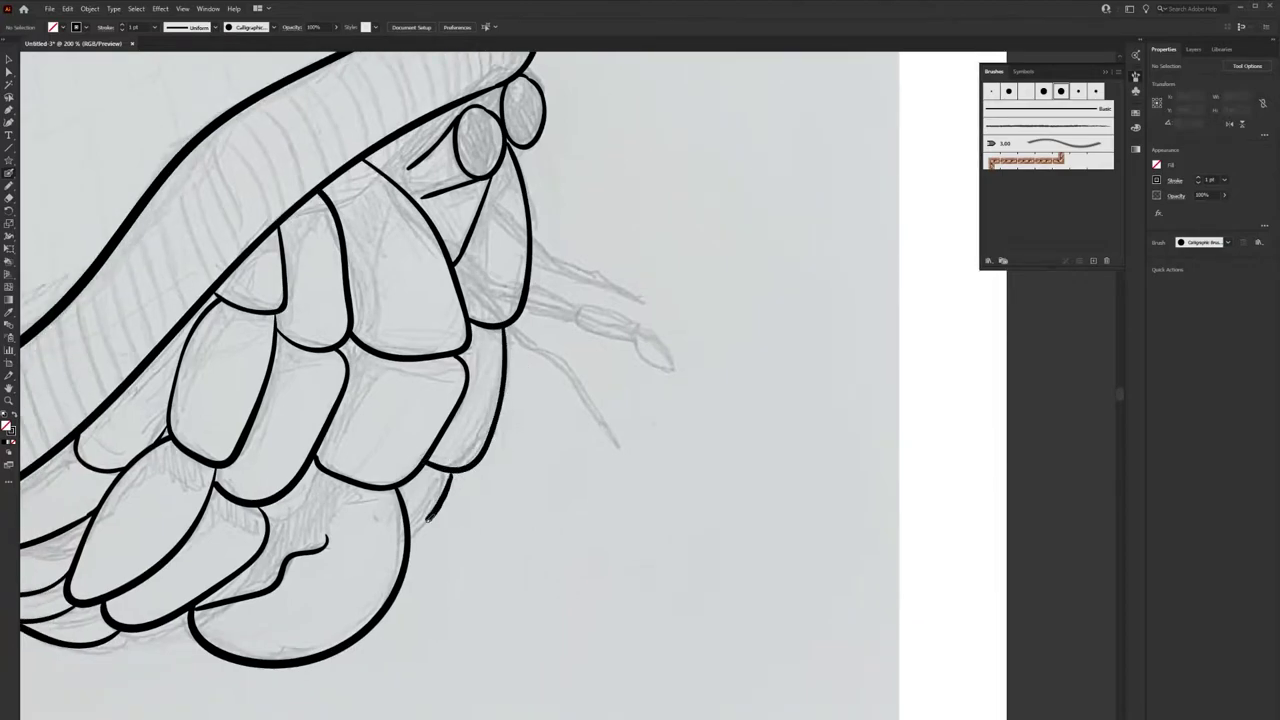
scroll(518, 180, up, 2)
click(522, 249)
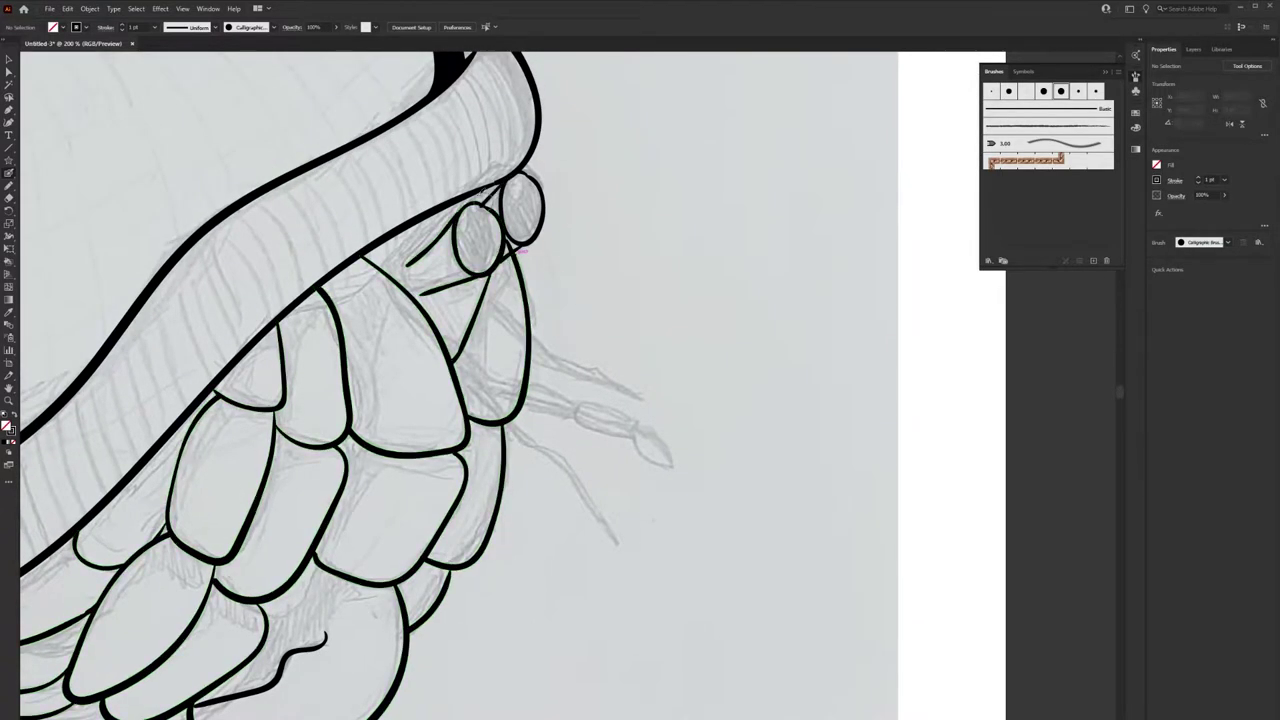
key(ctrl+z)
Draw the leaf-shaped antenna tip and a second antenna line, erasing part of it
scroll(646, 409, down, 1)
scroll(646, 409, left, 1)
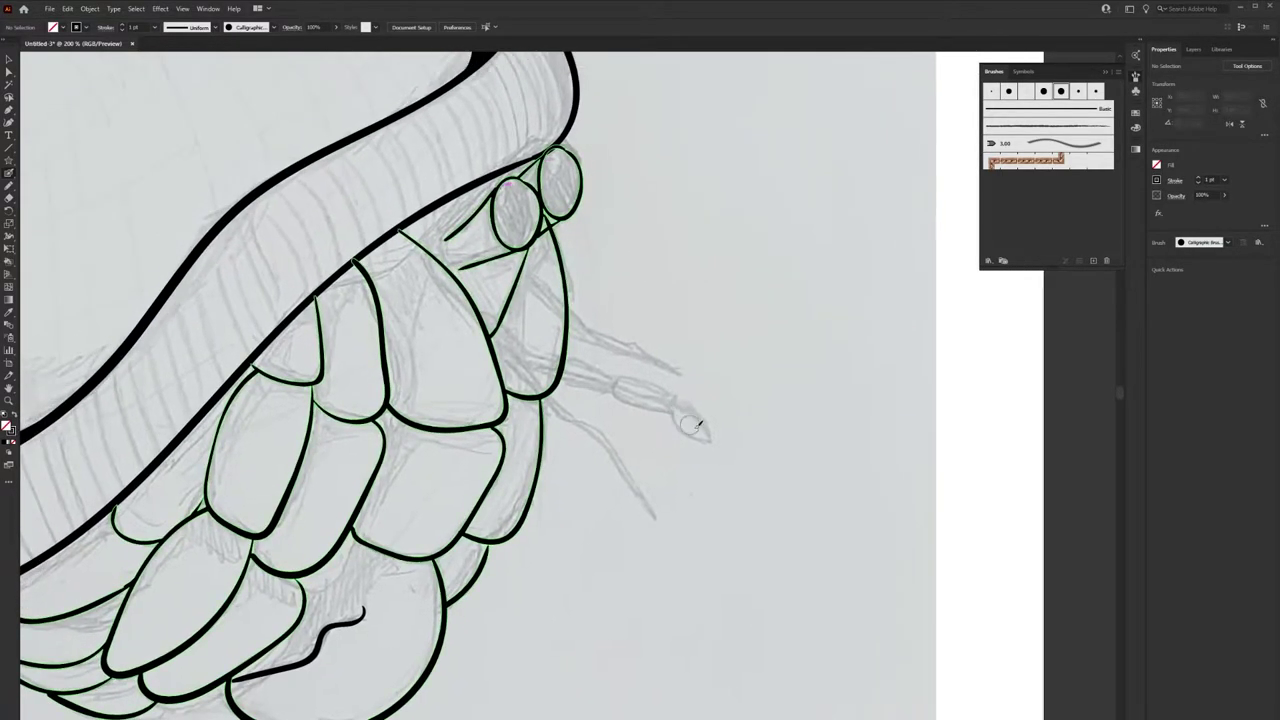
mouse_move(690, 422)
mouse_down()
mouse_move(658, 384)
mouse_move(624, 398)
mouse_move(507, 332)
mouse_move(641, 471)
mouse_move(657, 507)
mouse_up()
scroll(576, 404, down, 1)
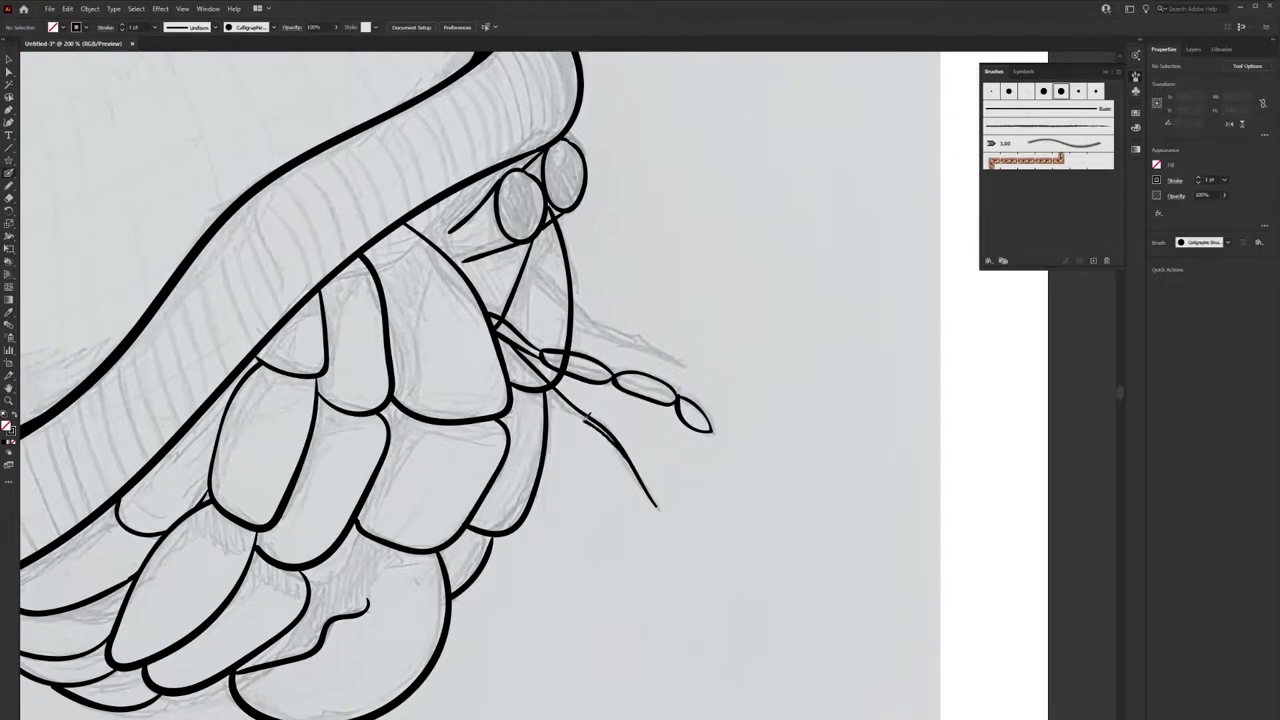
drag(588, 420, 500, 338)
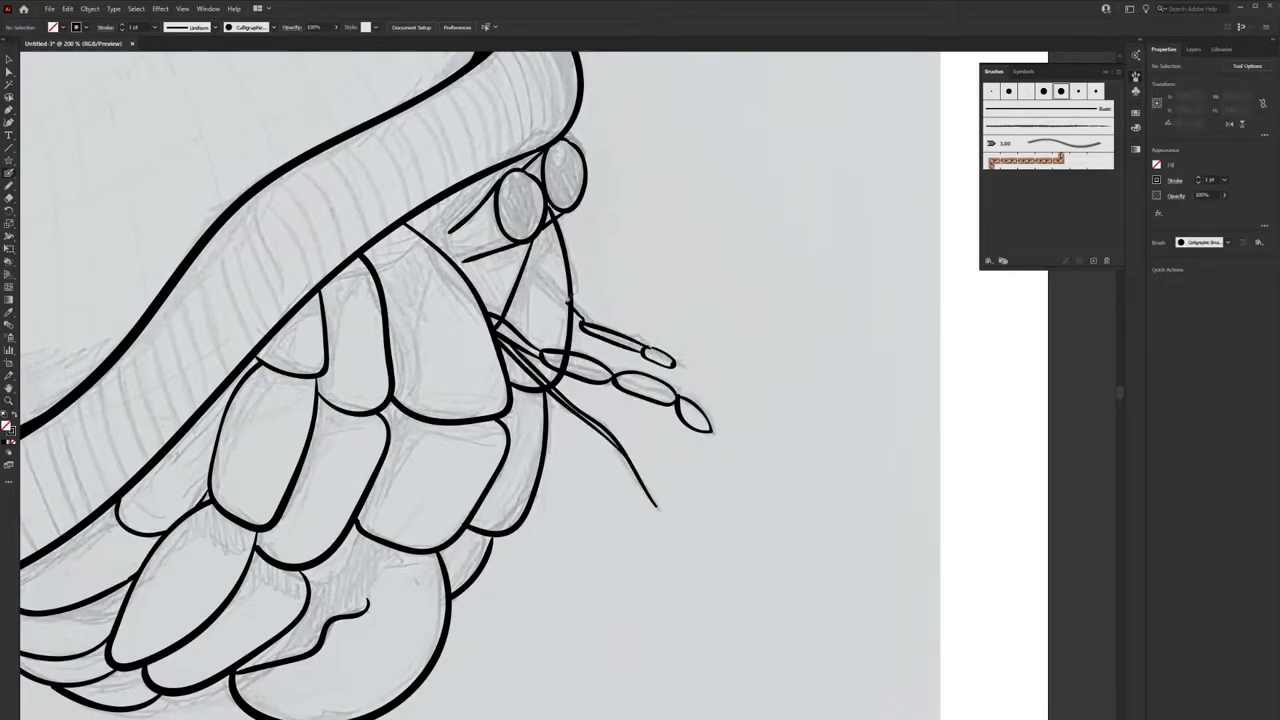
drag(578, 322, 532, 268)
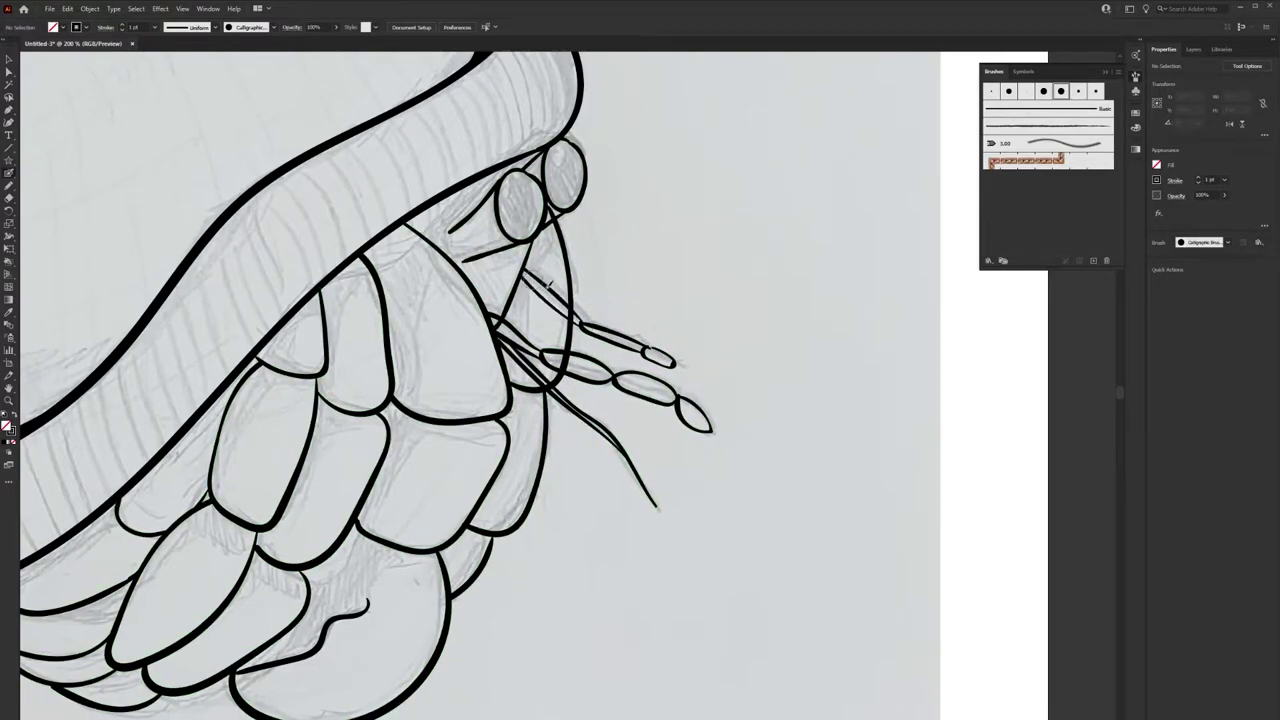
Zoom out to review the crab, check the Eraser settings, and select all strokes
key(ctrl+1)
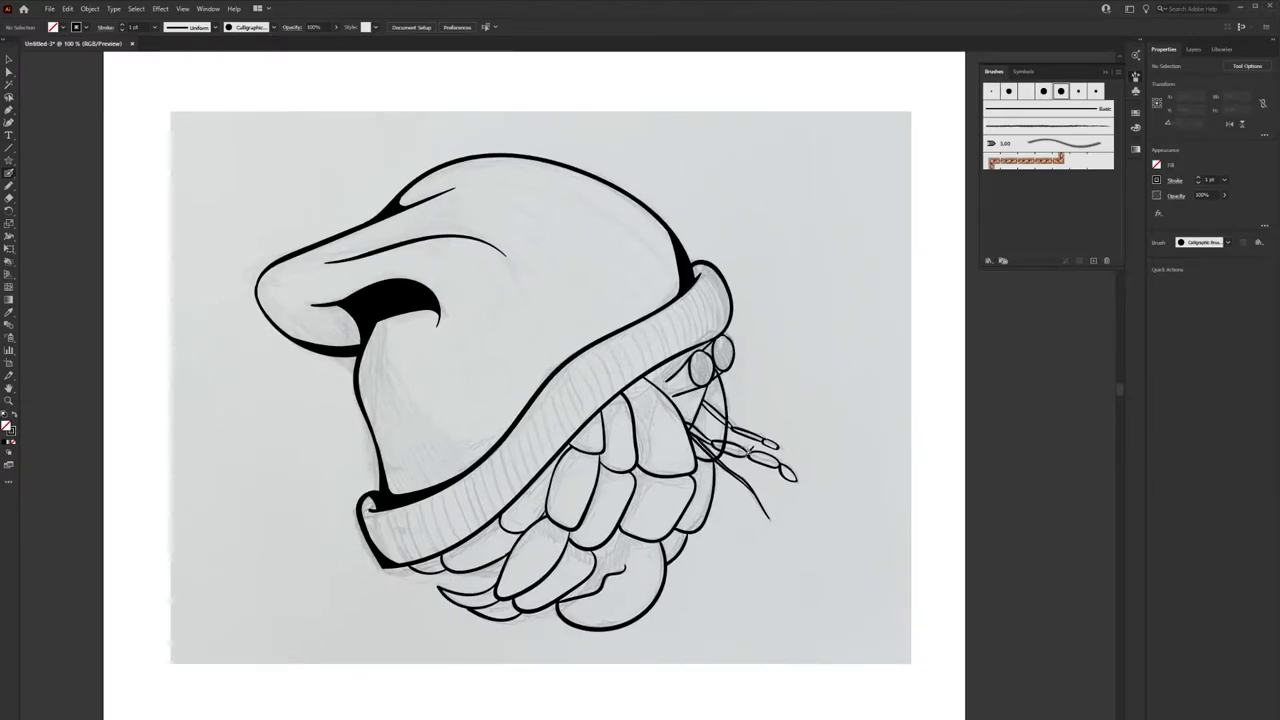
scroll(748, 462, up, 3)
scroll(748, 462, up, 2)
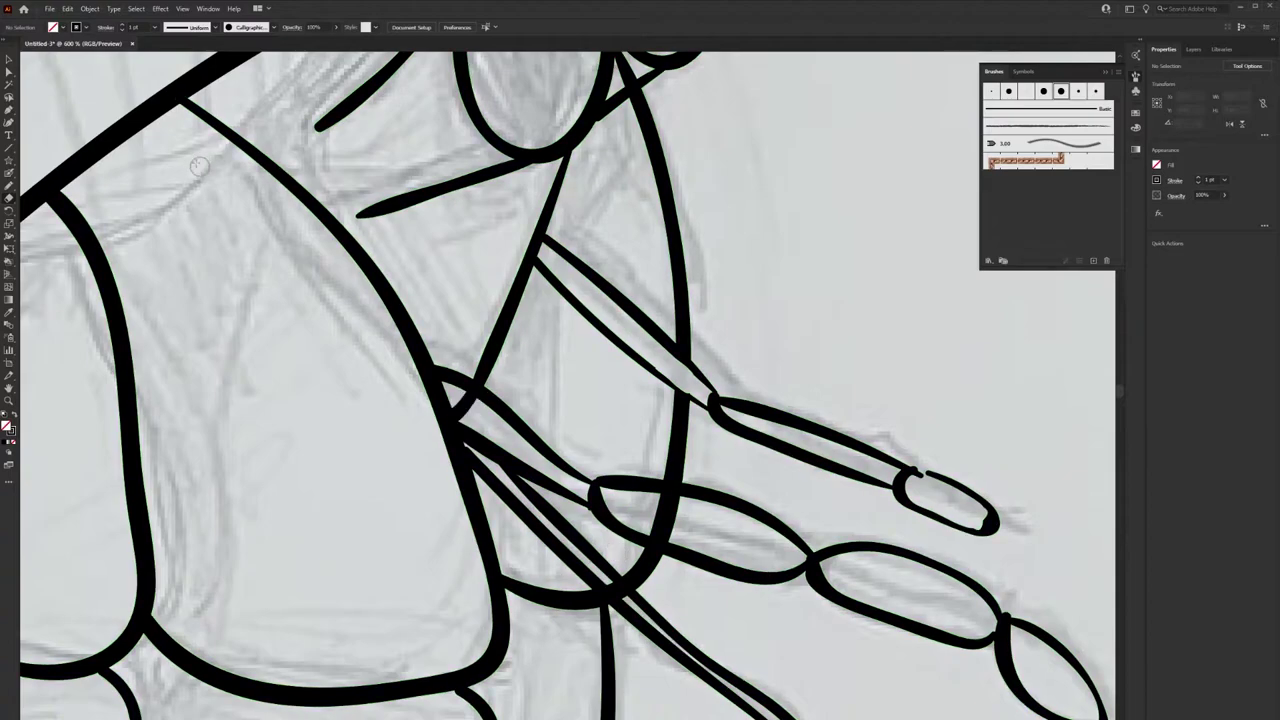
double_click(8, 210)
click(257, 320)
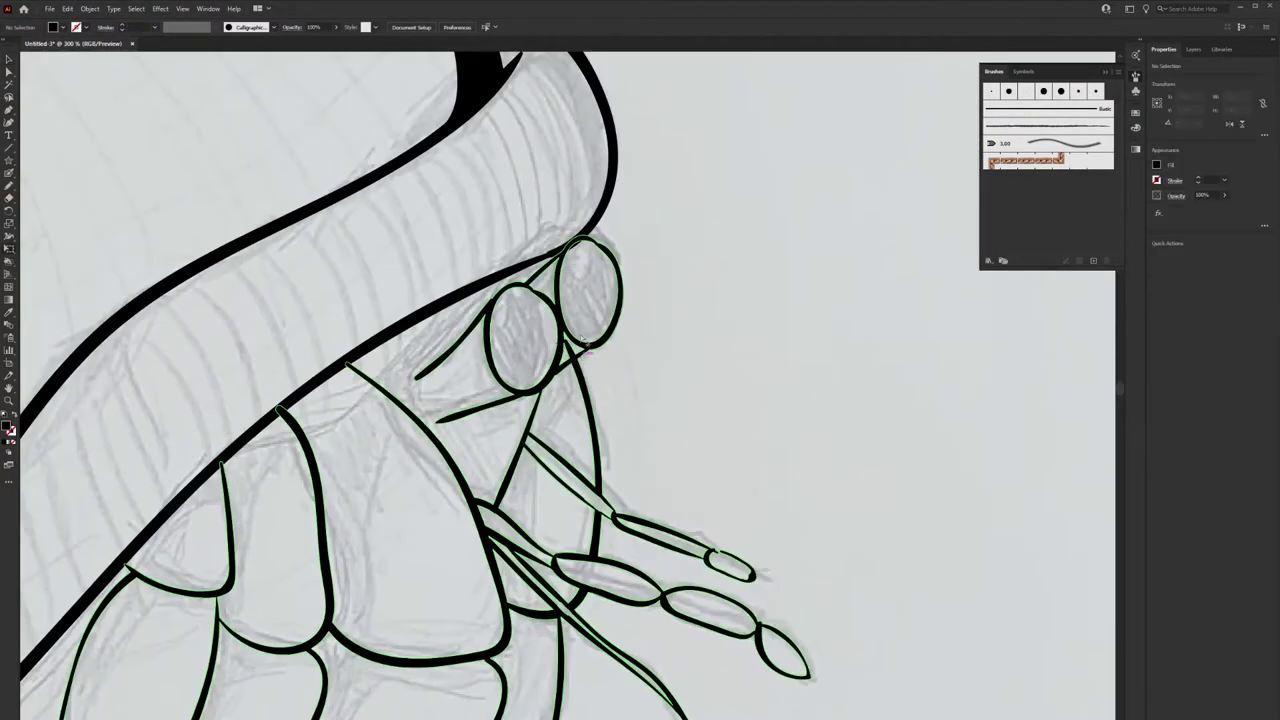
key(ctrl+a)
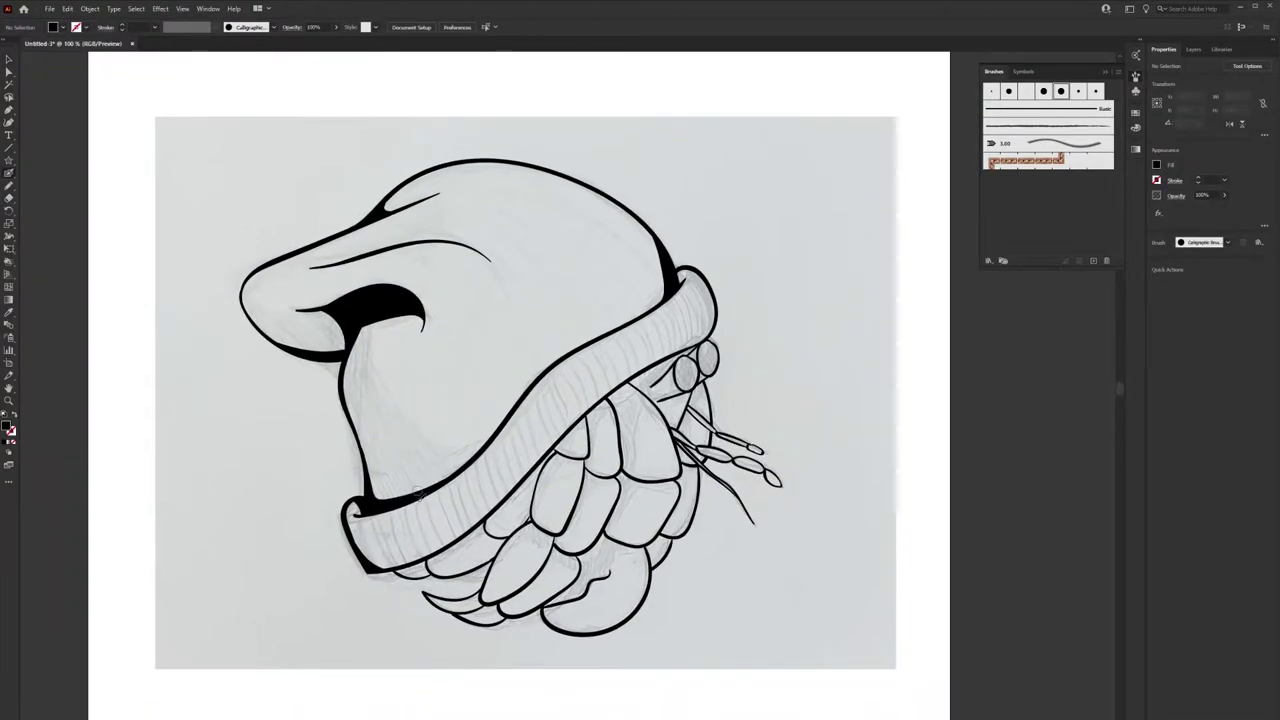
Set a black stroke with no fill, select all artwork, and make it Live Paint
click(1193, 50)
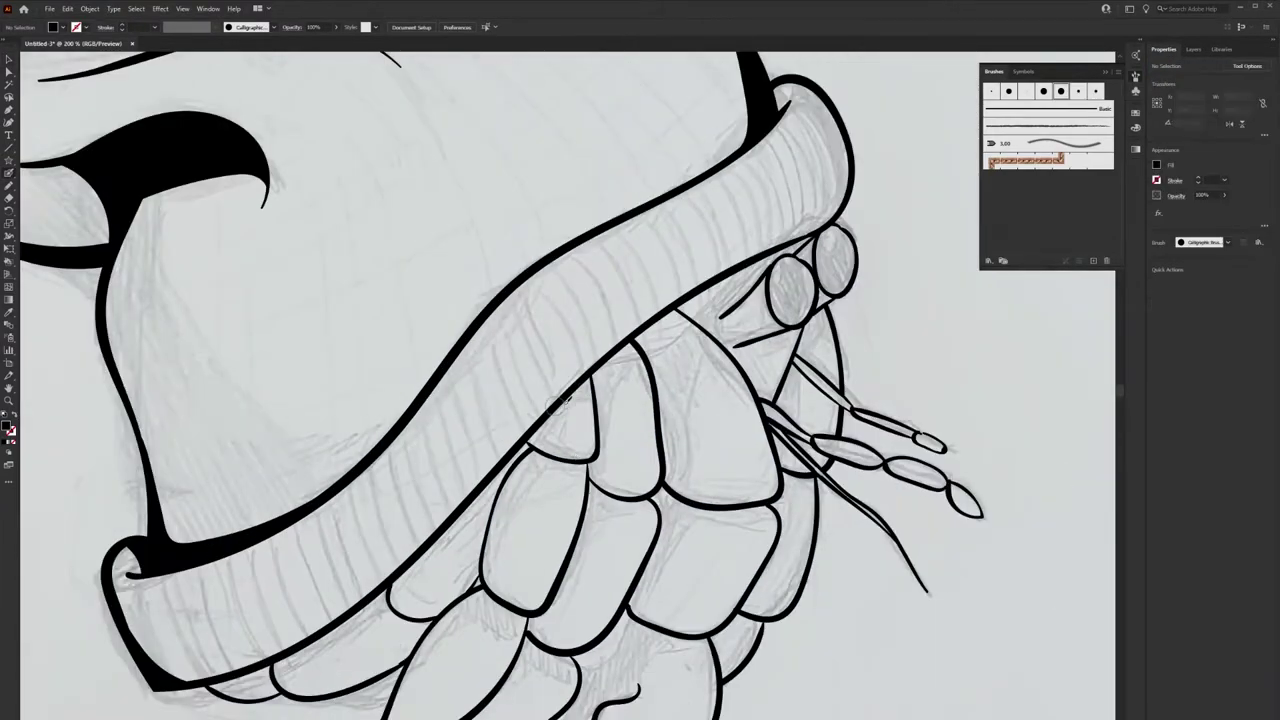
key(shift+x)
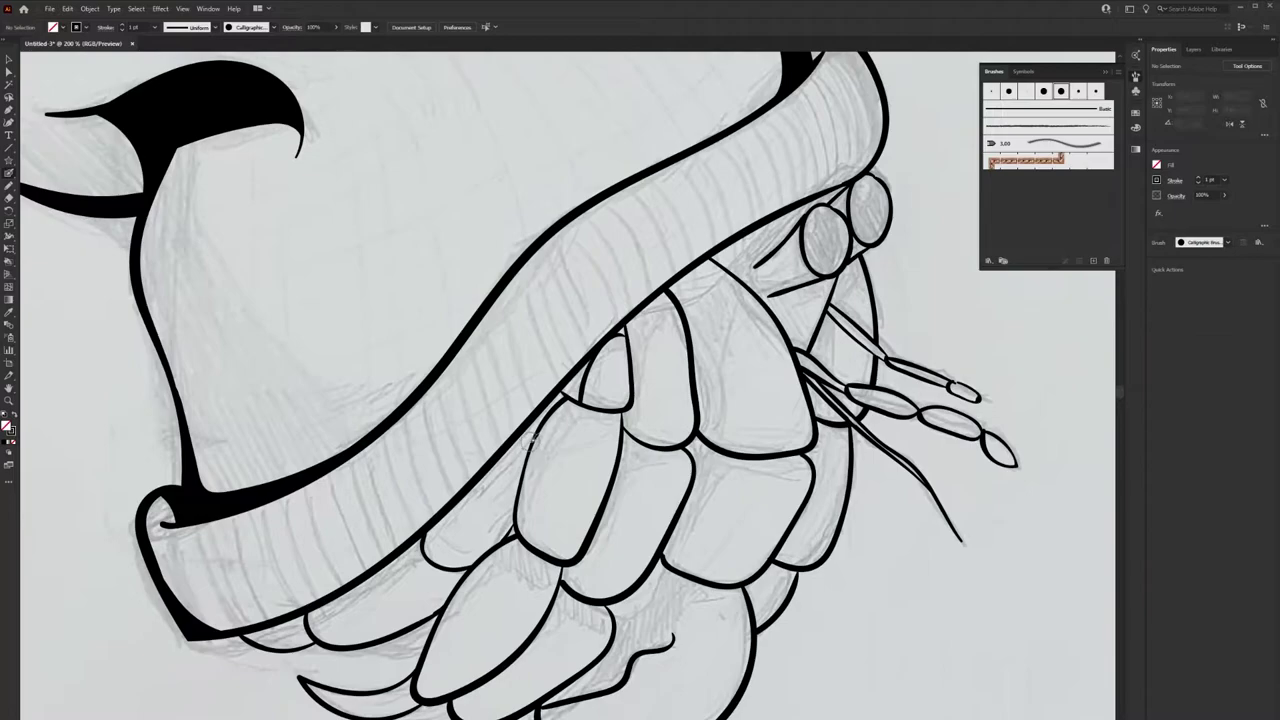
scroll(448, 533, left, 1)
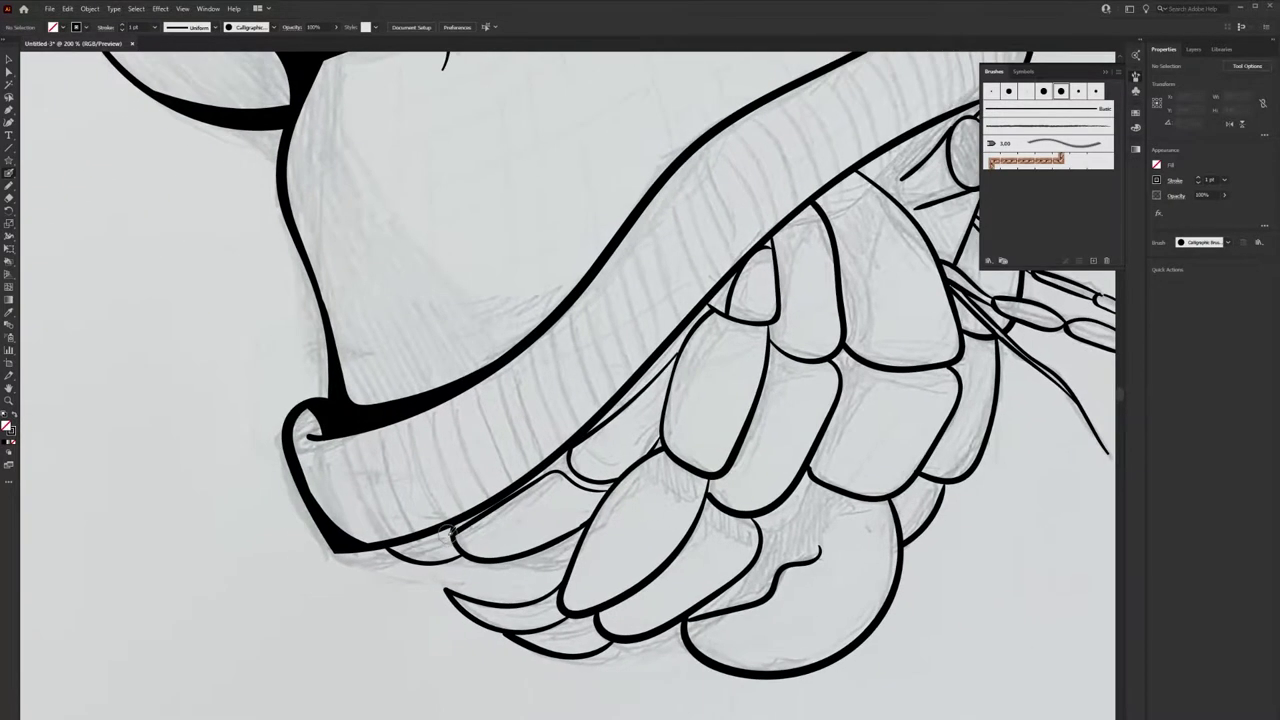
mouse_move(452, 538)
mouse_down()
mouse_move(480, 557)
mouse_move(315, 570)
mouse_up()
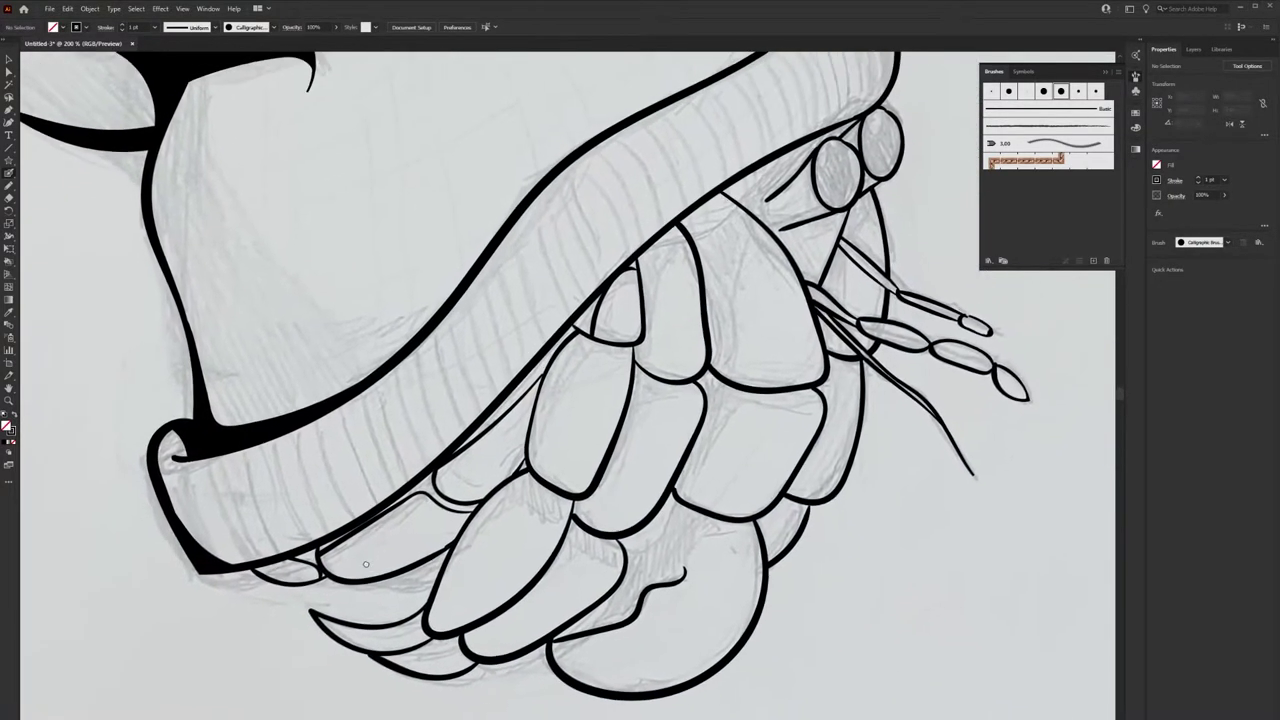
key(ctrl+a)
key(k)
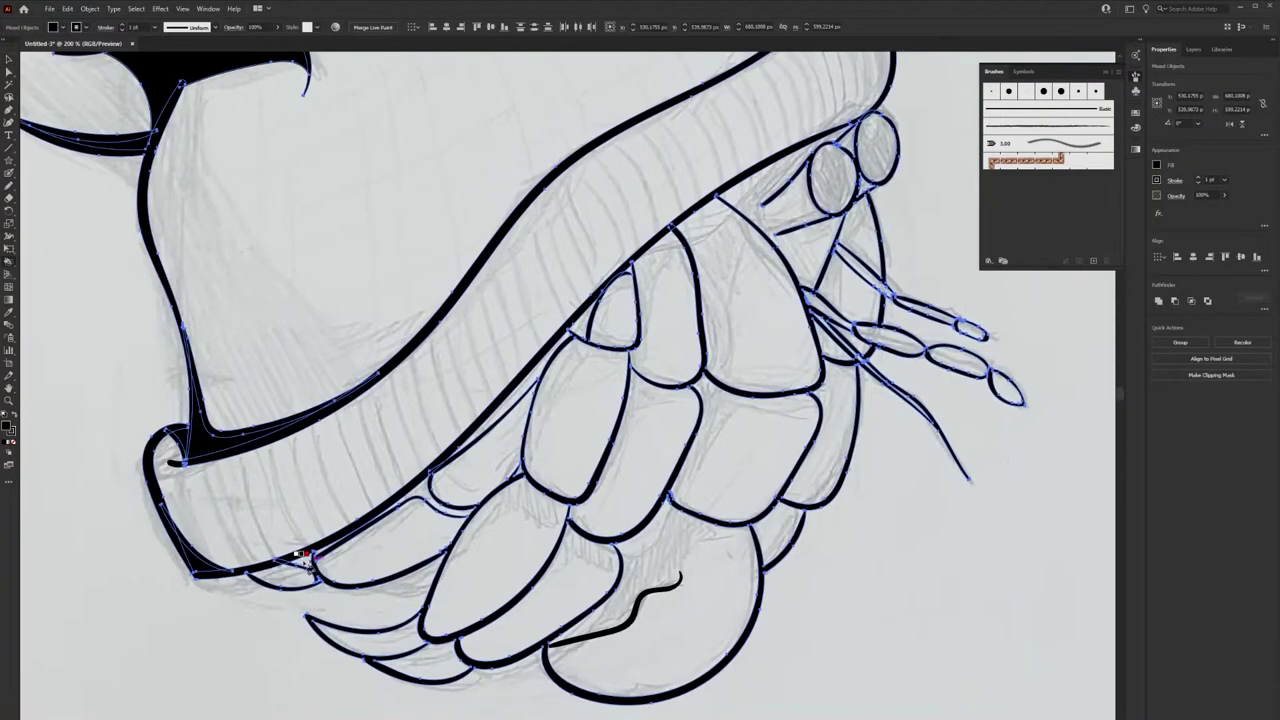
click(300, 565)
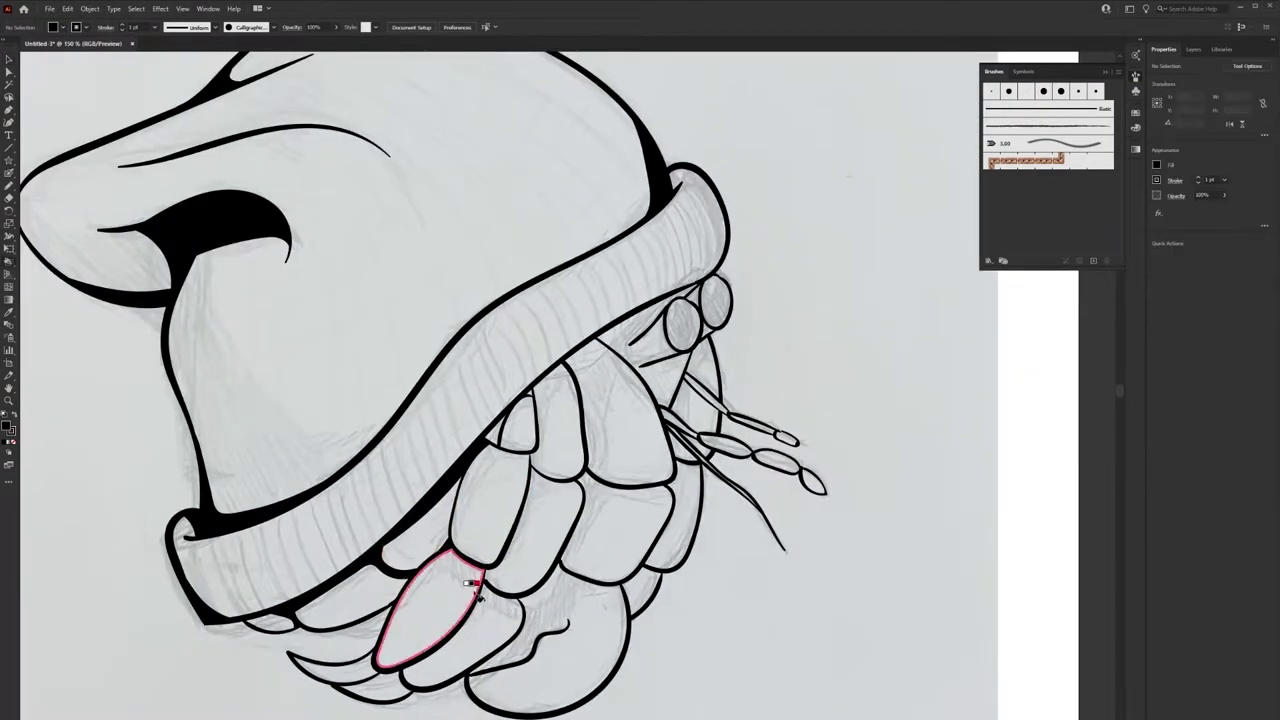
Draw new crab segment outlines with the Blob Brush
key(b)
scroll(672, 365, left, 3)
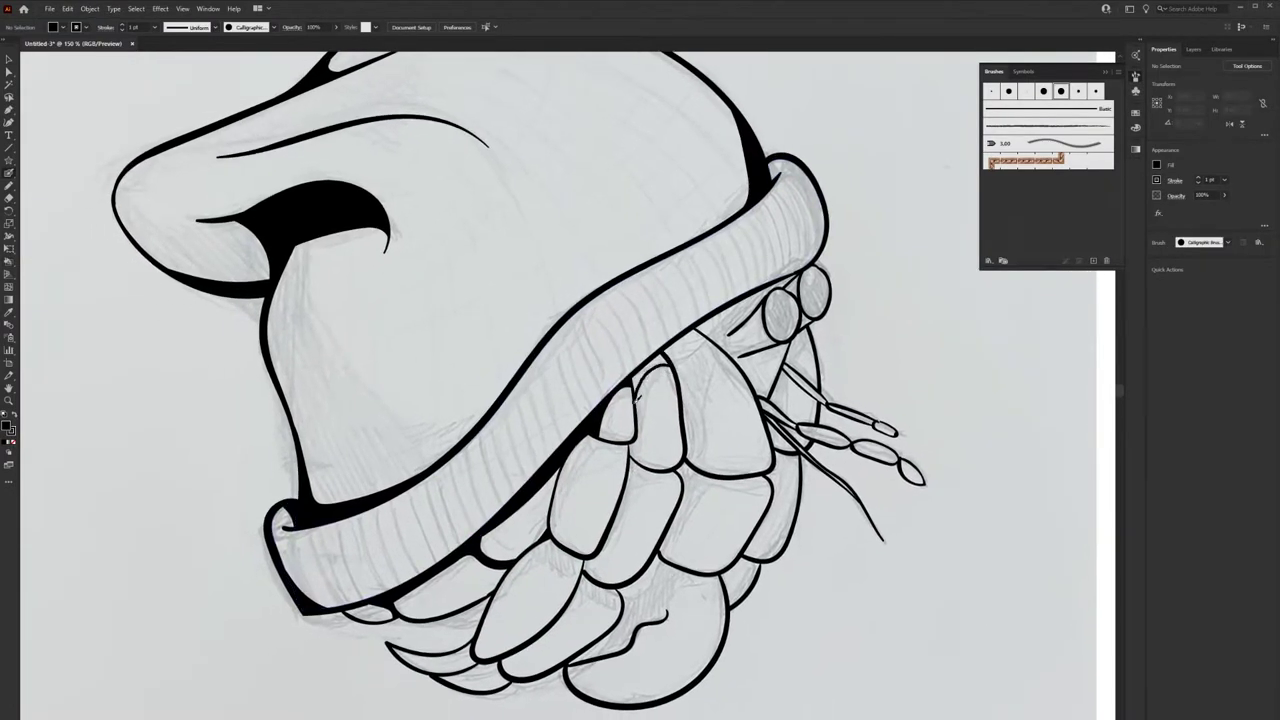
scroll(637, 394, up, 1)
scroll(637, 385, down, 1)
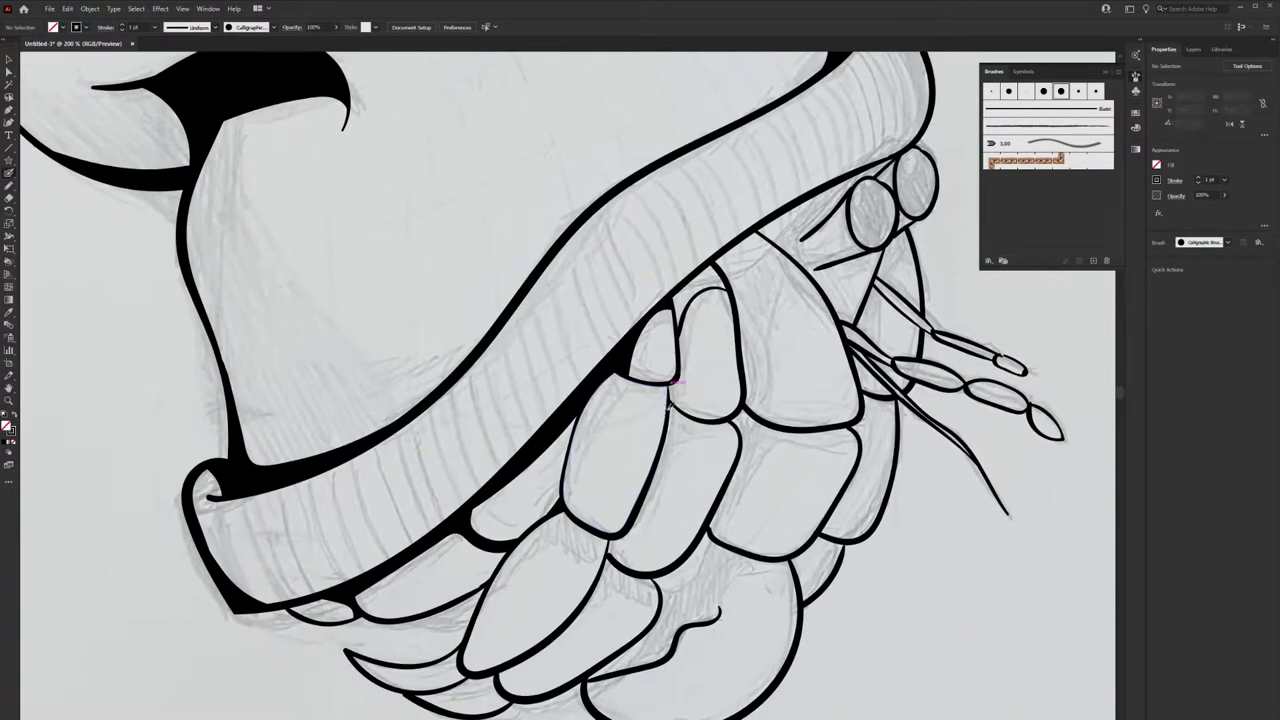
scroll(609, 470, up, 1)
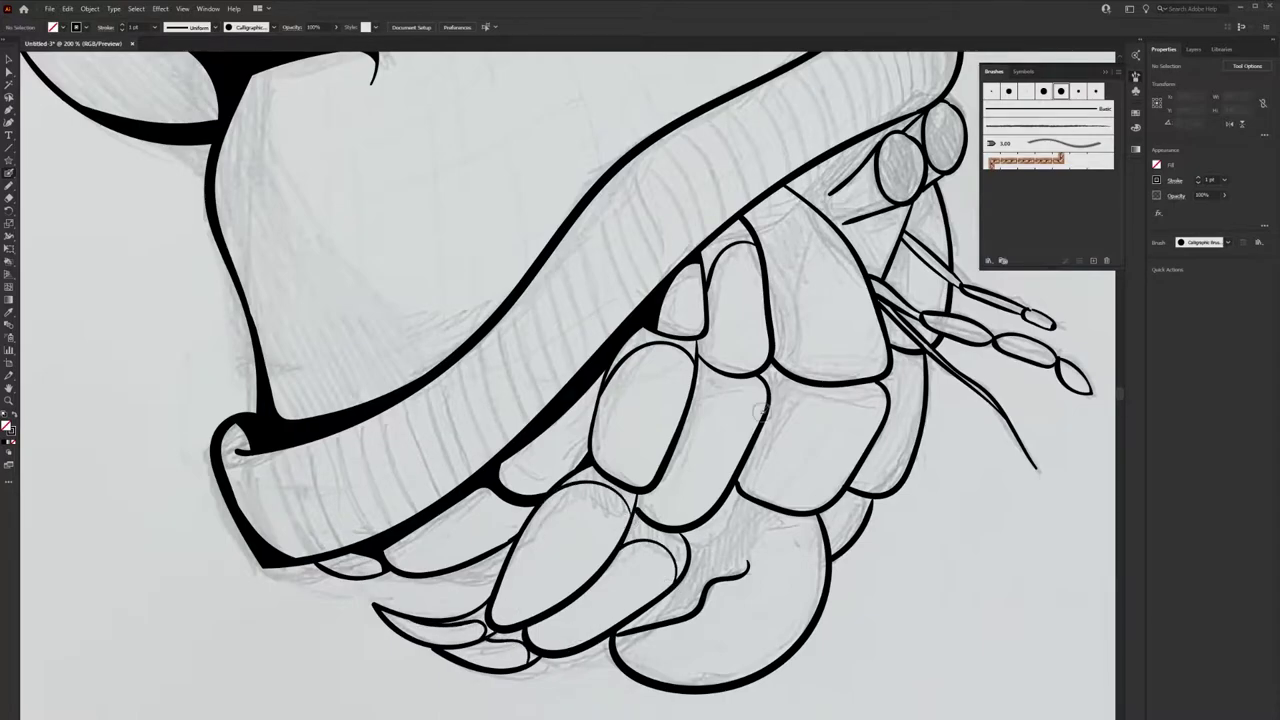
scroll(700, 410, right, 3)
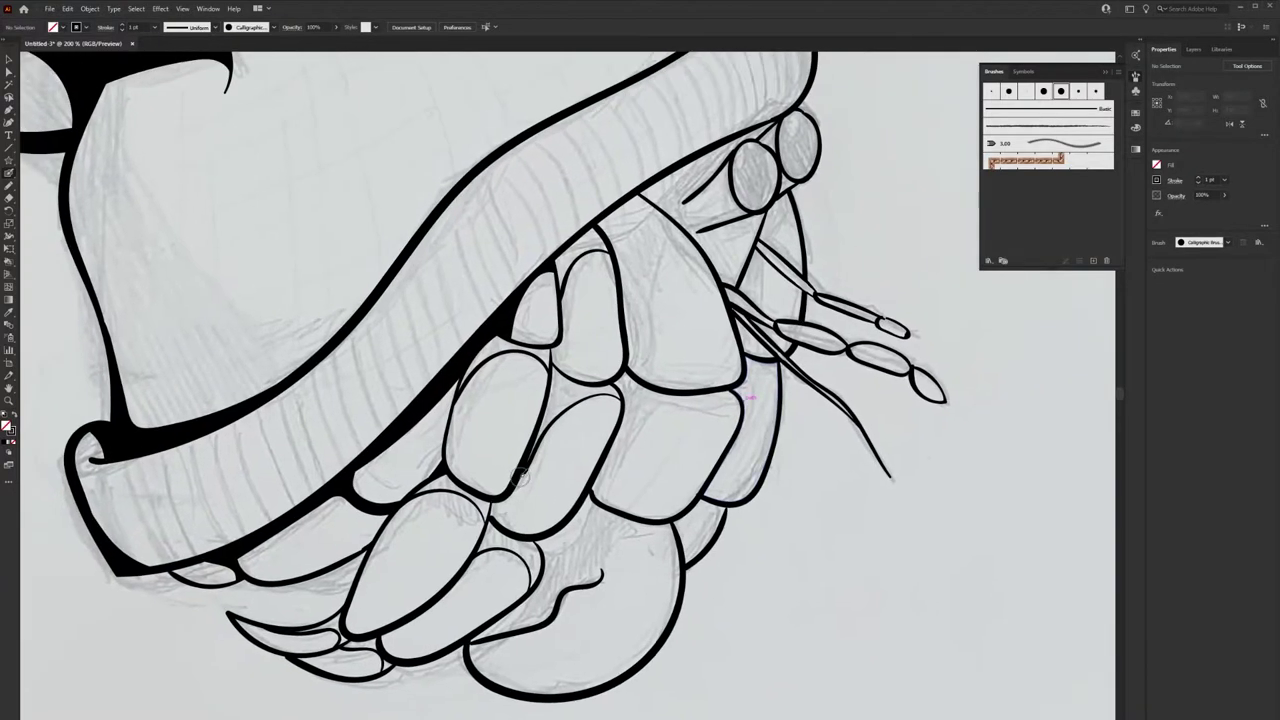
mouse_move(688, 230)
mouse_down()
mouse_move(745, 400)
mouse_move(640, 505)
mouse_up()
scroll(670, 571, down, 1)
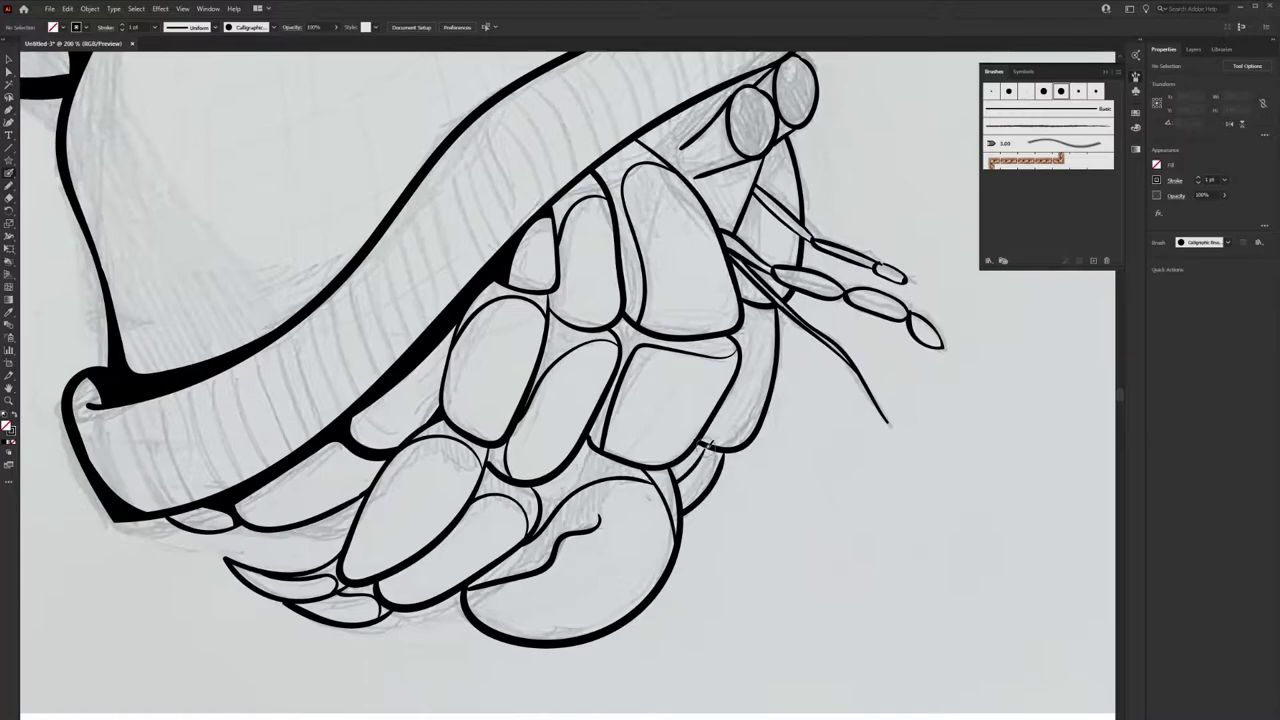
scroll(722, 410, up, 2)
scroll(650, 415, right, 1)
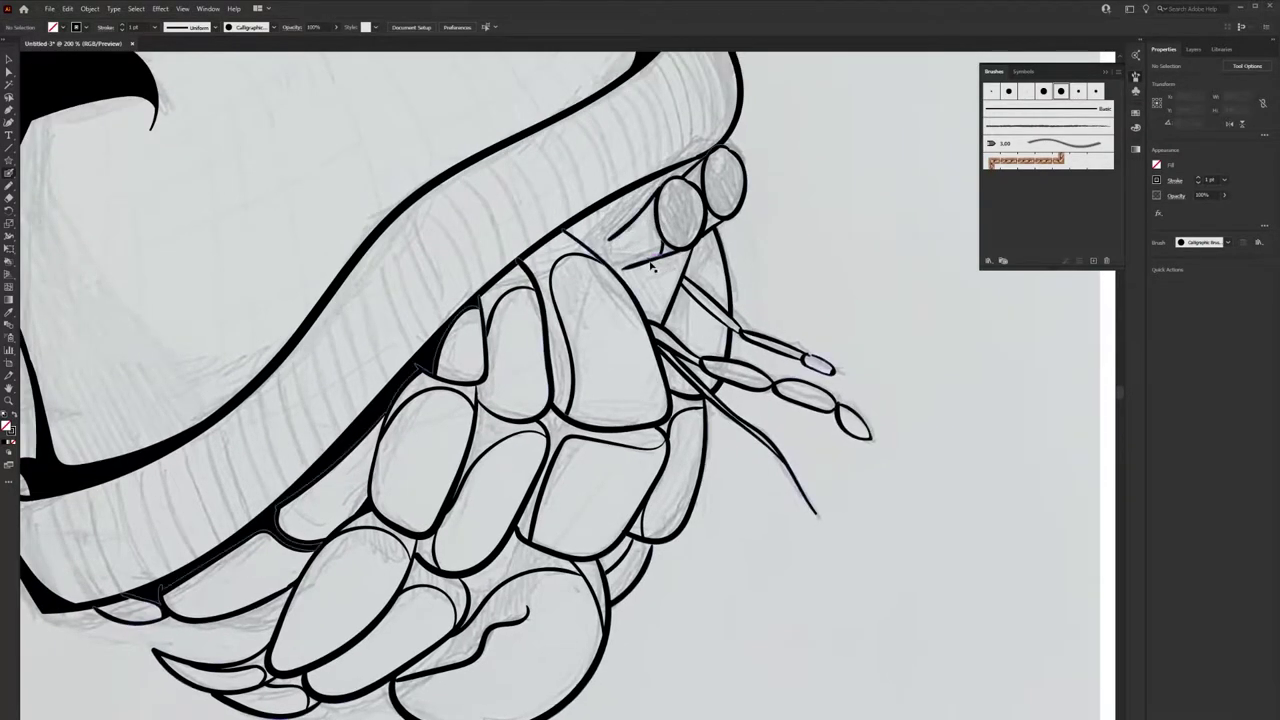
Paint solid black into the gaps between the shell segments and near the antennae
drag(555, 255, 588, 412)
mouse_move(480, 420)
mouse_down()
mouse_move(540, 440)
mouse_move(530, 535)
mouse_up()
drag(460, 610, 425, 550)
drag(440, 640, 586, 614)
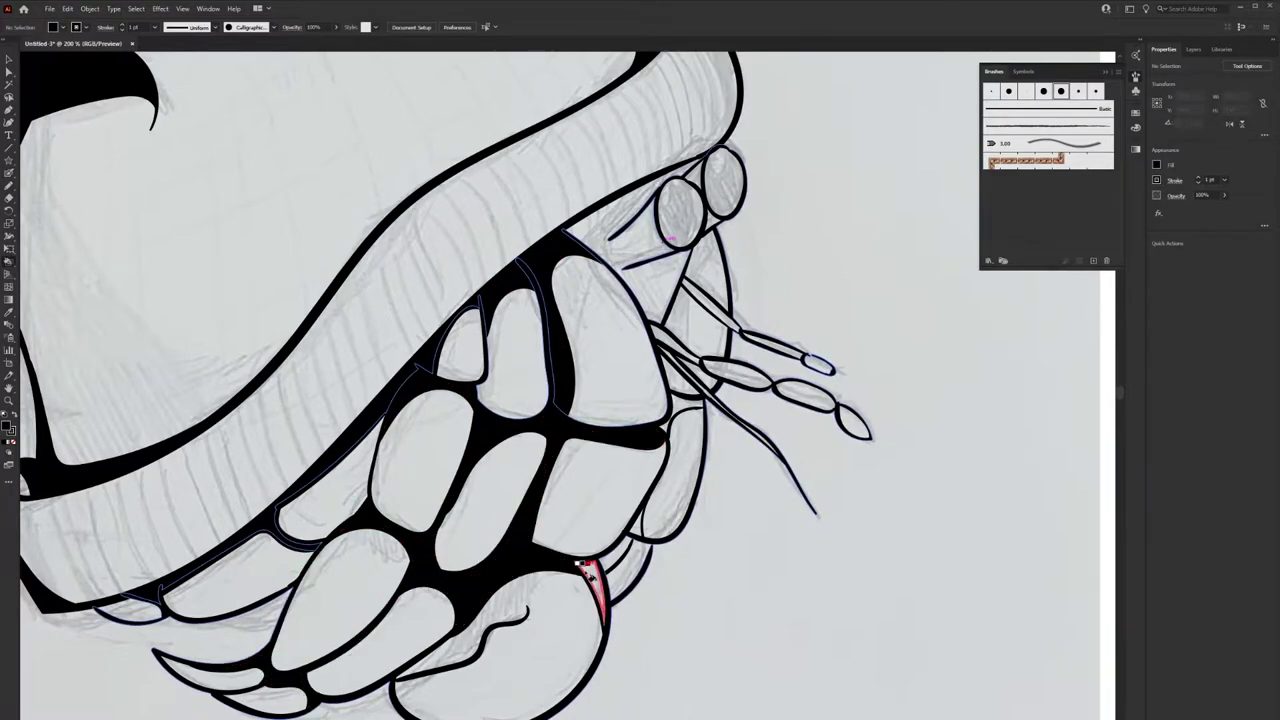
drag(700, 400, 650, 540)
Undo a stray line, then fill black around the eye stalk, antenna and eye circles
key(ctrl+0)
scroll(724, 383, up, 2)
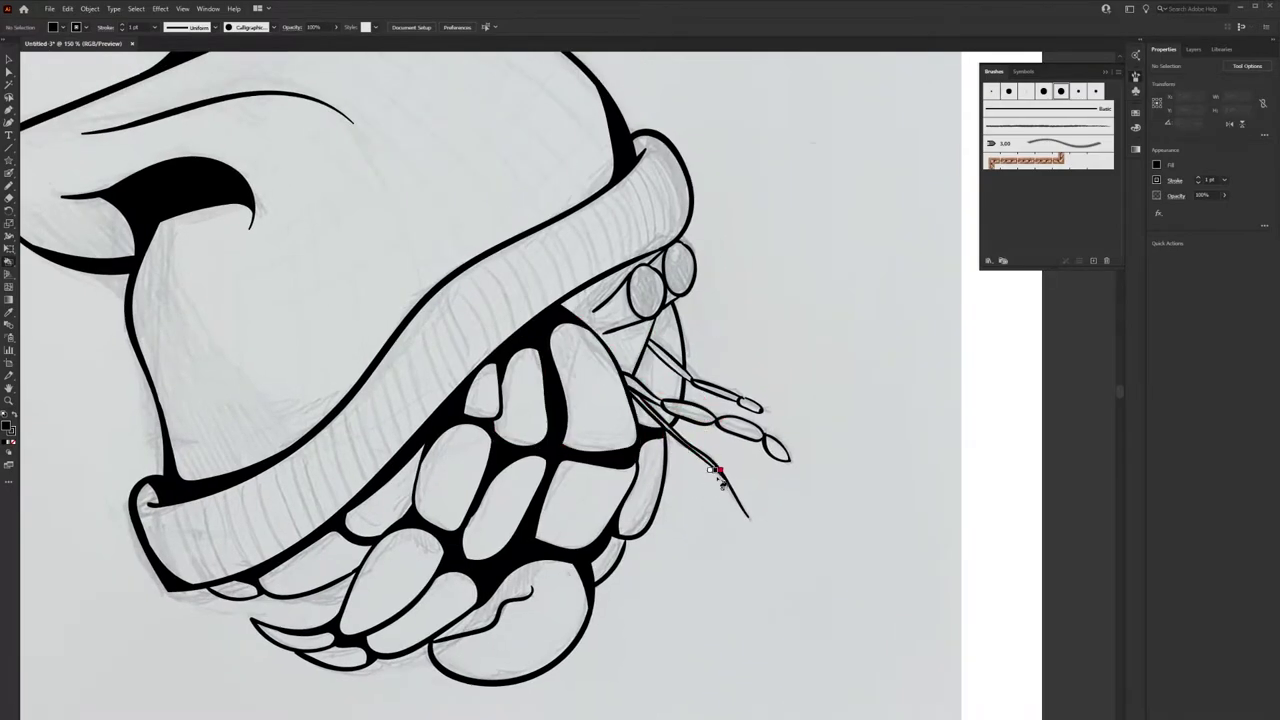
key(ctrl+z)
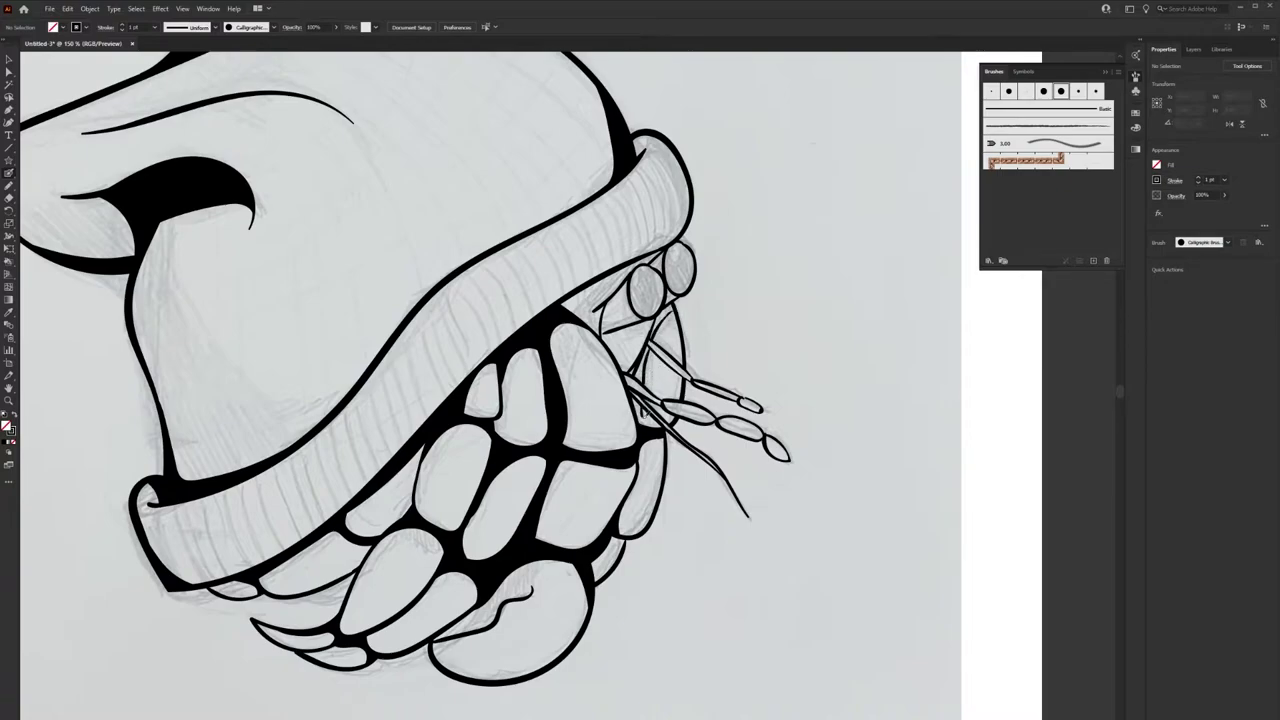
drag(575, 305, 640, 265)
drag(643, 460, 588, 372)
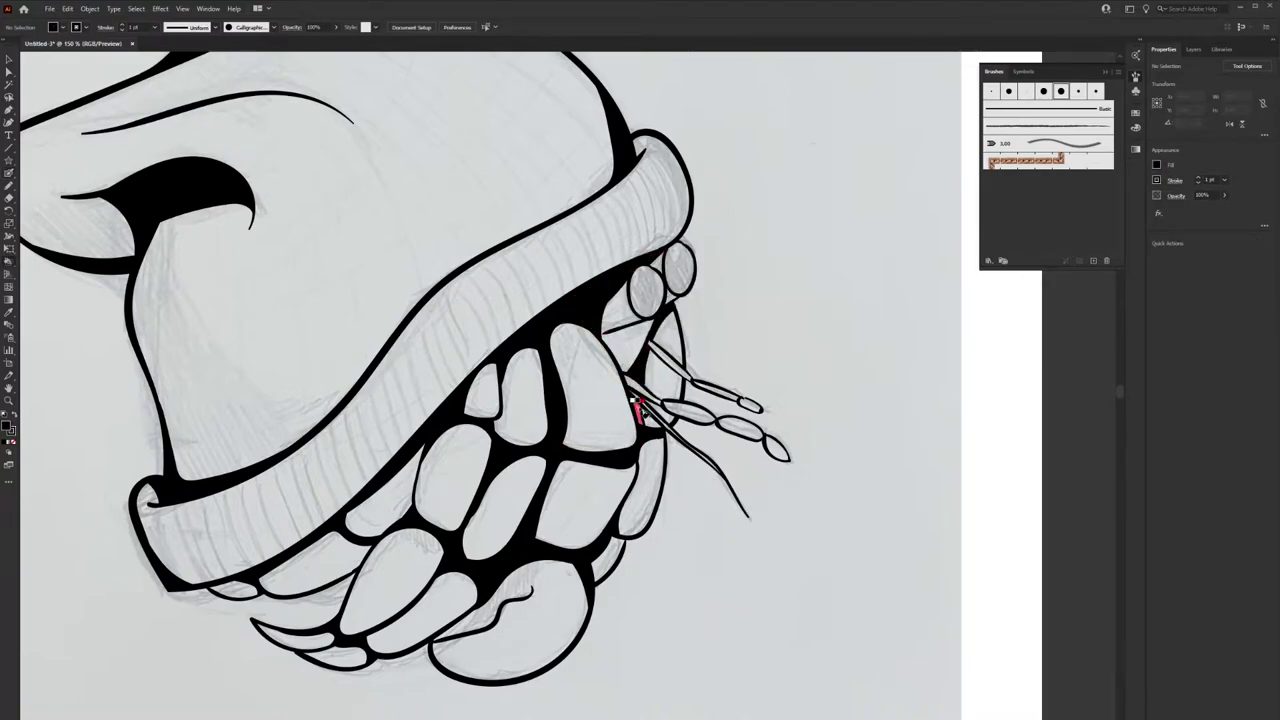
mouse_move(690, 380)
mouse_down()
mouse_move(650, 338)
mouse_move(645, 290)
mouse_up()
mouse_move(710, 420)
mouse_down()
mouse_move(665, 400)
mouse_move(652, 356)
mouse_up()
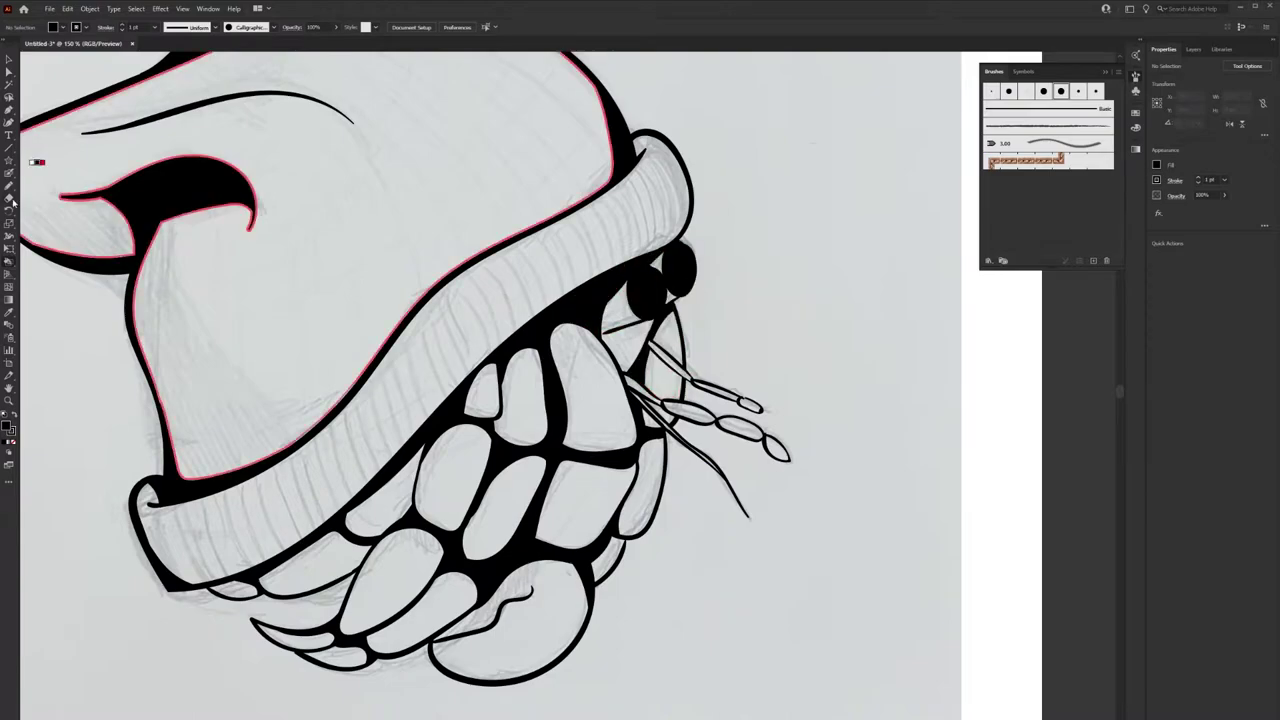
Paint the left eye black and reshape the right eye's white highlight, then zoom out
alt+scroll(638, 273, up, 2)
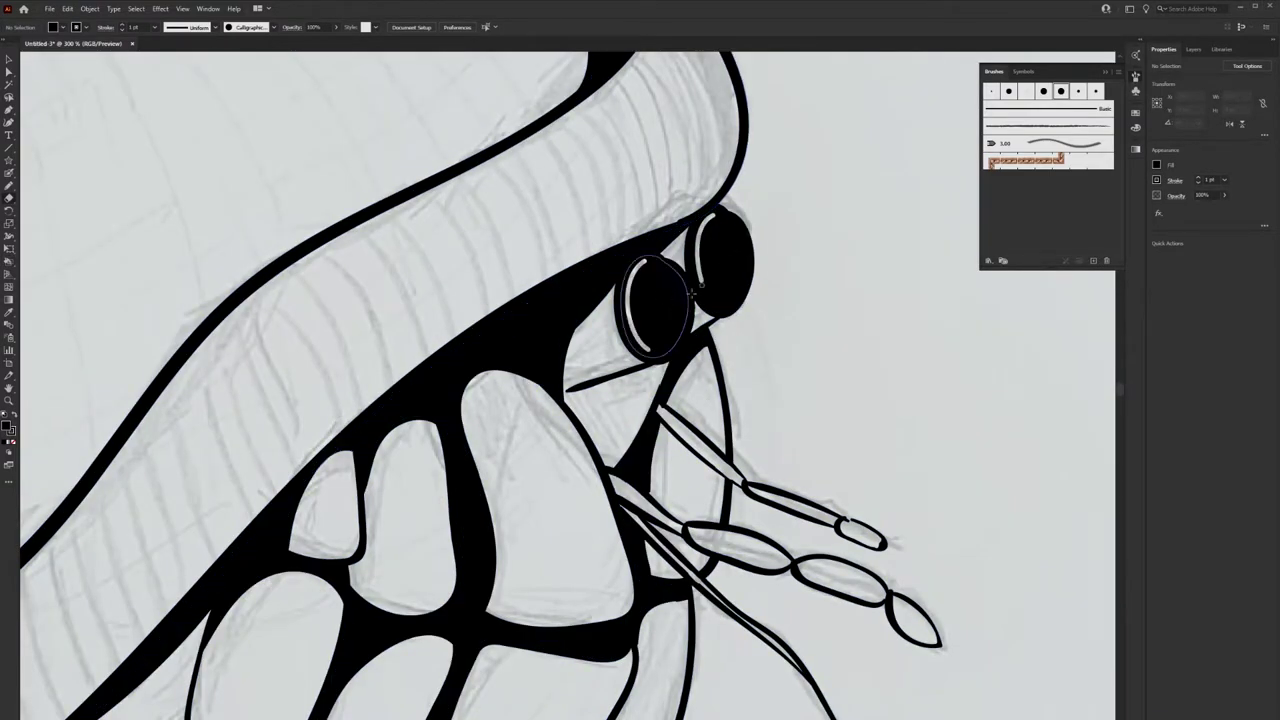
drag(666, 292, 672, 280)
drag(731, 235, 730, 234)
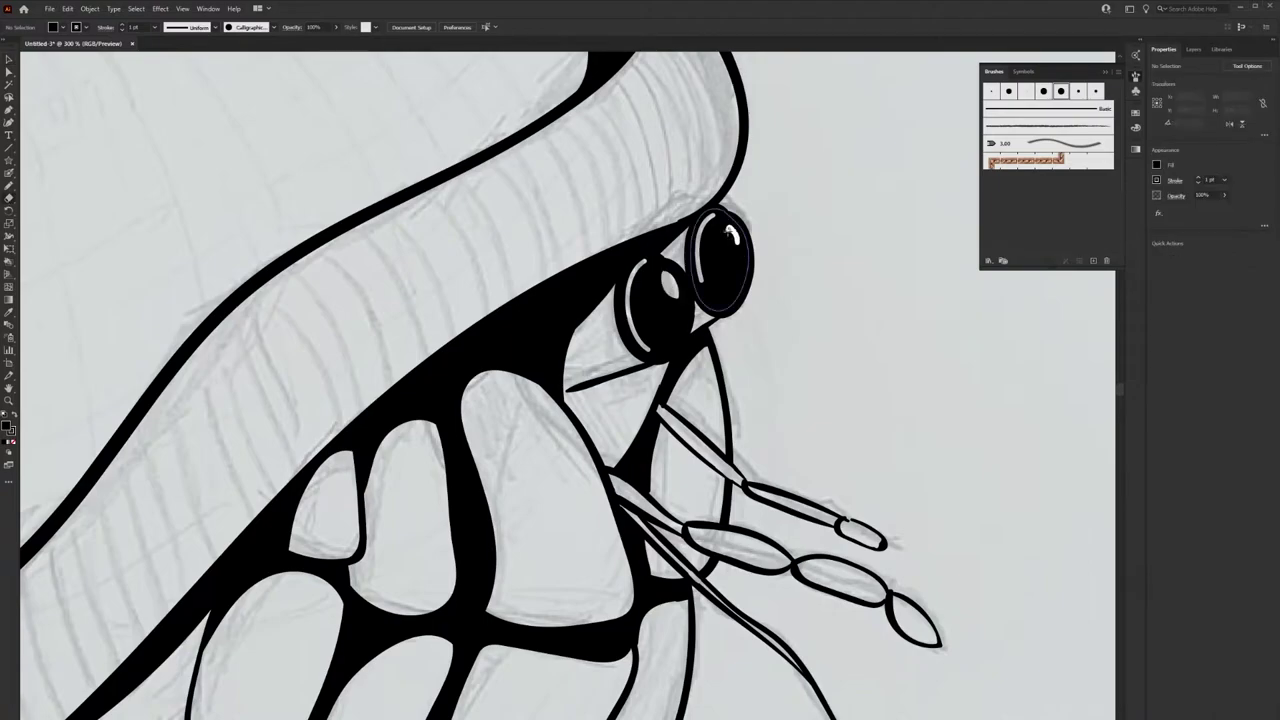
alt+scroll(665, 463, down, 2)
mouse_move(665, 463)
mouse_down()
mouse_move(633, 391)
mouse_move(694, 443)
mouse_up()
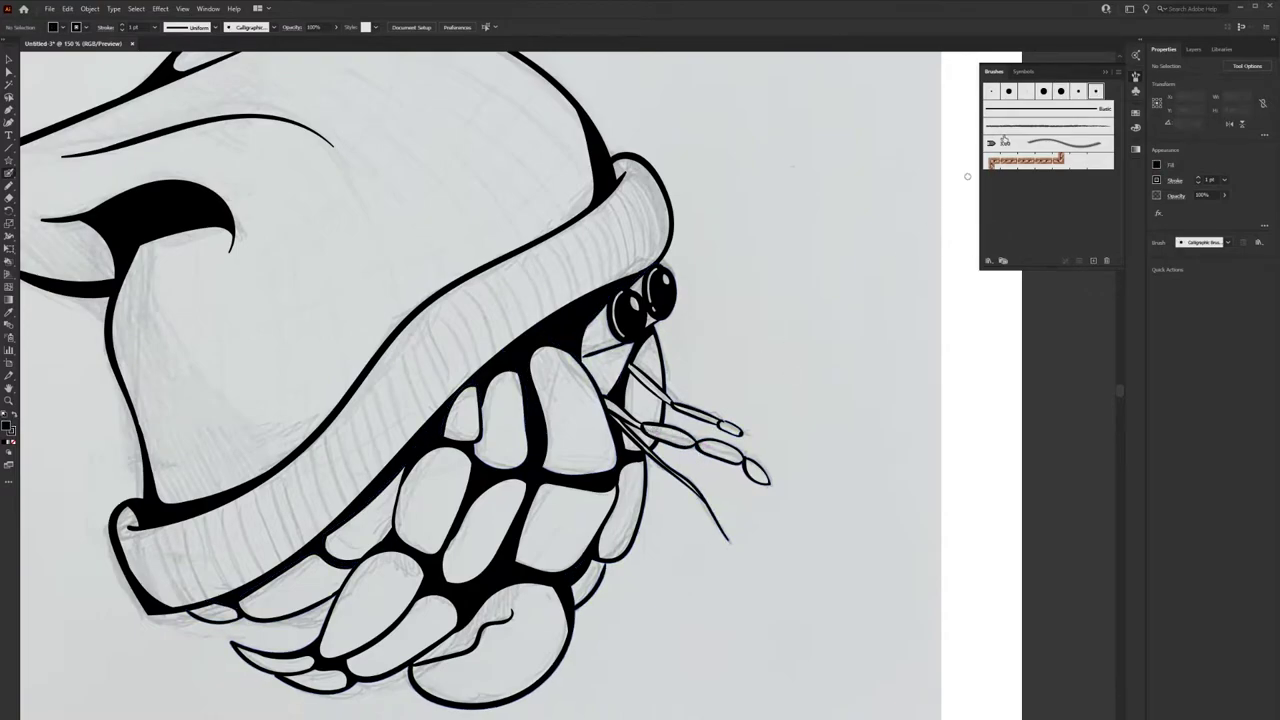
Thicken the upper antenna's inner line and brush a curved stroke inside the shell opening
alt+scroll(671, 438, up, 3)
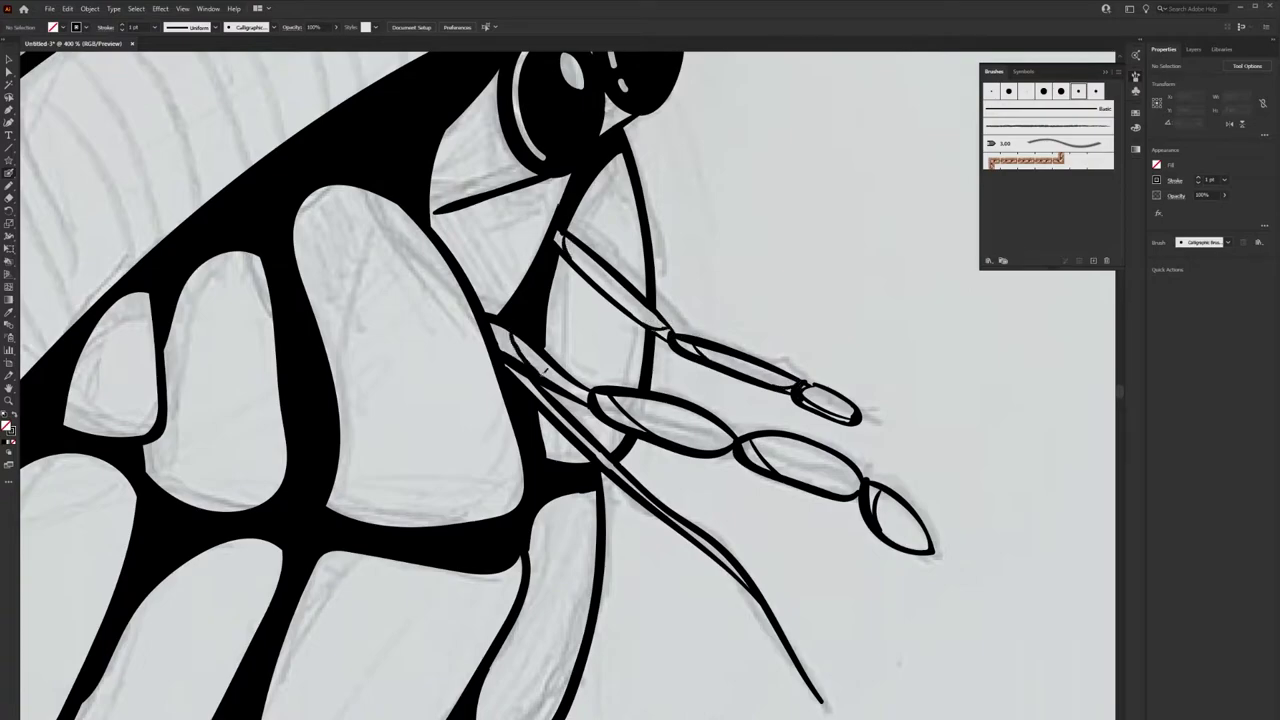
drag(562, 242, 686, 343)
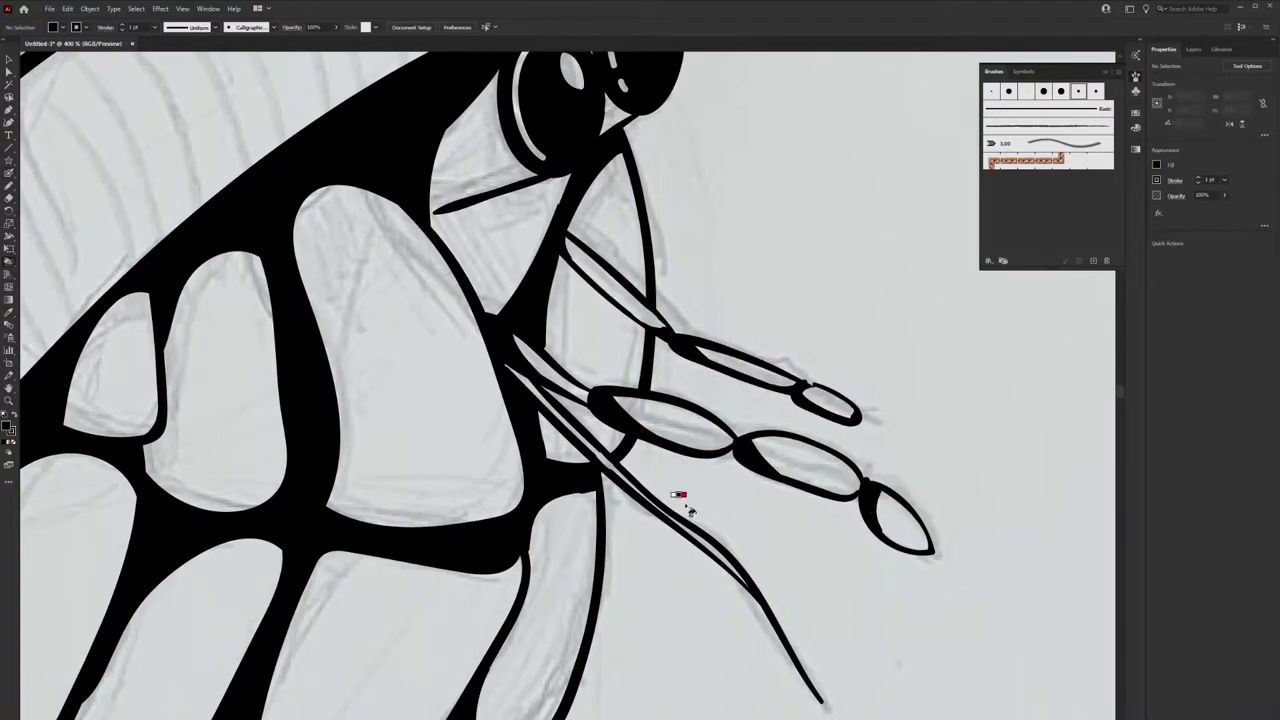
key(ctrl+0)
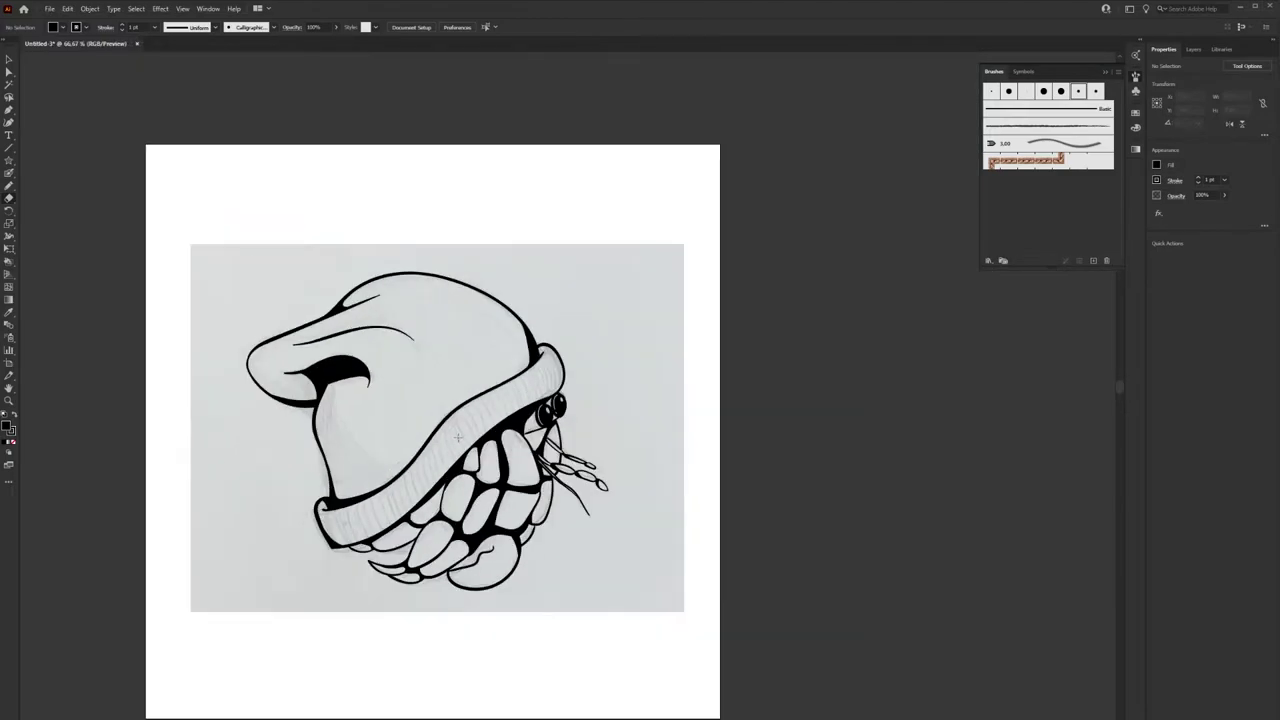
key(ctrl+1)
key(ctrl+plus)
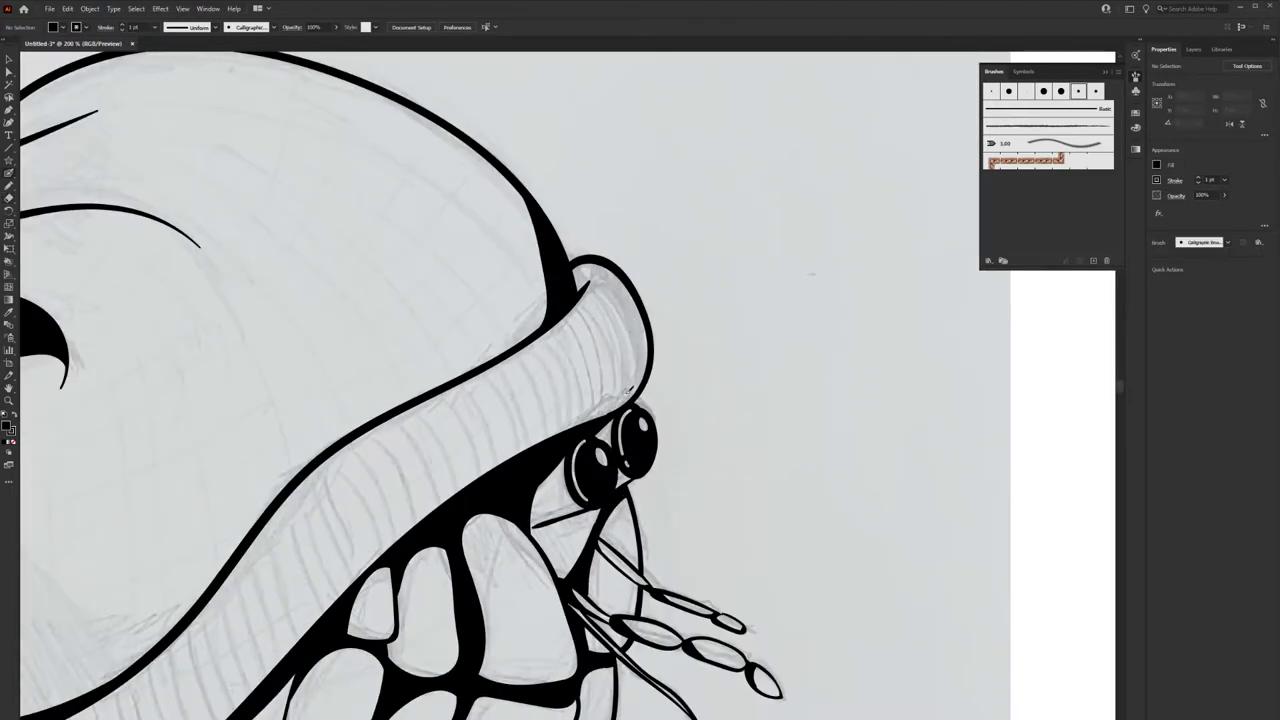
drag(595, 297, 615, 400)
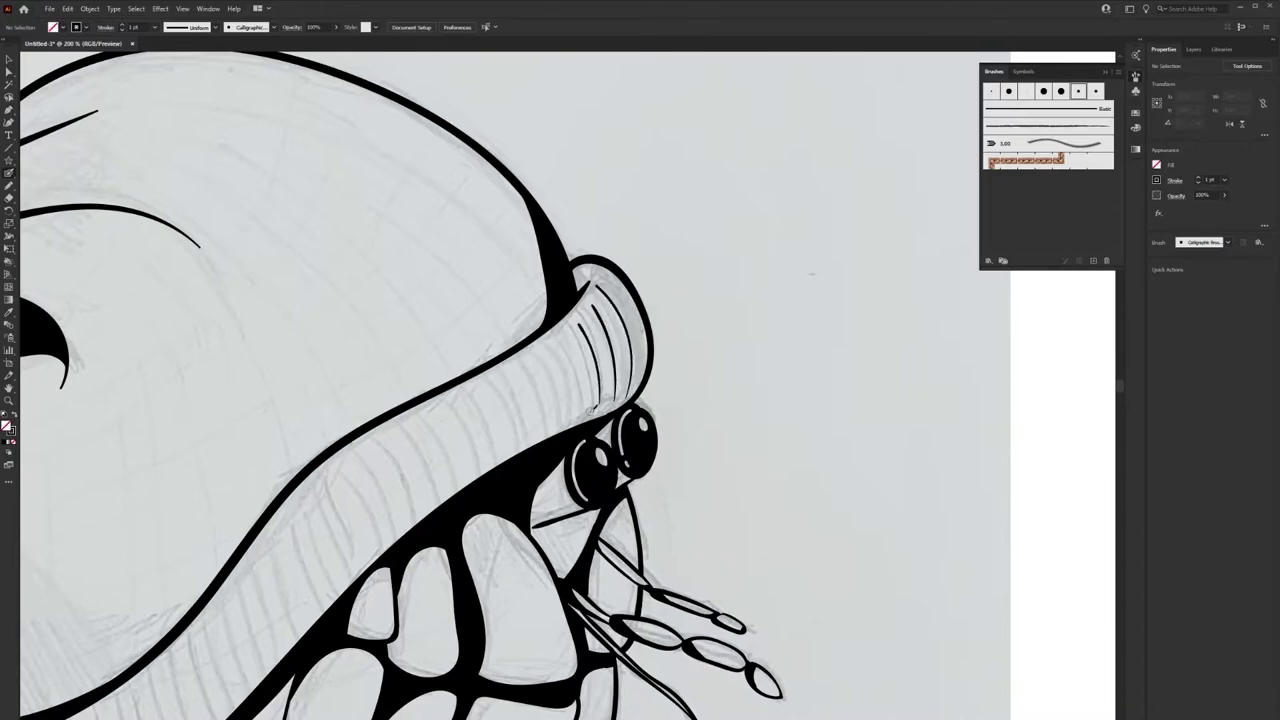
drag(556, 369, 660, 342)
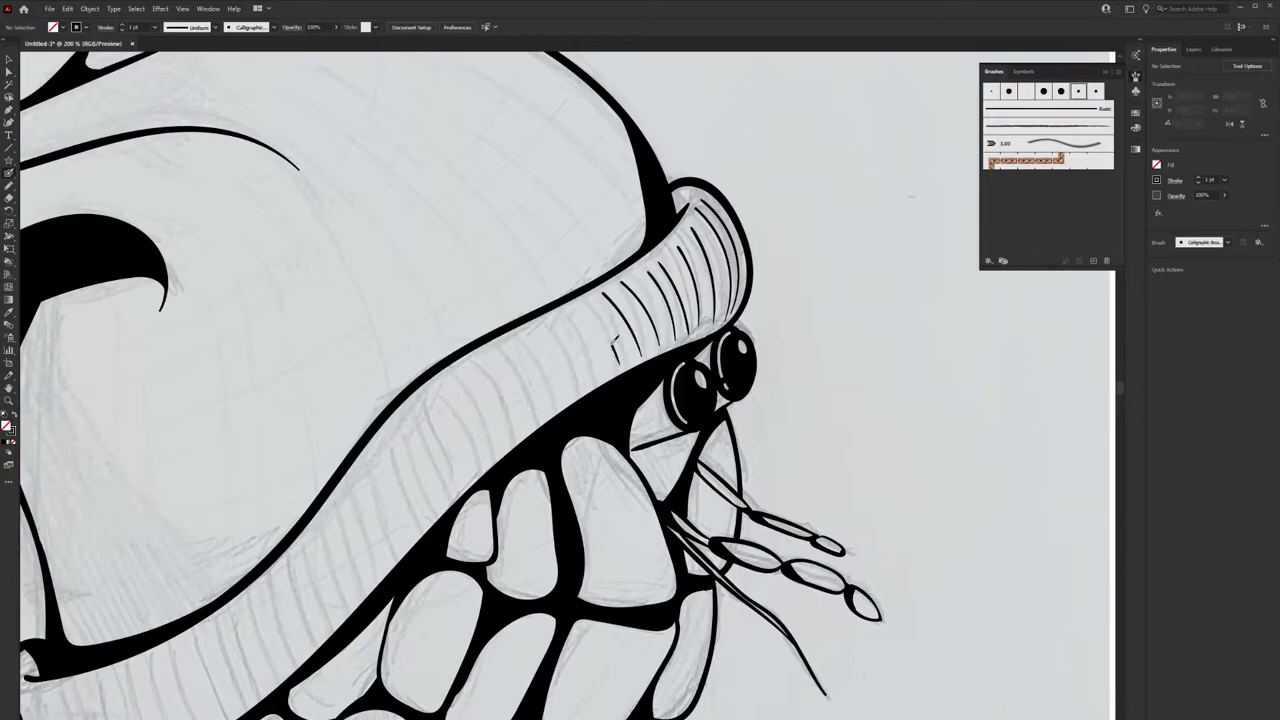
key(ctrl+0)
scroll(549, 362, up, 5)
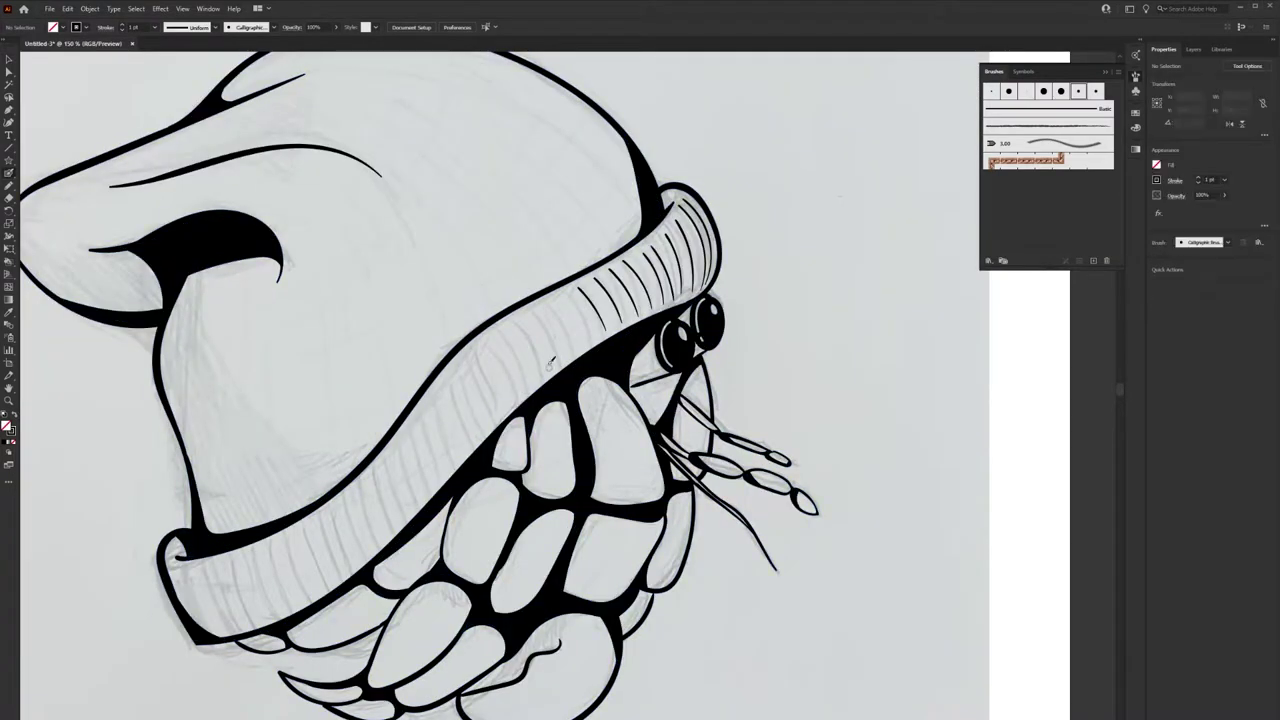
Undo the misplaced stroke and hatch the cuff with parallel lines toward its left end
key(ctrl+z)
drag(520, 302, 558, 372)
drag(494, 425, 452, 352)
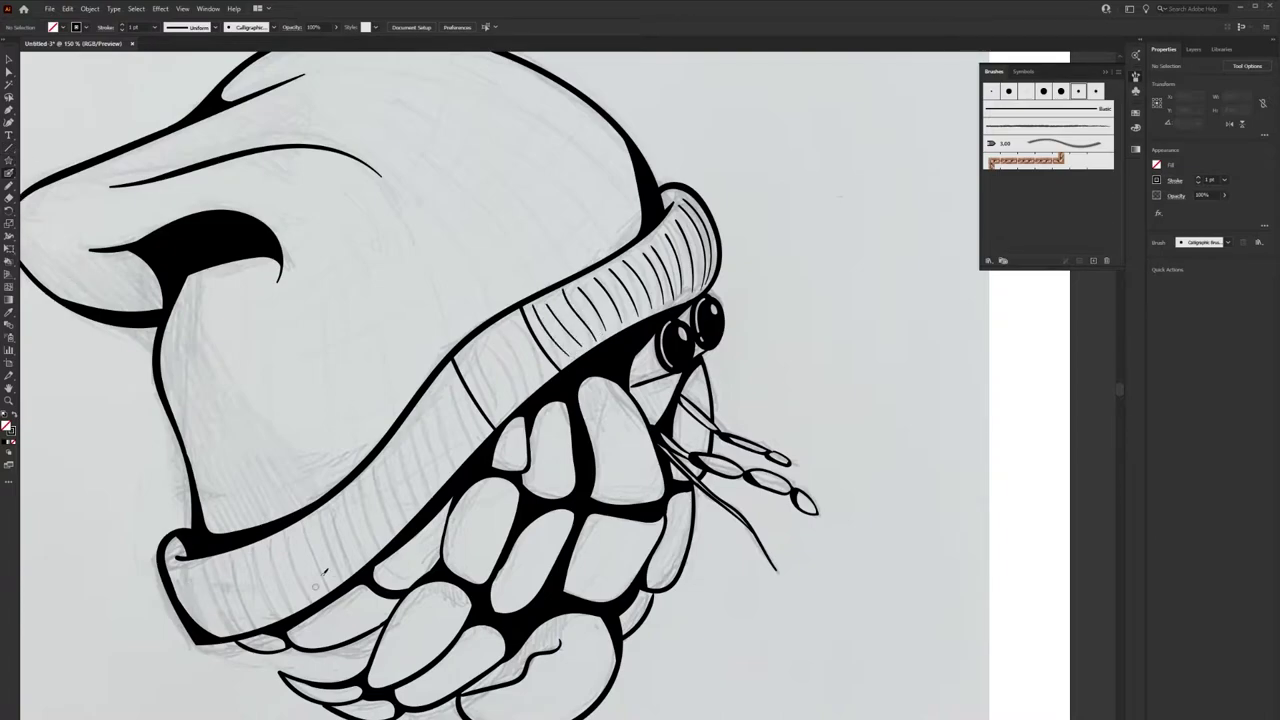
drag(447, 478, 419, 414)
drag(440, 484, 411, 421)
drag(433, 490, 402, 430)
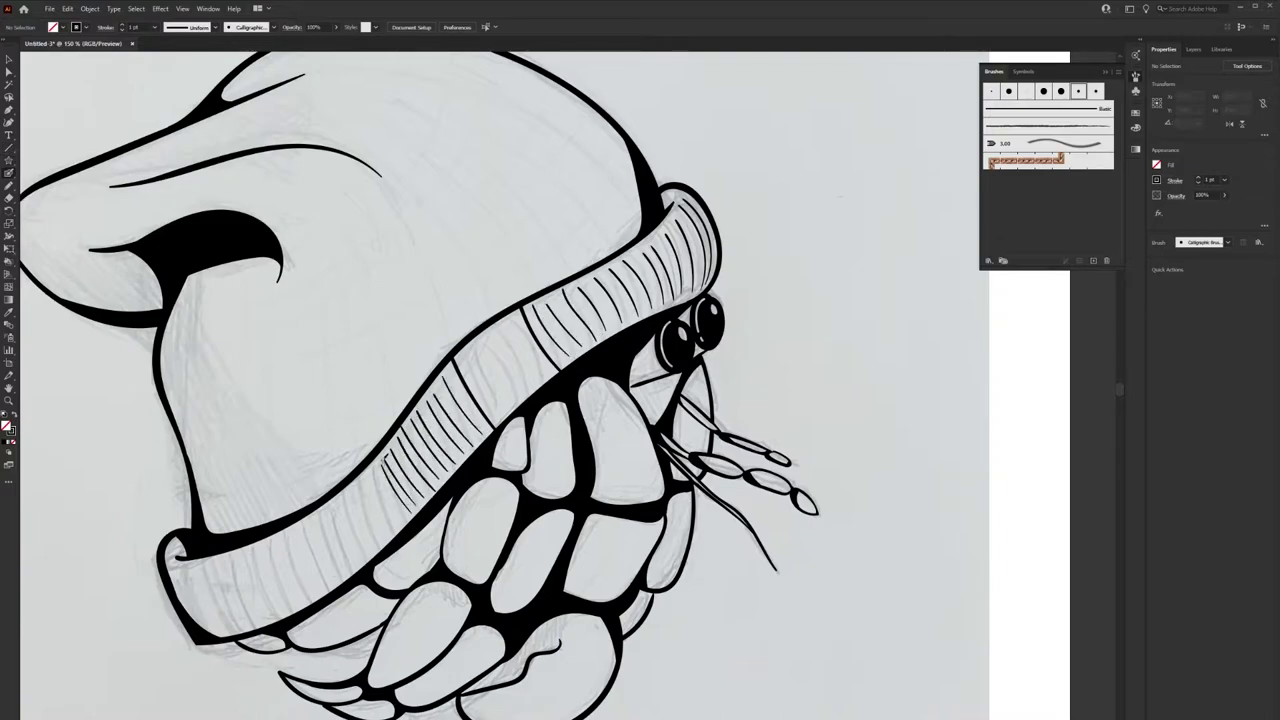
drag(362, 562, 346, 500)
drag(322, 582, 306, 516)
drag(282, 600, 266, 536)
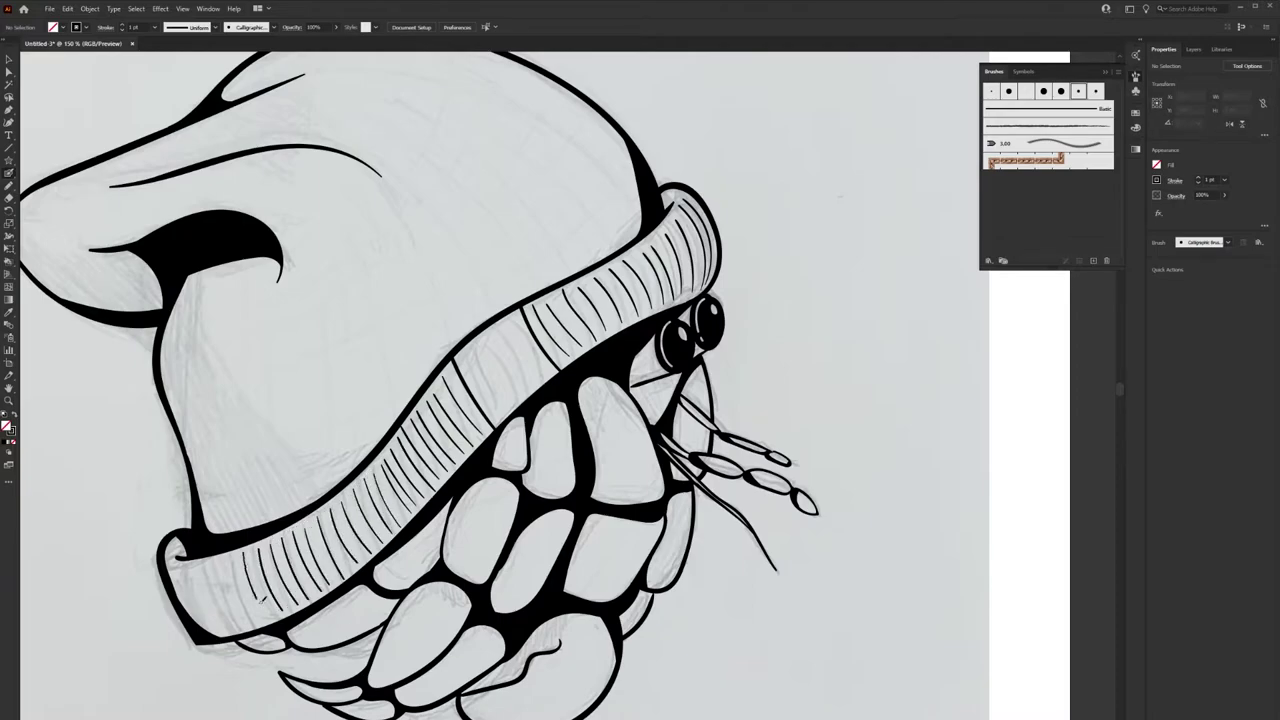
drag(212, 630, 188, 575)
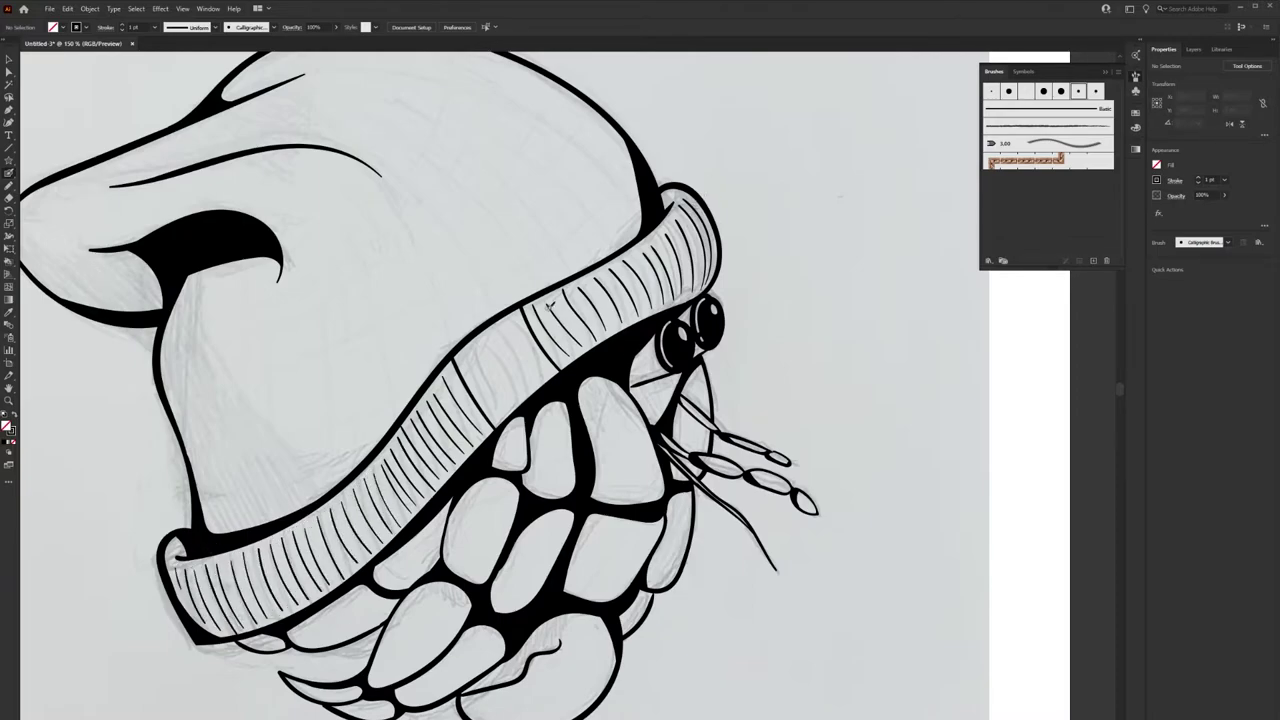
Cross-hatch the cuff's right section and lay long strokes across the left hatching
drag(538, 338, 600, 294)
drag(570, 310, 705, 218)
drag(550, 342, 690, 262)
drag(600, 330, 712, 258)
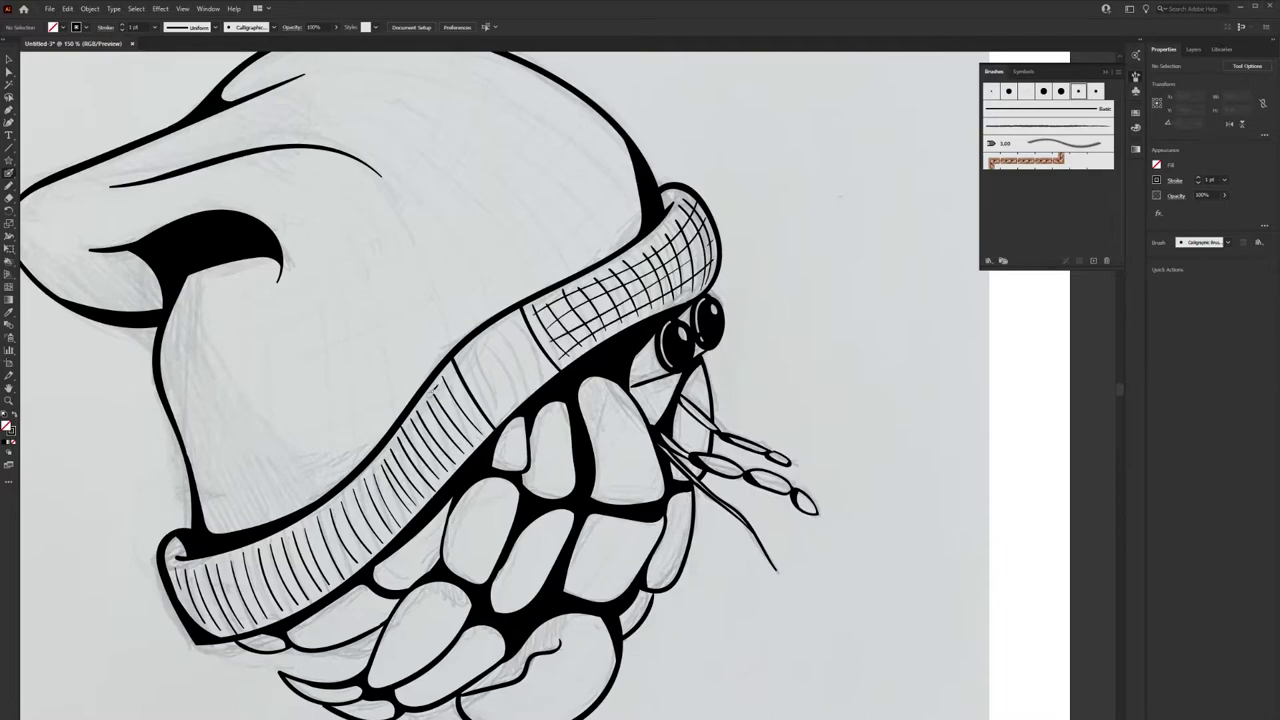
drag(455, 377, 182, 560)
drag(446, 402, 190, 566)
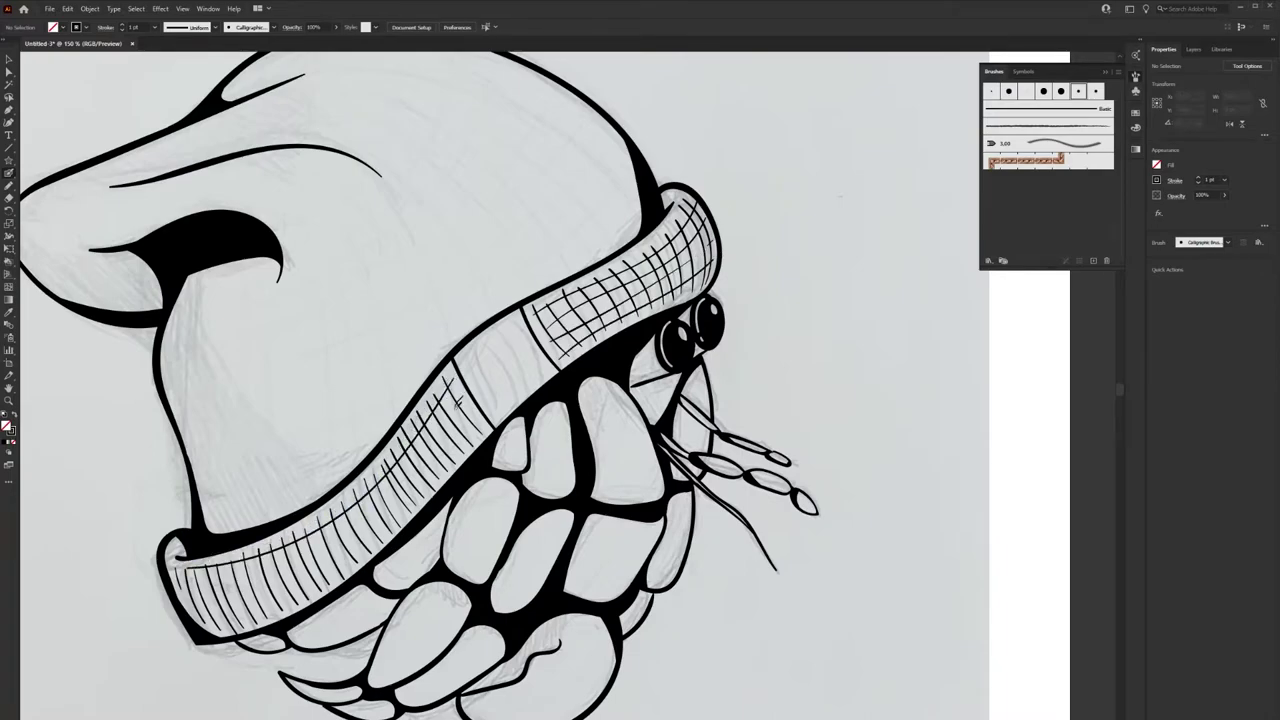
Brush curved hatch strokes near the beanie top, undoing strays, and thicken the tip outline
scroll(363, 489, down, 5)
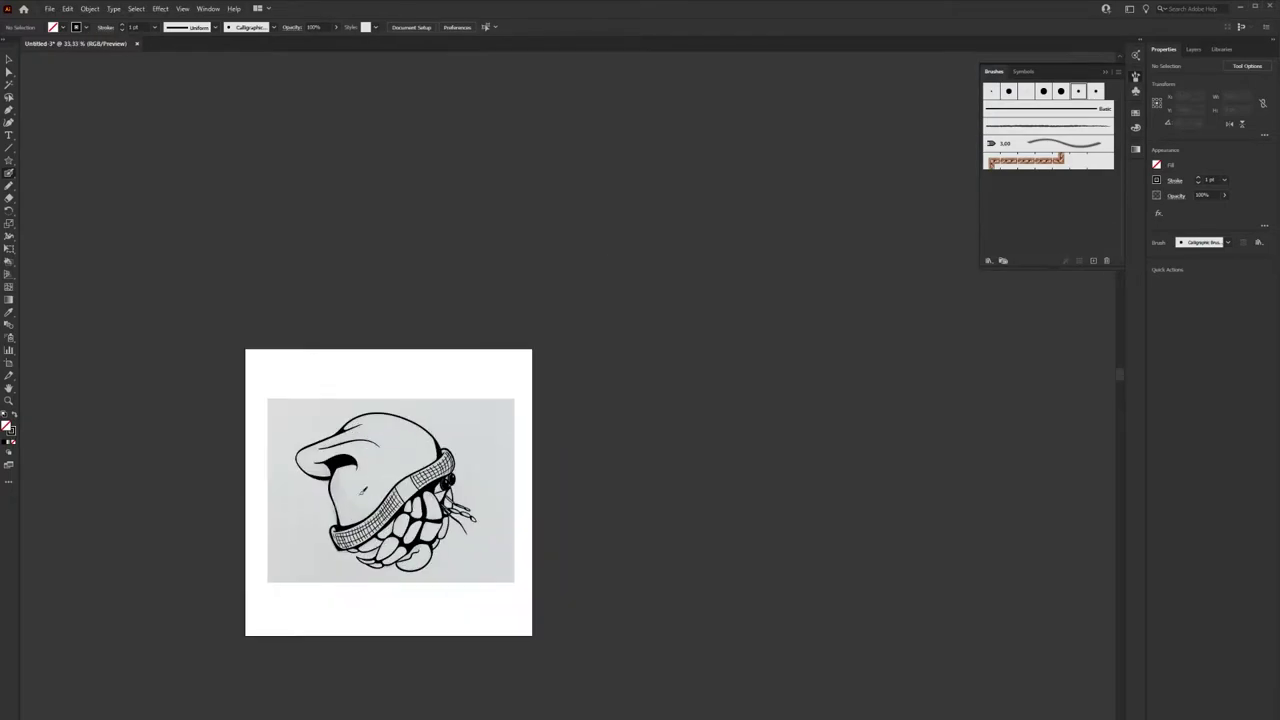
scroll(363, 489, up, 4)
scroll(604, 242, down, 1)
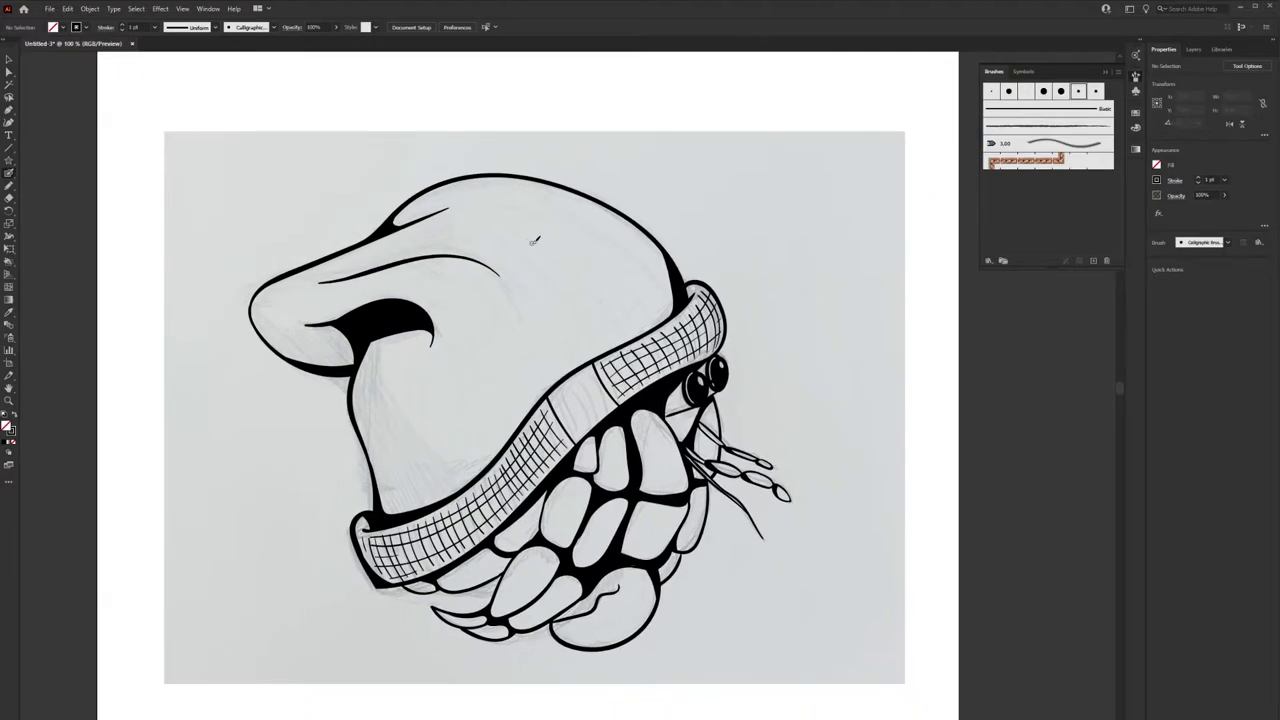
mouse_move(650, 258)
mouse_down()
mouse_move(690, 246)
mouse_move(470, 195)
mouse_up()
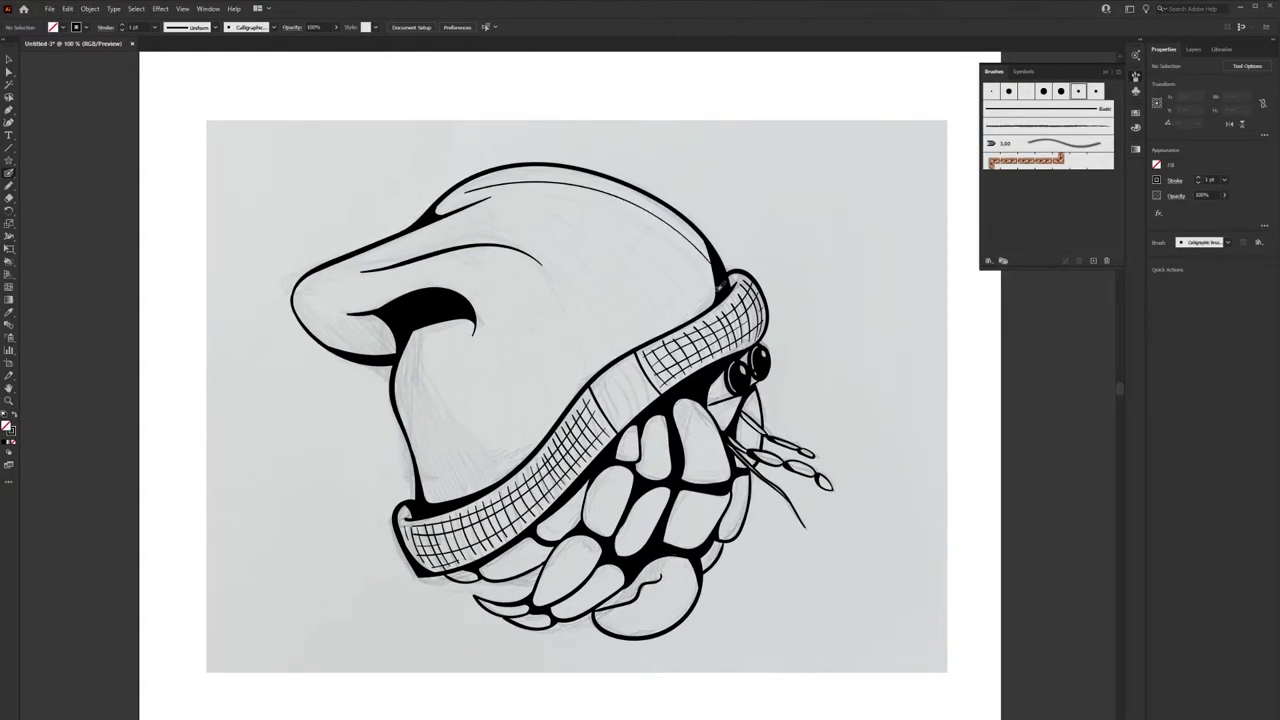
mouse_move(712, 290)
mouse_down()
mouse_move(432, 225)
mouse_move(330, 270)
mouse_up()
drag(648, 340, 388, 285)
key(ctrl+z)
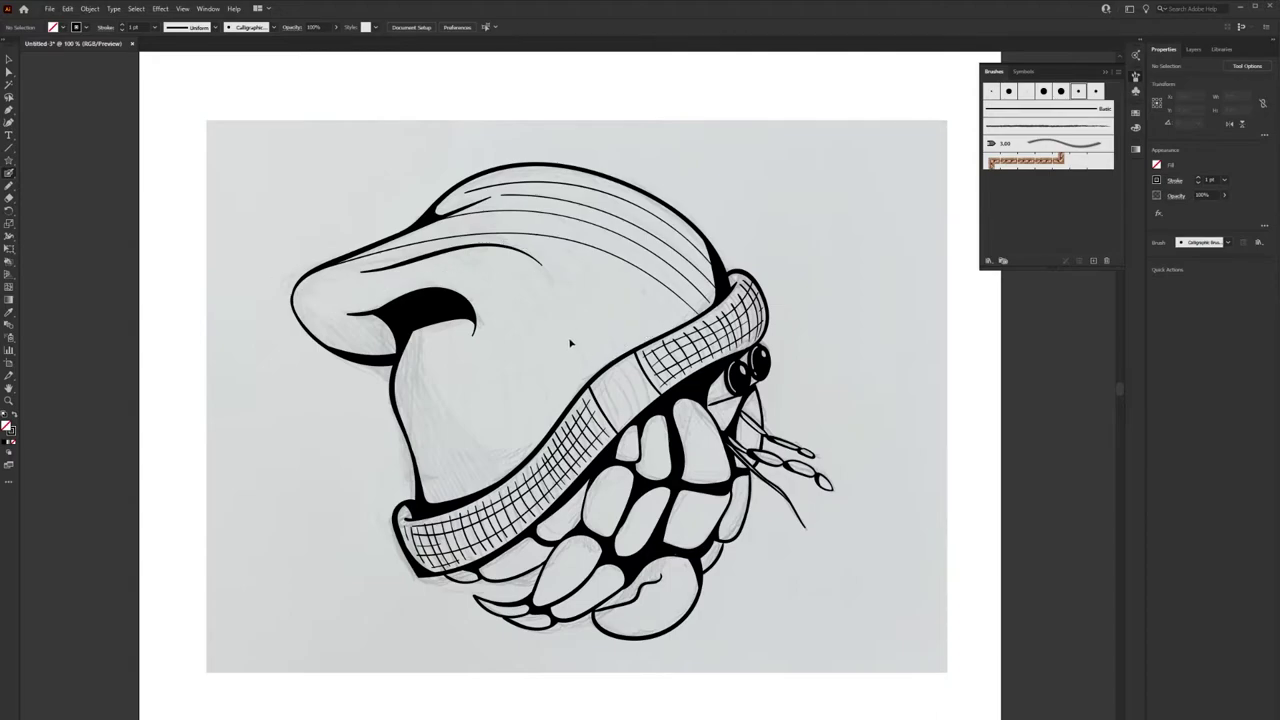
key(ctrl+z)
key(ctrl+z)
drag(704, 312, 429, 223)
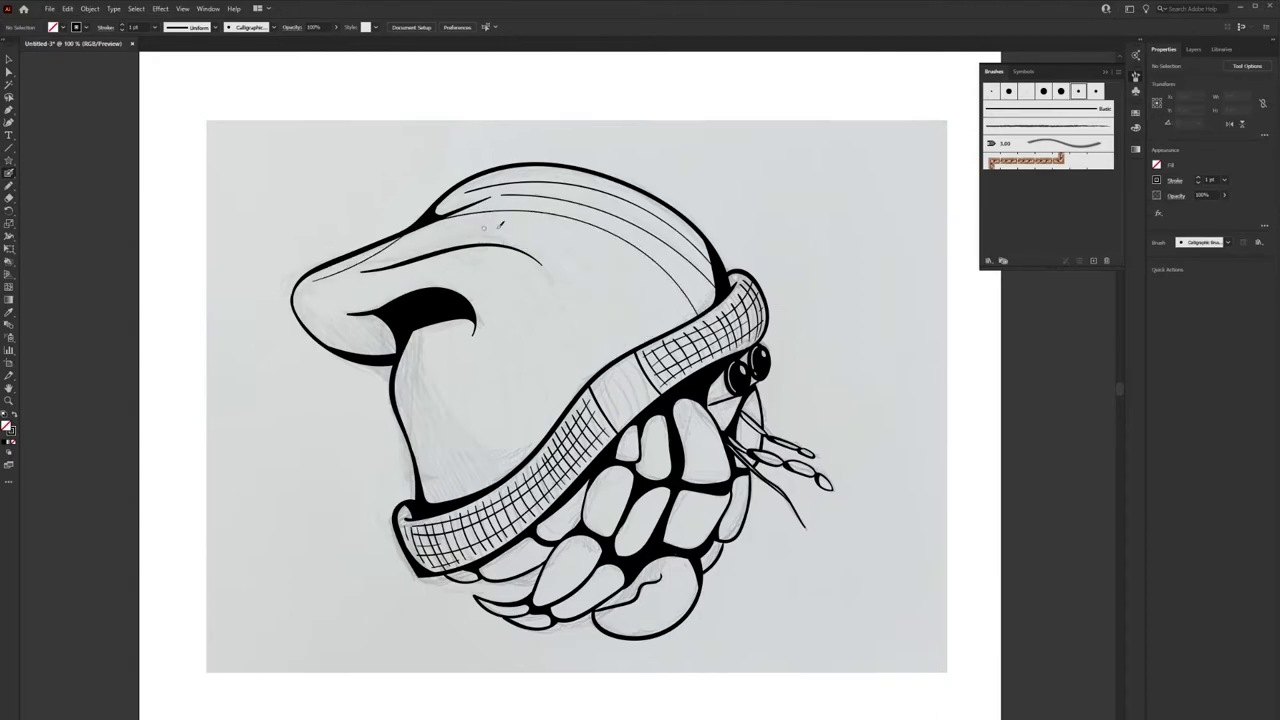
drag(307, 285, 394, 348)
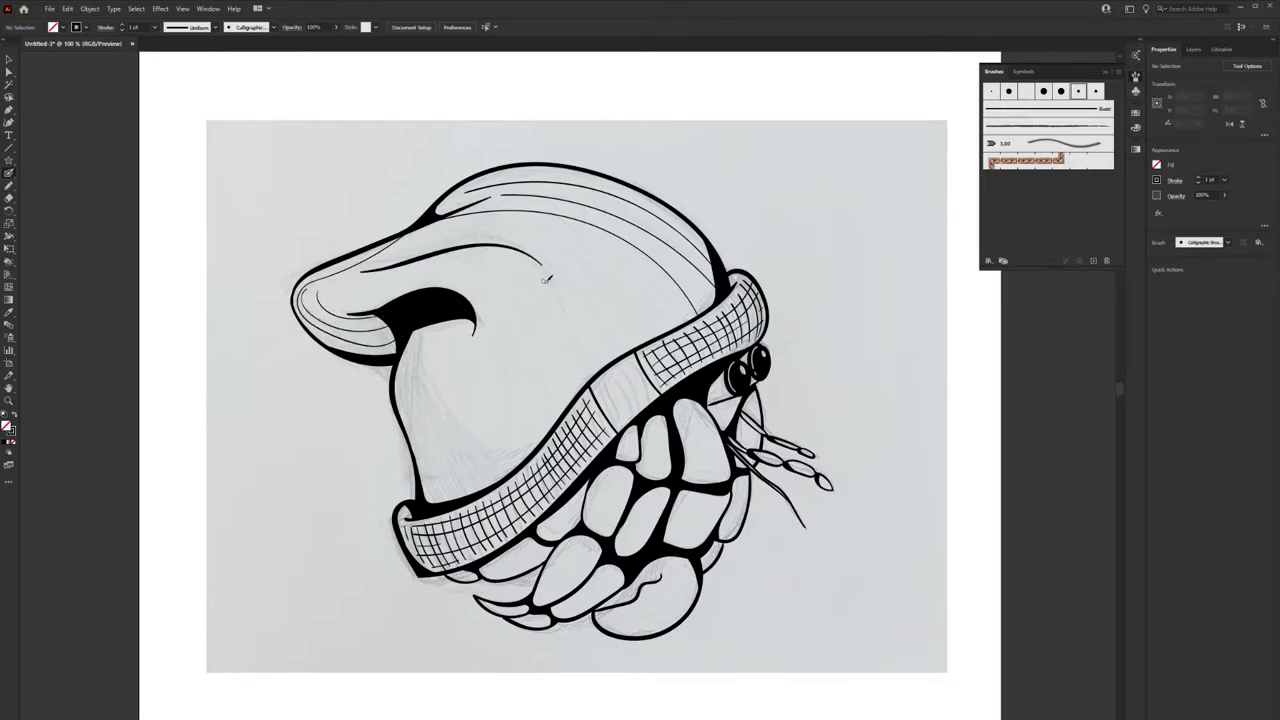
Draw curved strokes from the cuff up to the tip and vertical strokes down the lower beanie
drag(565, 300, 514, 409)
key(ctrl+z)
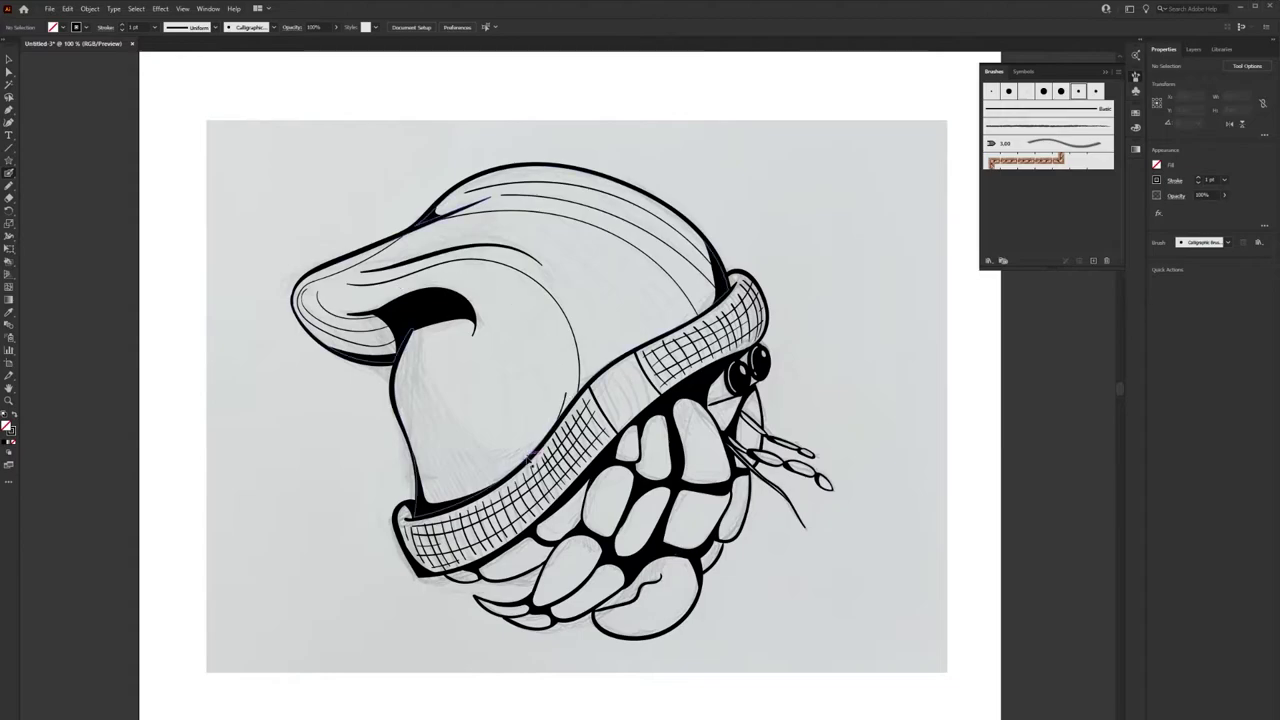
drag(540, 465, 308, 270)
key(ctrl+z)
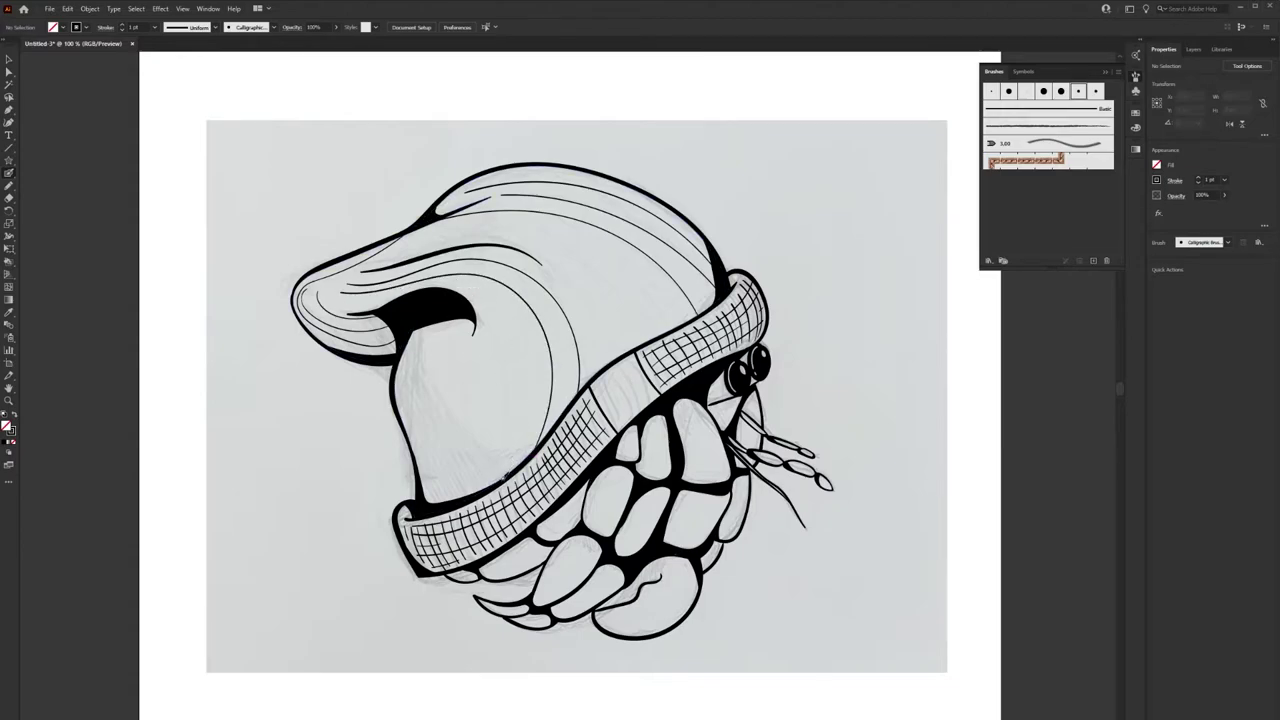
drag(529, 456, 288, 272)
drag(440, 330, 450, 495)
drag(497, 355, 508, 418)
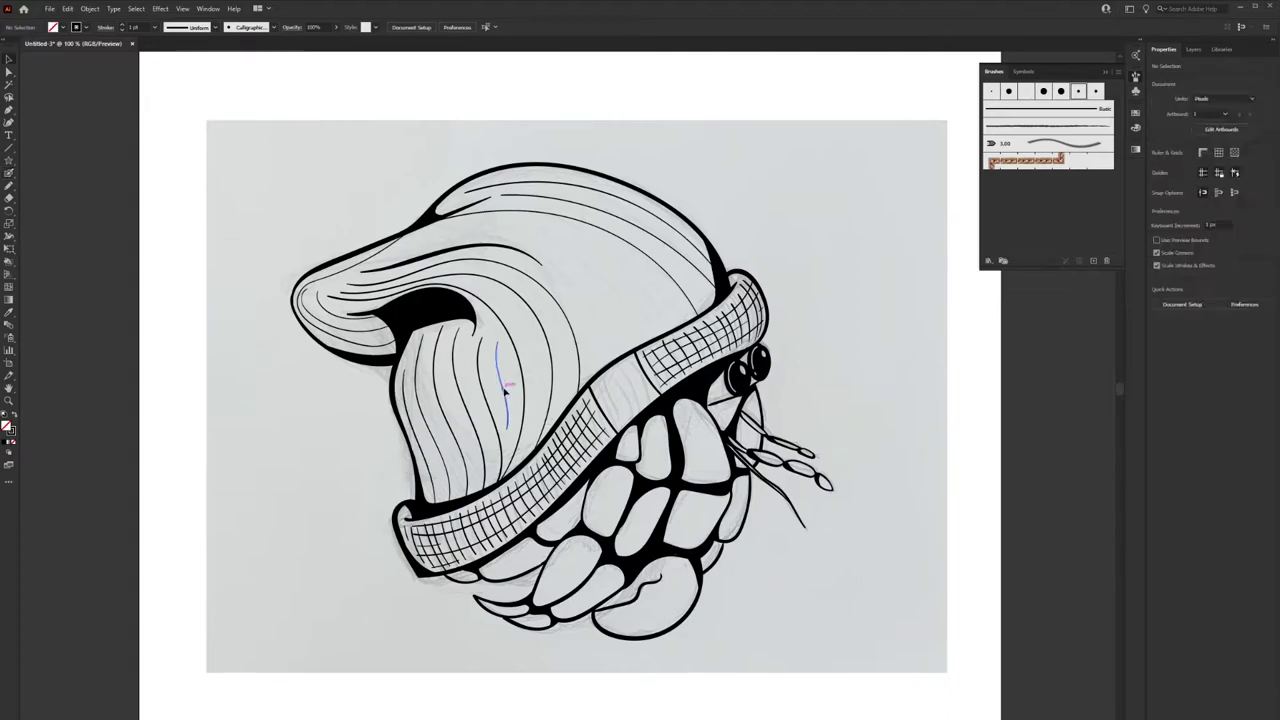
Check the eraser settings, then add curved strokes on the upper beanie and along its tip
key(shift+x)
double_click(9, 198)
key(Return)
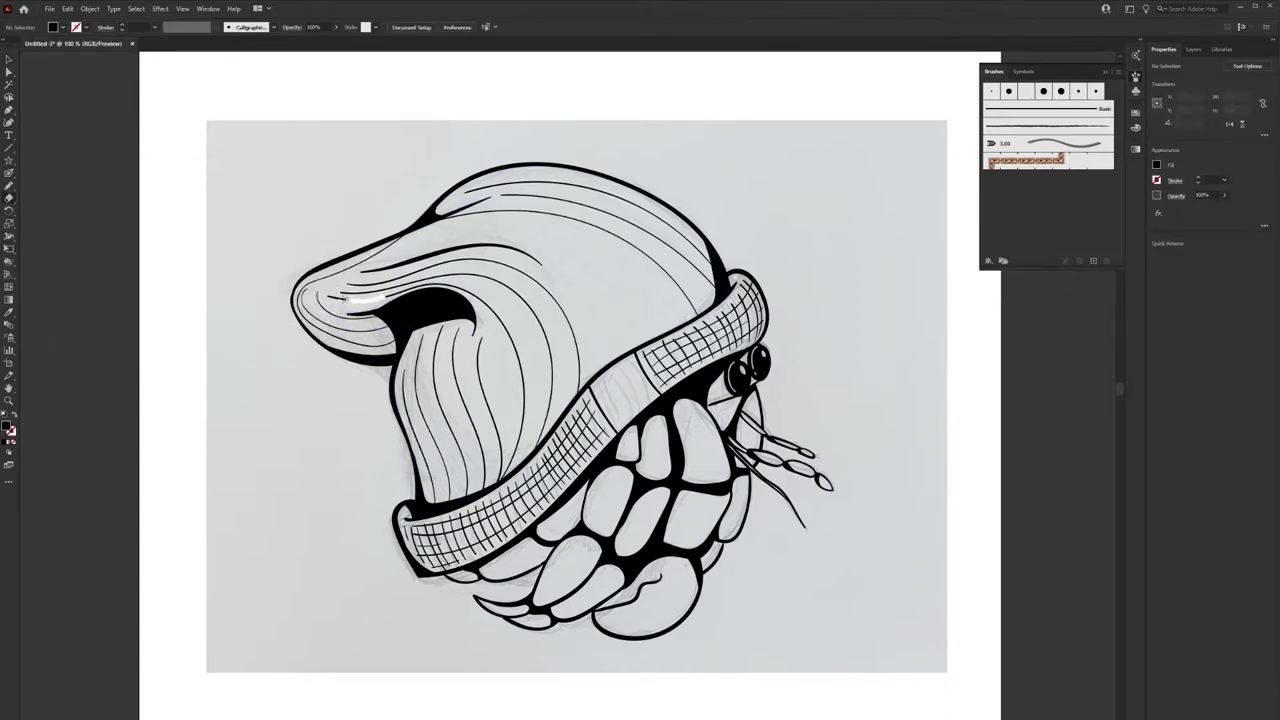
key(shift+x)
key(b)
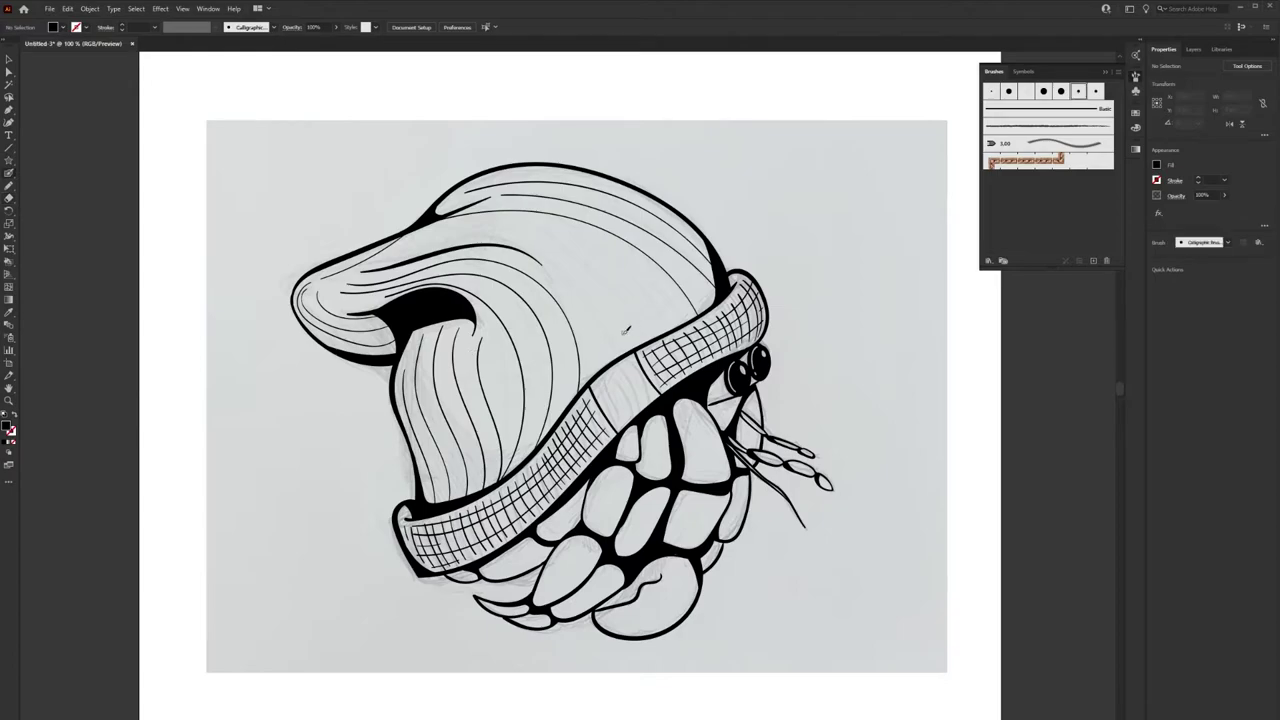
drag(548, 228, 670, 336)
drag(455, 236, 552, 228)
drag(565, 258, 607, 350)
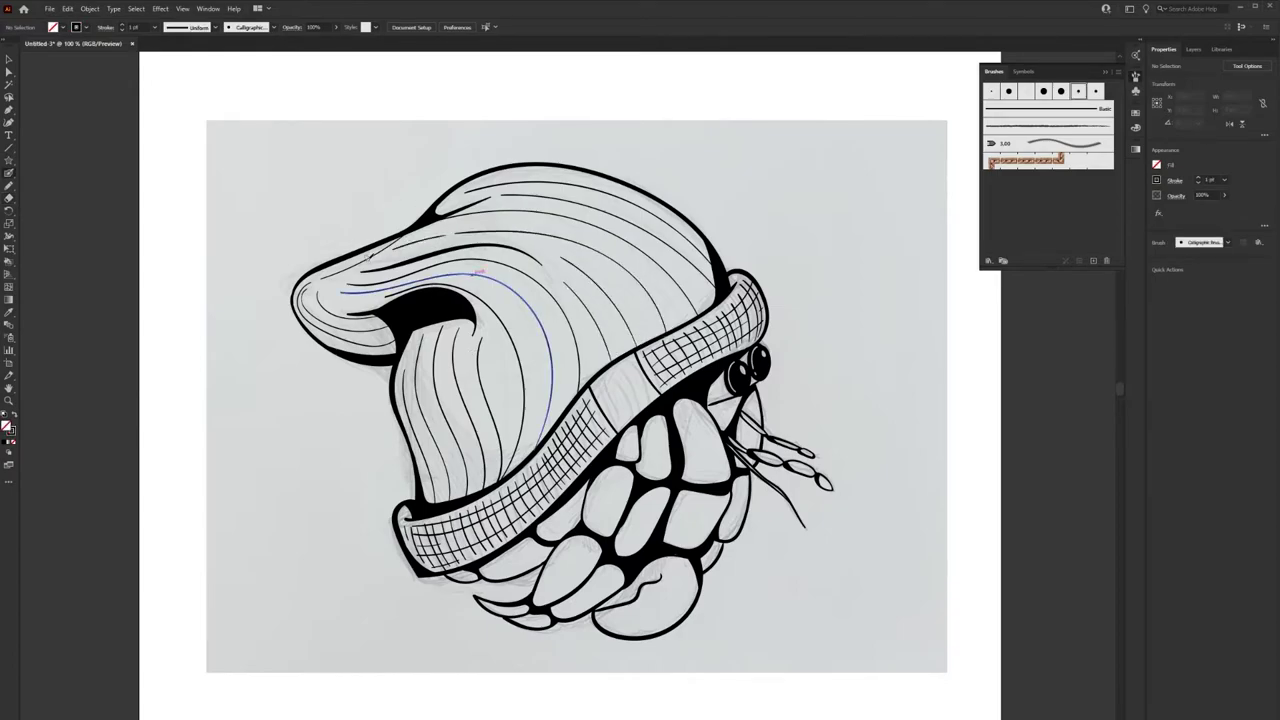
drag(420, 238, 325, 288)
Add a thin stroke along the beanie top, a long curve down it, and a short lower stroke
key(k)
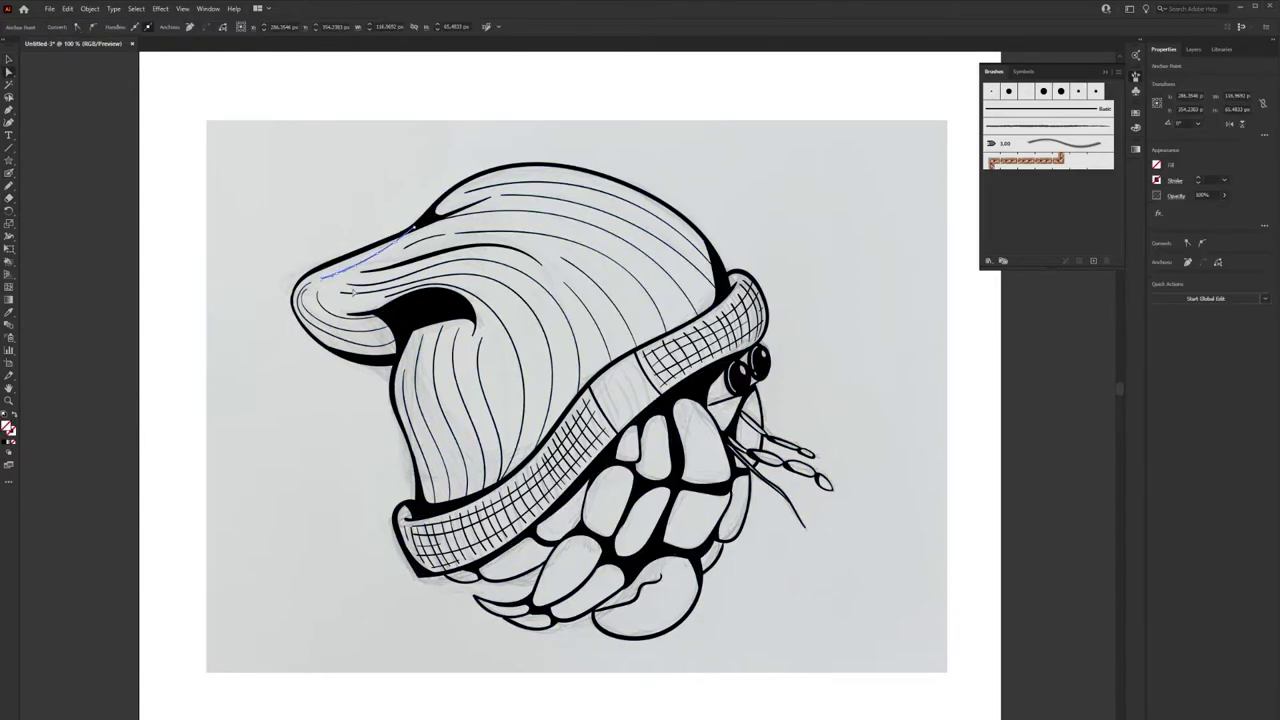
key(ctrl+shift+a)
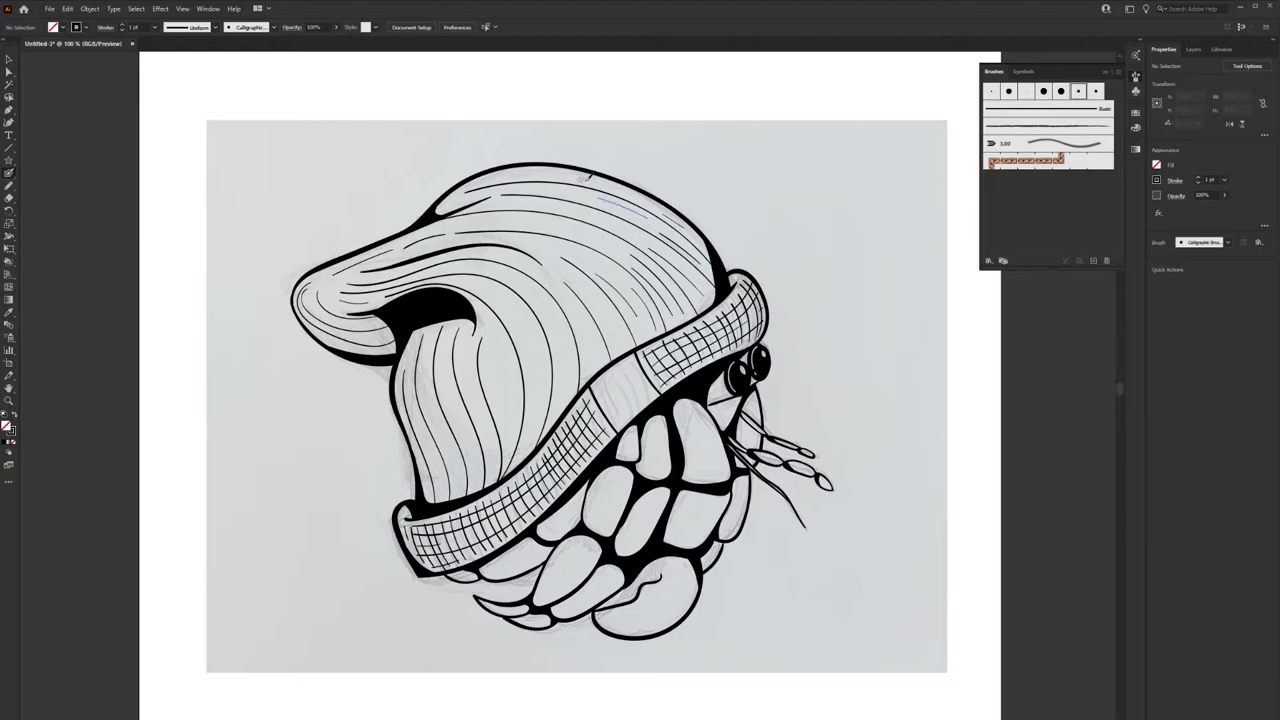
drag(589, 176, 545, 172)
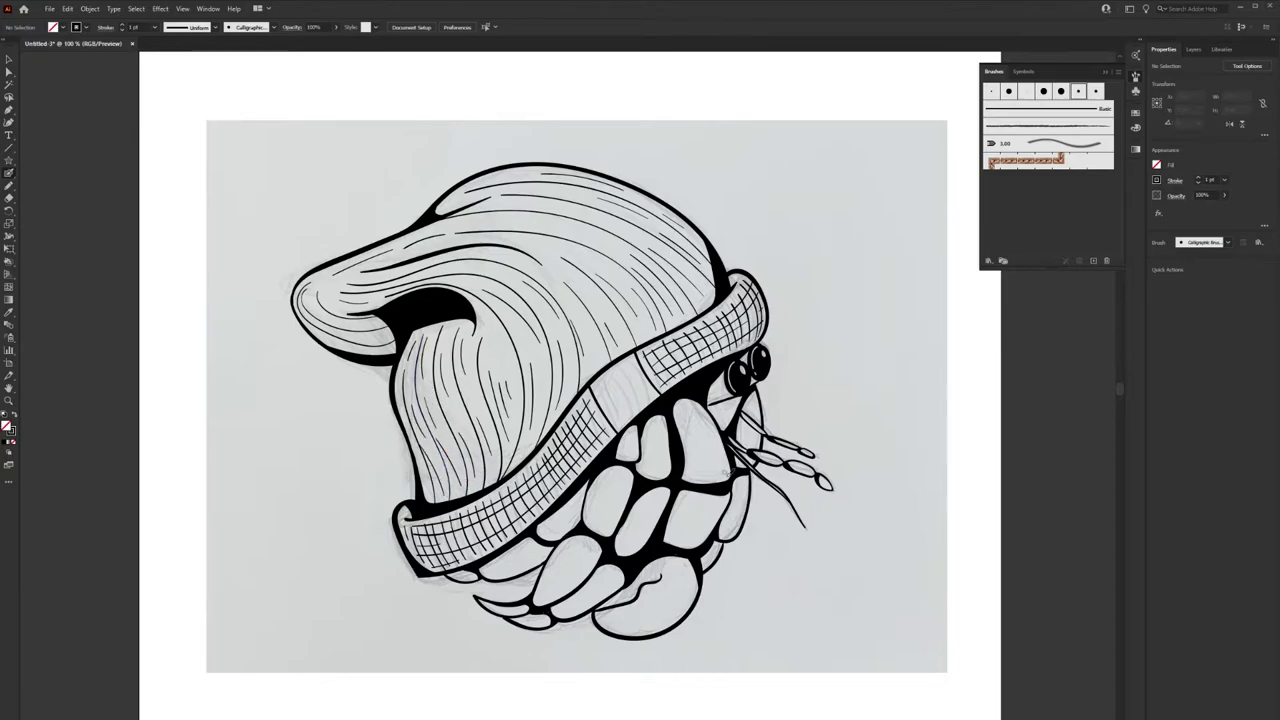
drag(387, 293, 509, 462)
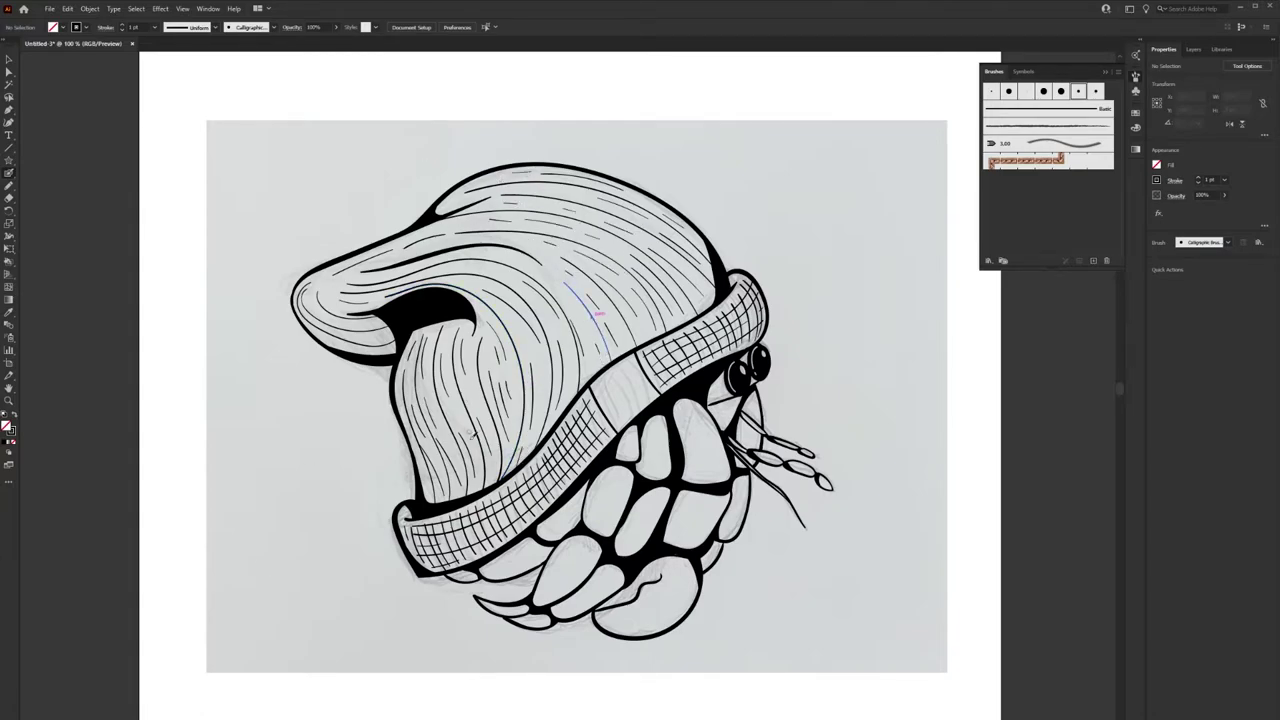
drag(448, 445, 440, 487)
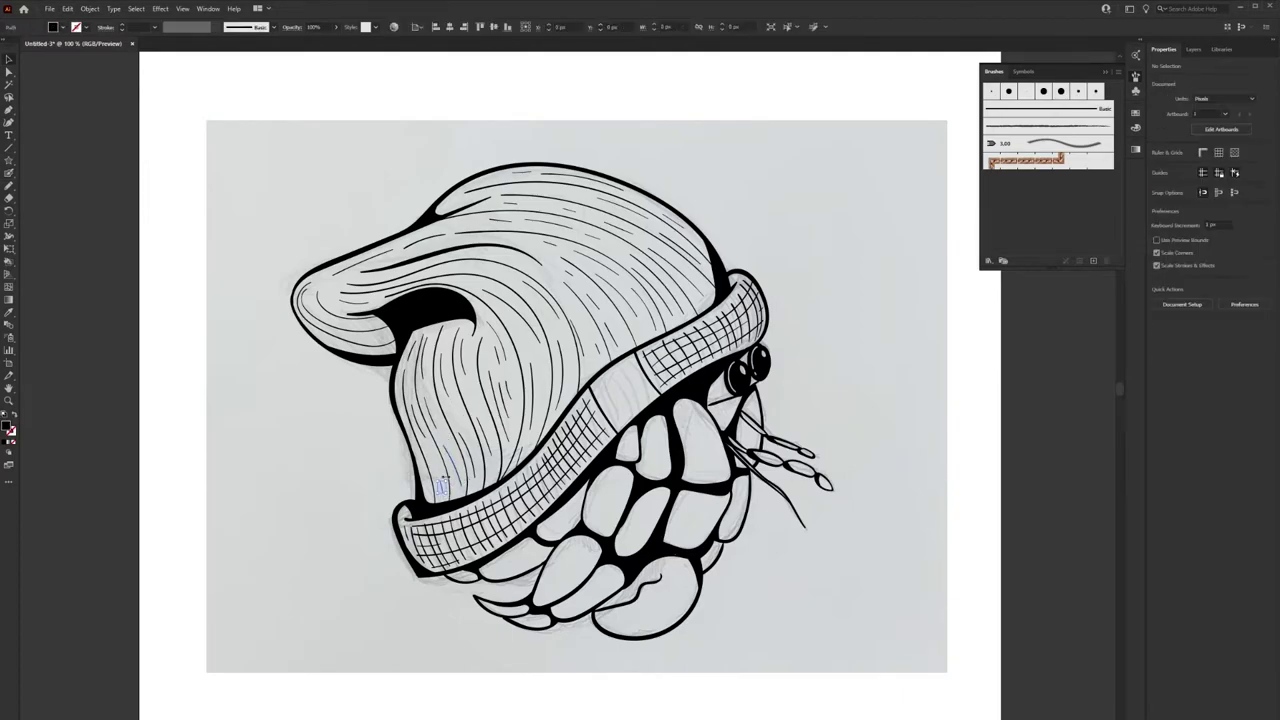
key(b)
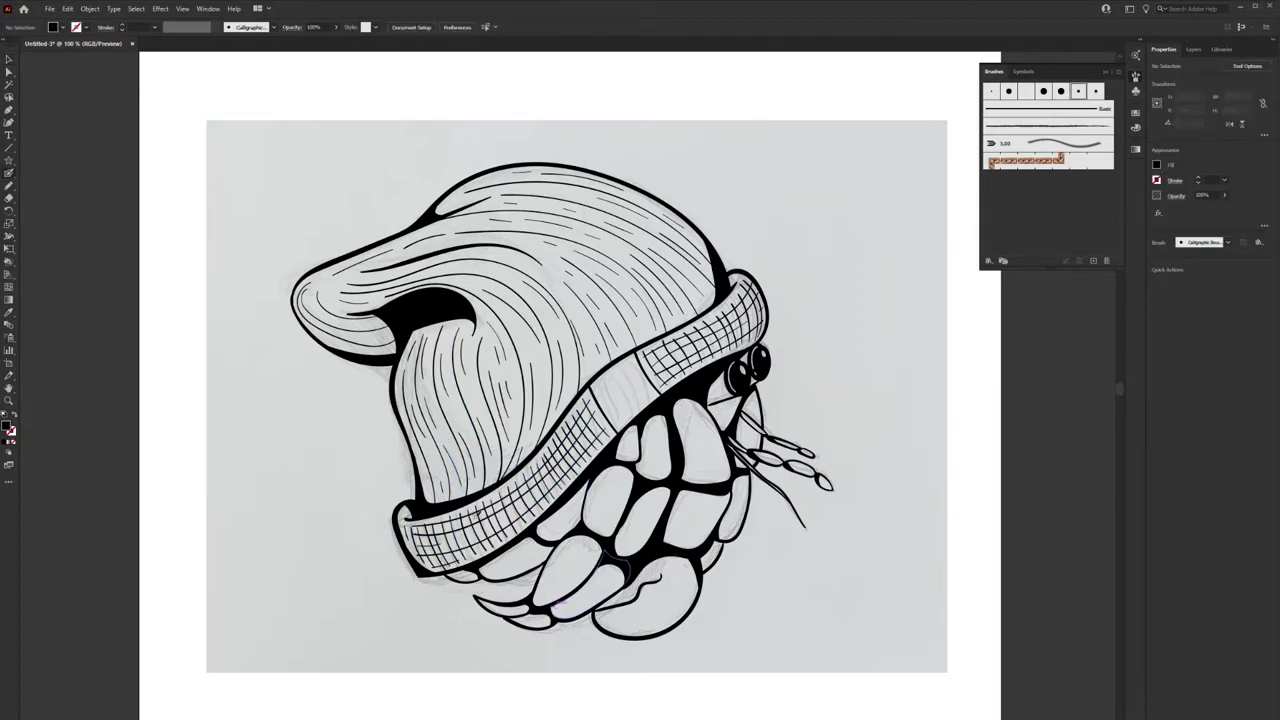
scroll(716, 410, up, 2)
key(shift+x)
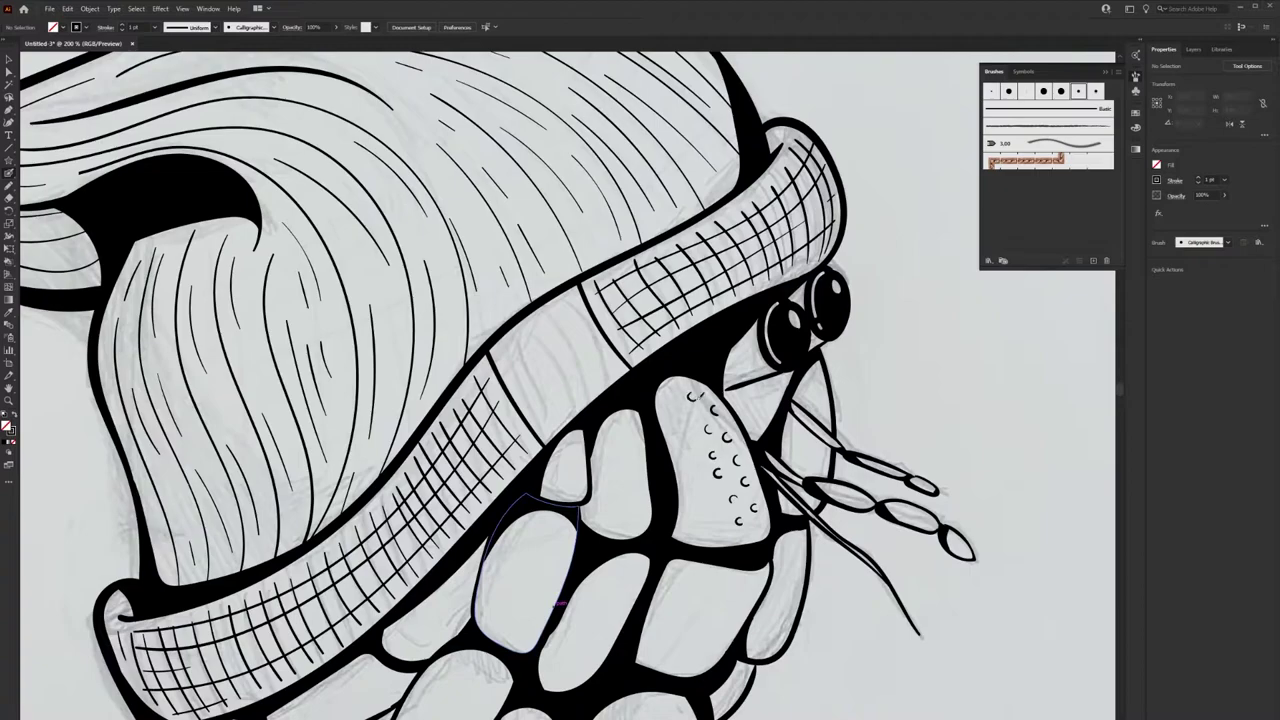
Dab small c-shaped marks on each claw segment and outline the right claw
scroll(716, 405, right, 2)
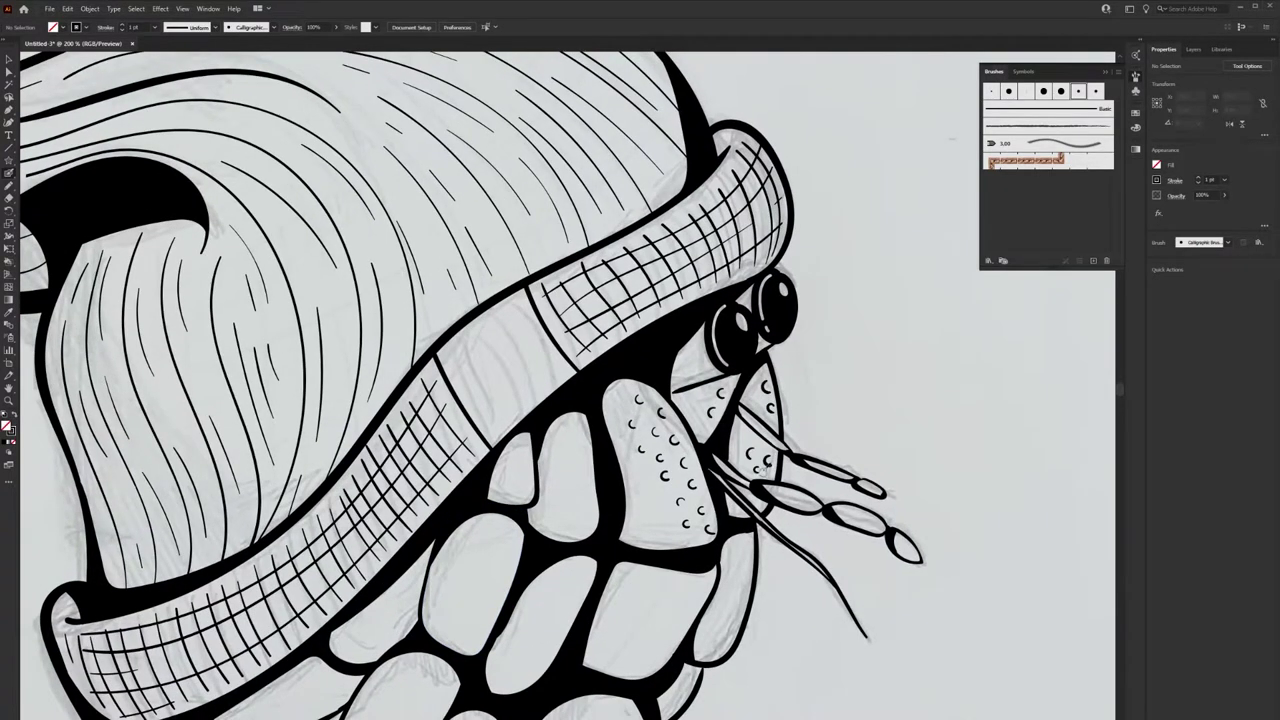
scroll(750, 460, down, 1)
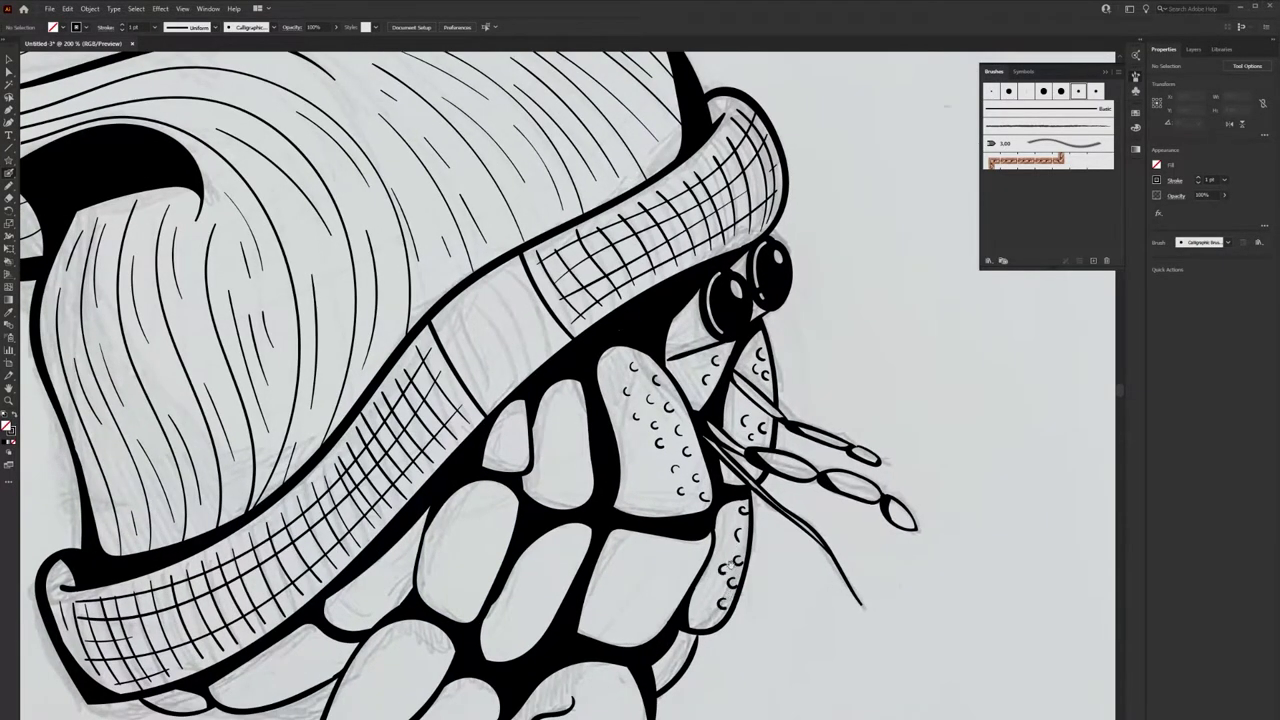
scroll(730, 565, down, 4)
scroll(740, 500, left, 1)
key(b)
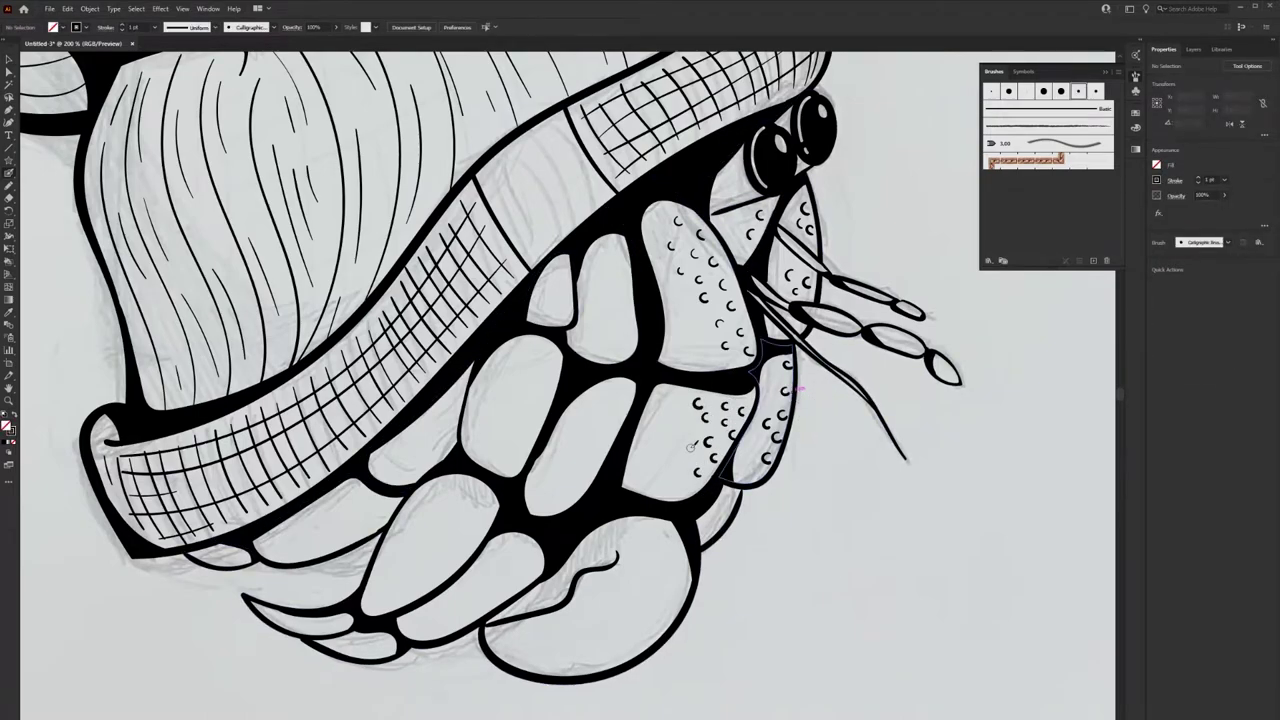
drag(624, 255, 624, 268)
drag(606, 276, 605, 288)
drag(610, 302, 567, 327)
drag(541, 388, 540, 400)
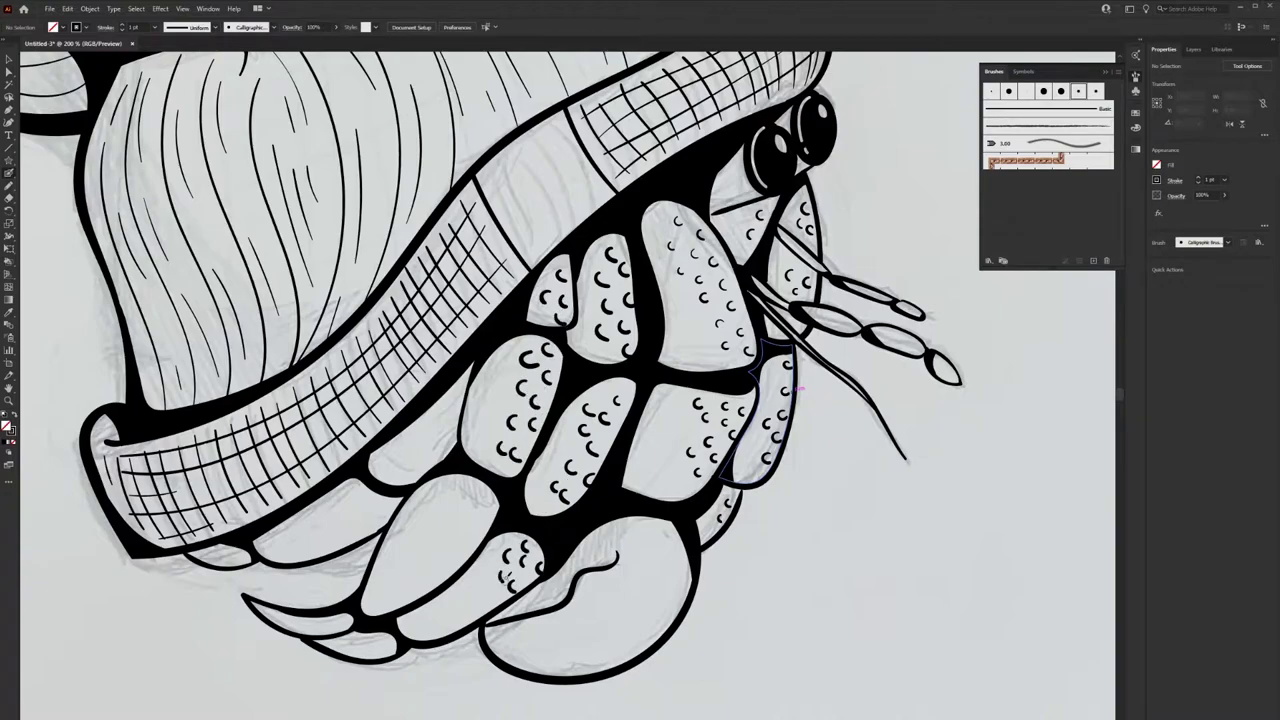
drag(478, 500, 477, 512)
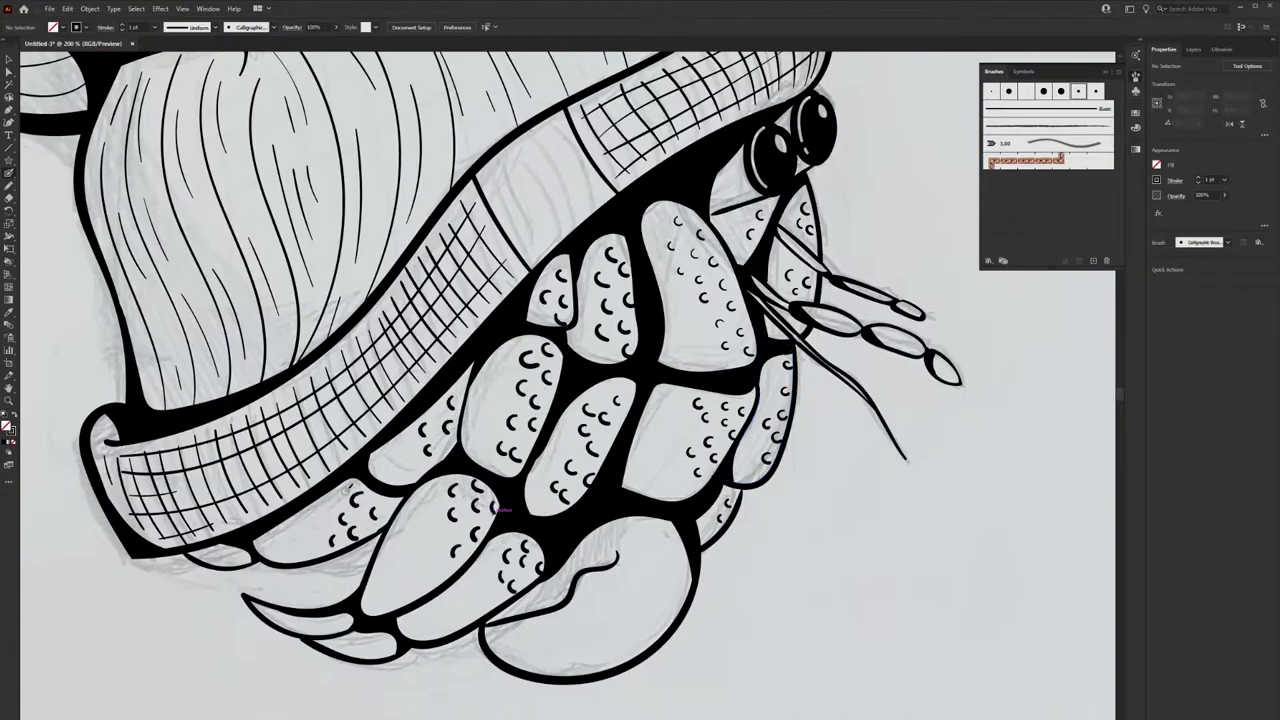
Add a few short strokes on the upper beanie, joining one to the curved beanie line
key(ctrl+0)
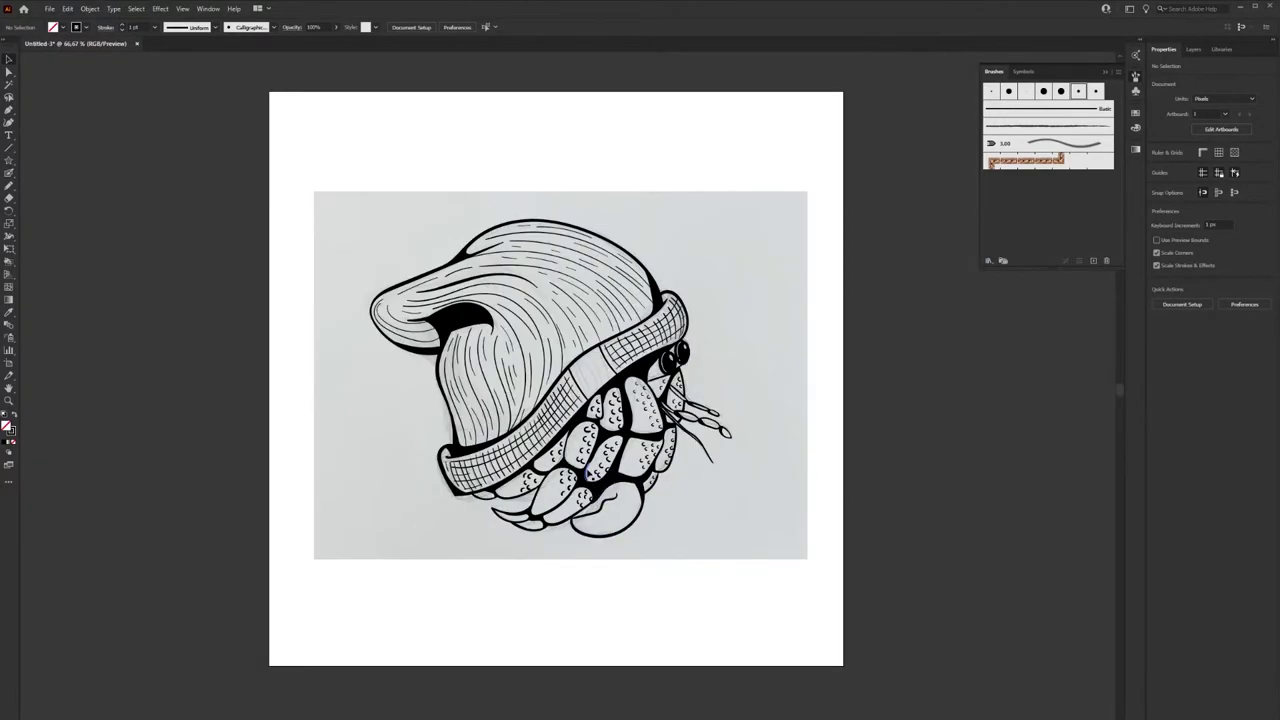
scroll(625, 388, up, 2)
scroll(625, 388, up, 1)
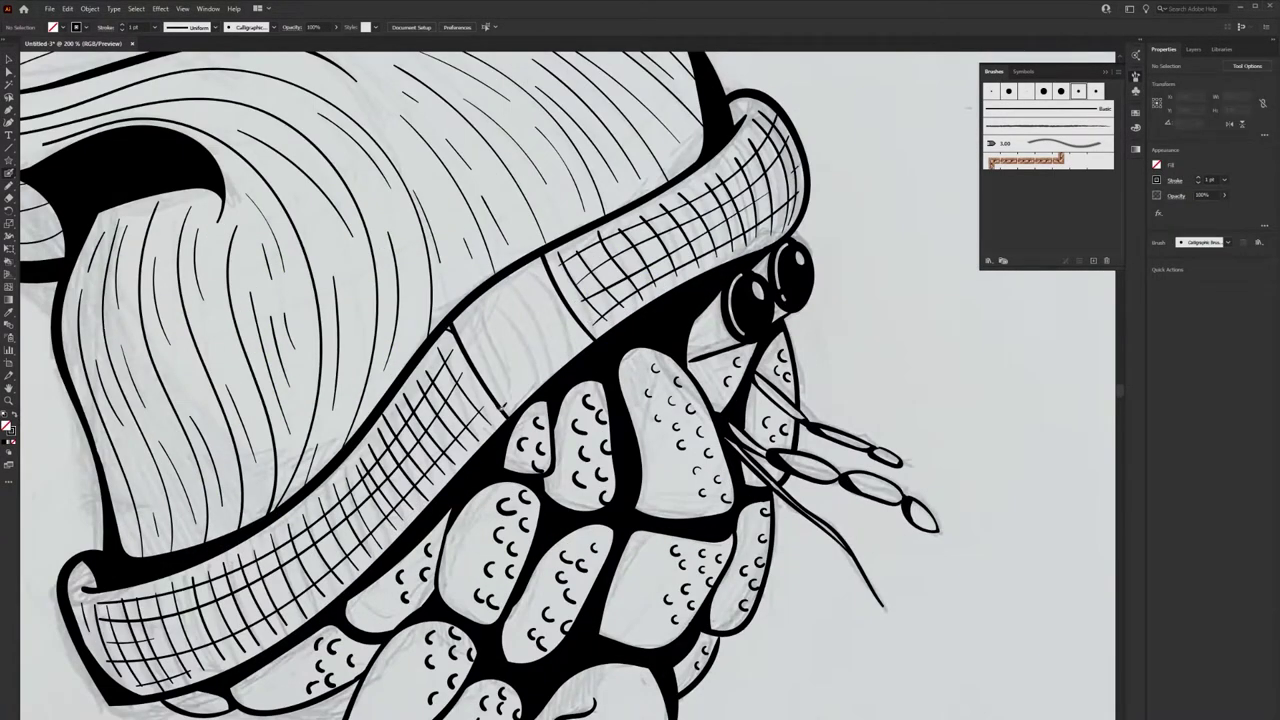
key(k)
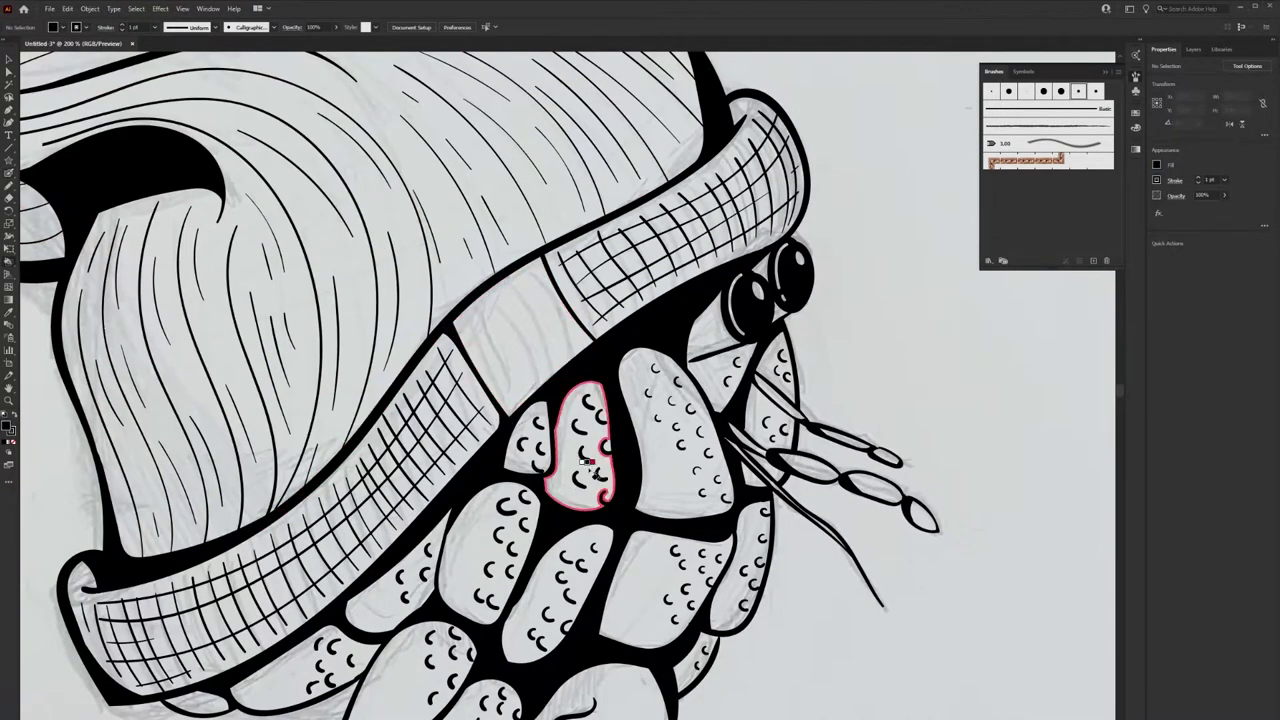
scroll(514, 270, up, 2)
key(b)
scroll(606, 366, down, 1)
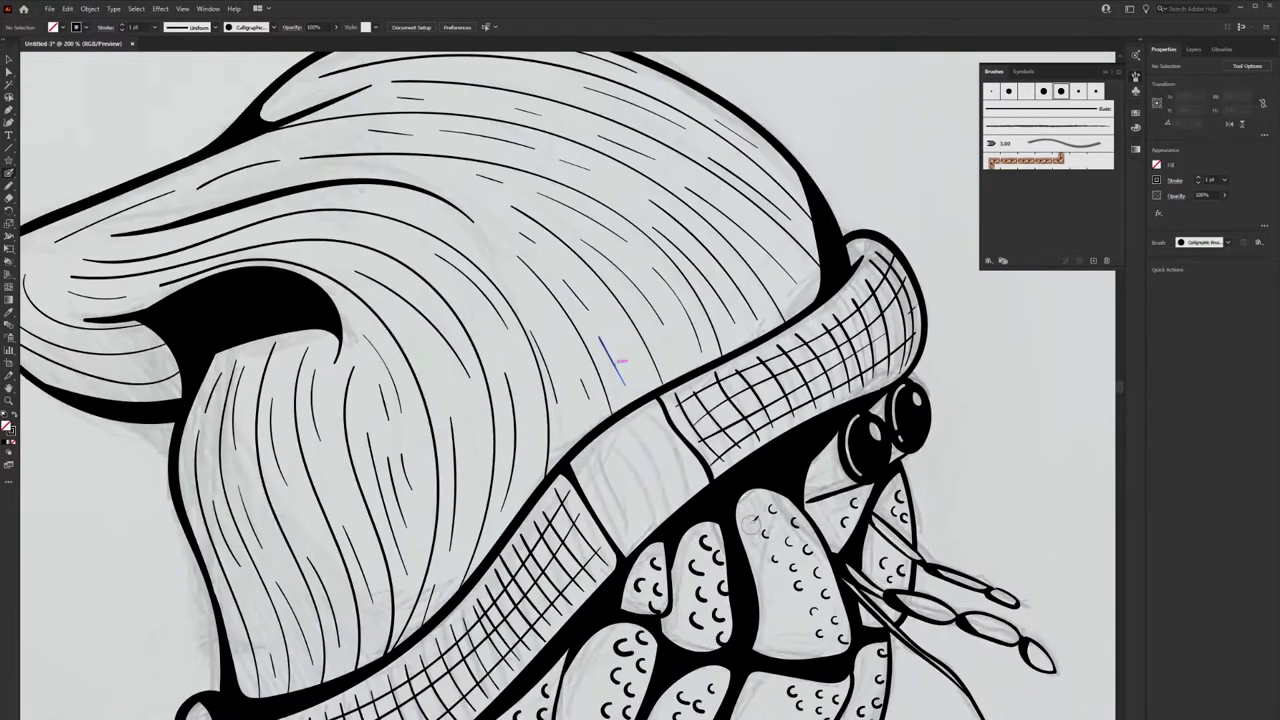
scroll(758, 532, down, 2)
scroll(771, 541, down, 1)
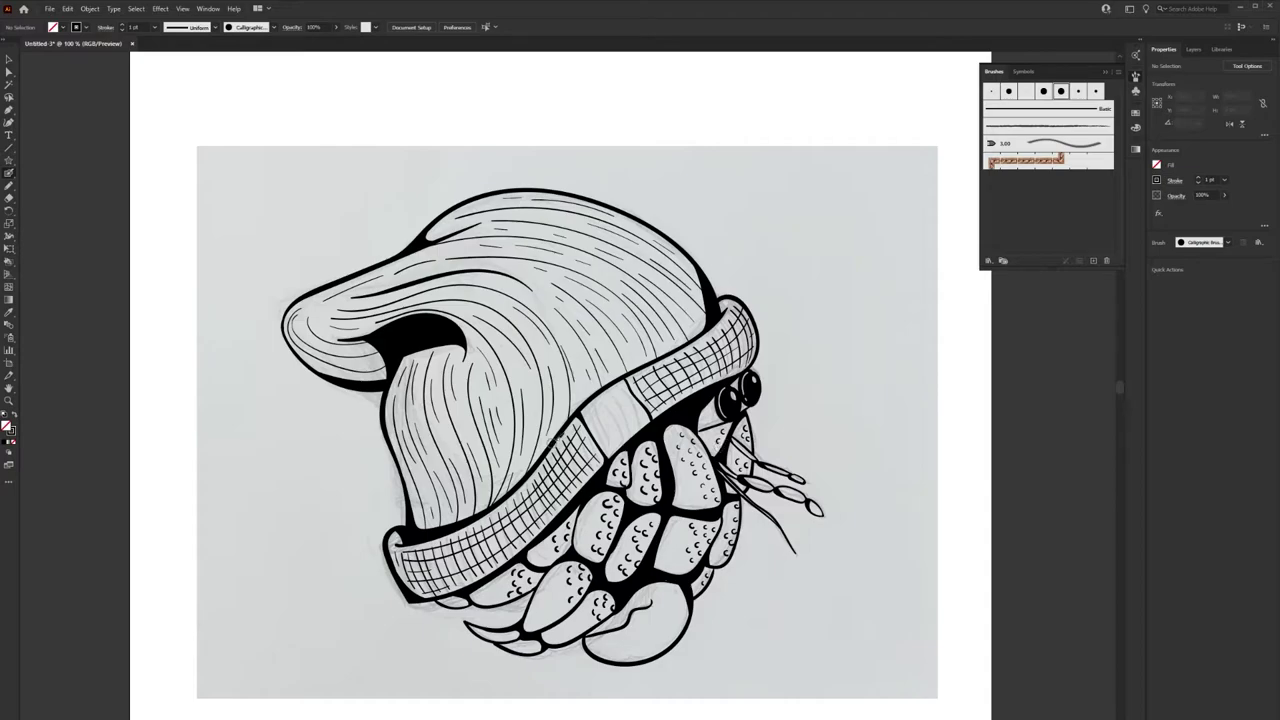
scroll(521, 296, up, 3)
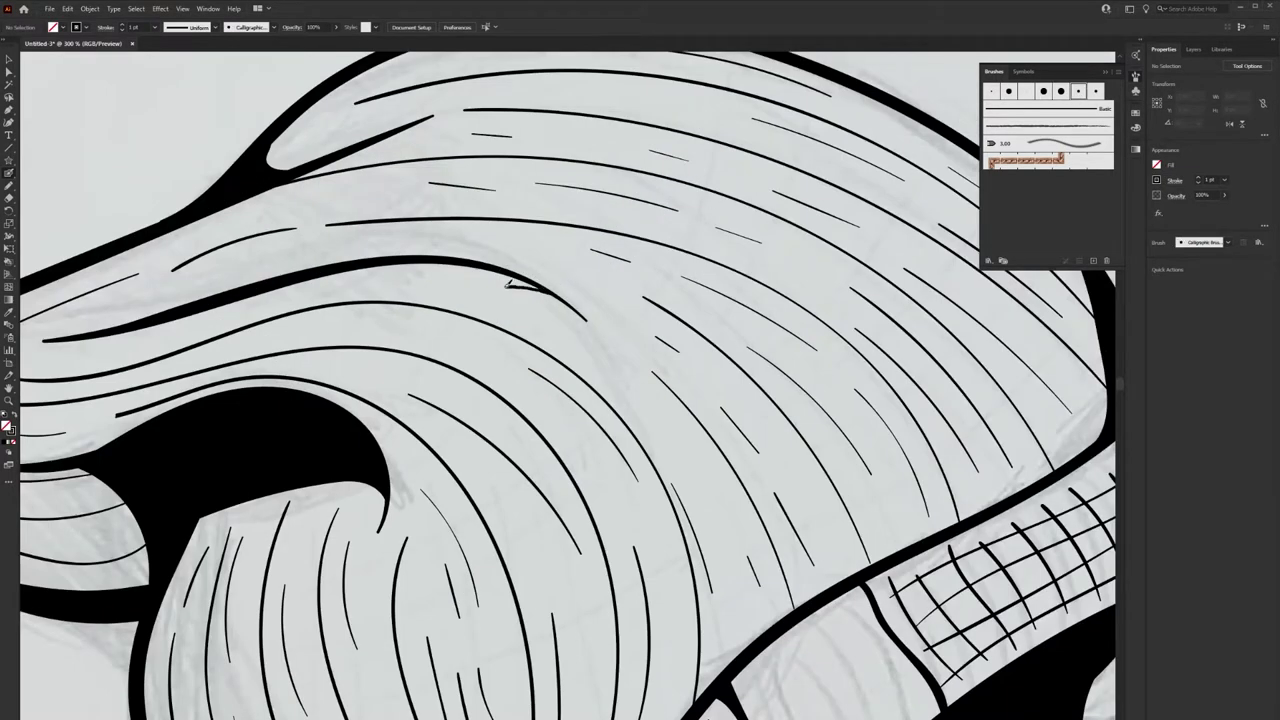
drag(507, 284, 480, 296)
drag(567, 297, 390, 268)
scroll(435, 305, down, 3)
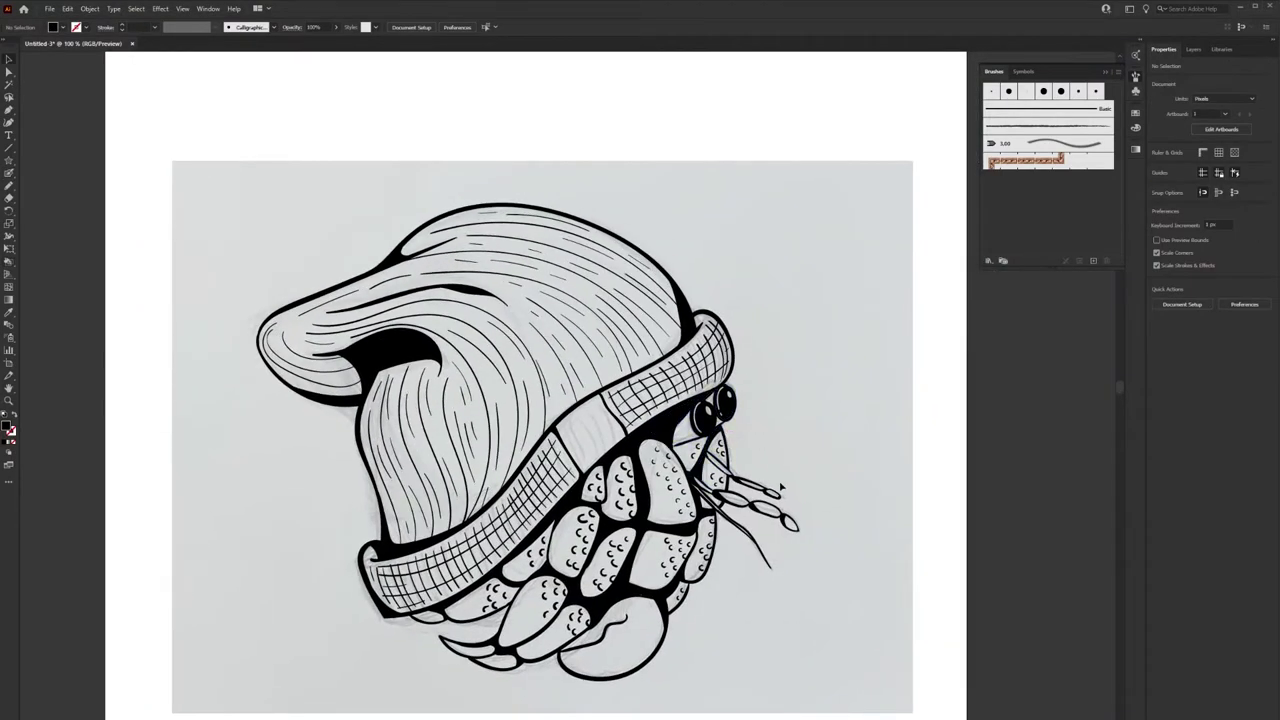
drag(540, 408, 548, 415)
Paste the label lettering onto the cuff and apply an Arc warp with reduced bend and distortion
key(ctrl+v)
mouse_move(337, 166)
mouse_down()
mouse_move(686, 508)
mouse_move(595, 432)
mouse_move(625, 440)
mouse_up()
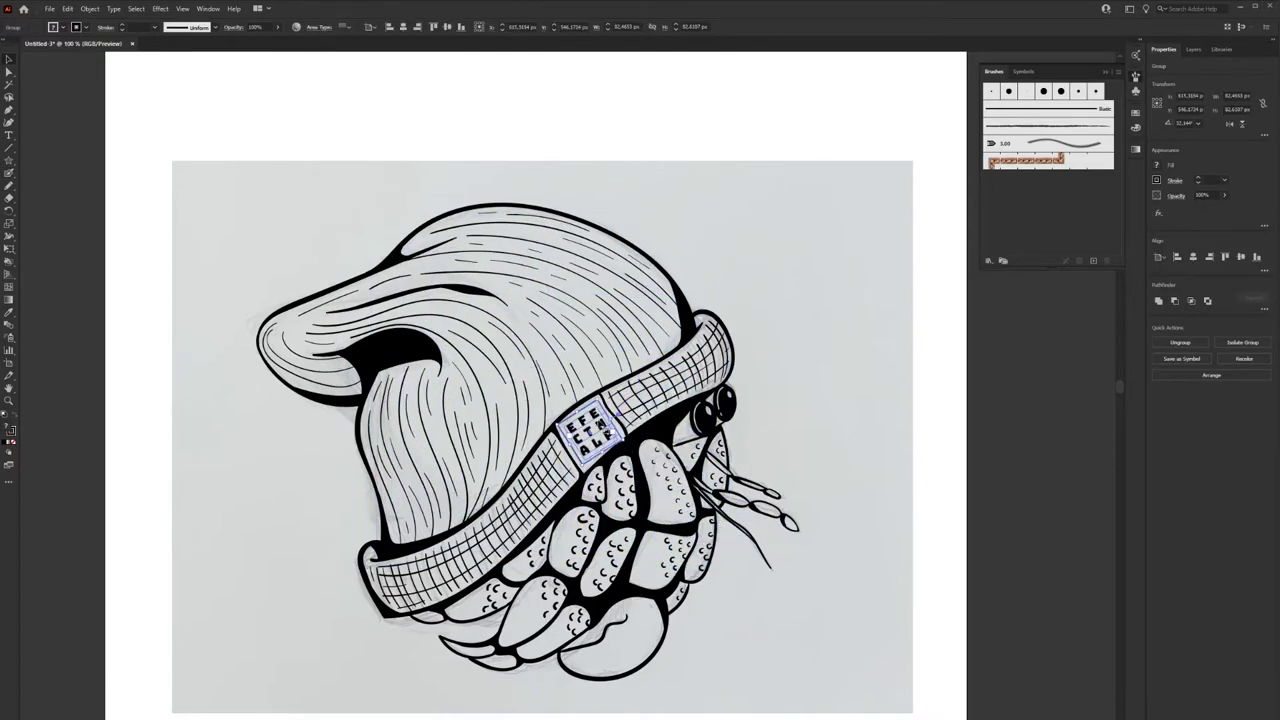
scroll(625, 440, up, 2)
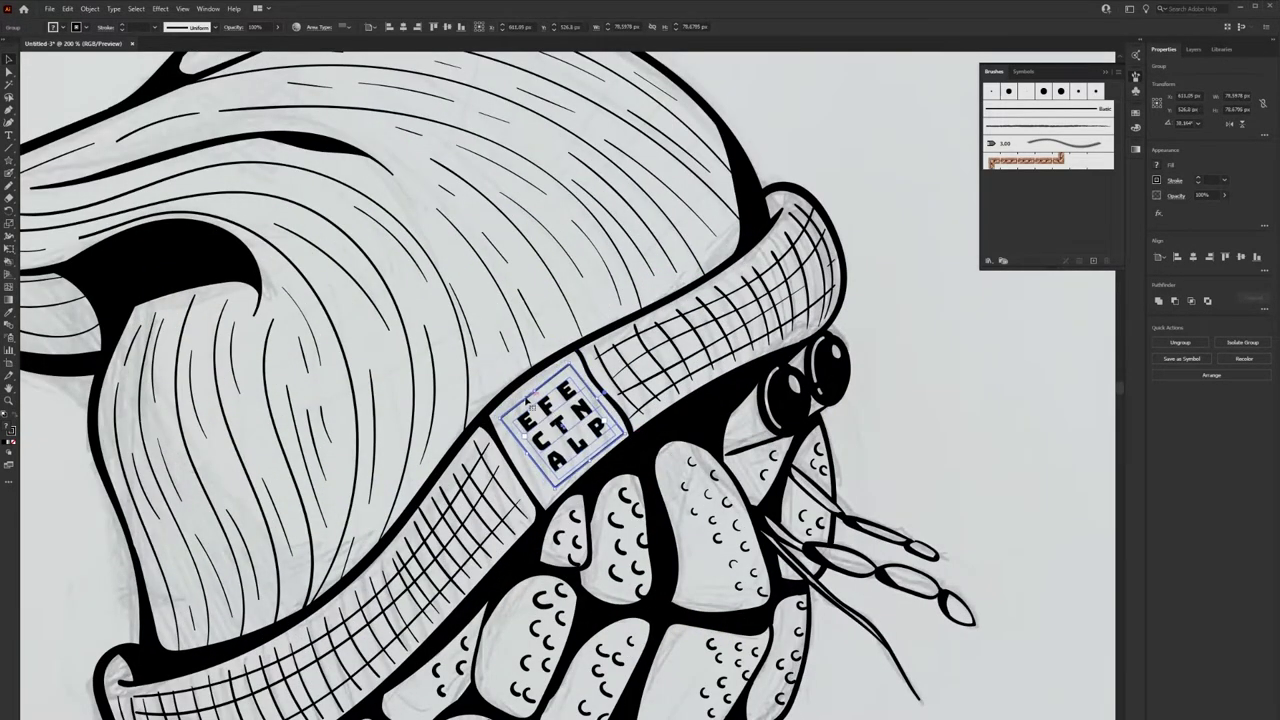
click(160, 8)
click(300, 150)
drag(541, 180, 516, 181)
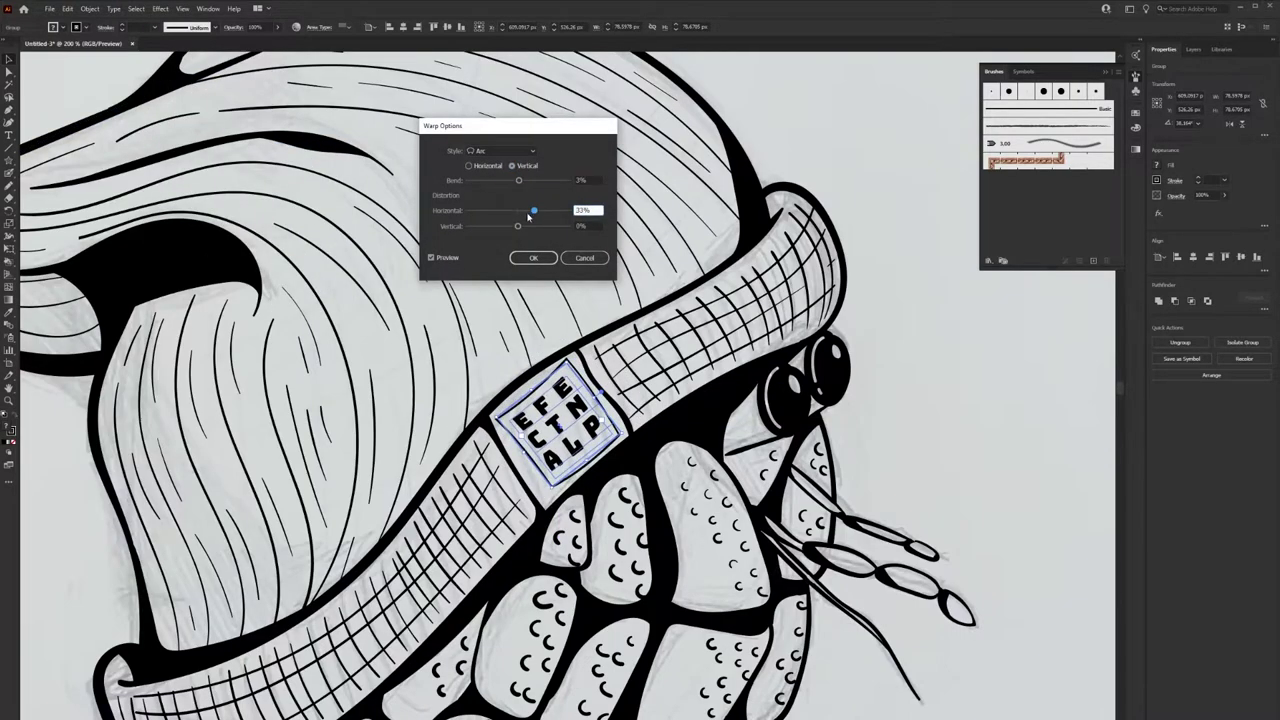
drag(517, 226, 510, 226)
key(Return)
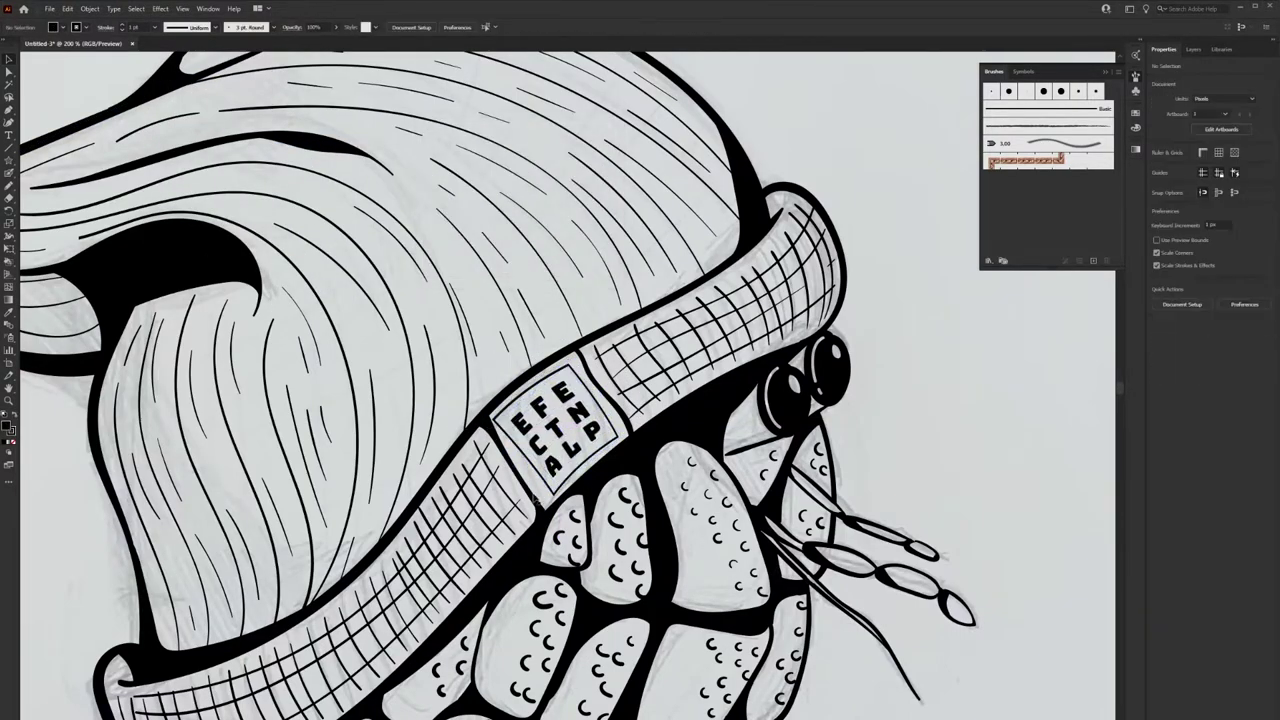
Brush a short stroke along the cuff edge beside the label, then deselect everything
key(a)
click(600, 414)
key(ctrl+shift+a)
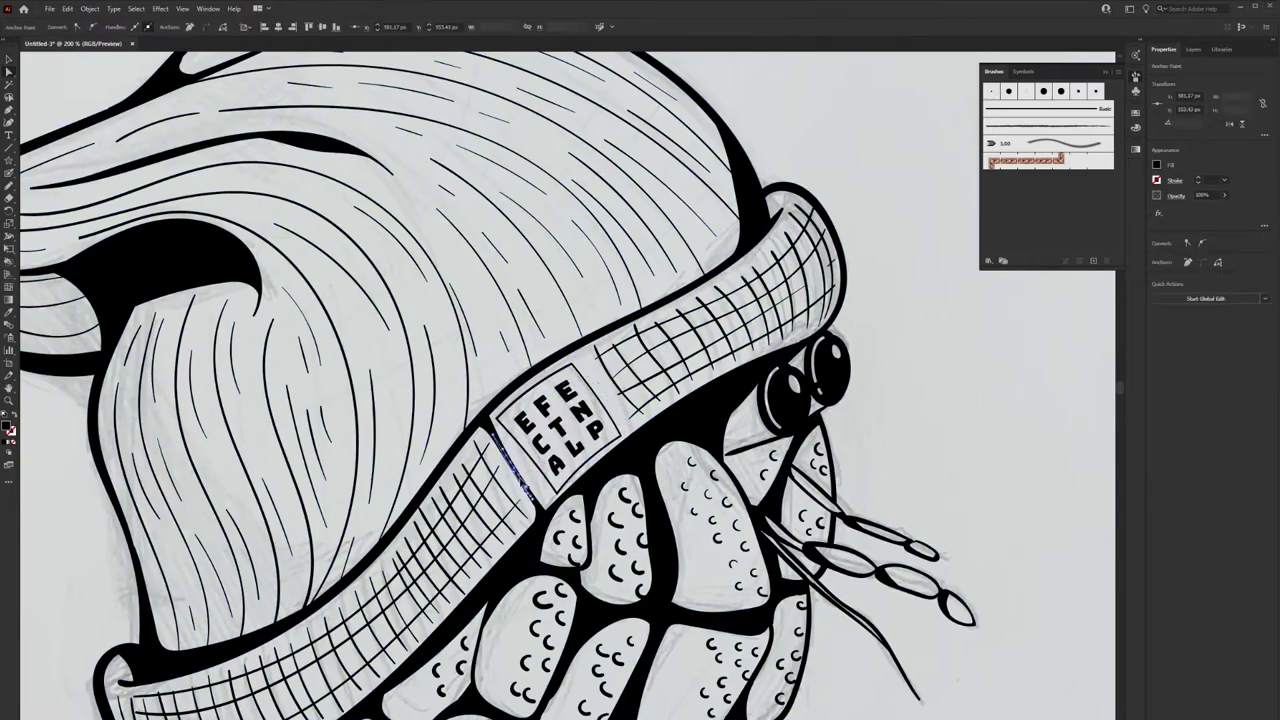
drag(482, 420, 537, 512)
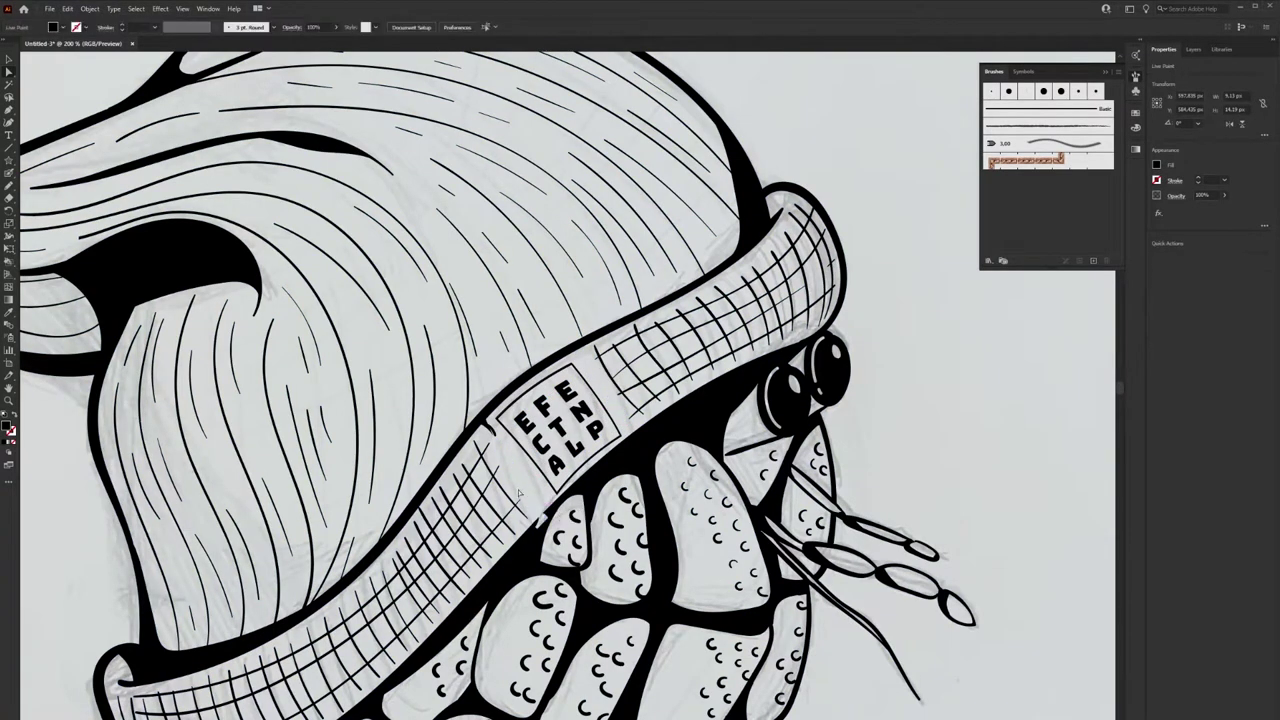
key(ctrl+shift+a)
click(528, 463)
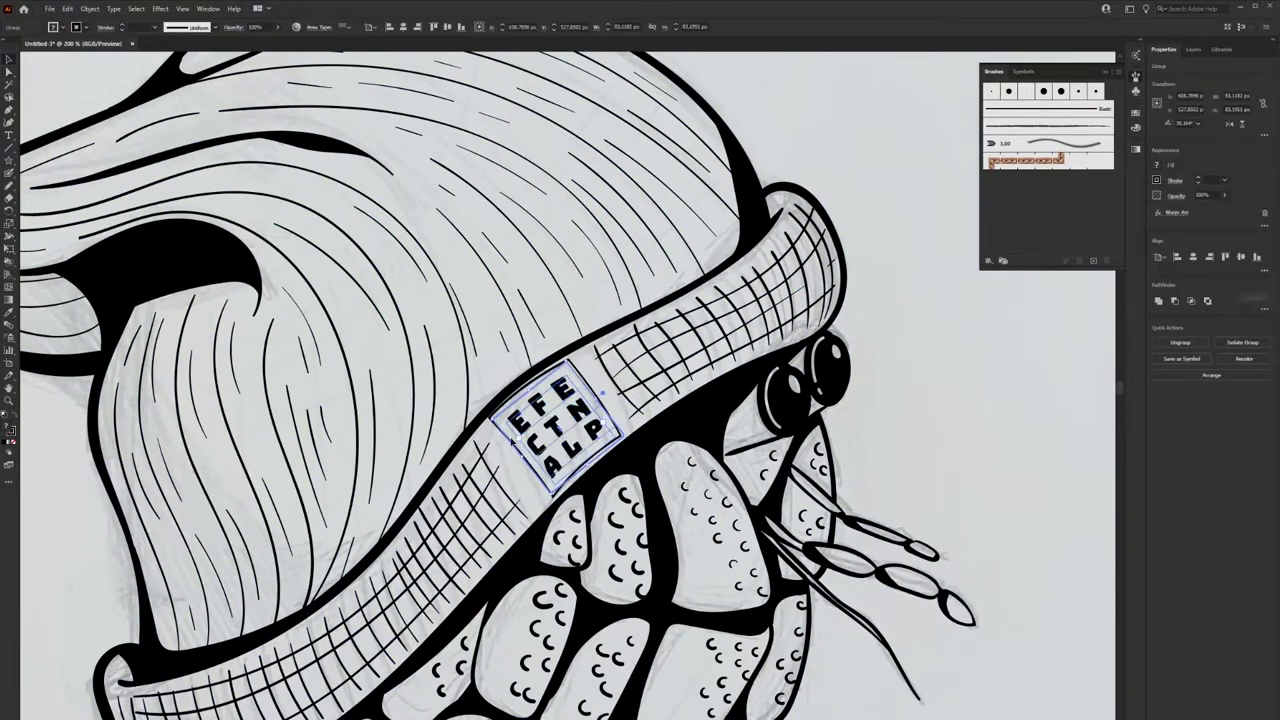
key(ctrl+a)
key(ctrl+shift+a)
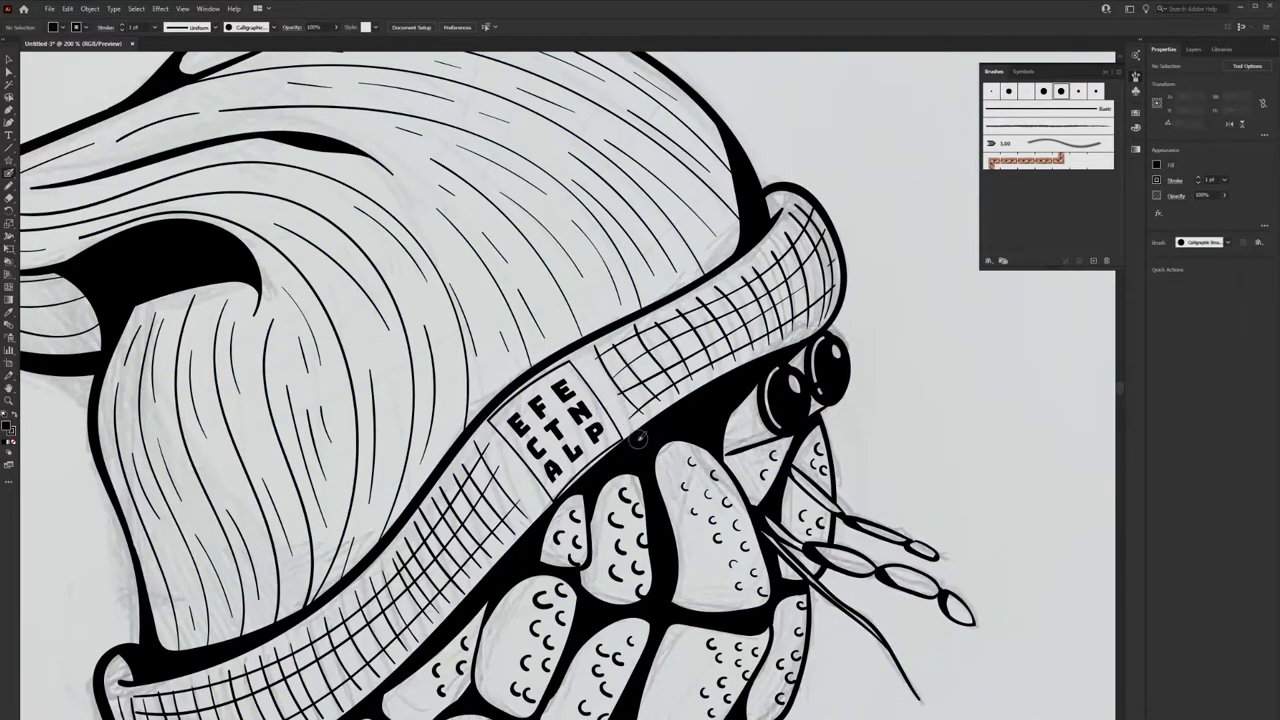
Inspect the finished crab line art around the label patch and the rest of the drawing
click(560, 430)
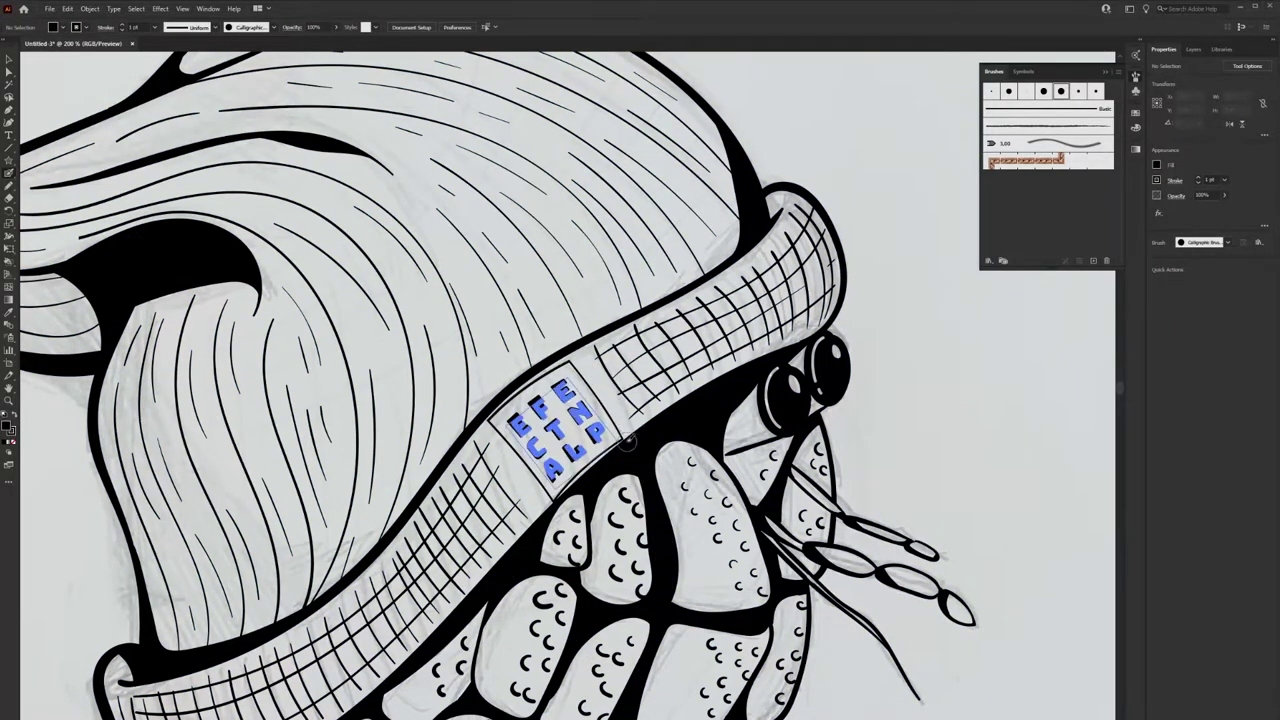
drag(600, 420, 580, 438)
key(ctrl+shift+a)
scroll(610, 557, down, 2)
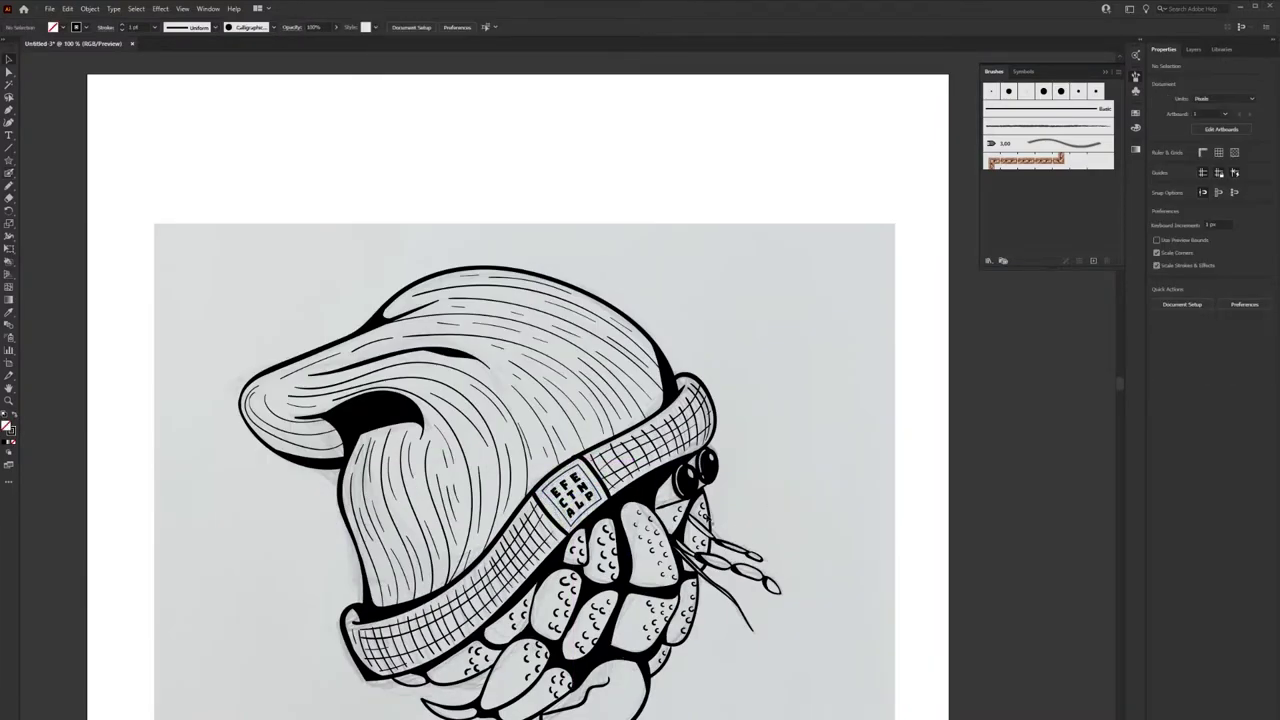
scroll(575, 452, up, 4)
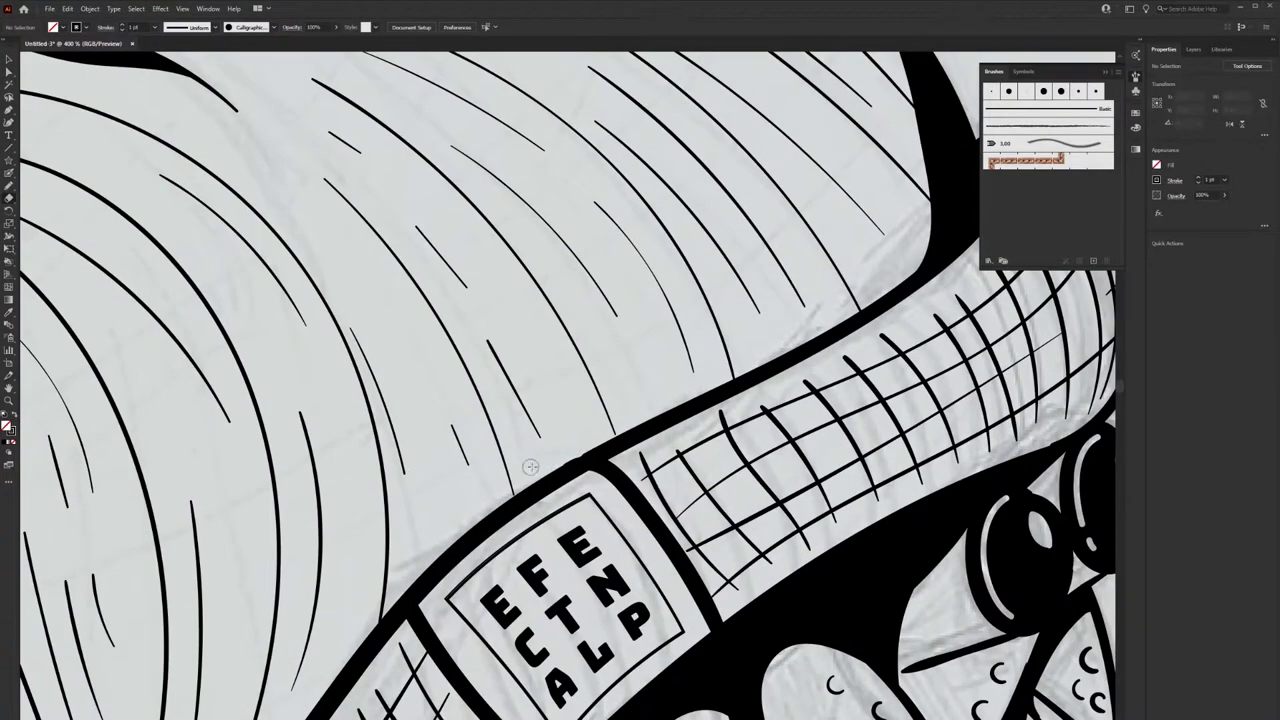
scroll(530, 466, down, 4)
scroll(527, 555, up, 2)
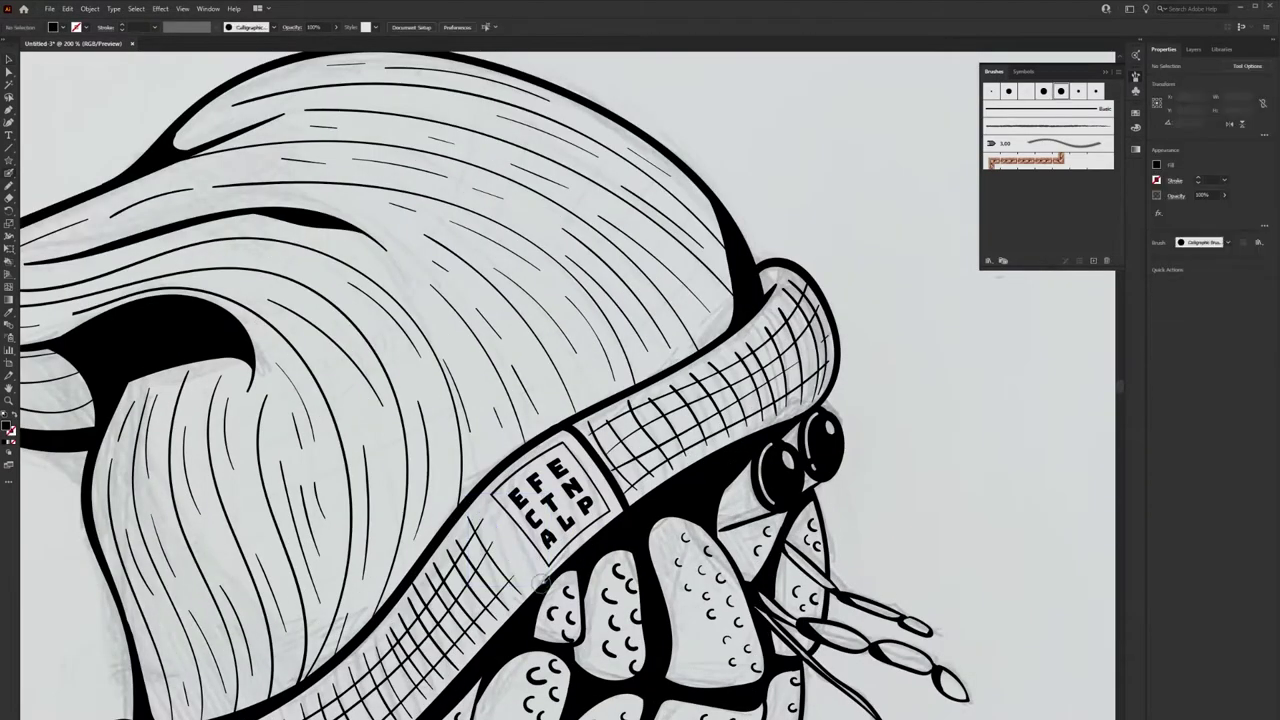
scroll(530, 540, down, 3)
scroll(520, 500, up, 1)
scroll(516, 485, up, 2)
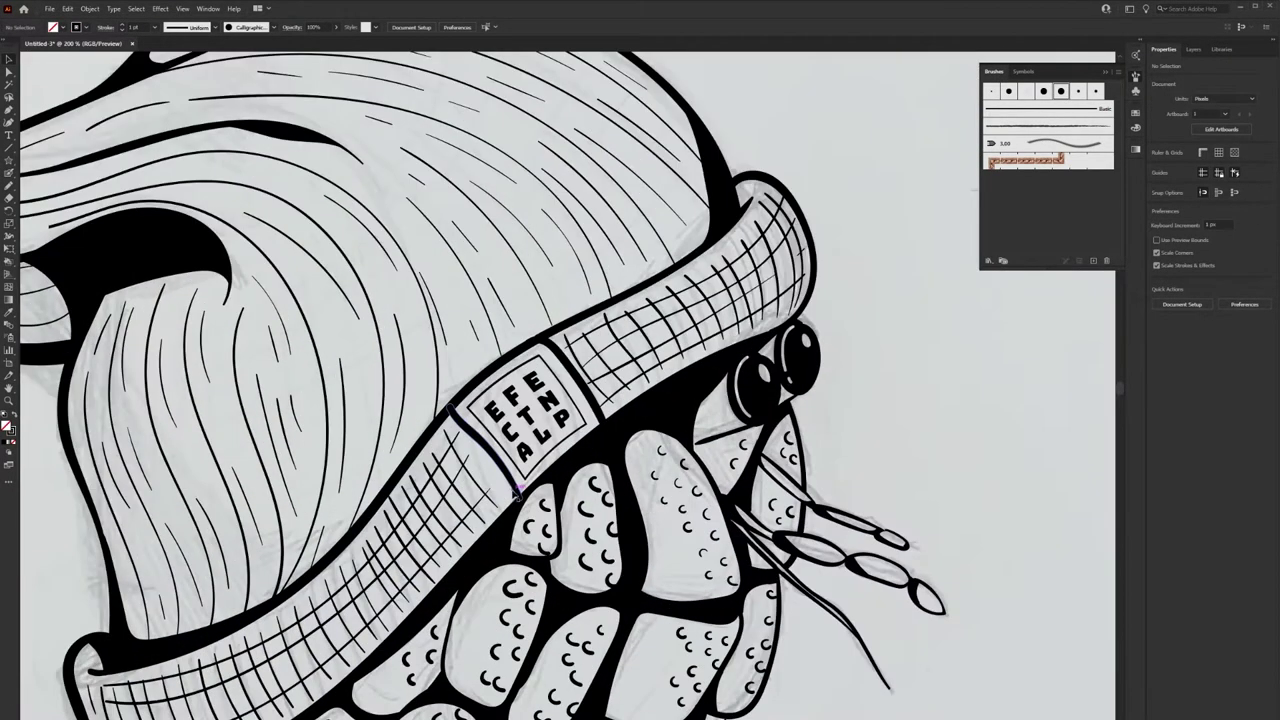
scroll(548, 528, down, 1)
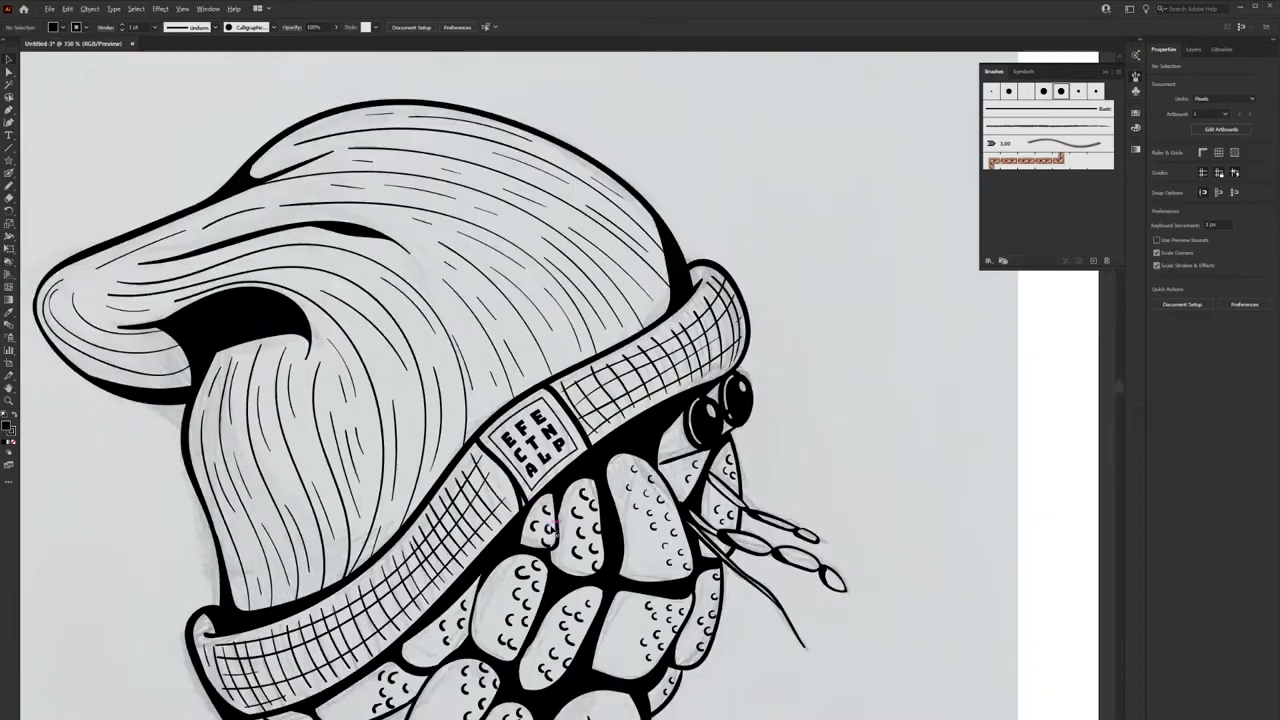
scroll(548, 528, down, 2)
Hide the pencil sketch template and save the drawing as hermit crab.ai
key(ctrl+a)
click(90, 8)
key(Escape)
click(49, 8)
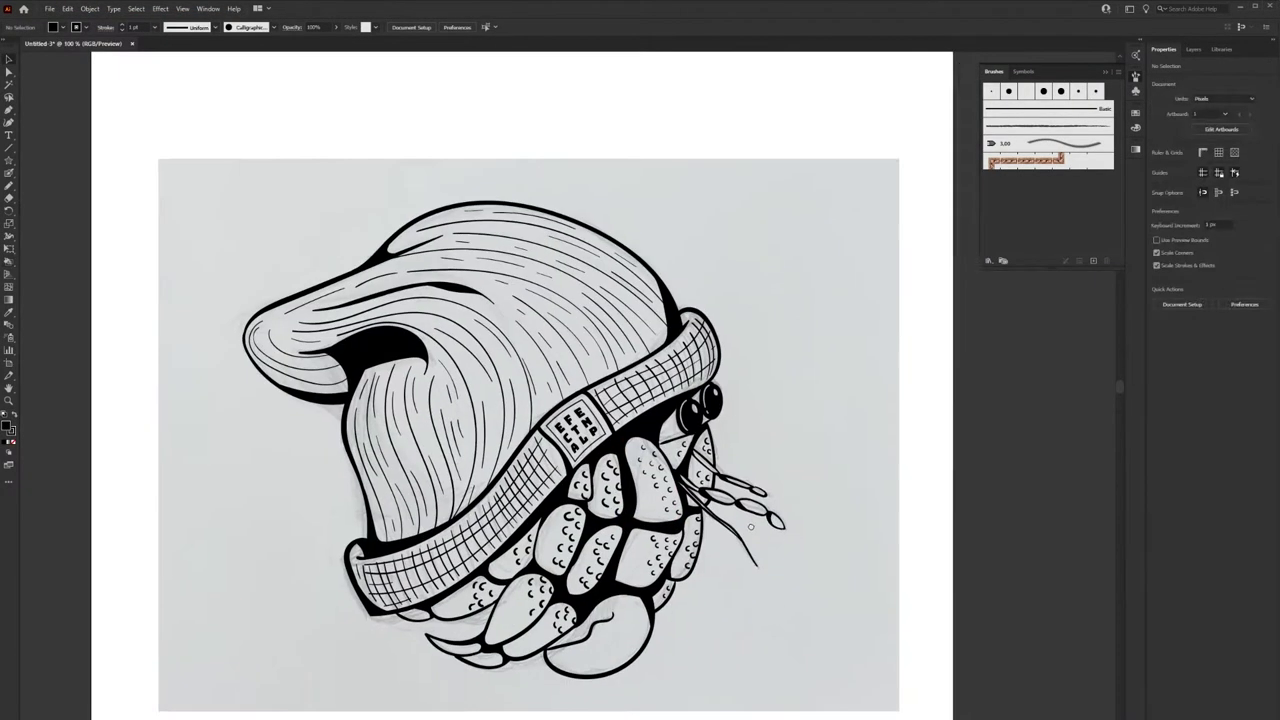
drag(430, 512, 184, 355)
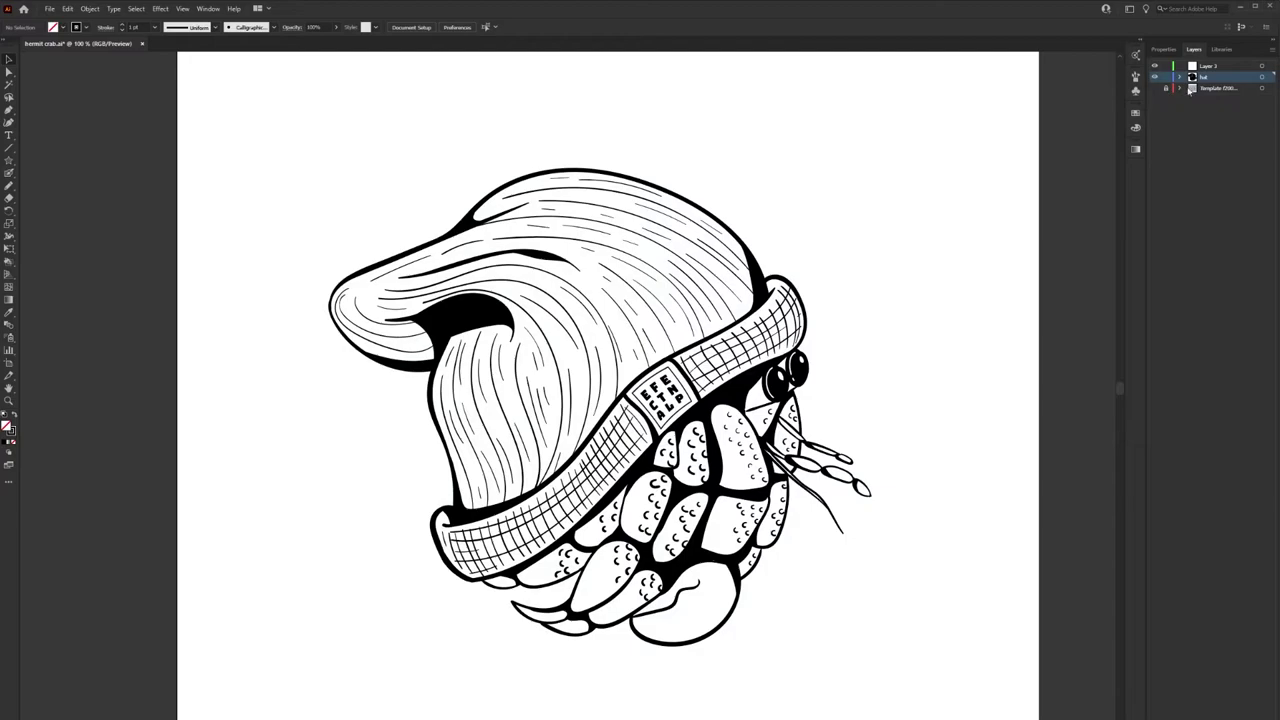
Draw a rectangle covering the whole crab and fill it light blue
scroll(900, 390, down, 1)
click(1164, 49)
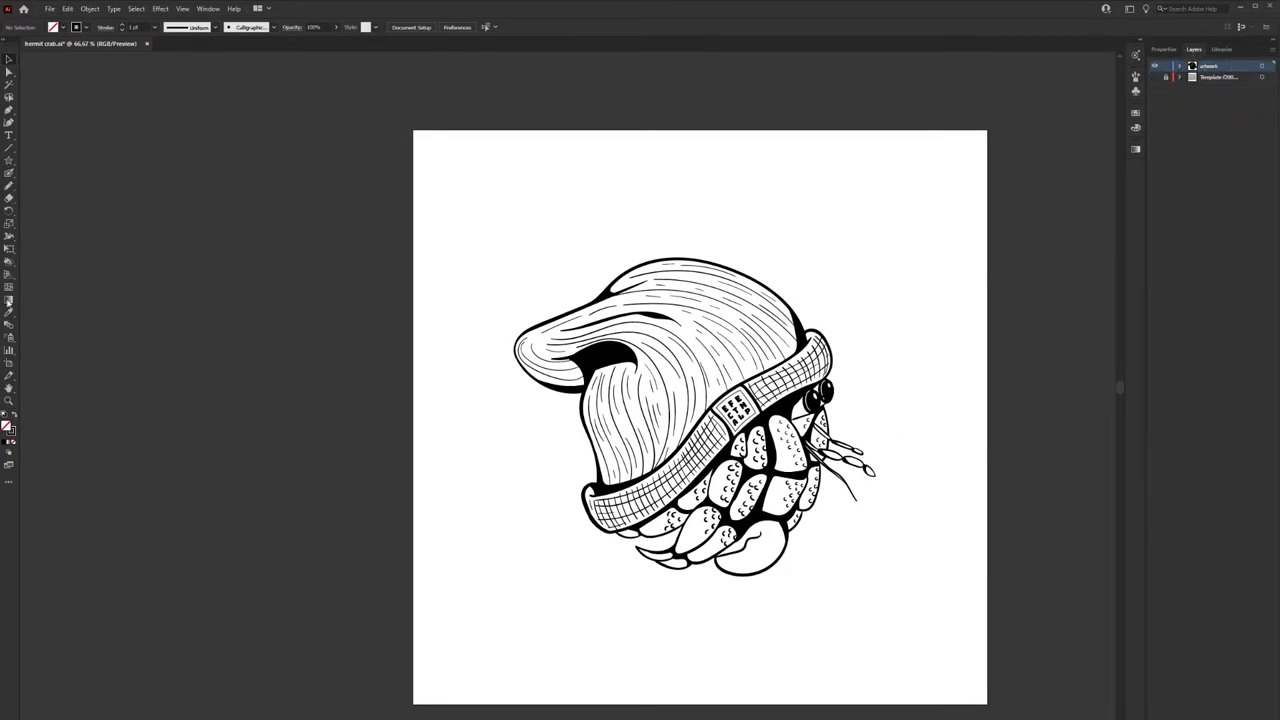
click(8, 160)
drag(500, 218, 912, 610)
click(1157, 165)
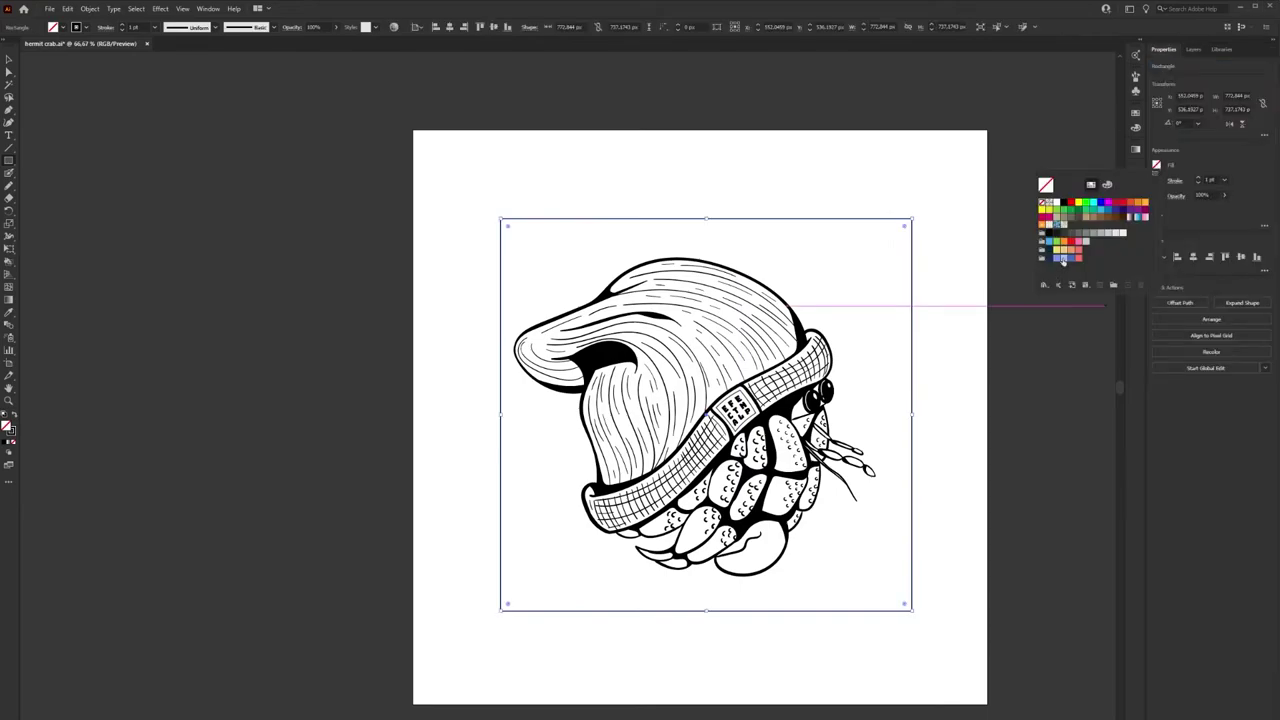
click(1063, 258)
Select all the crab artwork to recolour its linework dark navy
key(ctrl+1)
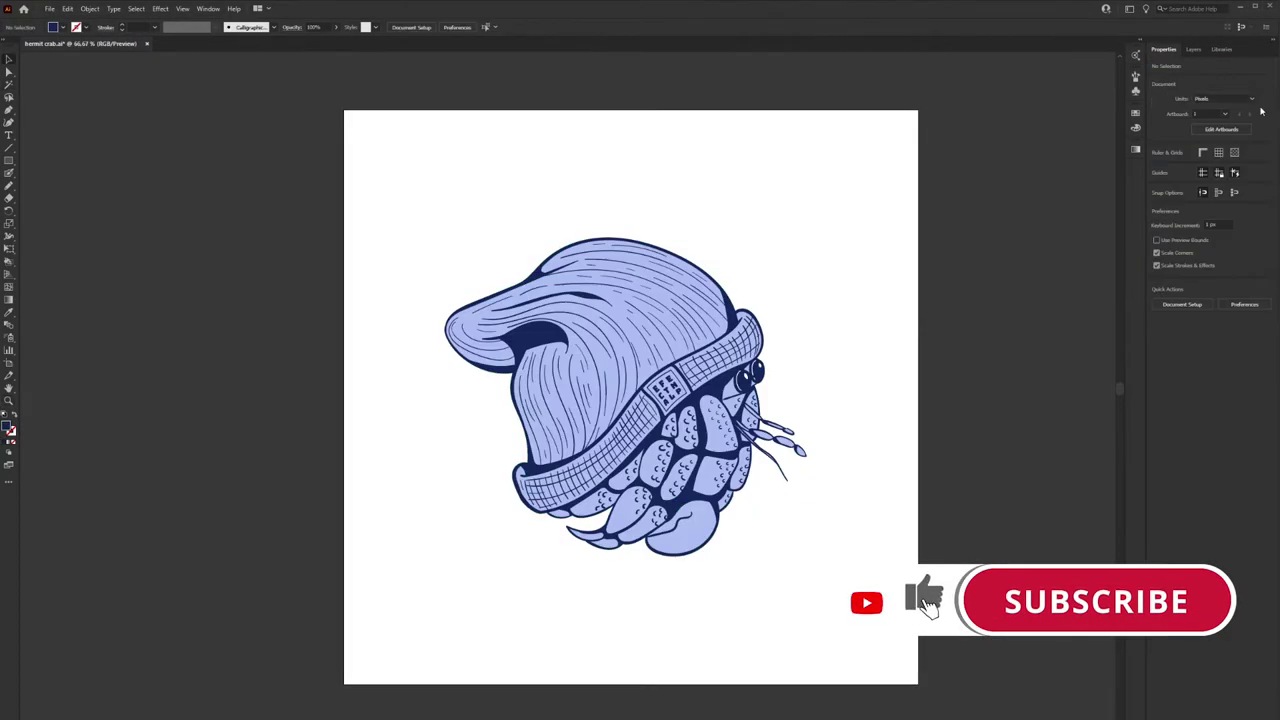
key(ctrl+a)
click(1157, 165)
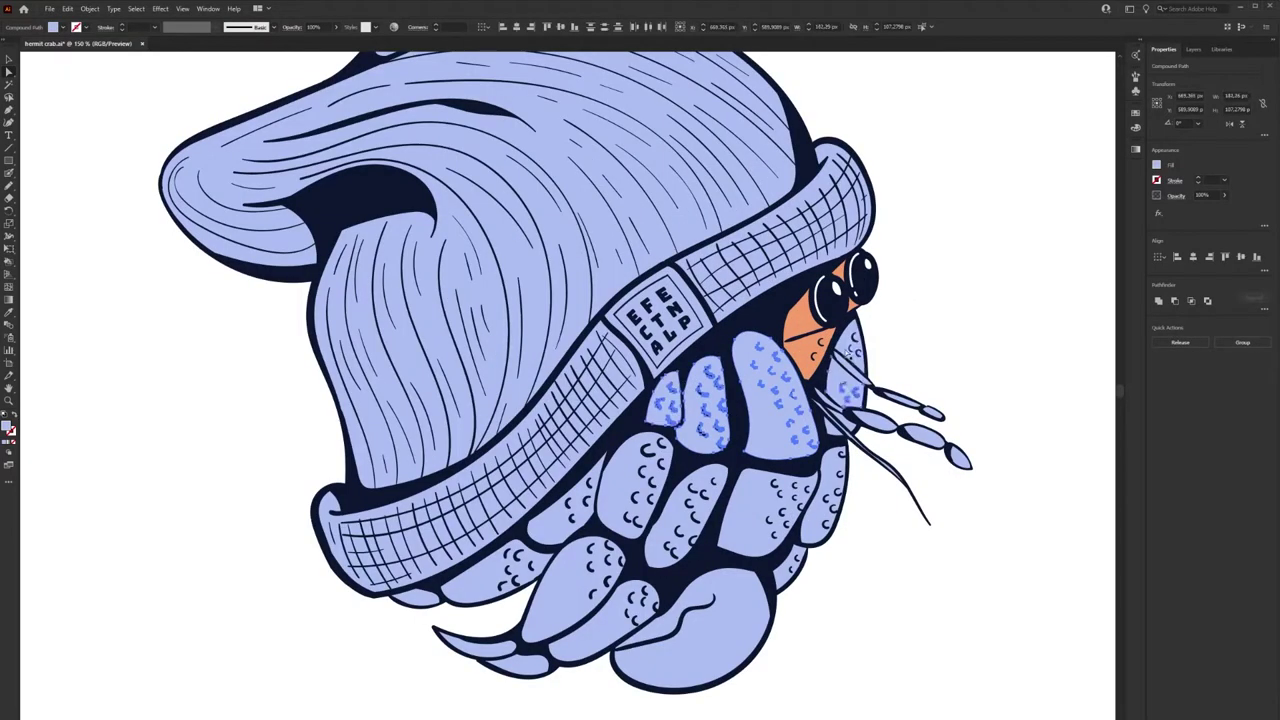
Select the beanie shape and fill it dark blue from the Fill swatches
click(827, 406)
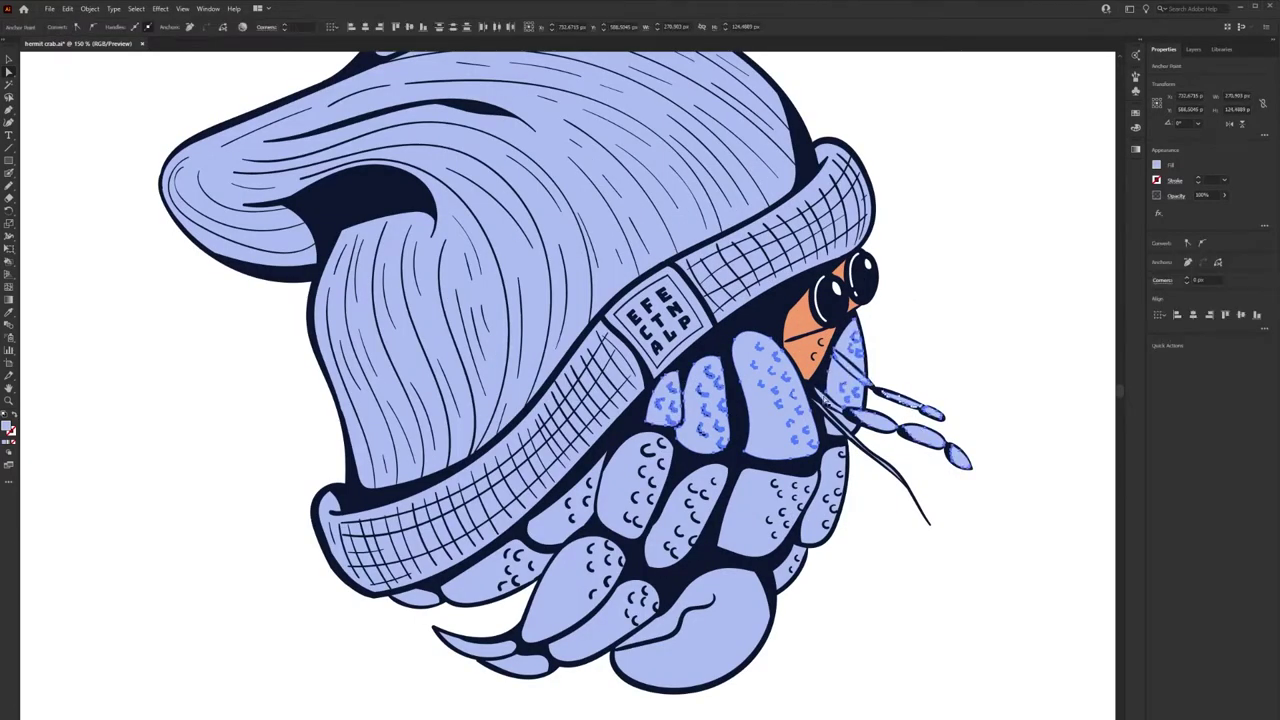
scroll(828, 408, up, 3)
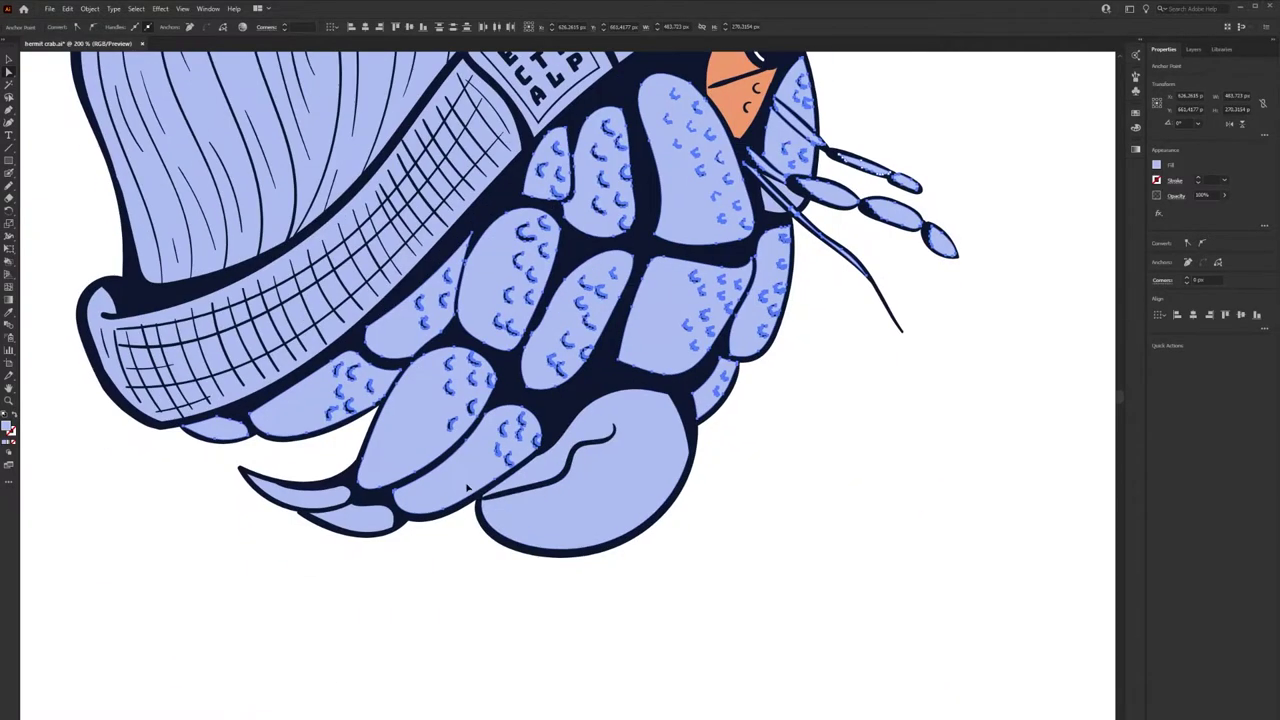
click(1157, 166)
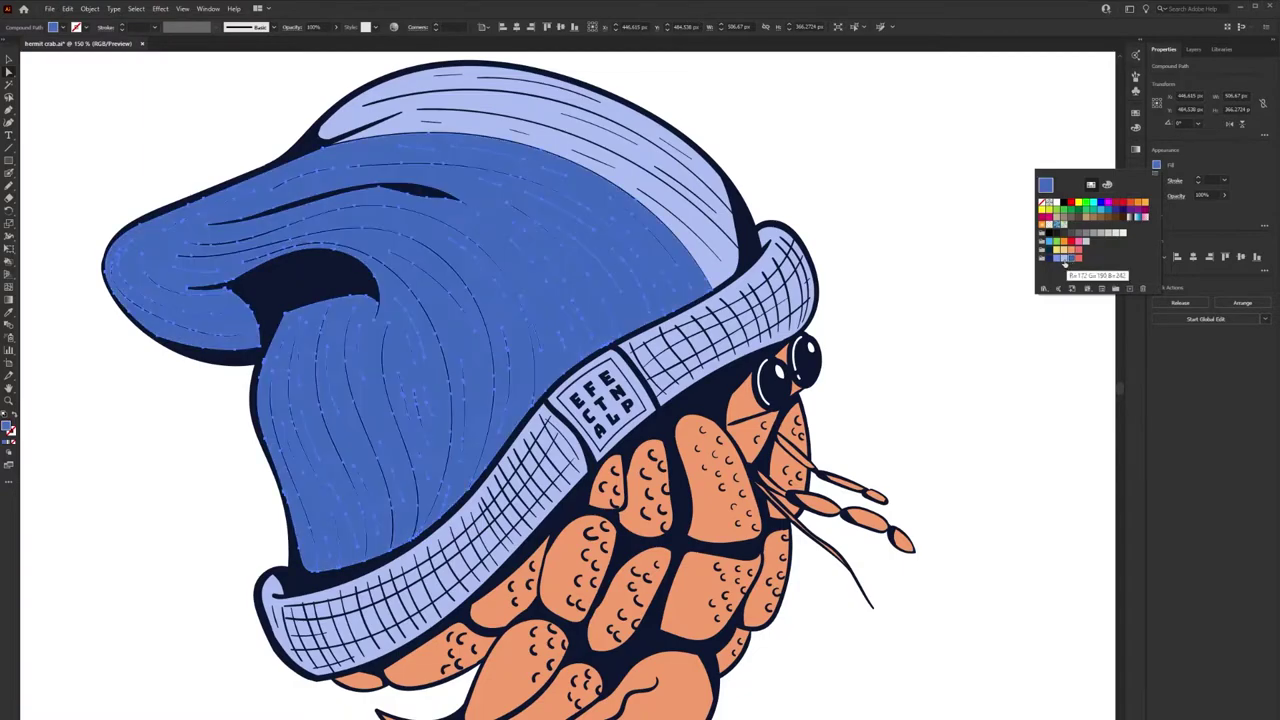
click(1070, 260)
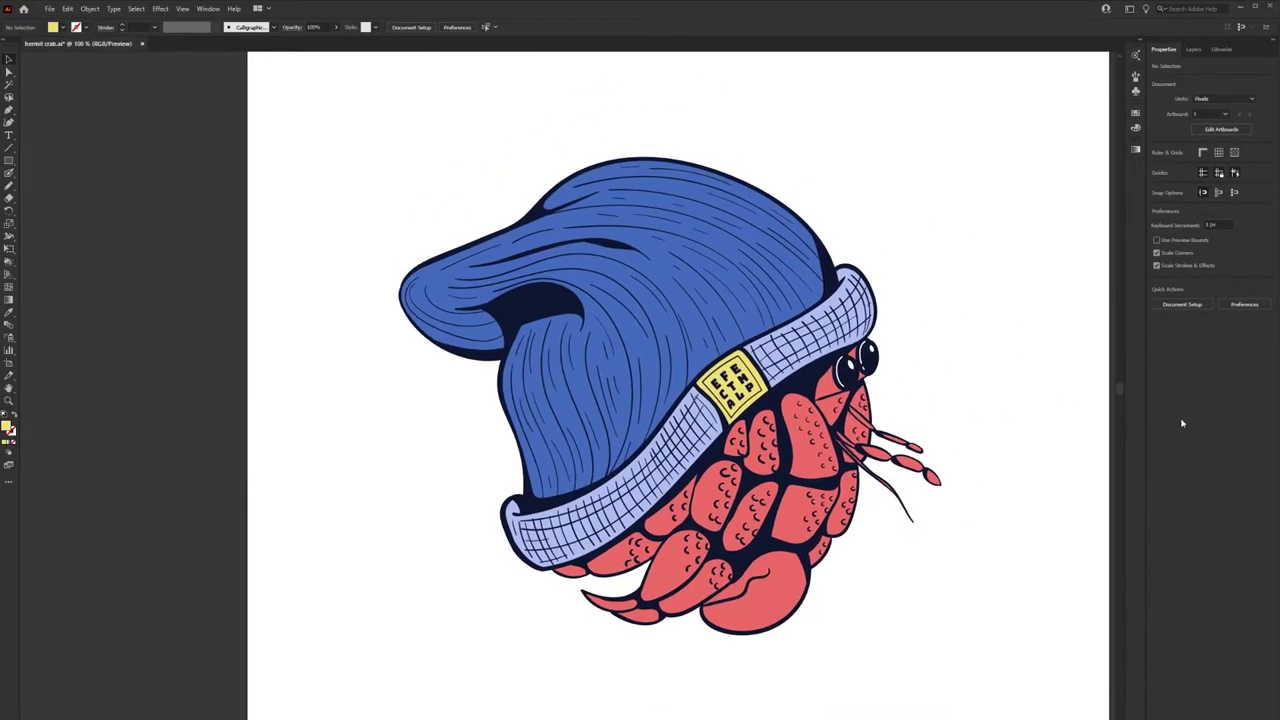
Add a new, renamed layer for the shading
click(1193, 49)
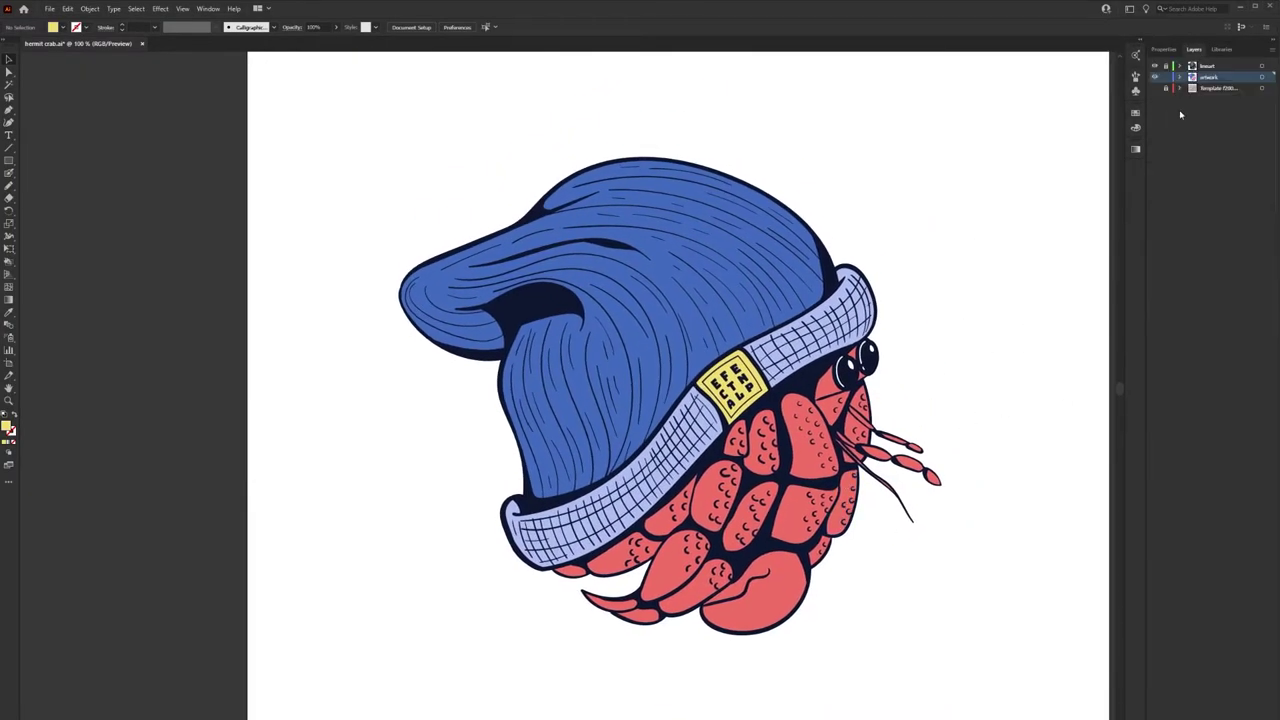
key(ctrl+l)
double_click(1215, 77)
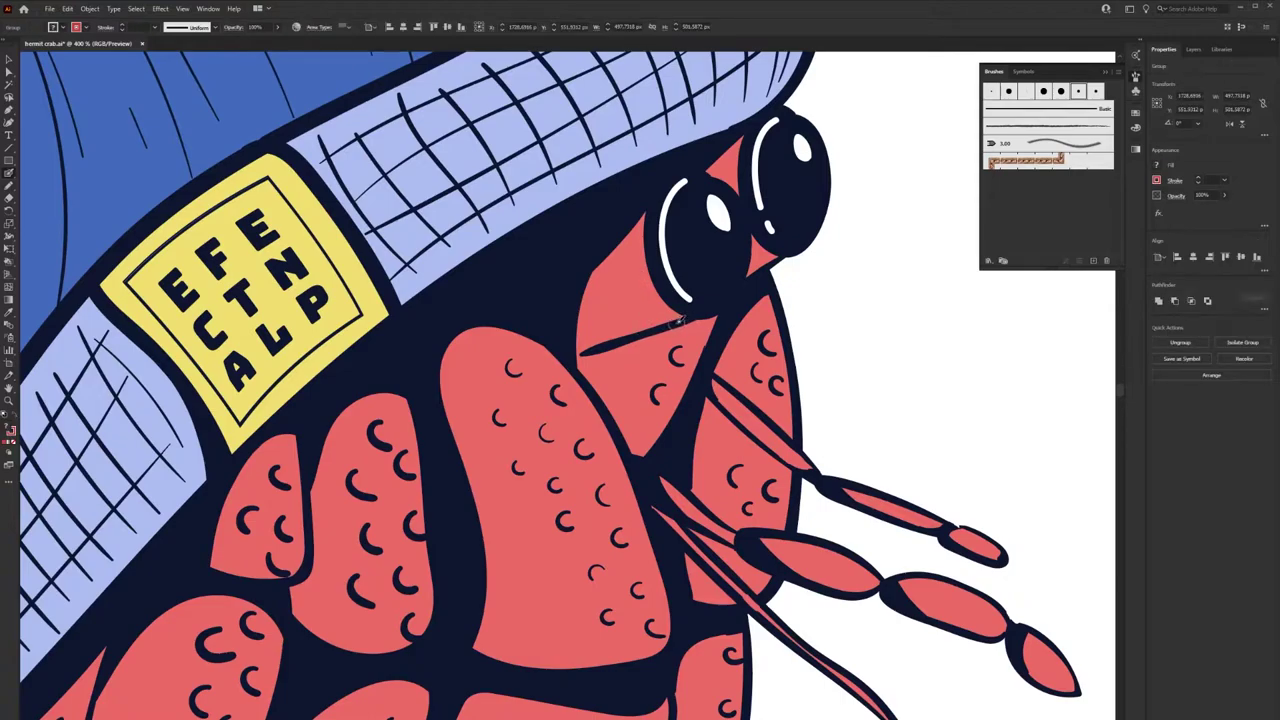
key(ctrl+shift+a)
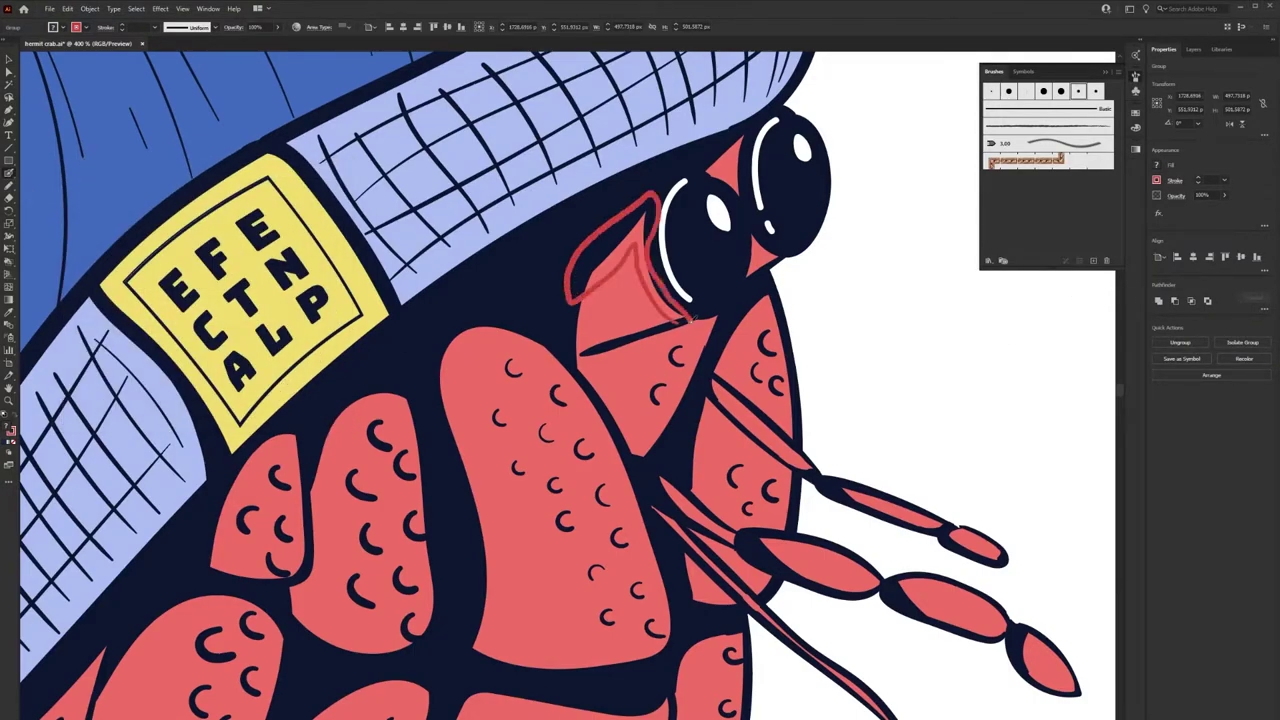
Paint darker red shading along the left edge of the crab's eye
drag(632, 248, 677, 318)
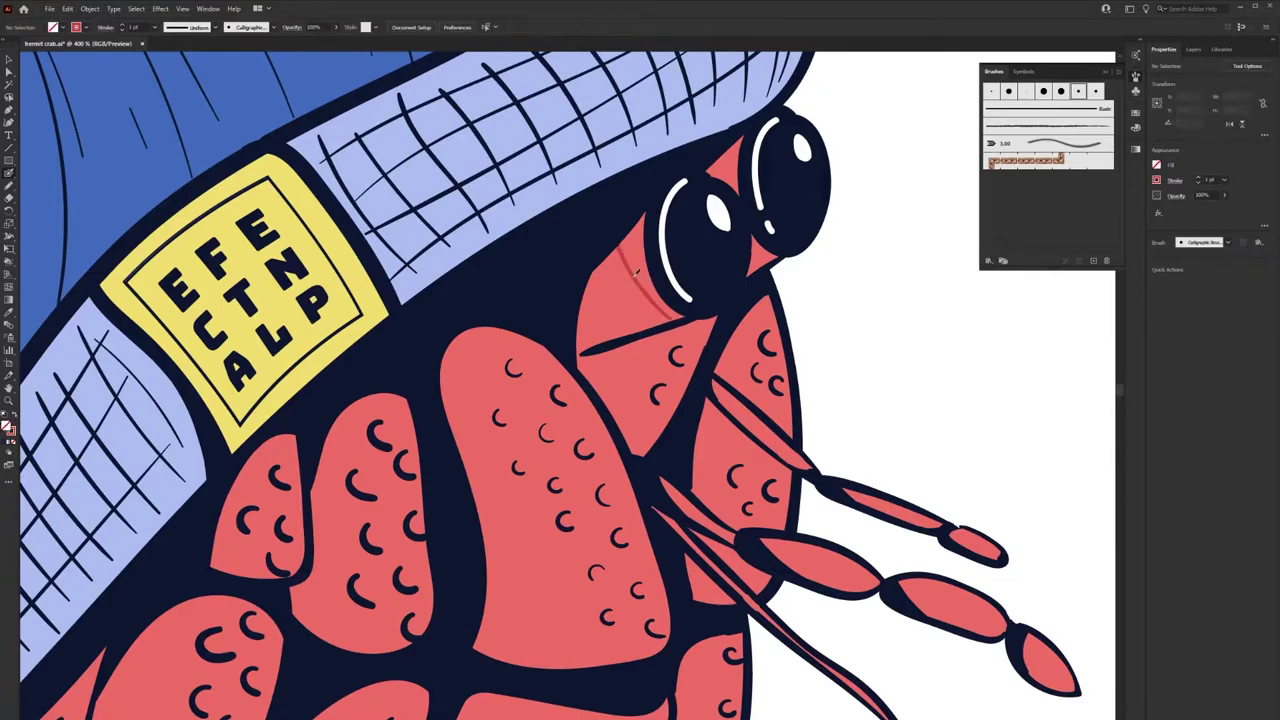
drag(615, 220, 682, 316)
key(ctrl+z)
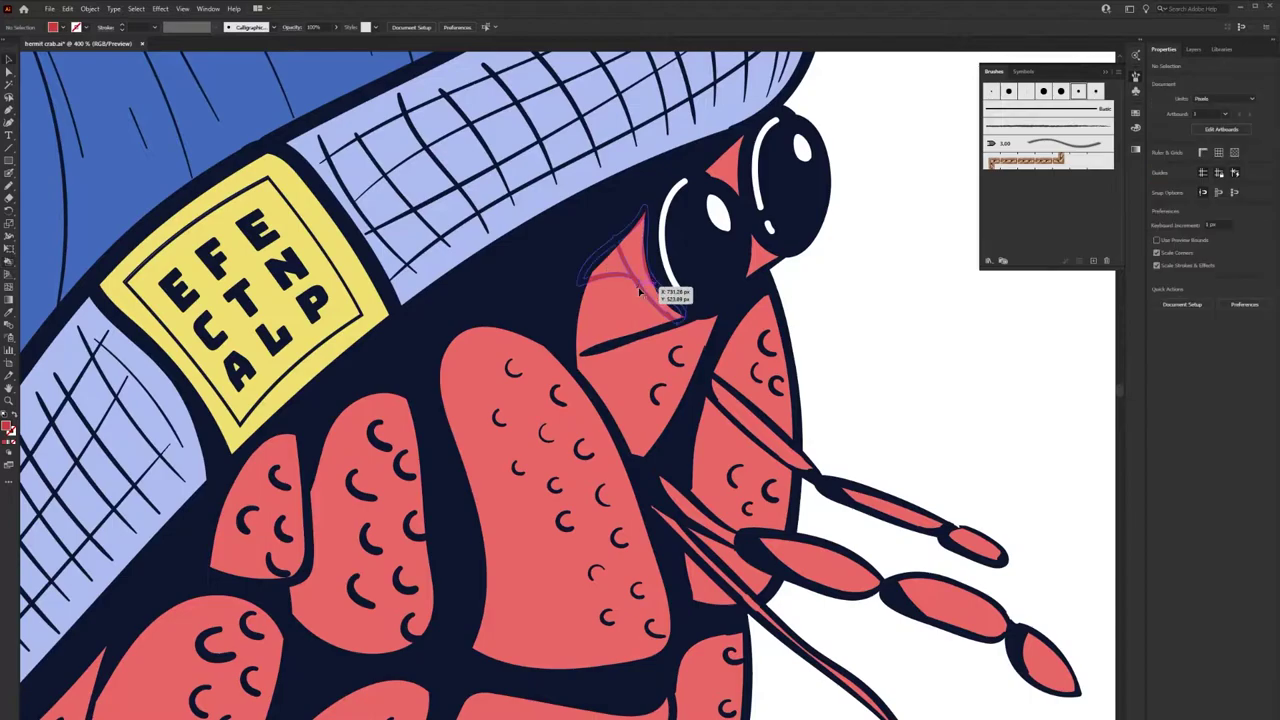
drag(674, 290, 605, 245)
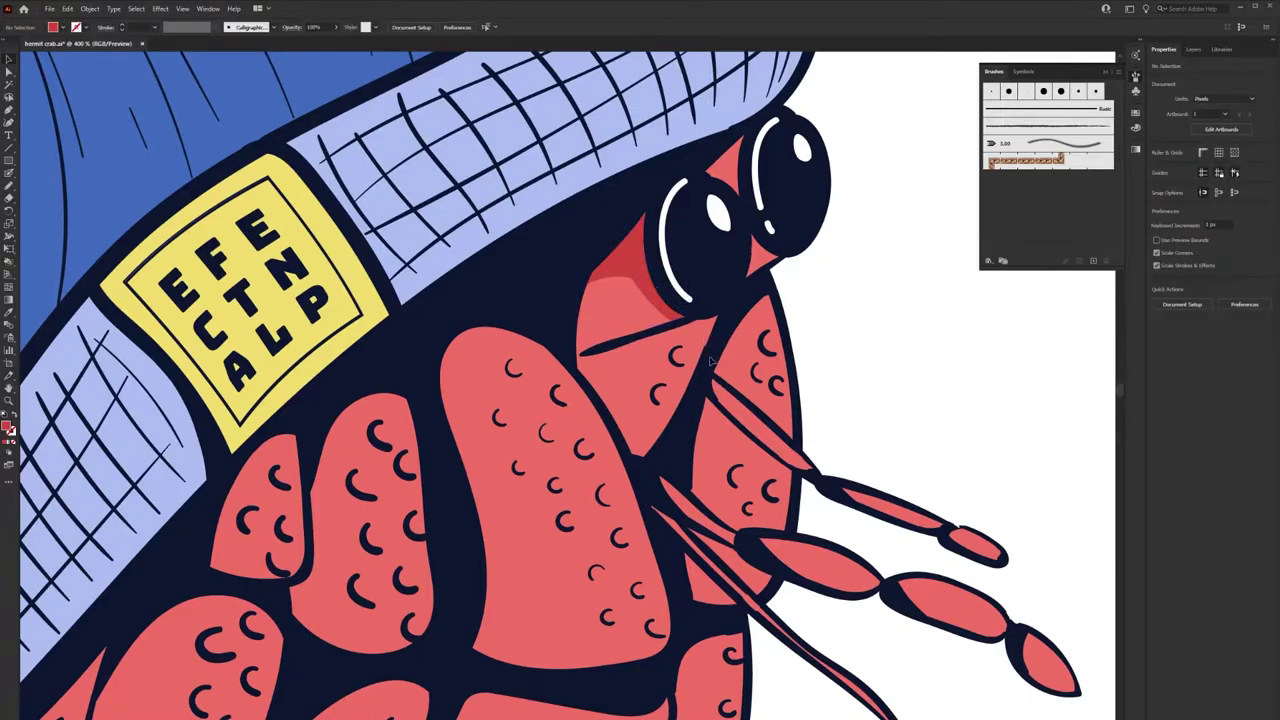
Shade five C-shaped spots on the crab's body darker red
key(b)
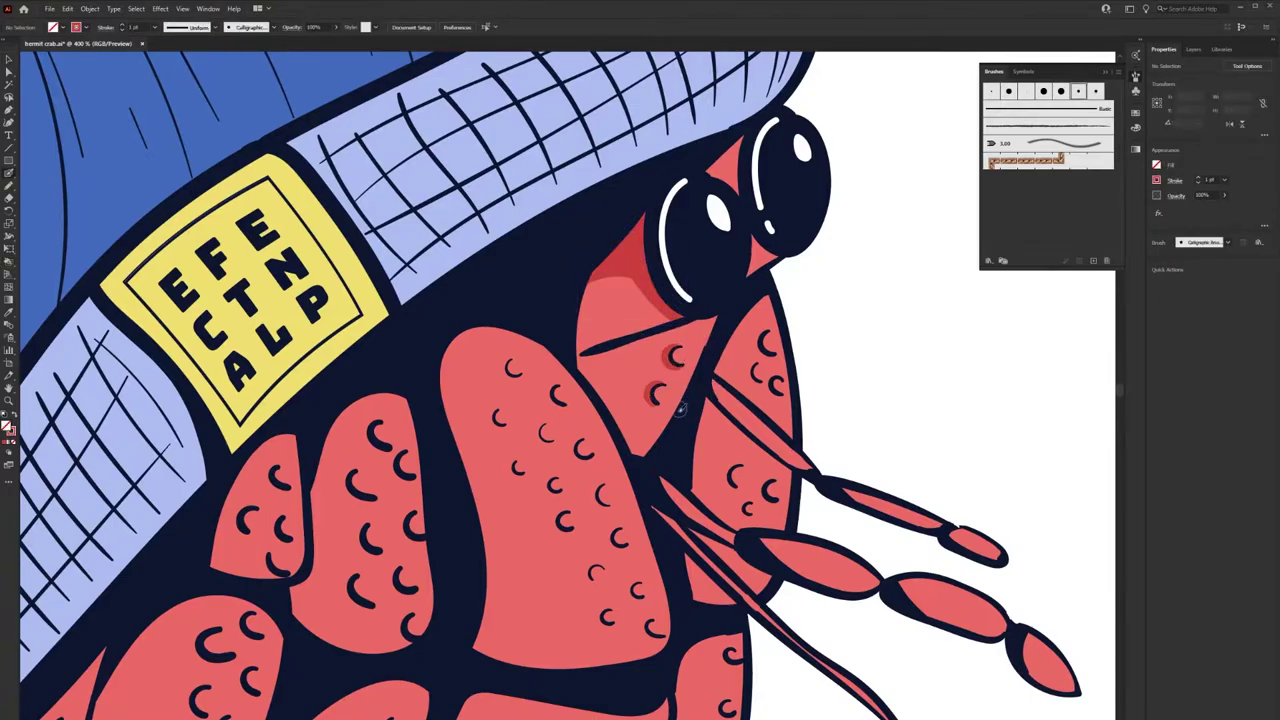
drag(674, 352, 682, 362)
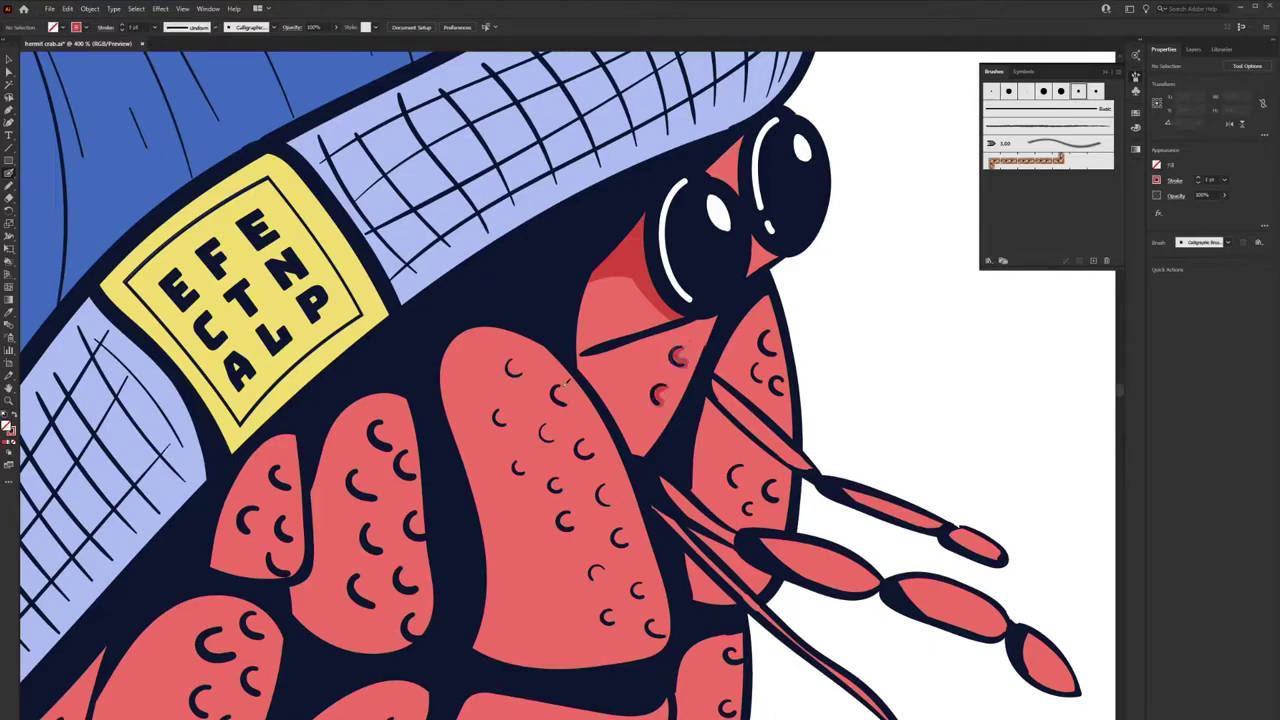
drag(556, 390, 566, 400)
drag(580, 445, 589, 453)
drag(601, 489, 609, 499)
drag(616, 534, 621, 540)
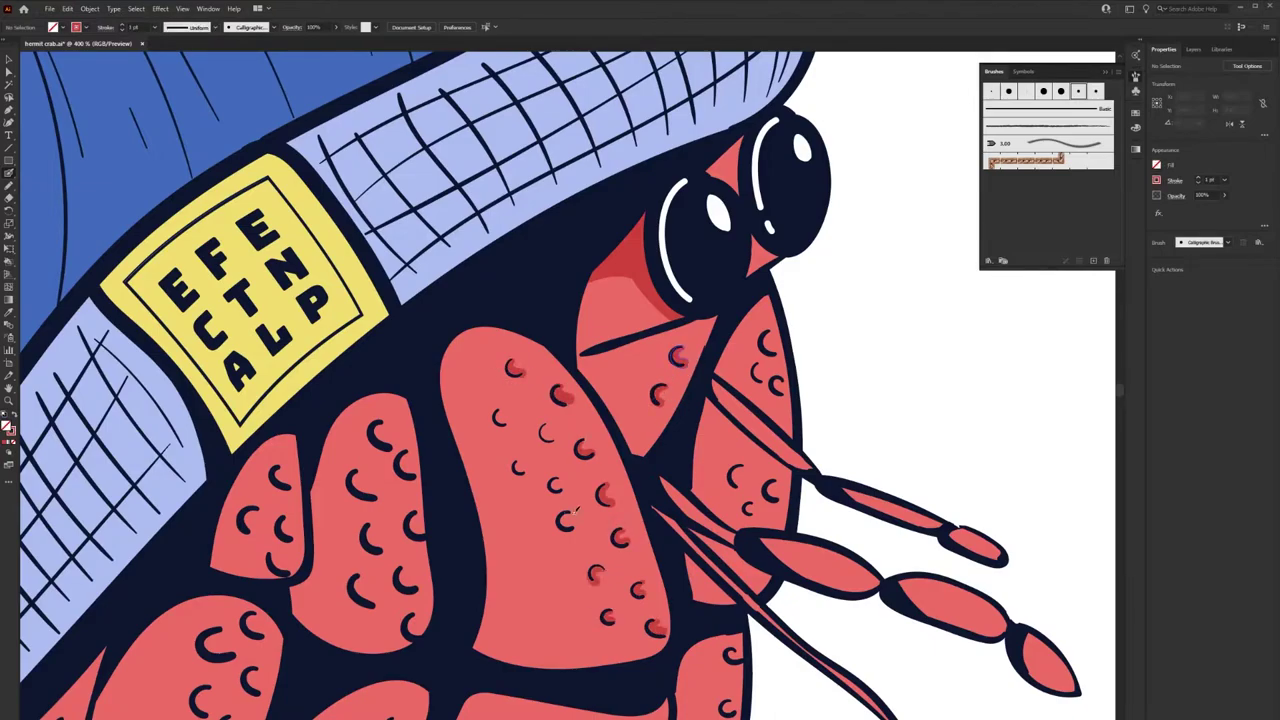
scroll(504, 418, down, 5)
scroll(552, 390, up, 3)
scroll(560, 400, up, 2)
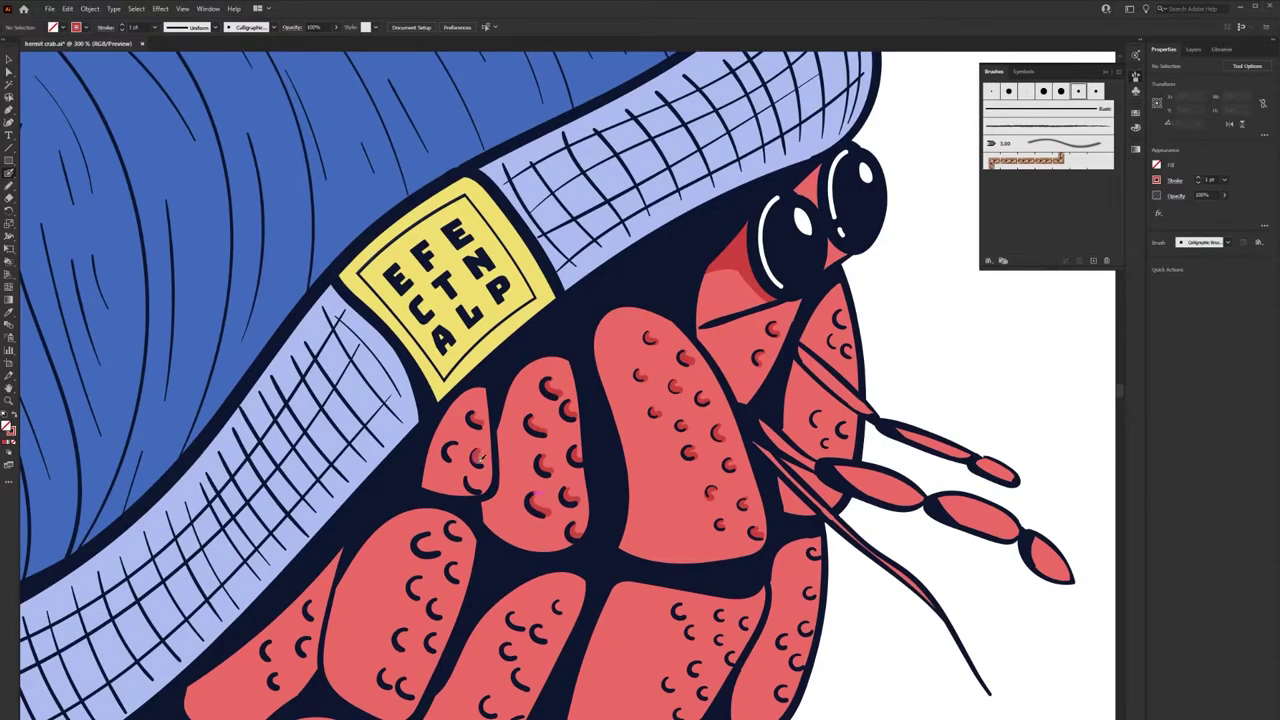
Paint darker shading along the upper and lower antenna segments
scroll(588, 510, down, 3)
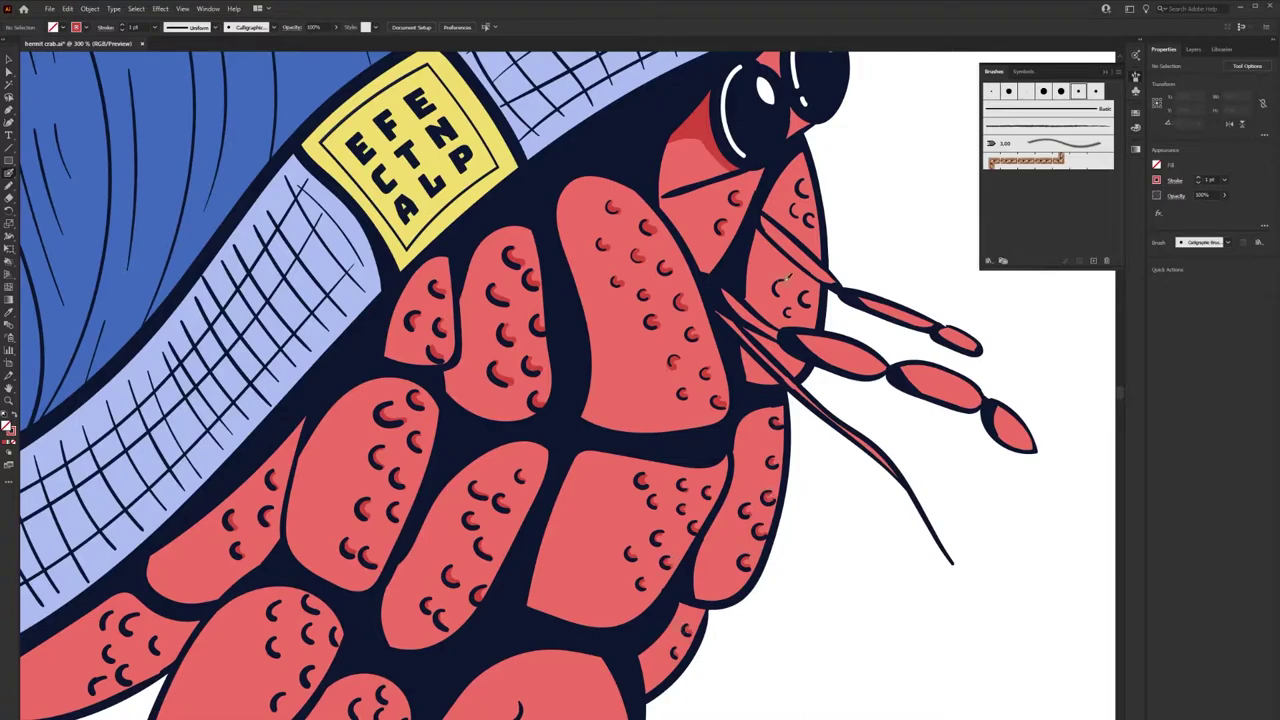
mouse_move(798, 203)
mouse_down()
mouse_move(864, 297)
mouse_move(736, 300)
mouse_up()
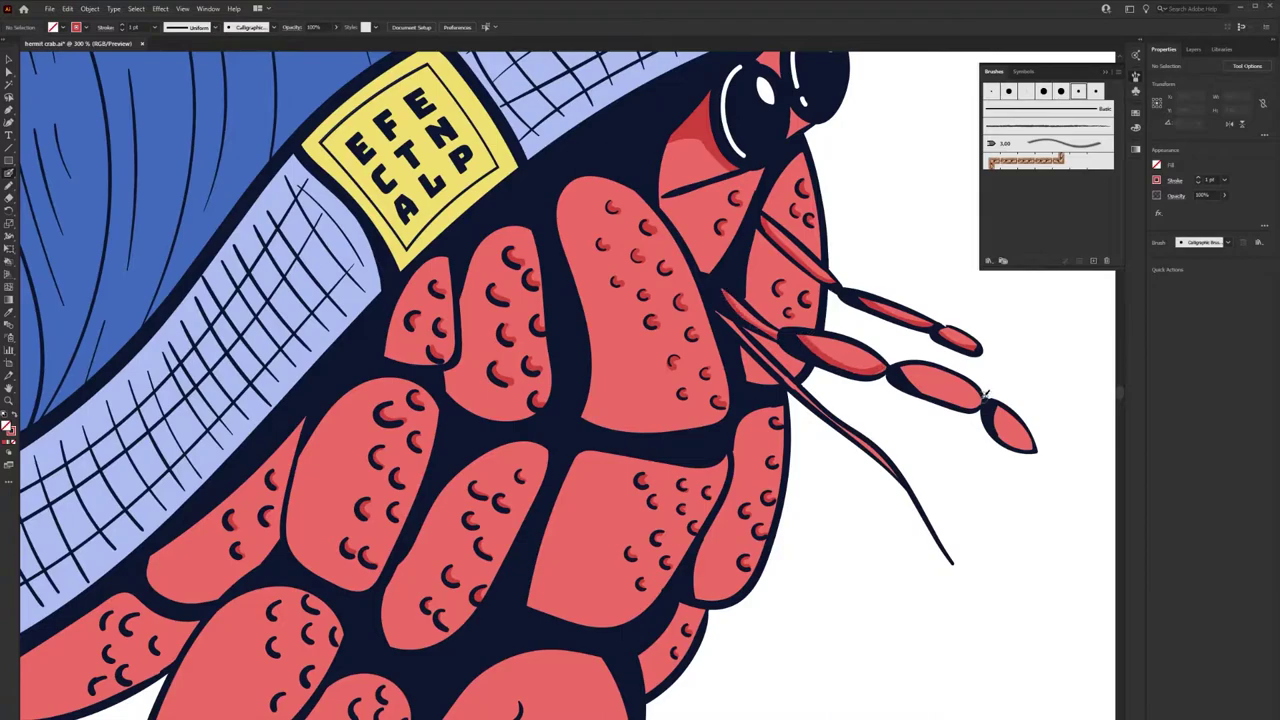
drag(905, 368, 1005, 420)
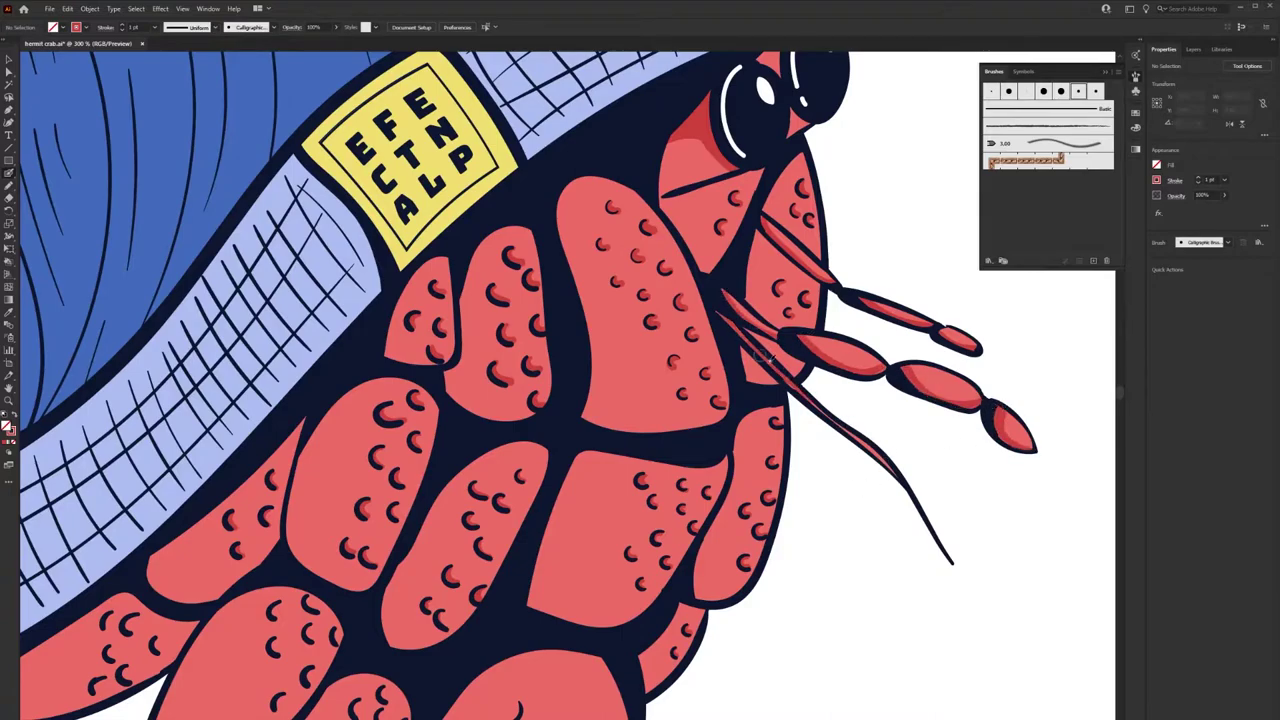
Add a short dark shading stroke across the crab's face, redrawing it shorter
scroll(640, 430, left, 5)
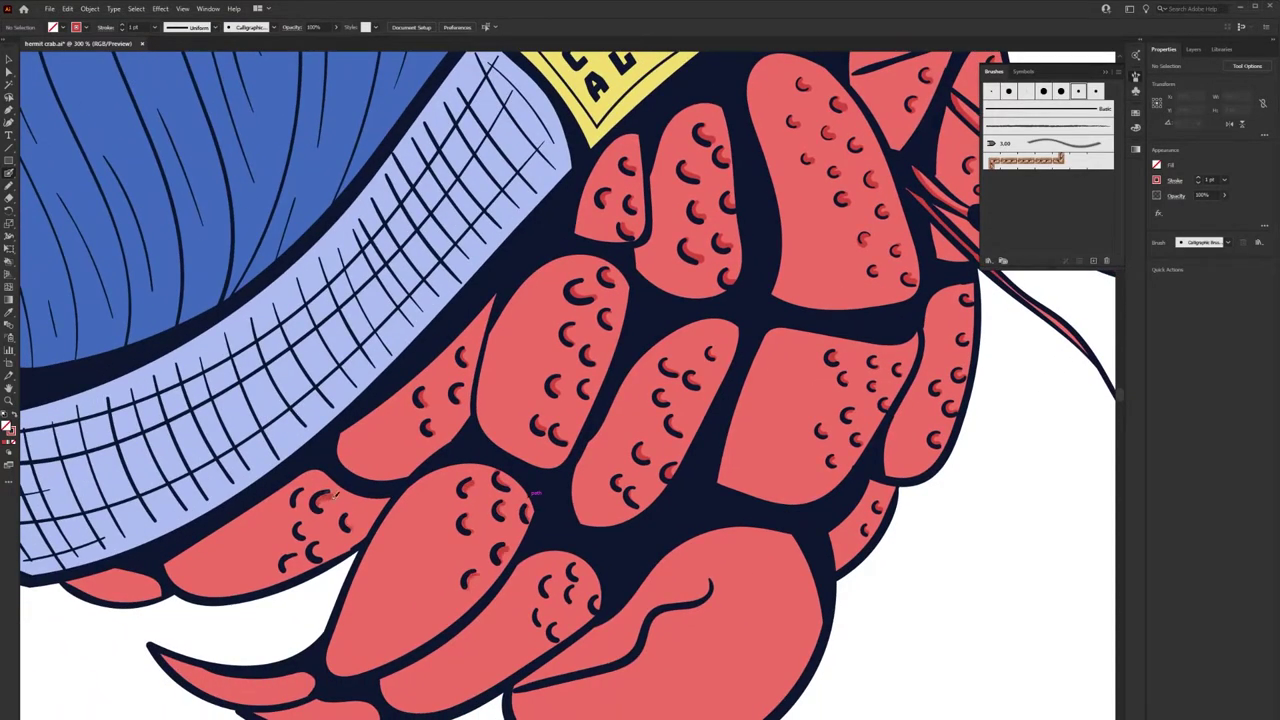
scroll(510, 518, down, 3)
scroll(557, 478, down, 5)
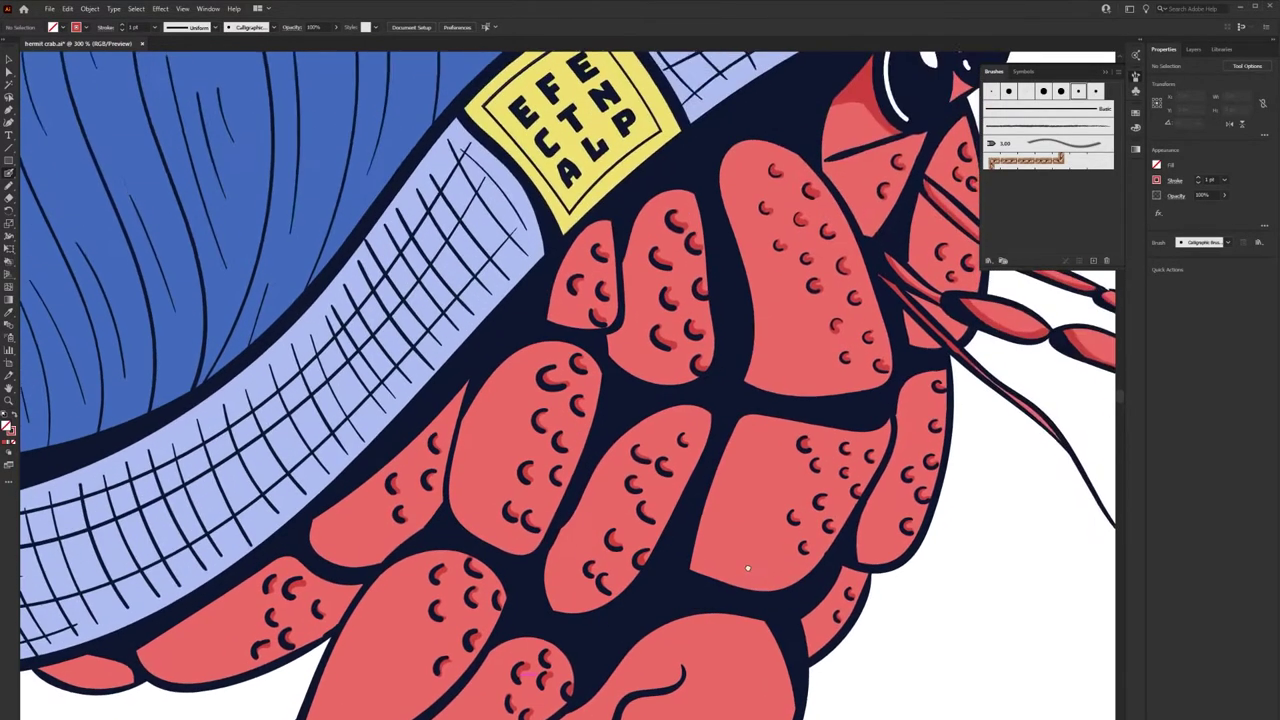
scroll(728, 318, up, 5)
drag(728, 318, 767, 322)
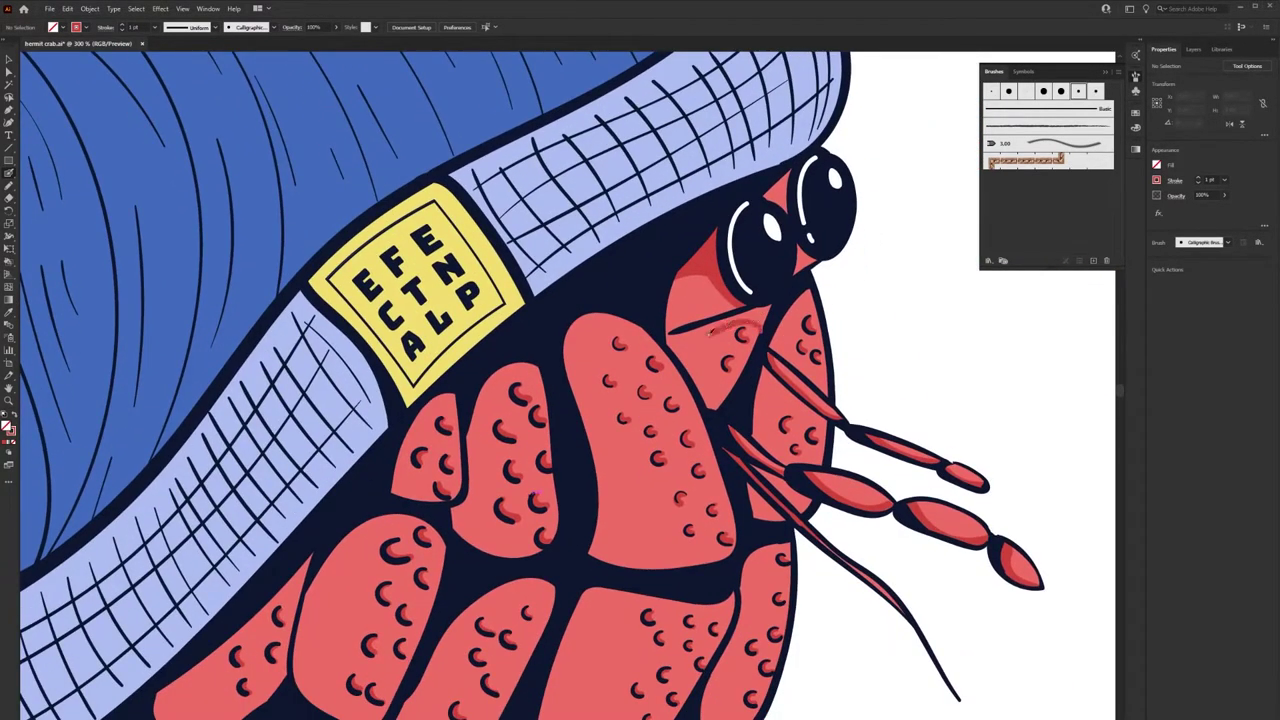
key(ctrl+z)
drag(662, 338, 718, 323)
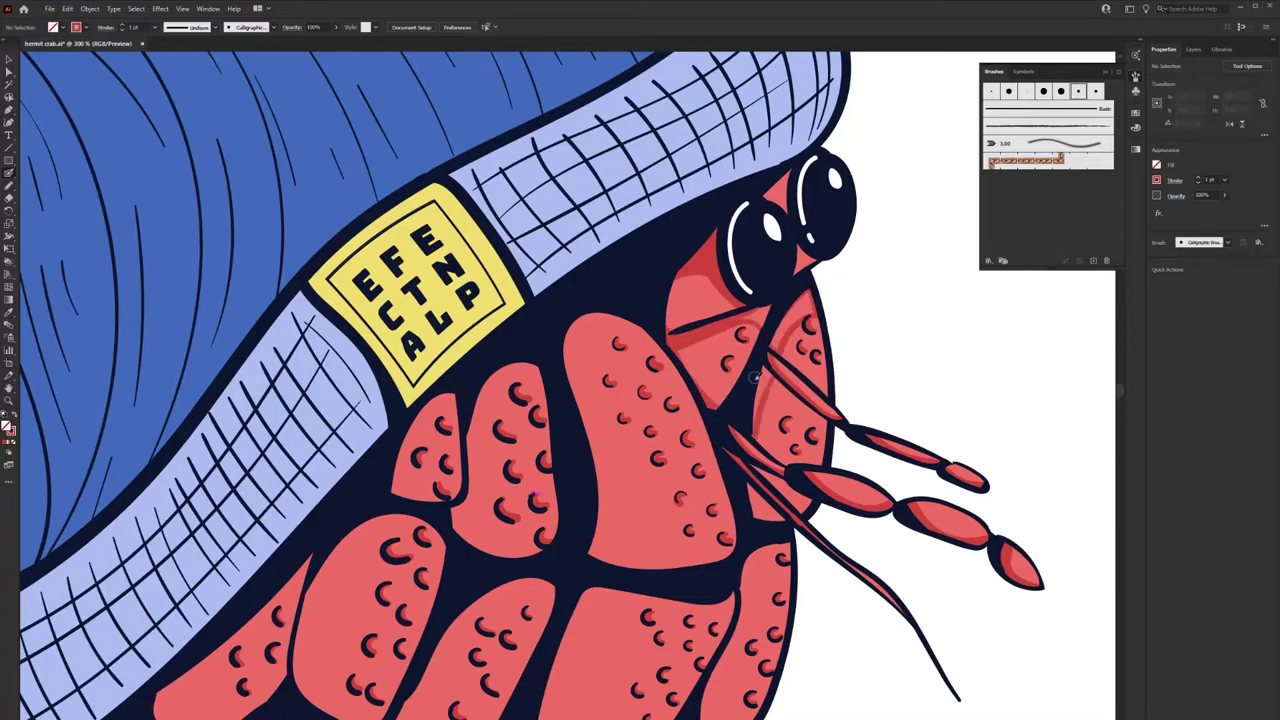
Shade the antenna base beside the face, then deselect and zoom out
scroll(820, 300, down, 3)
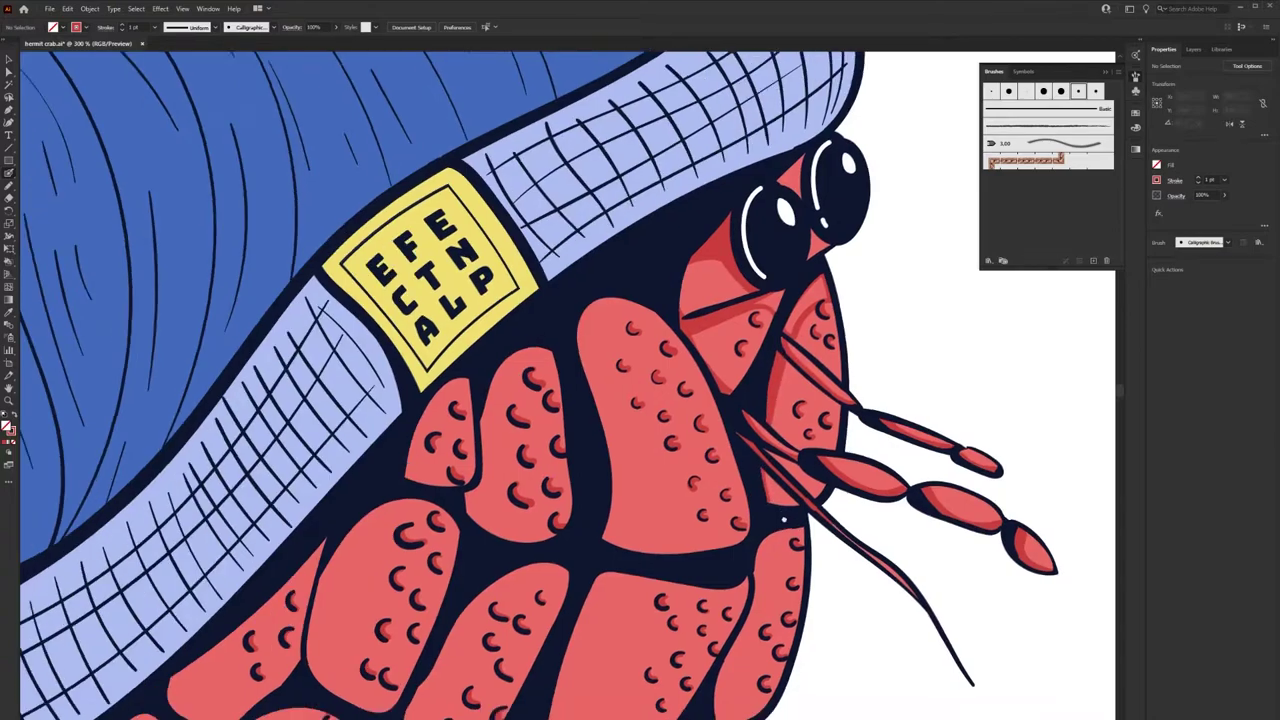
drag(862, 220, 866, 230)
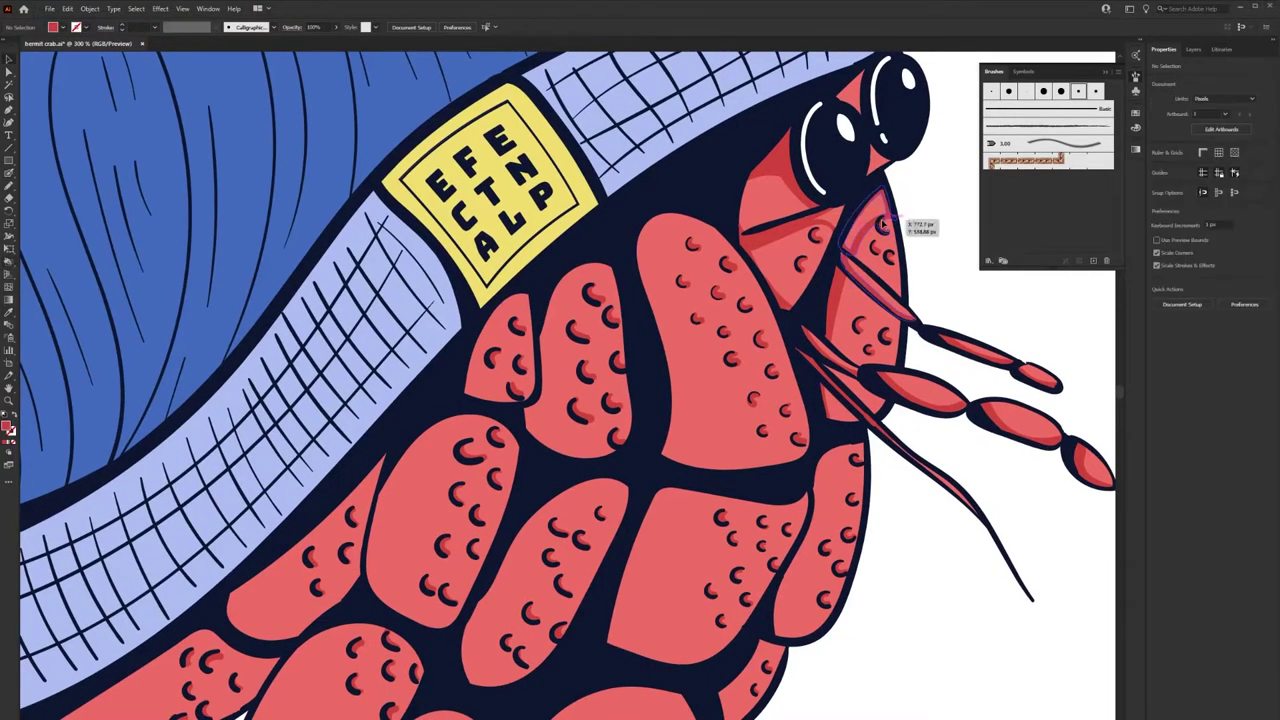
click(880, 225)
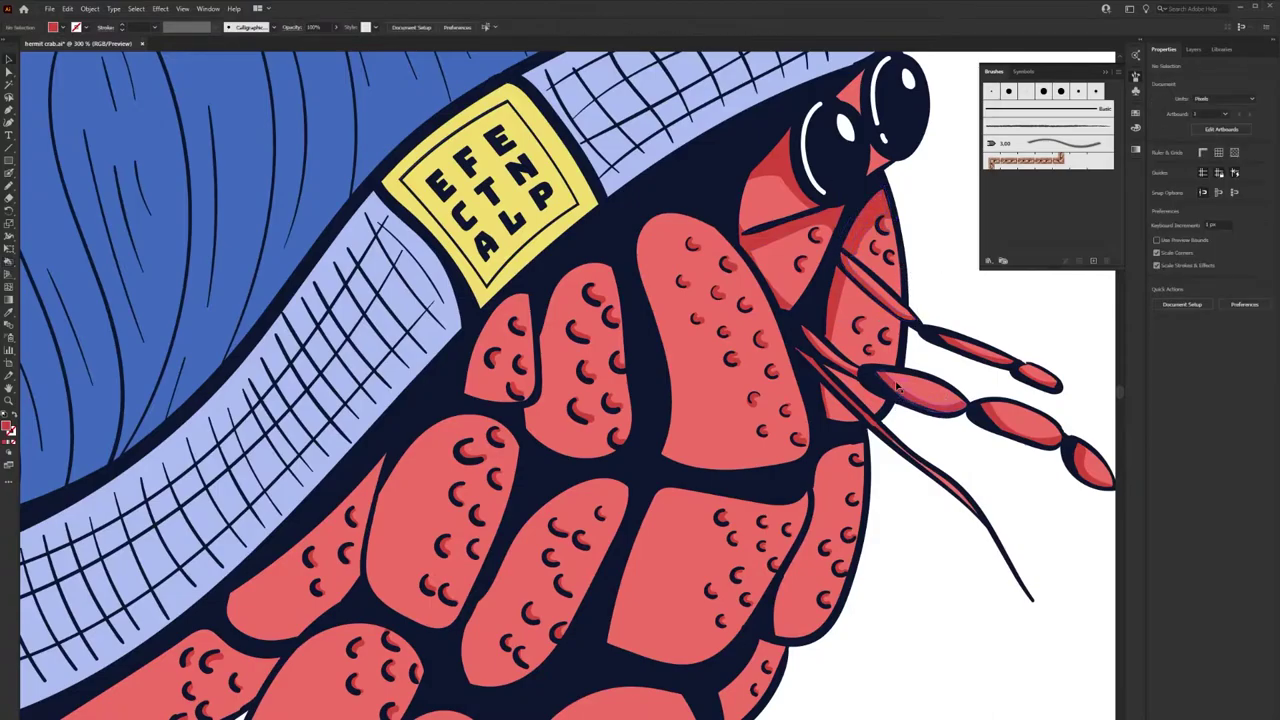
scroll(905, 280, down, 2)
key(ctrl+minus)
key(ctrl+shift+a)
Shade the leg and shell segment edges with dark-red calligraphic strokes
click(1060, 91)
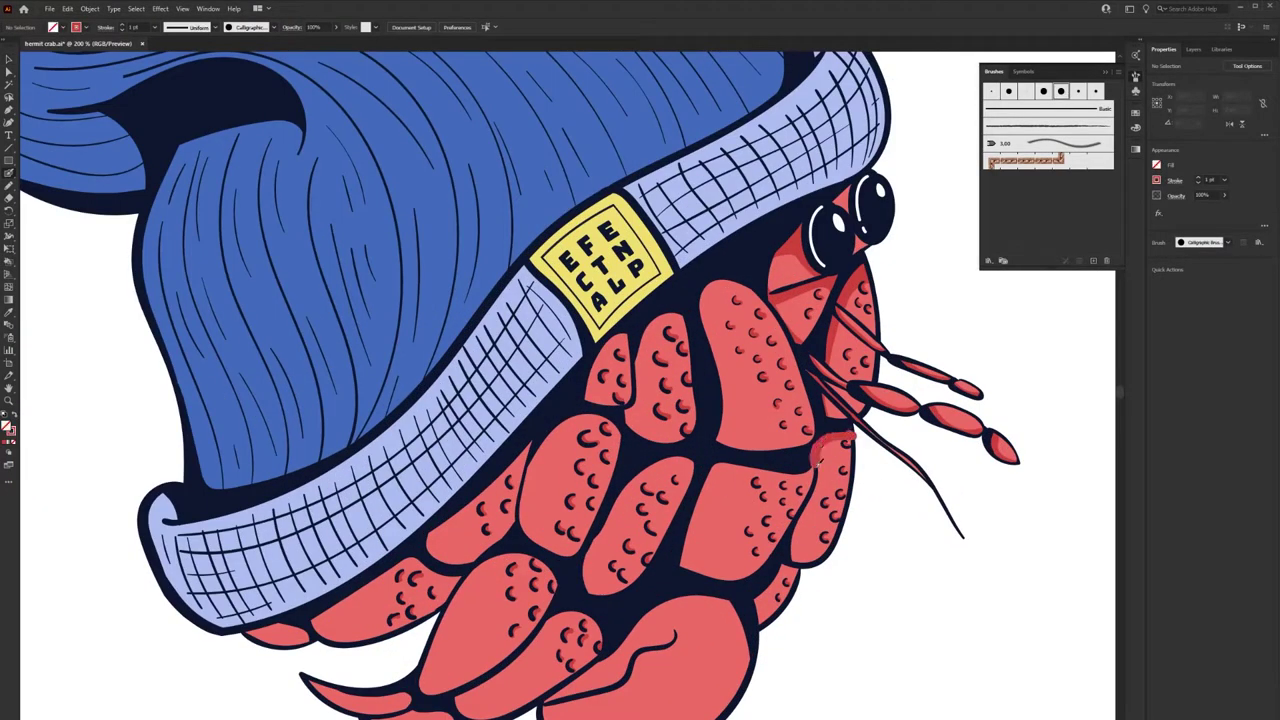
drag(850, 432, 800, 560)
drag(757, 287, 720, 440)
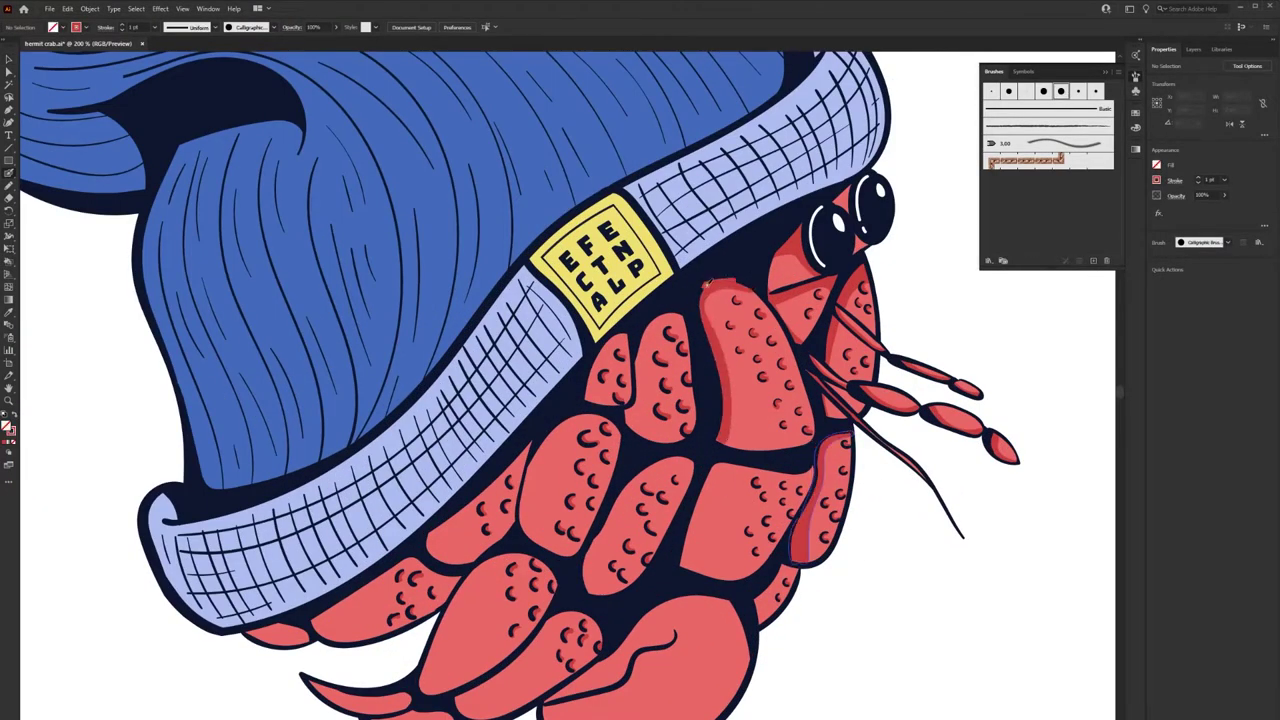
drag(652, 322, 628, 430)
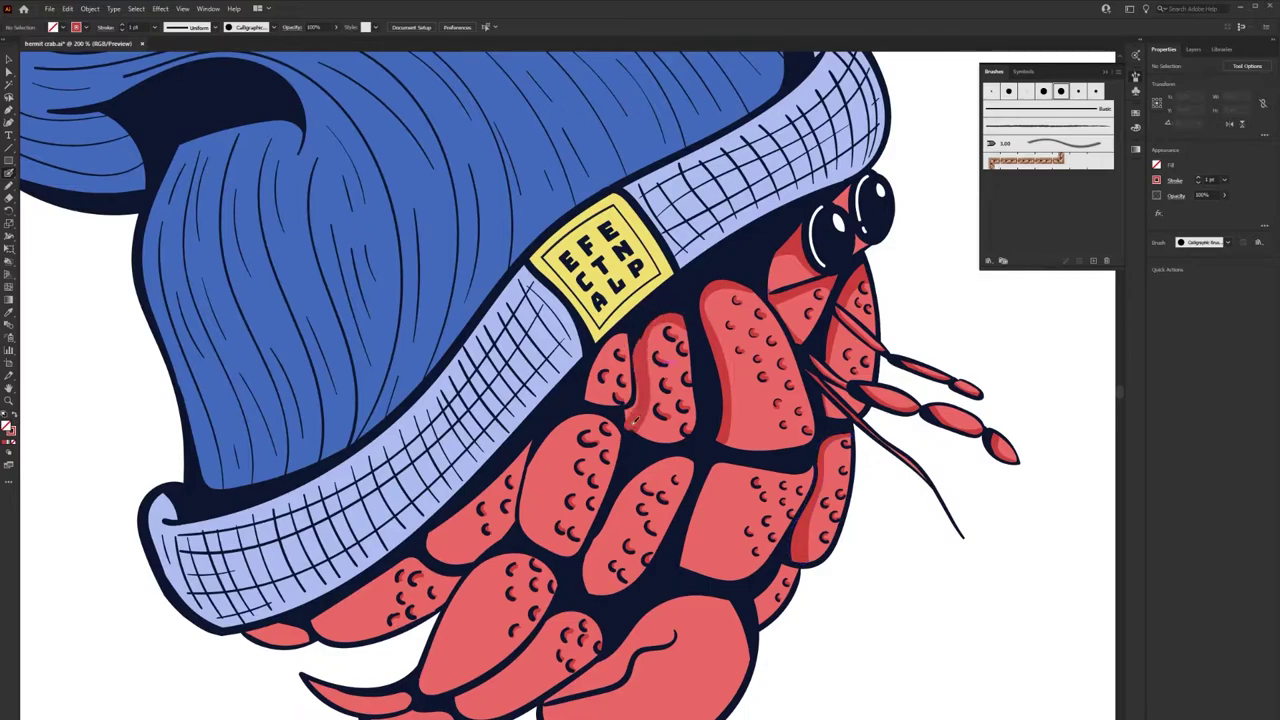
drag(622, 336, 588, 405)
drag(710, 468, 806, 488)
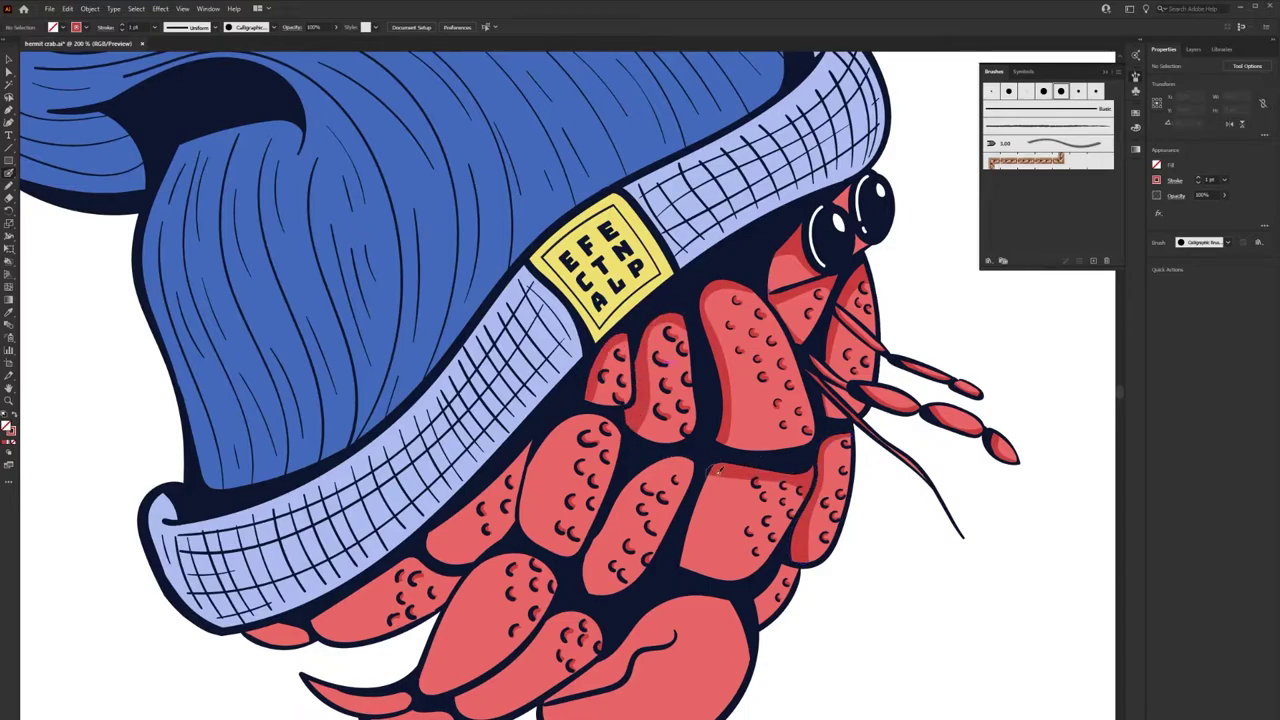
drag(720, 478, 692, 565)
drag(735, 467, 780, 379)
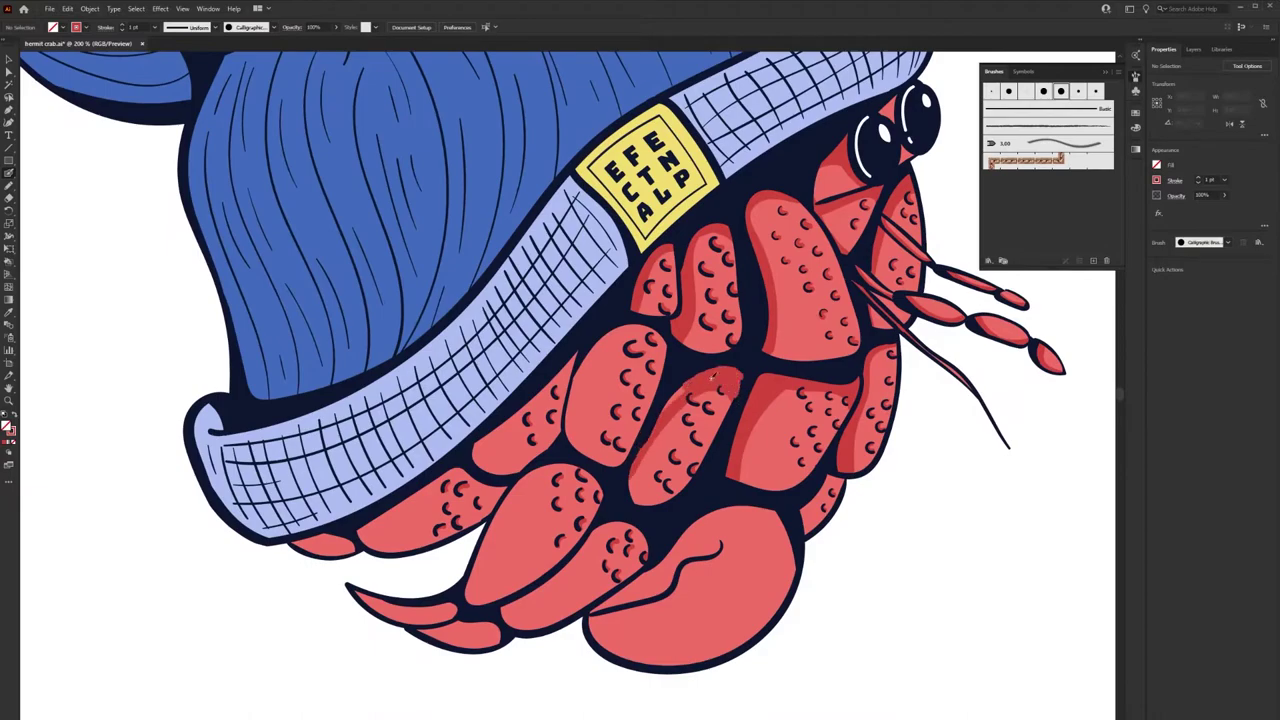
mouse_move(655, 250)
mouse_down()
mouse_move(588, 368)
mouse_move(572, 440)
mouse_up()
mouse_move(554, 388)
mouse_down()
mouse_move(476, 448)
mouse_move(572, 352)
mouse_move(506, 428)
mouse_move(383, 484)
mouse_up()
Shade the upper, lower and left edges of the claws dark red
drag(490, 550, 420, 552)
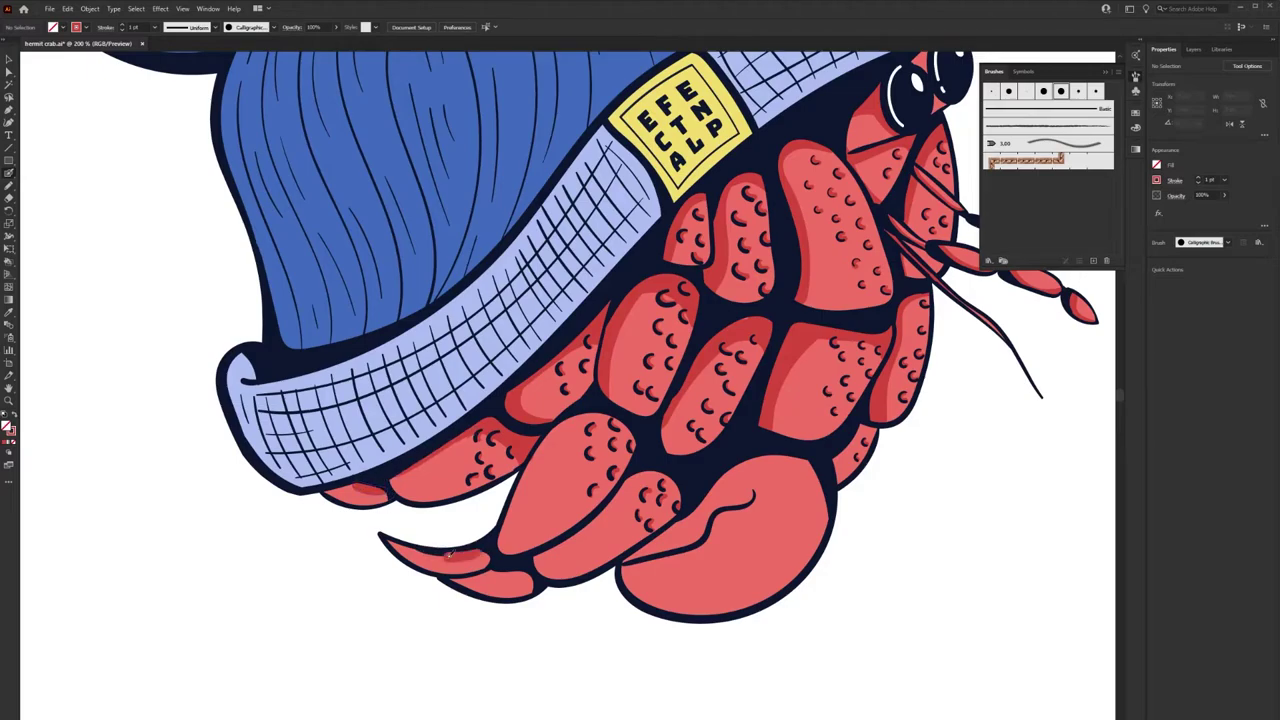
drag(532, 571, 470, 573)
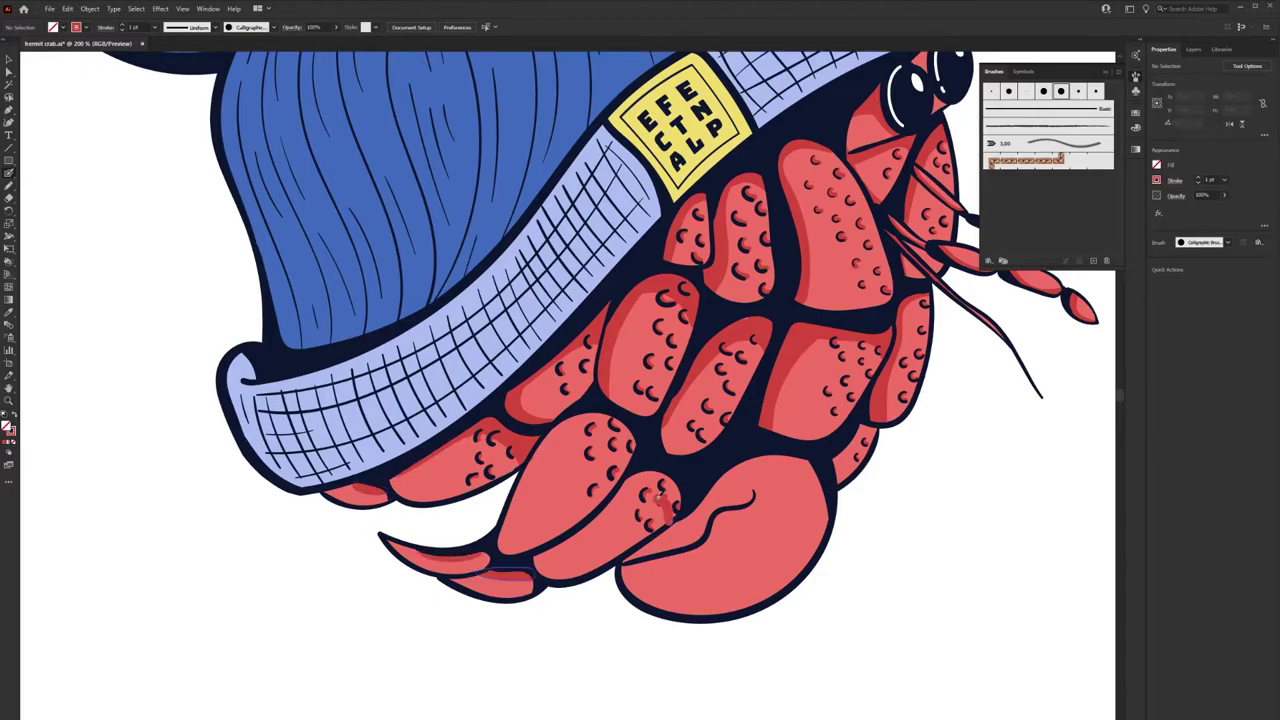
drag(628, 482, 538, 555)
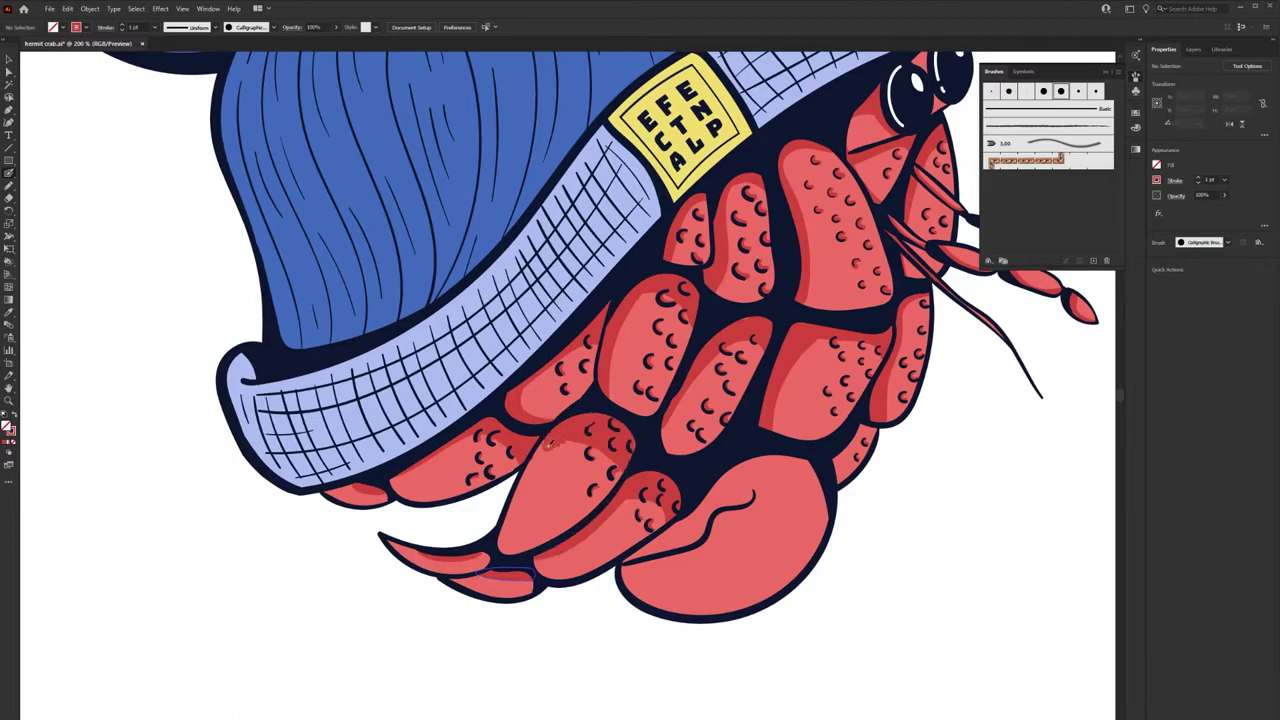
drag(555, 440, 502, 545)
scroll(552, 538, down, 1)
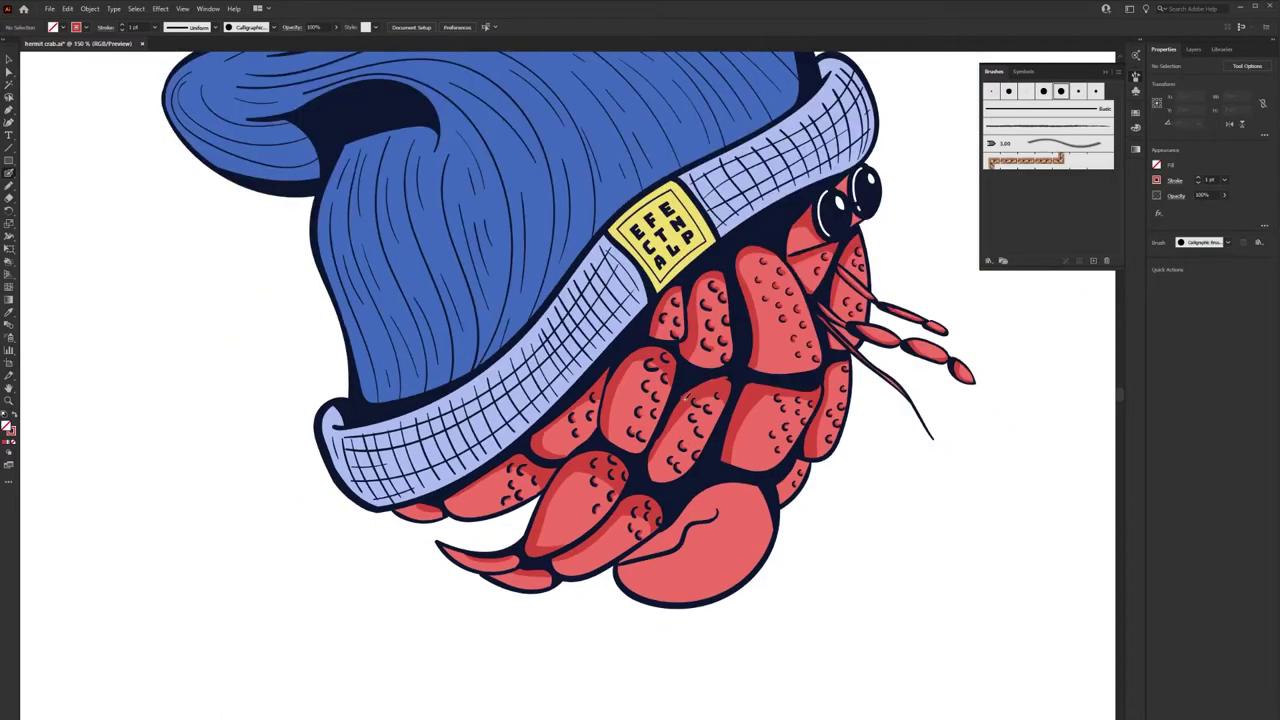
scroll(600, 490, right, 2)
drag(696, 452, 608, 464)
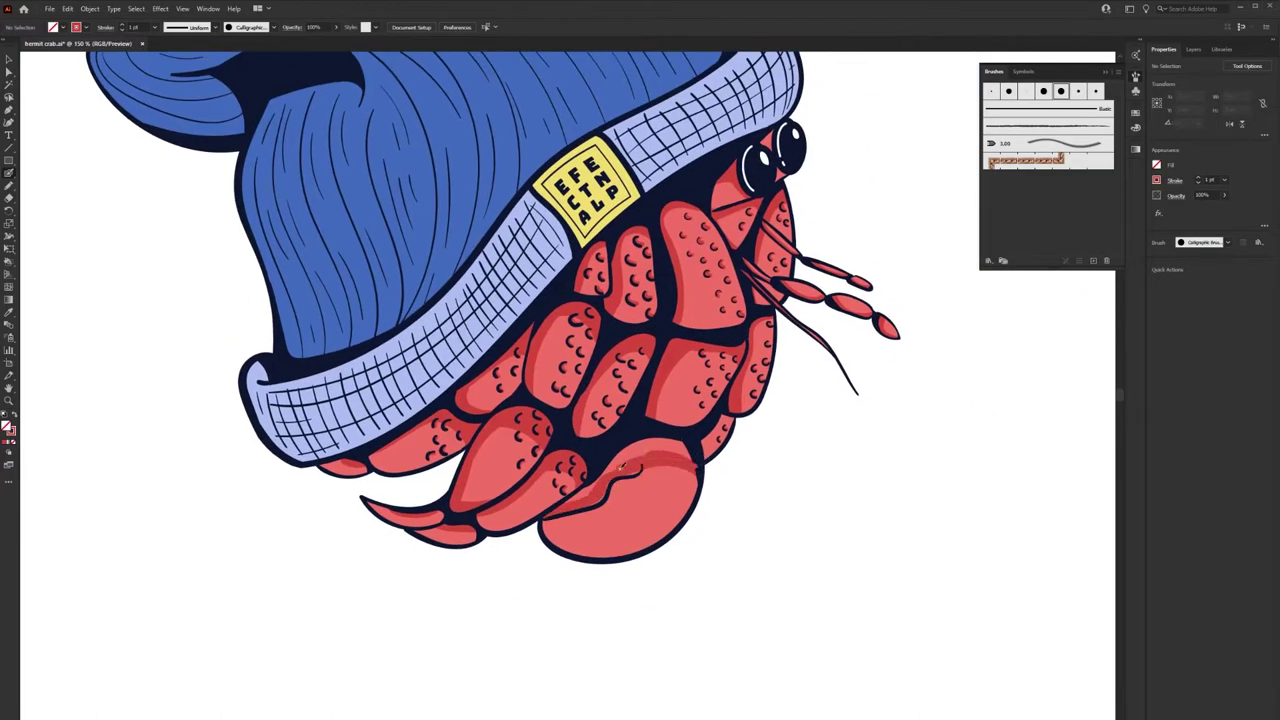
scroll(646, 443, down, 1)
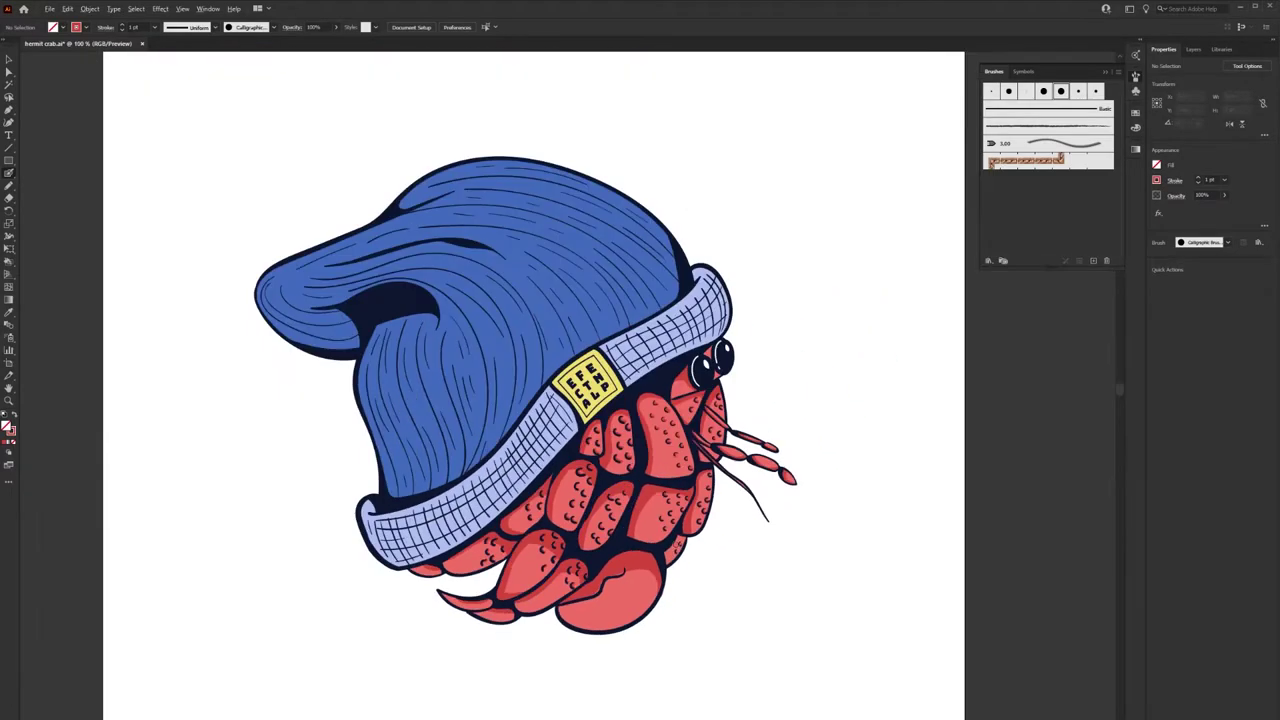
scroll(732, 394, up, 3)
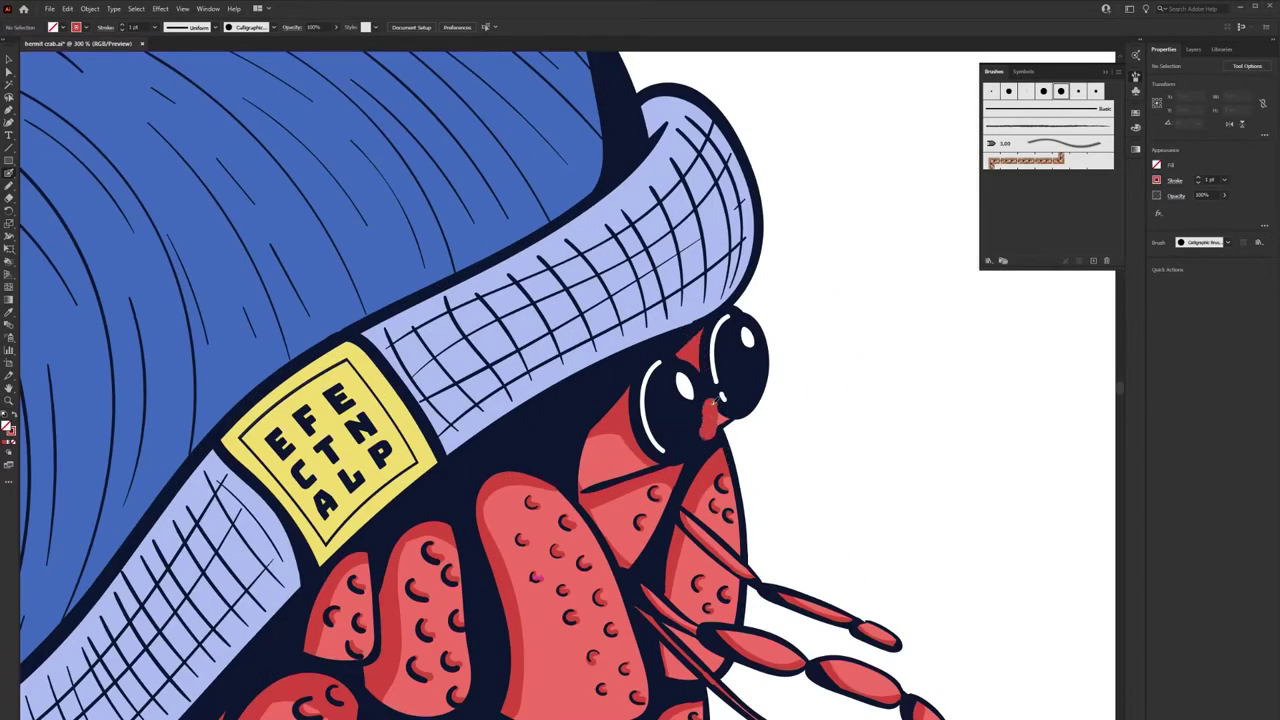
scroll(714, 420, down, 2)
scroll(641, 527, down, 1)
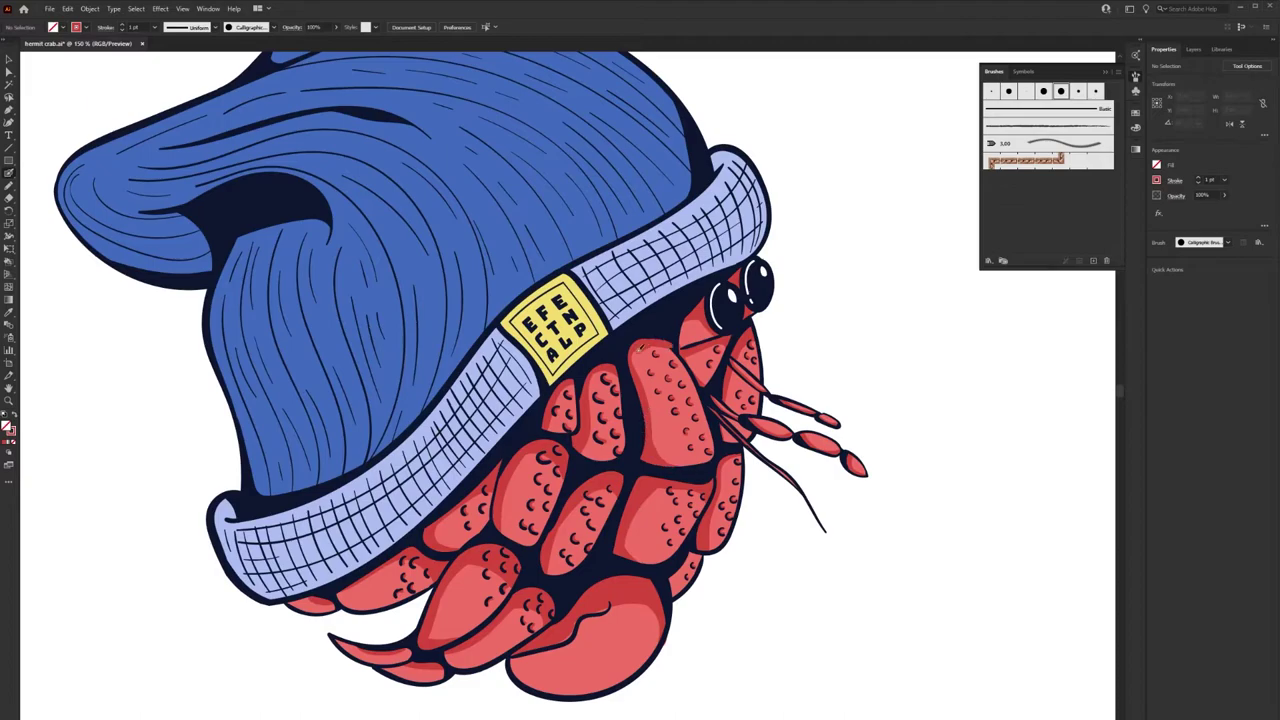
scroll(640, 350, down, 2)
scroll(640, 350, left, 1)
scroll(682, 587, down, 2)
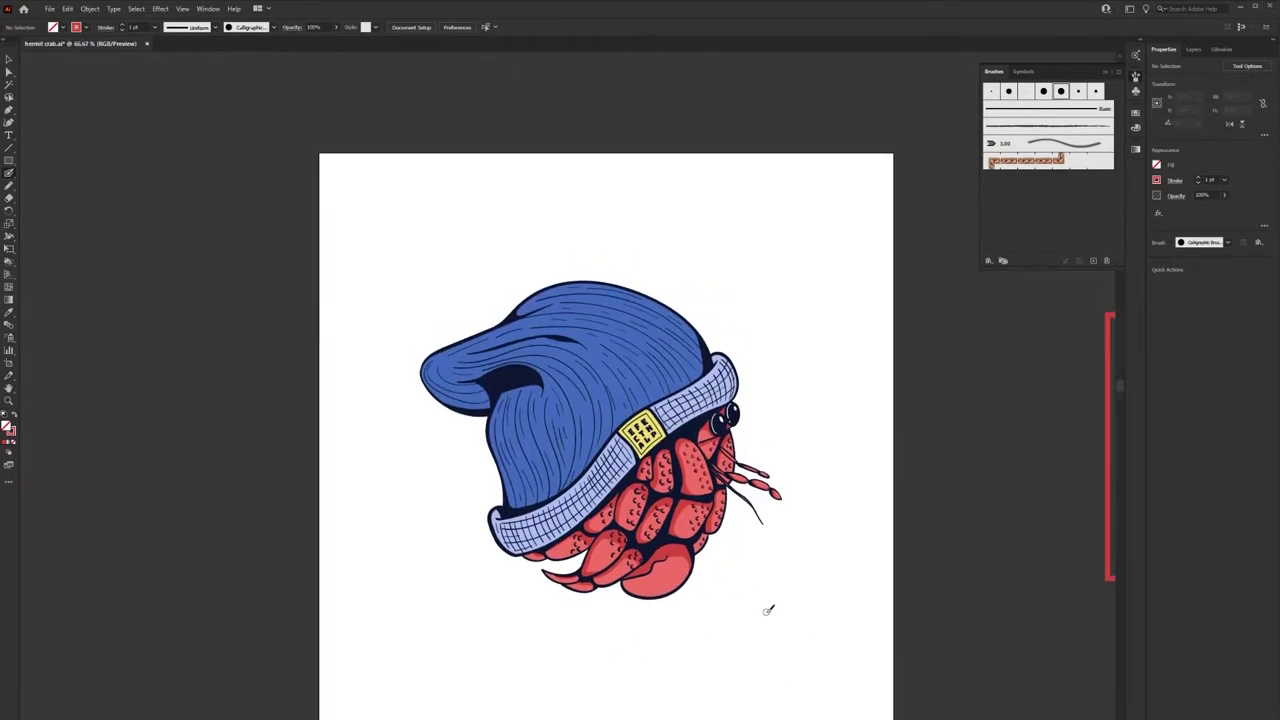
scroll(768, 609, down, 1)
Set a new stroke colour and hatch the lower-left end of the cuff
click(1157, 179)
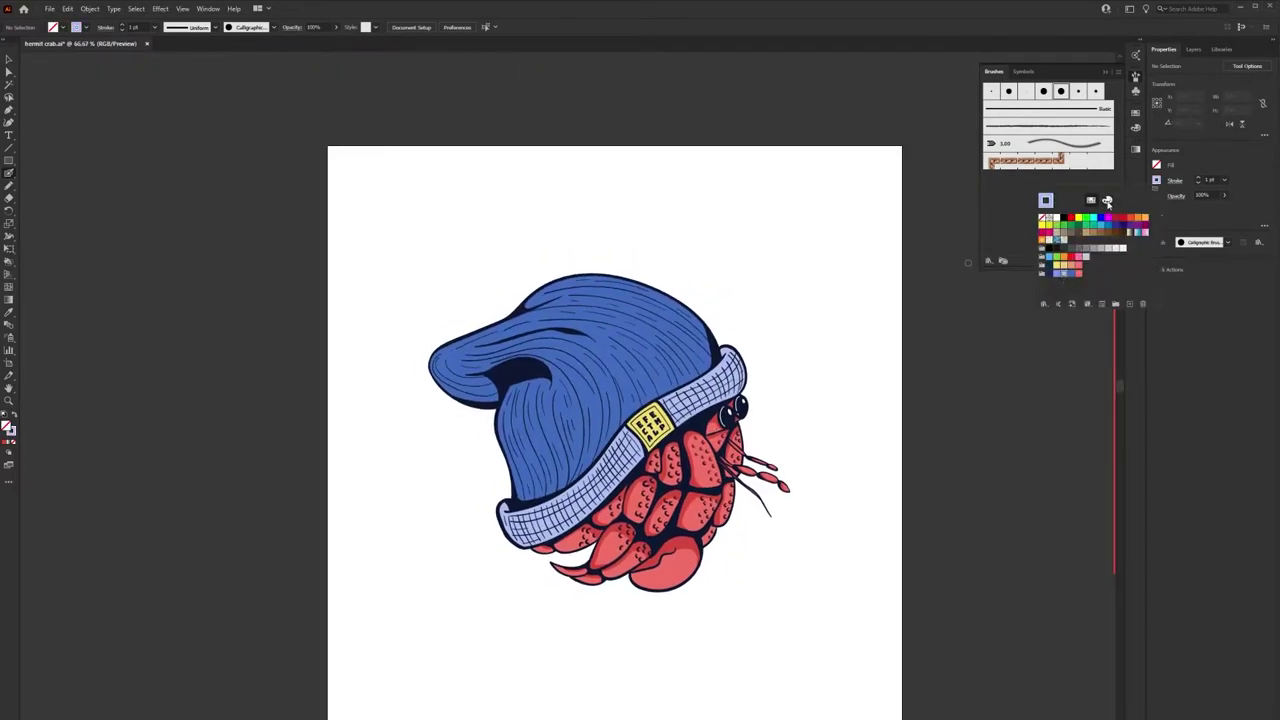
shift+click(1157, 180)
scroll(640, 450, up, 2)
scroll(500, 500, left, 2)
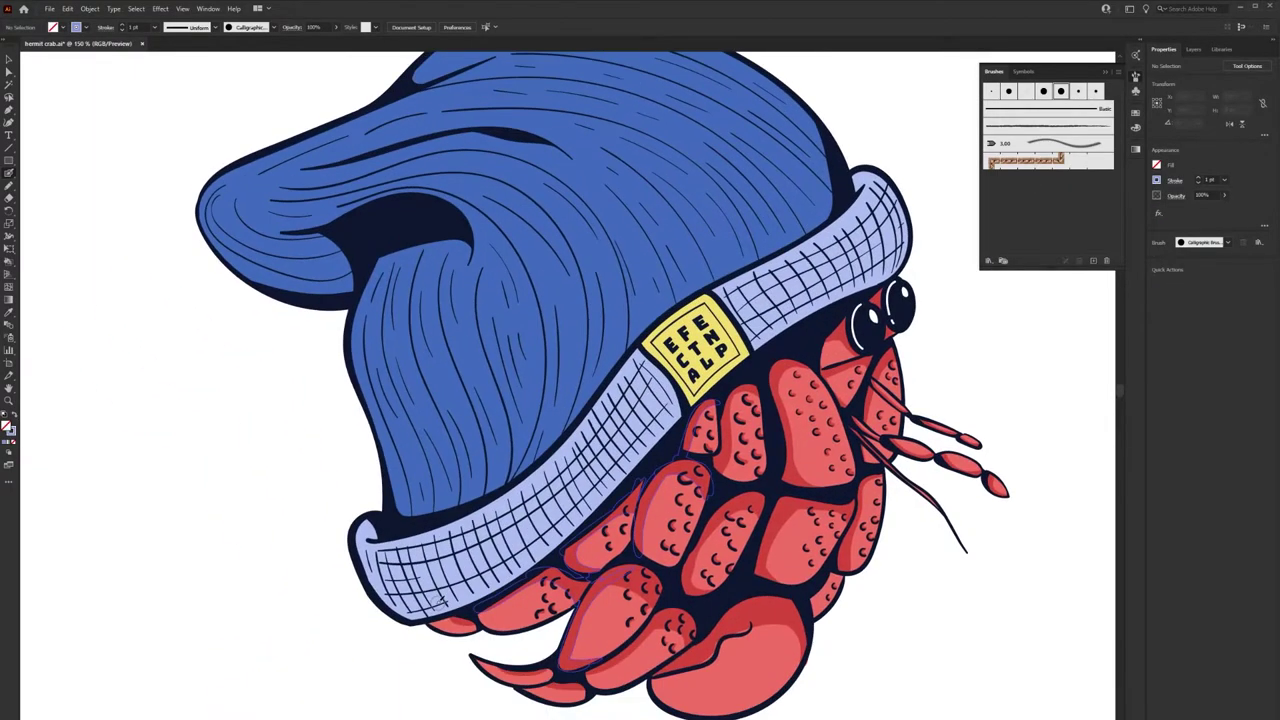
drag(438, 601, 360, 555)
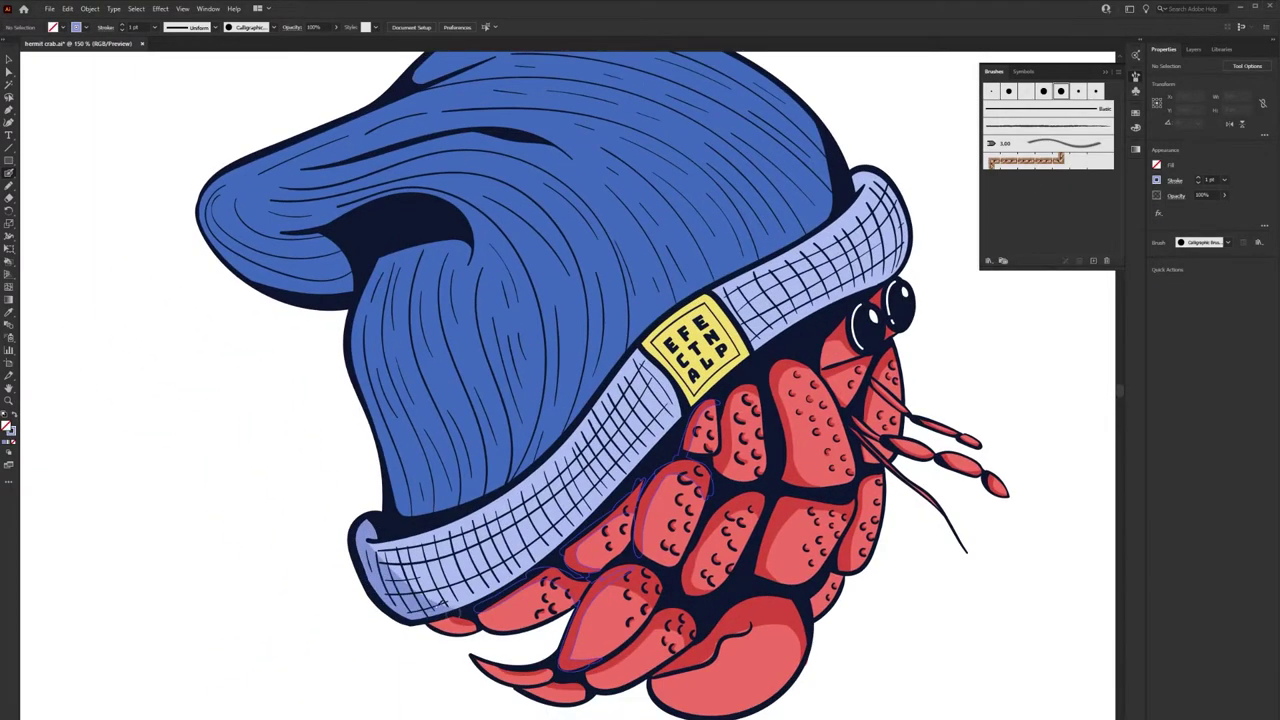
drag(442, 604, 372, 536)
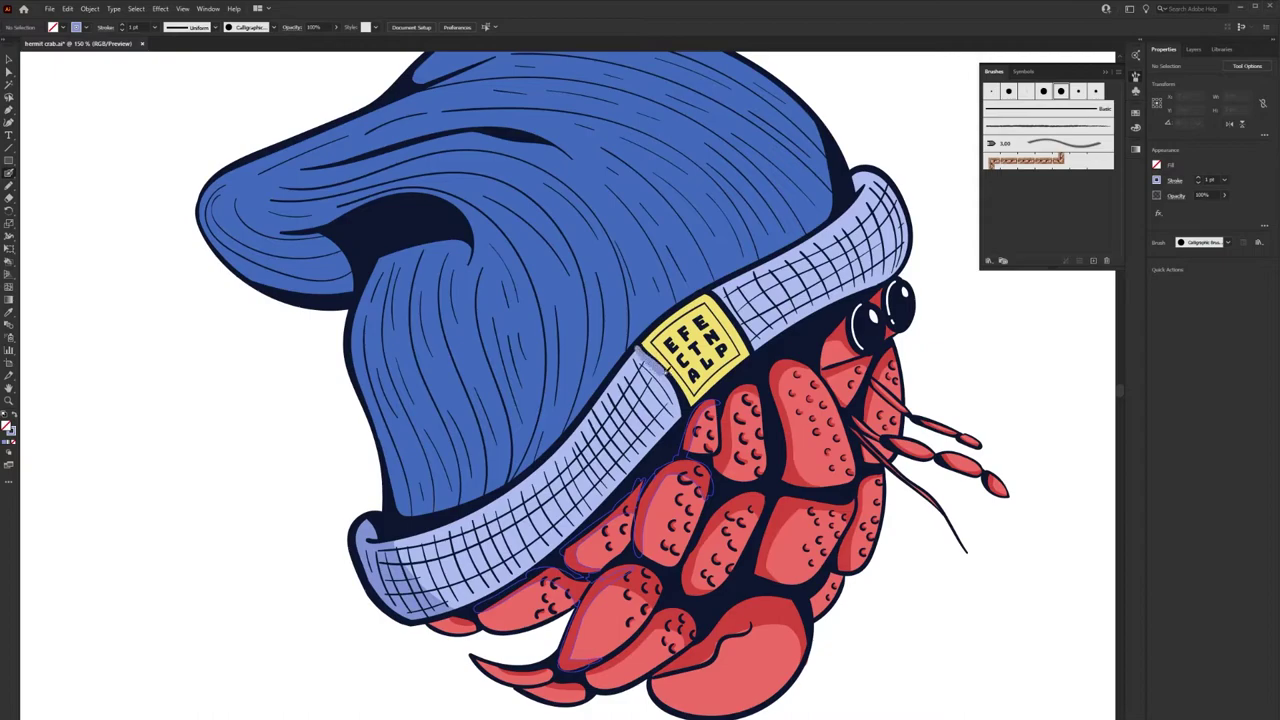
Hatch the cuff beside the yellow label and near the eyes
drag(640, 350, 678, 418)
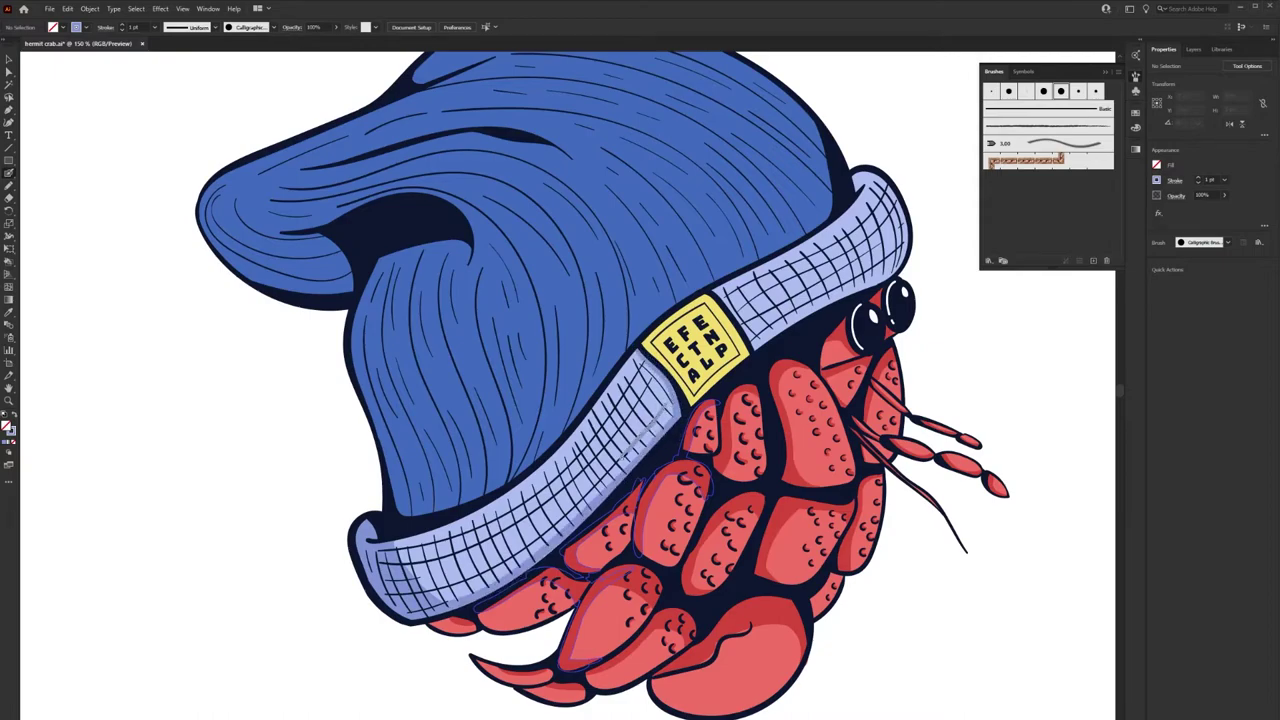
mouse_move(650, 378)
mouse_down()
mouse_move(460, 550)
mouse_move(400, 550)
mouse_up()
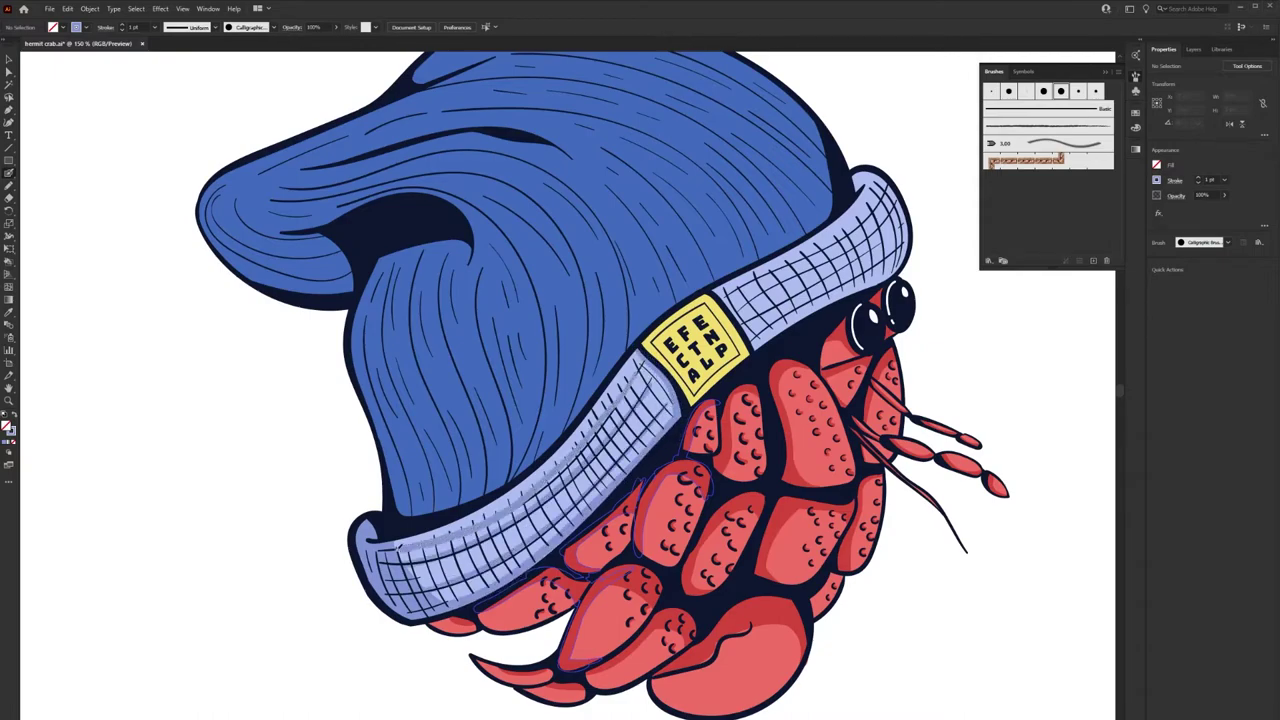
drag(658, 414, 440, 592)
drag(904, 244, 750, 334)
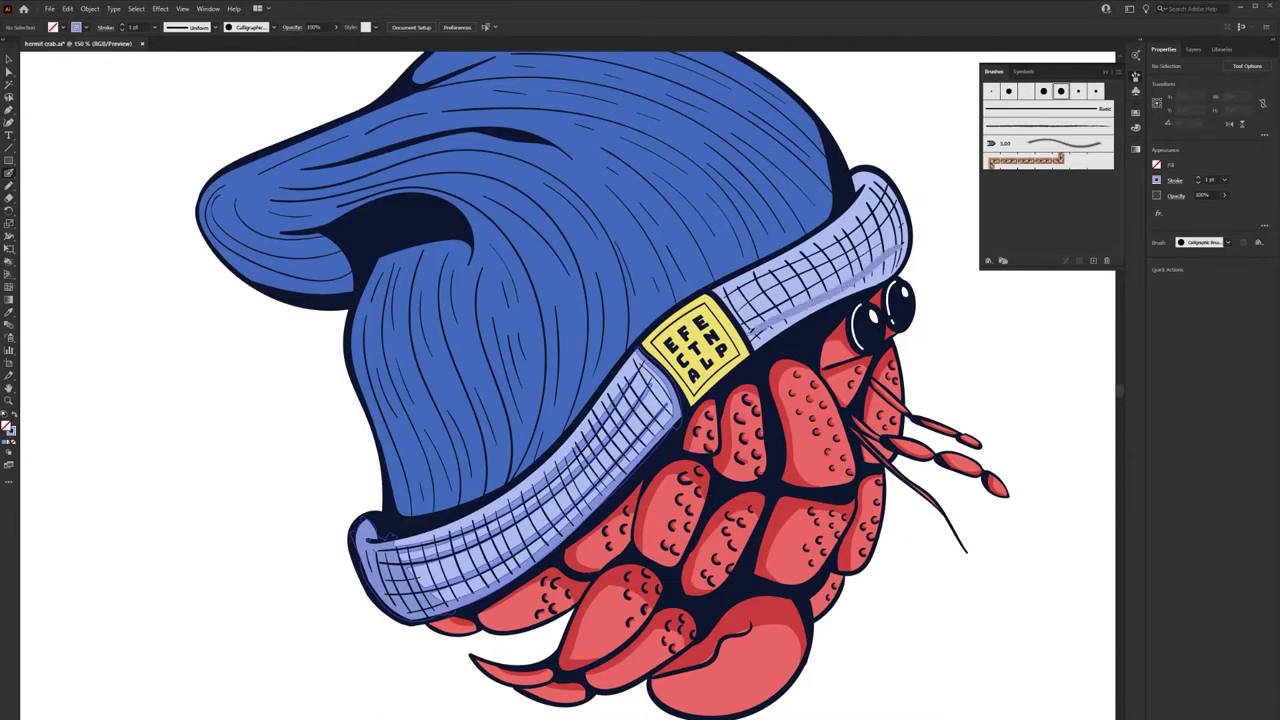
drag(915, 228, 755, 348)
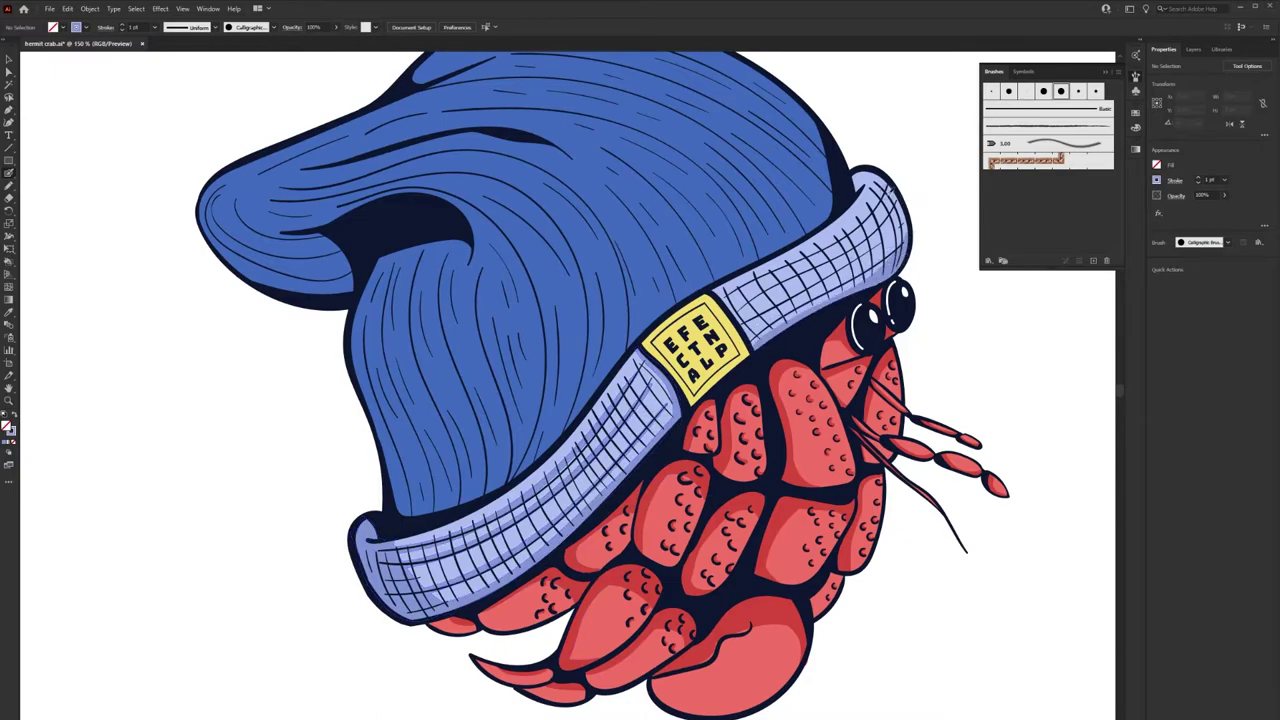
drag(905, 220, 762, 316)
drag(880, 220, 676, 288)
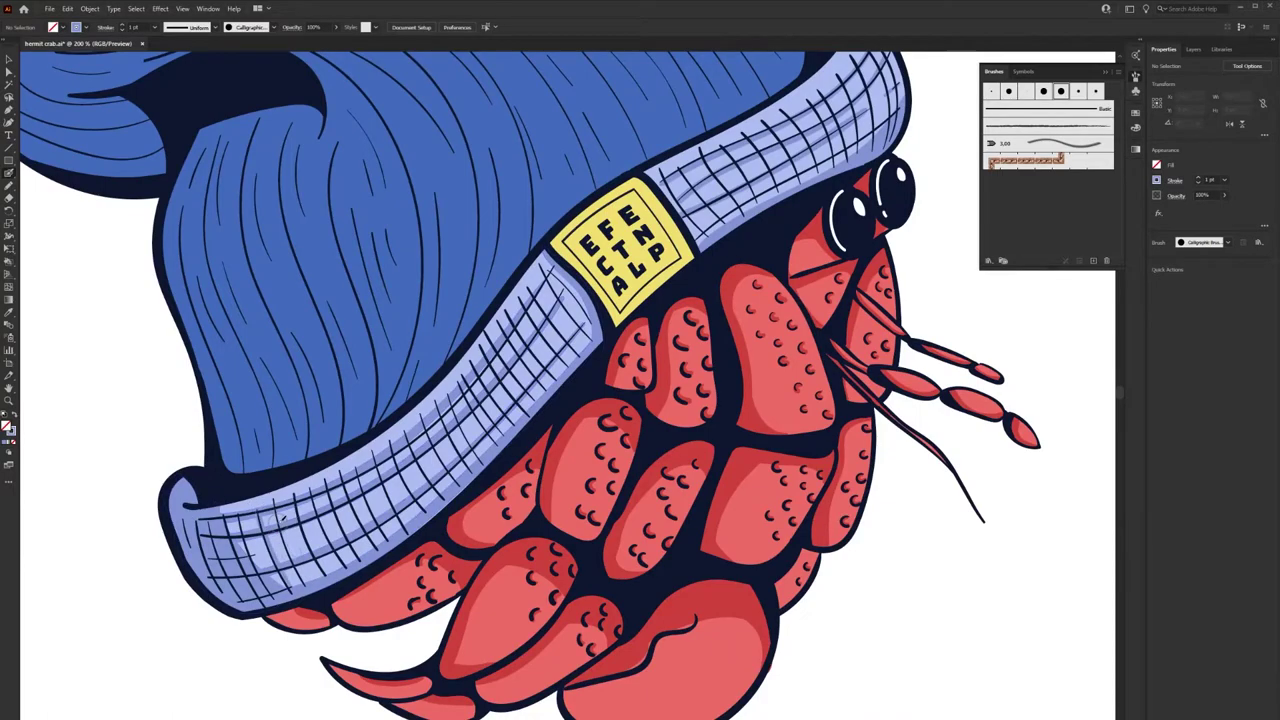
Add short hatch marks along the cuff toward the label and zoom out to check
mouse_move(300, 524)
mouse_down()
mouse_move(308, 552)
mouse_move(334, 544)
mouse_up()
drag(356, 502, 362, 528)
mouse_move(400, 466)
mouse_down()
mouse_move(410, 500)
mouse_move(452, 498)
mouse_up()
drag(460, 400, 482, 430)
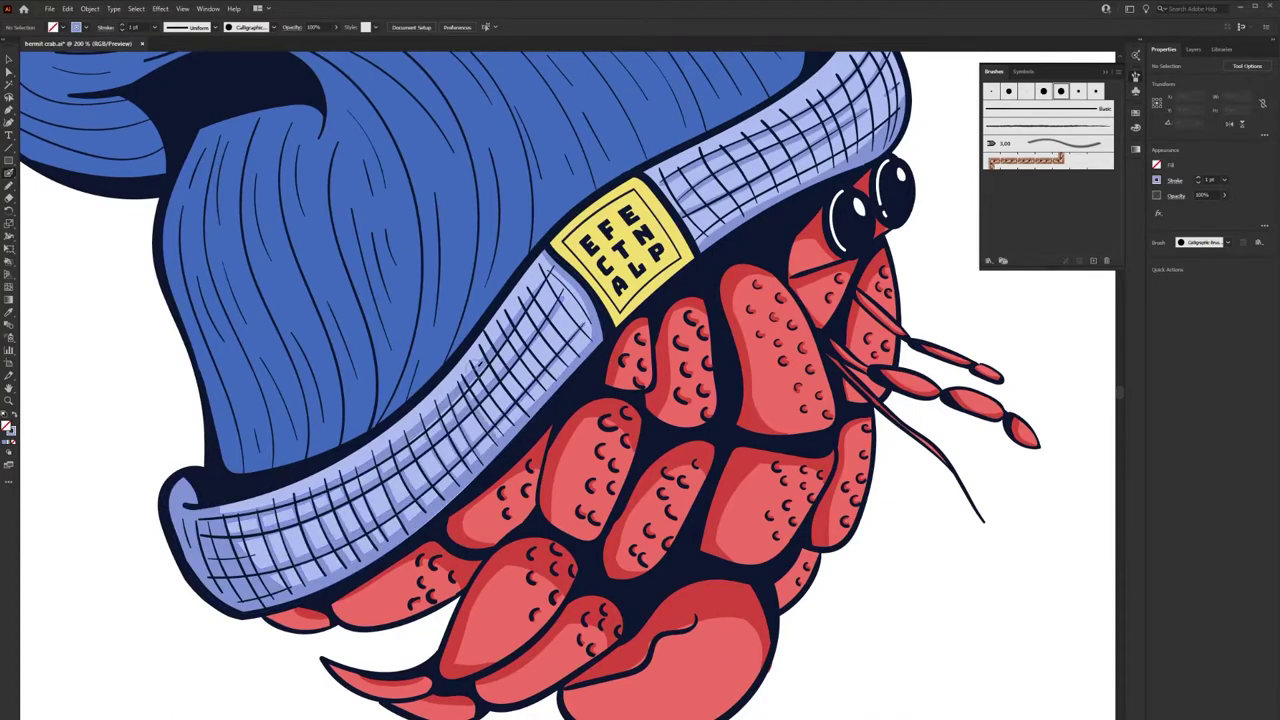
drag(500, 372, 522, 400)
drag(512, 336, 532, 378)
drag(548, 280, 590, 340)
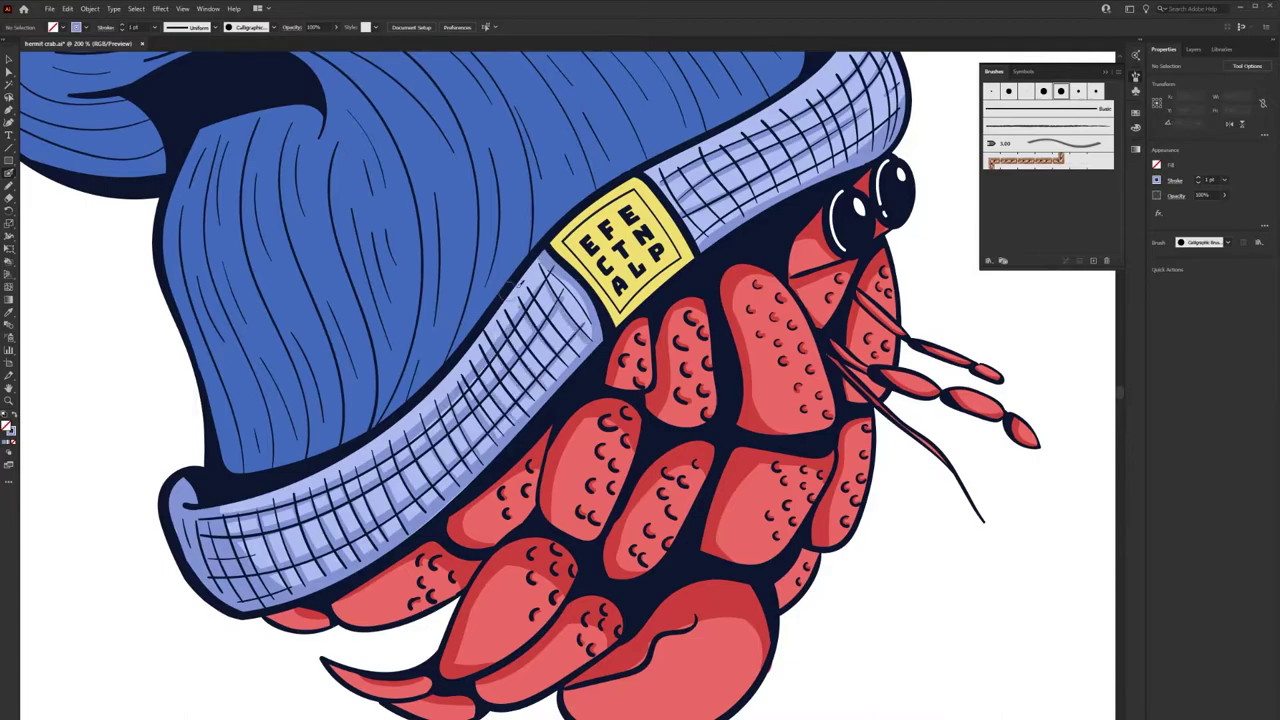
key(ctrl+0)
scroll(598, 300, up, 5)
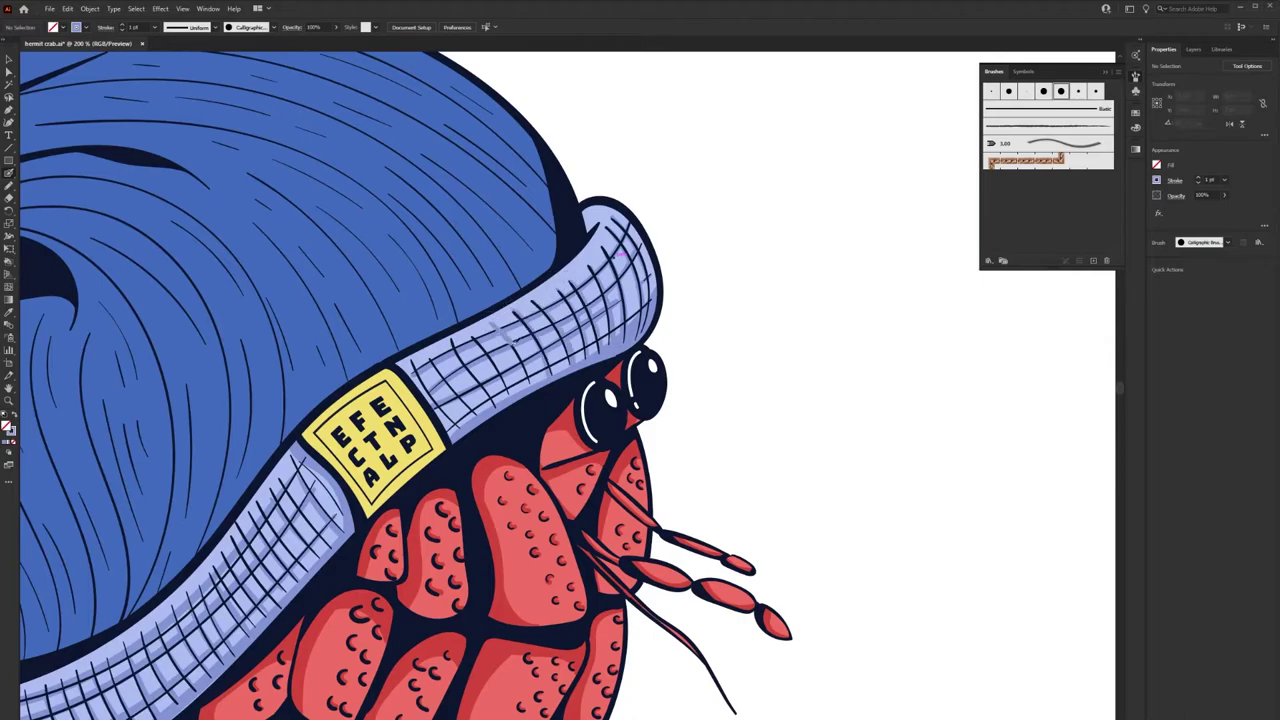
key(ctrl+1)
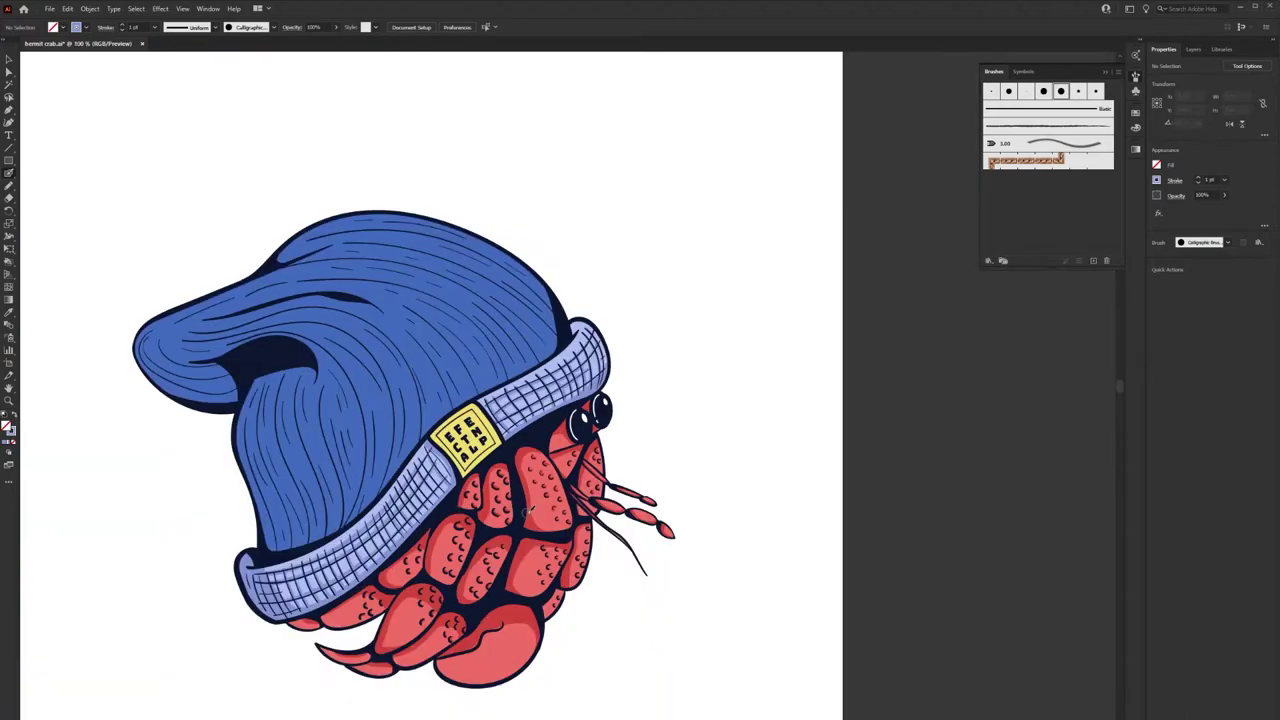
Choose a new blue stroke swatch and shade the beanie just above the cuff
drag(527, 511, 569, 523)
click(1157, 180)
click(1091, 200)
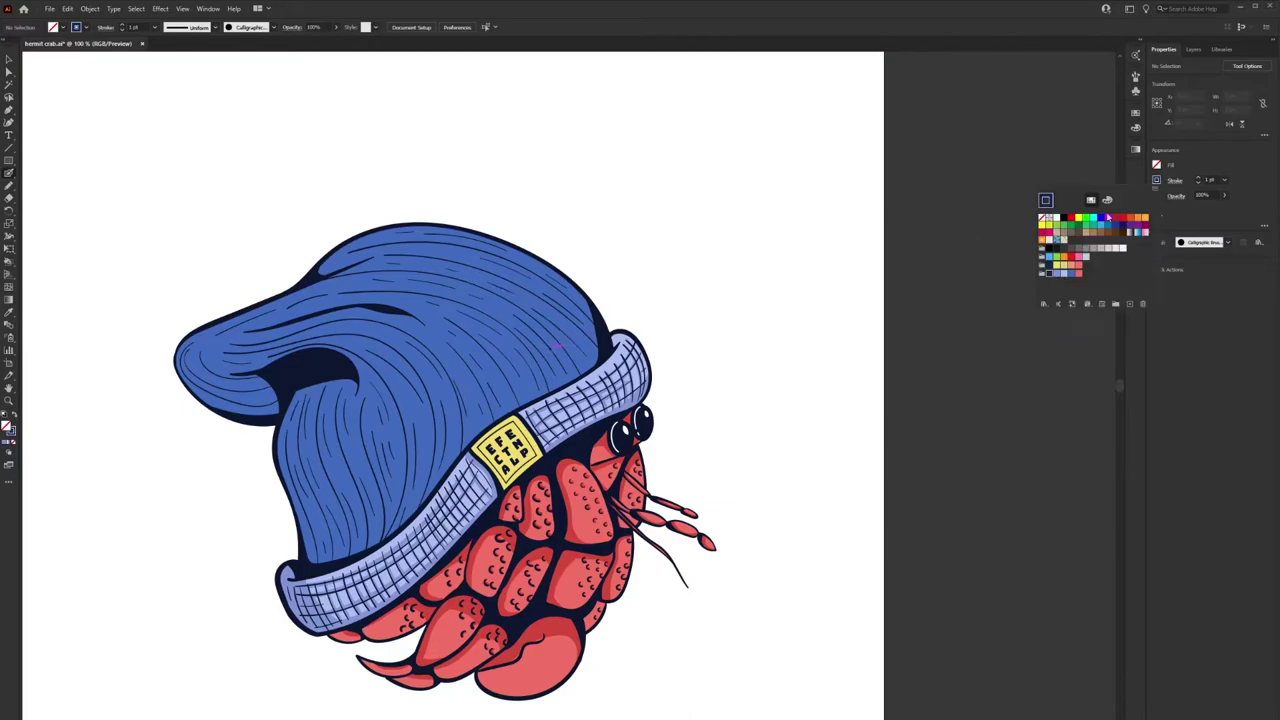
click(1181, 346)
key(ctrl+plus)
key(ctrl+plus)
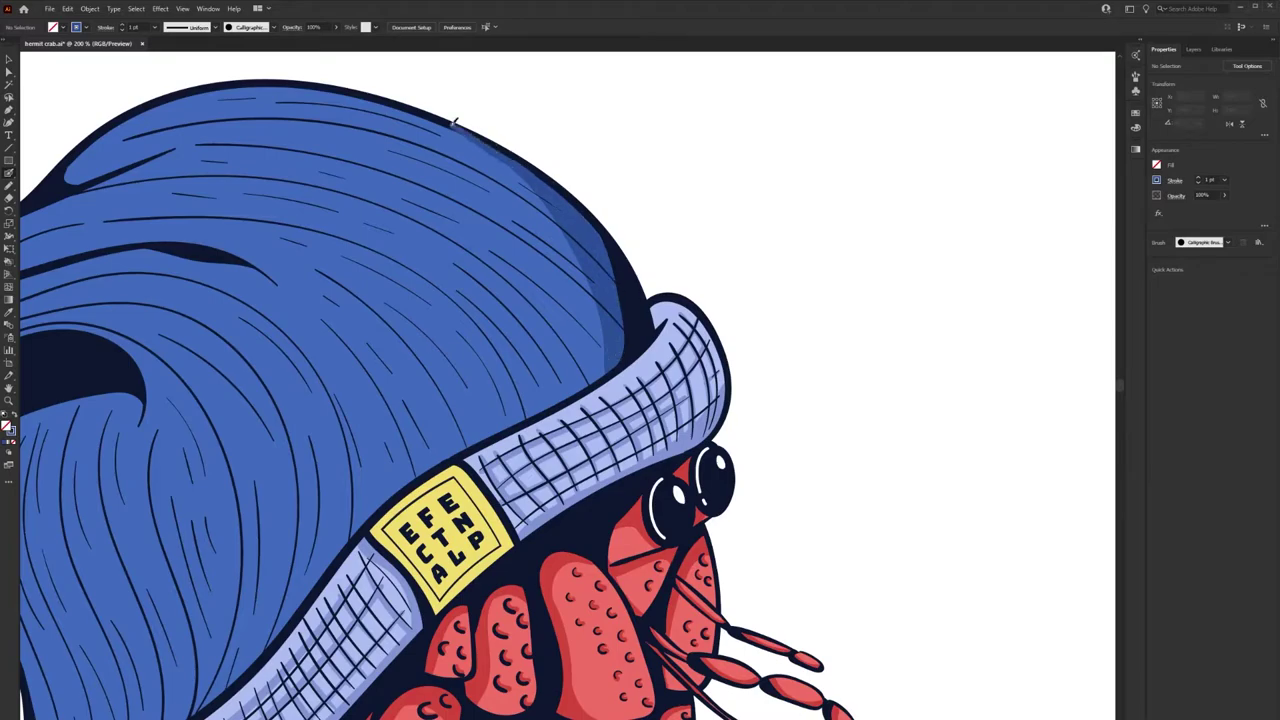
drag(604, 285, 600, 369)
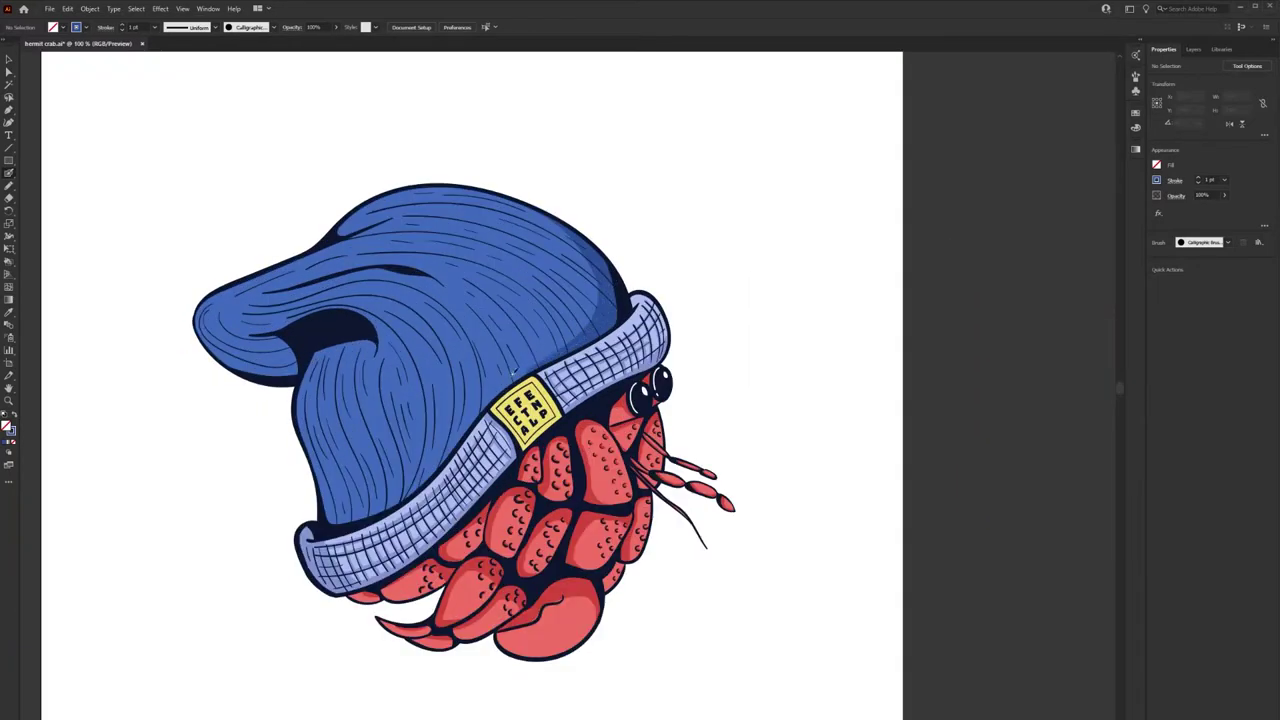
Paint lighter-blue highlights down the beanie's left fold and along its top crease
scroll(468, 403, up, 1)
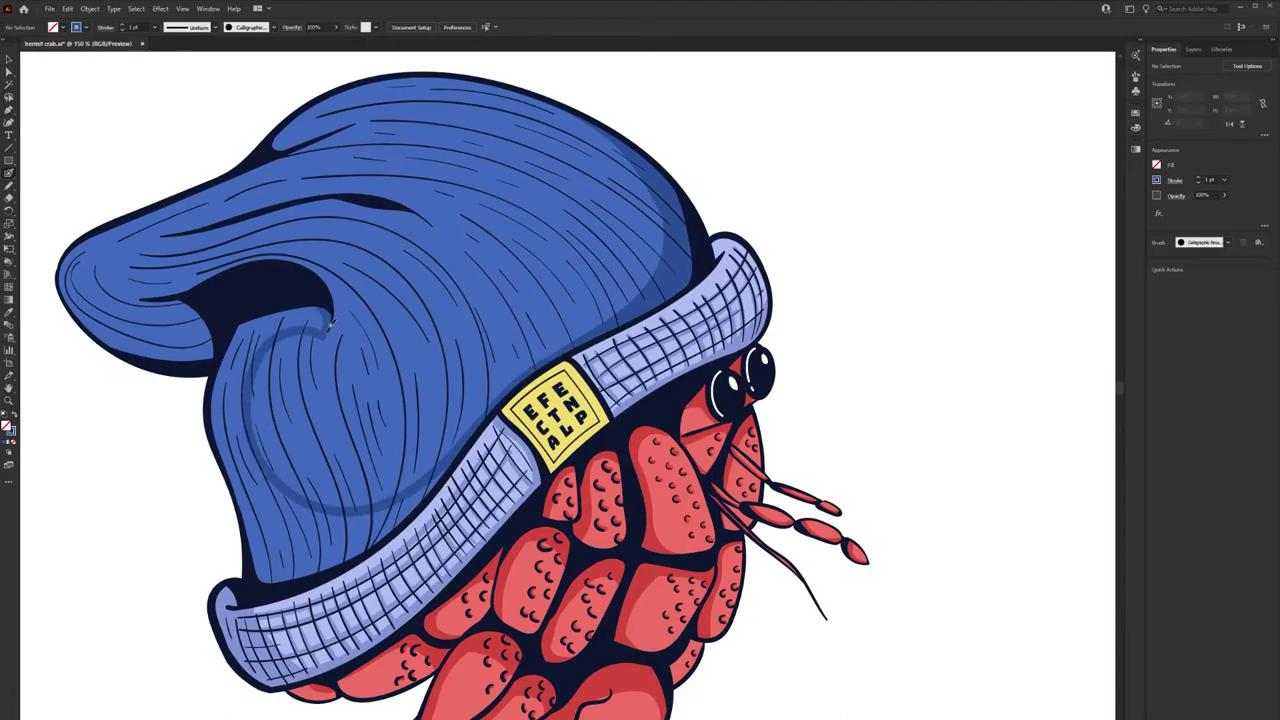
drag(252, 314, 268, 580)
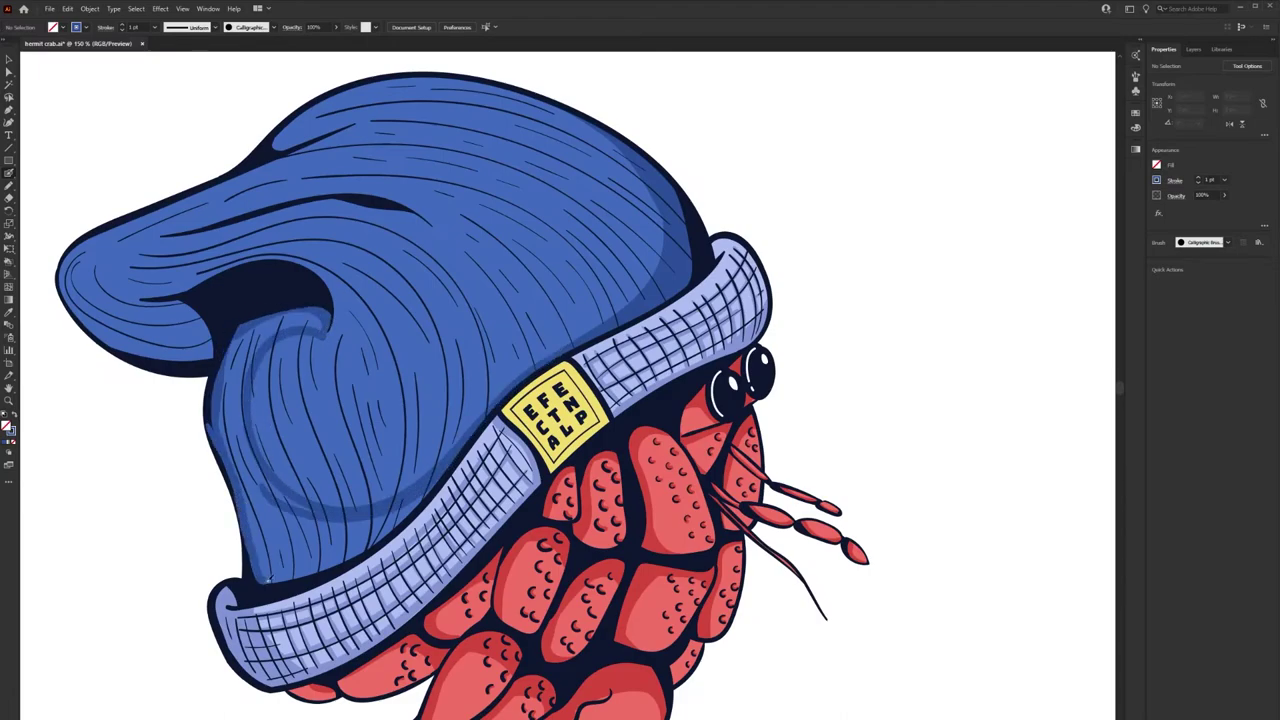
key(ctrl+shift+a)
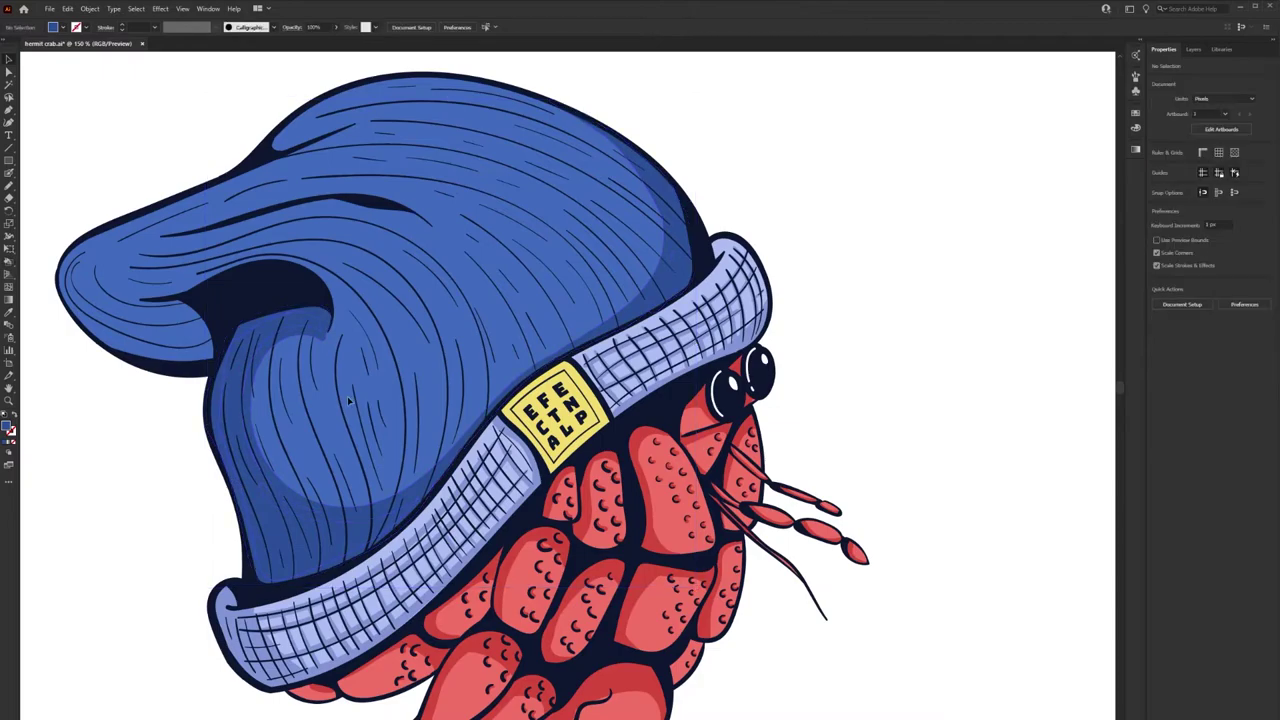
key(b)
drag(430, 224, 218, 222)
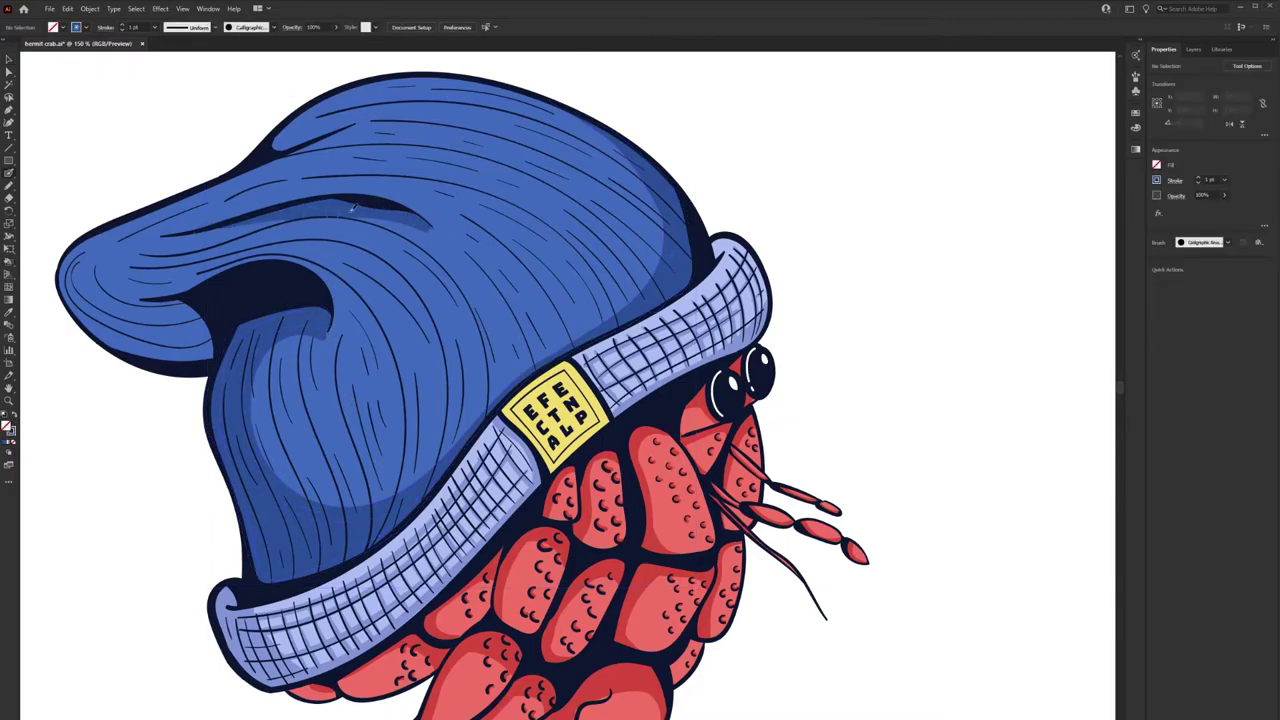
drag(451, 241, 331, 188)
Paint lighter-blue highlights on the beanie's curled tip, top and right side
scroll(340, 345, left, 2)
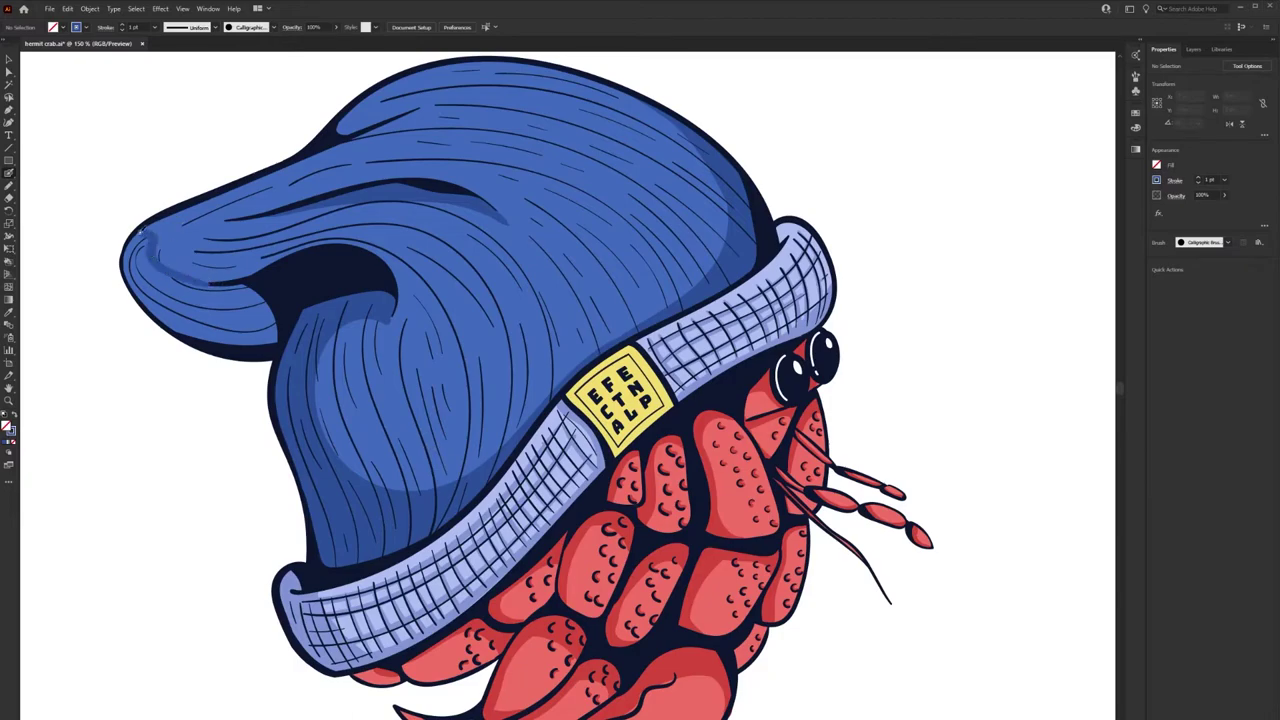
drag(136, 238, 284, 336)
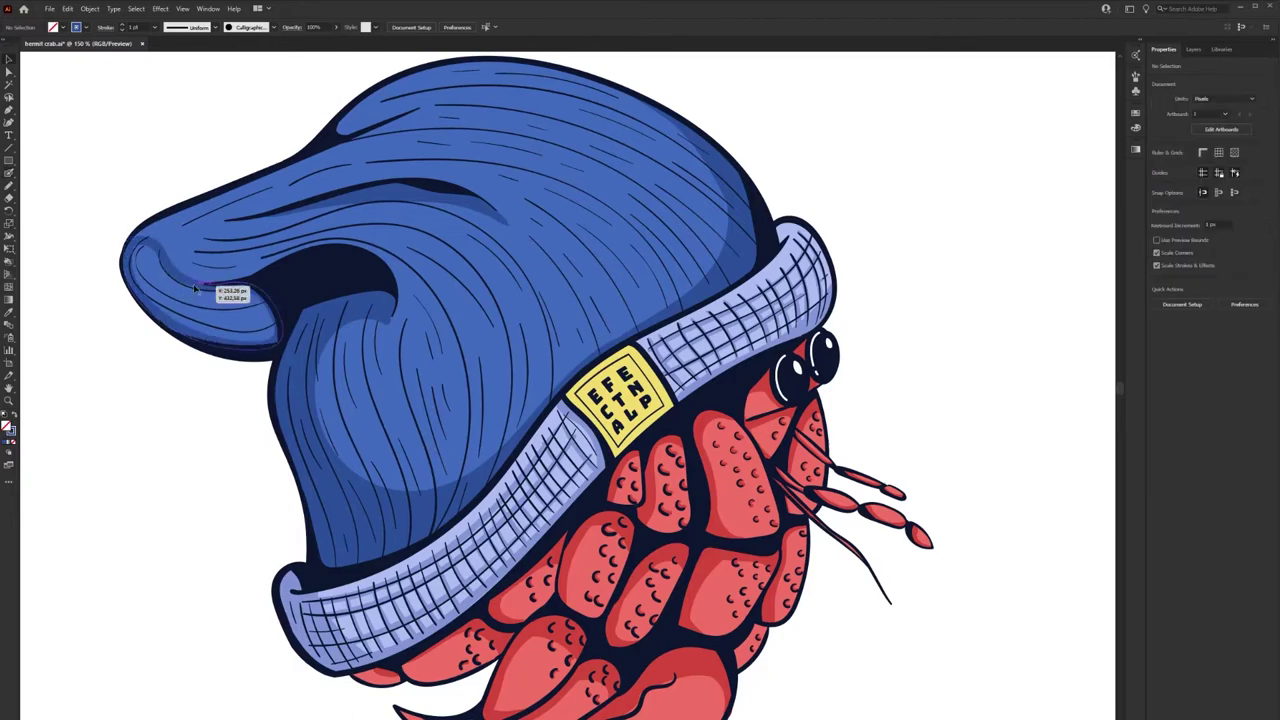
scroll(487, 277, up, 1)
scroll(487, 277, right, 1)
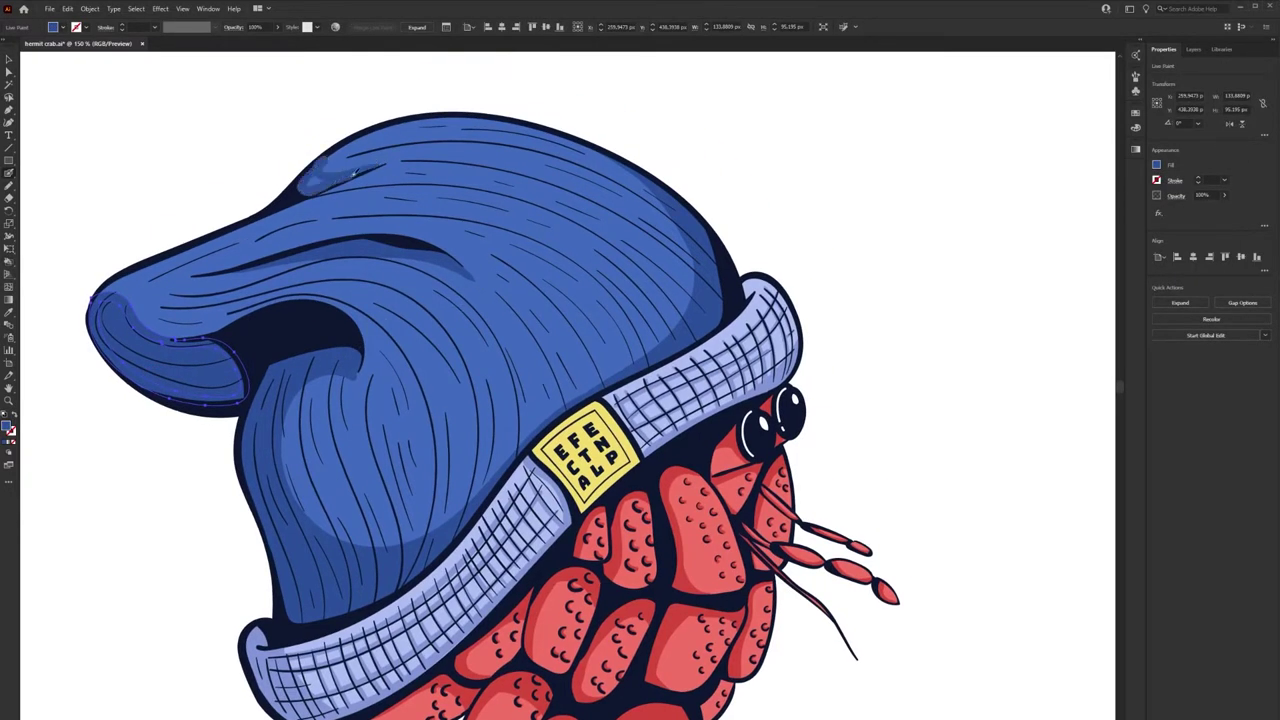
key(ctrl+shift+a)
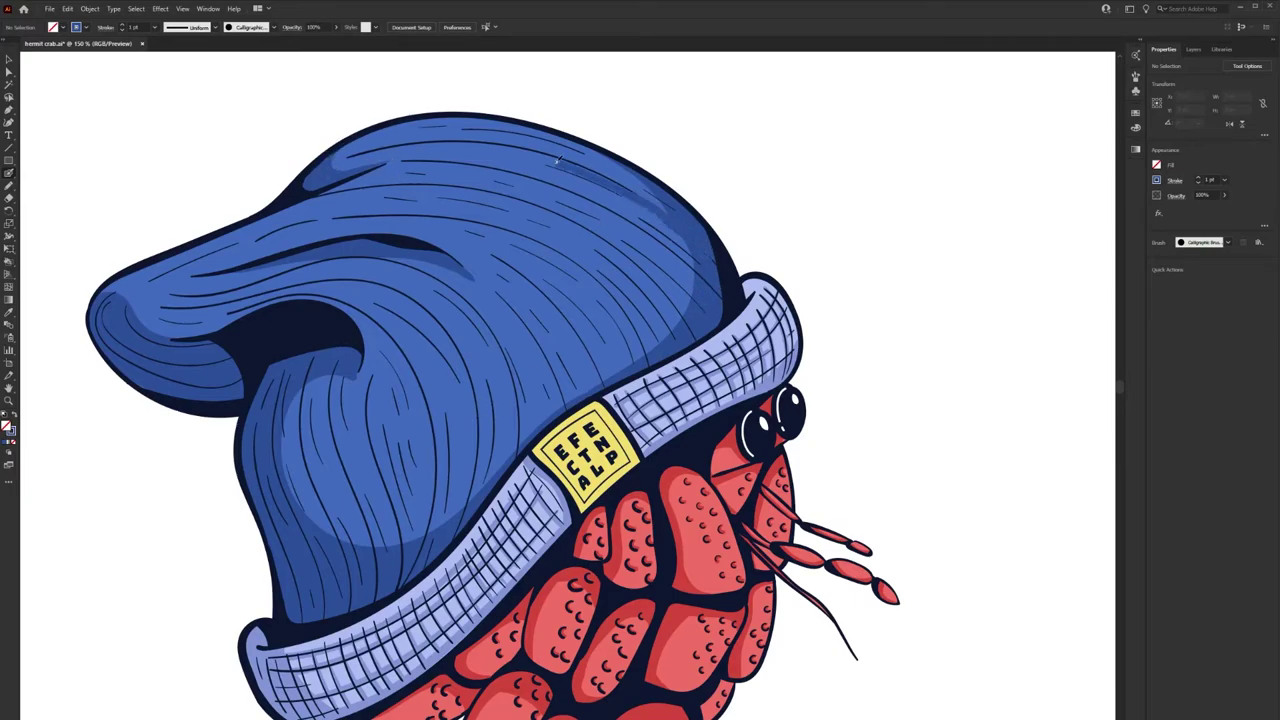
drag(651, 208, 380, 146)
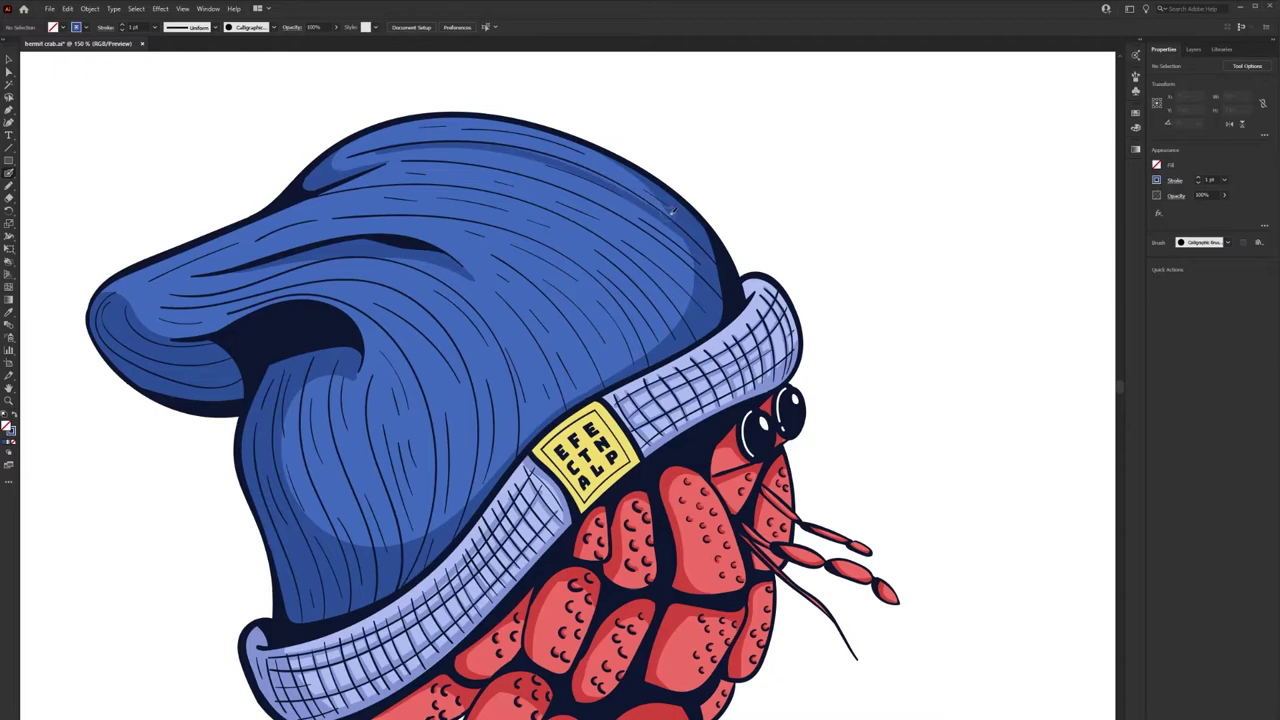
drag(662, 206, 397, 155)
drag(691, 330, 490, 235)
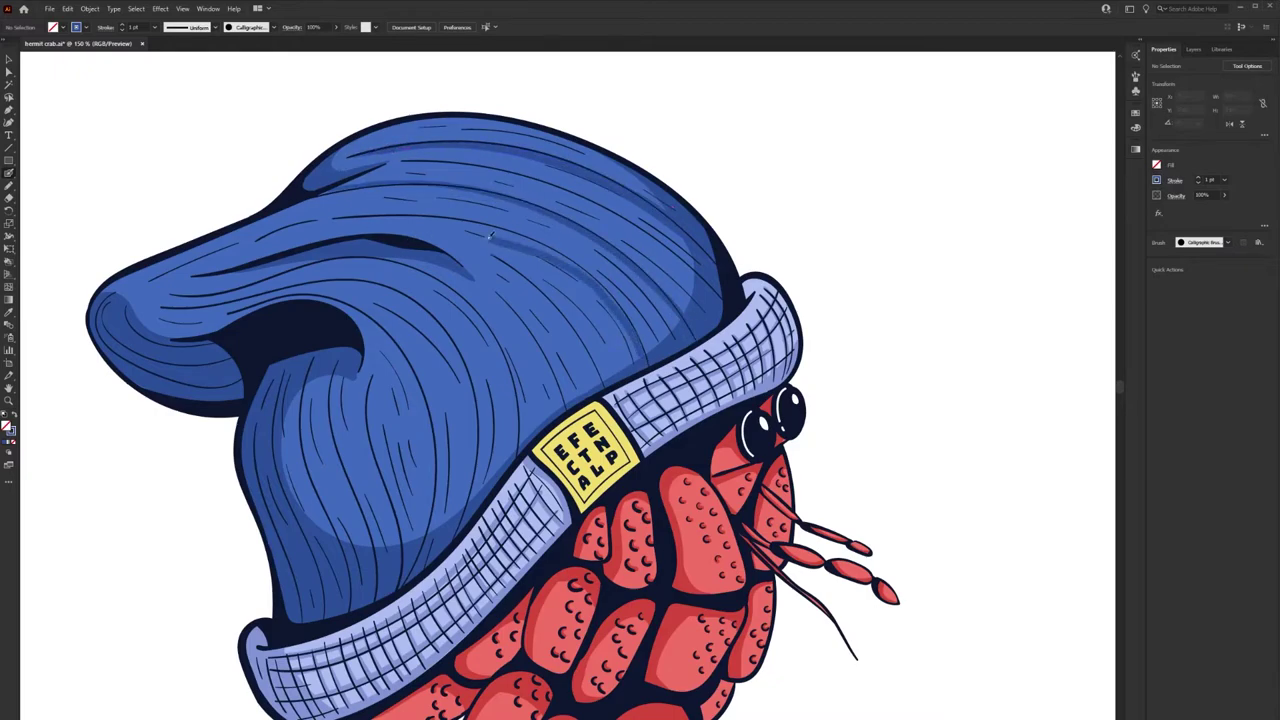
drag(603, 378, 413, 242)
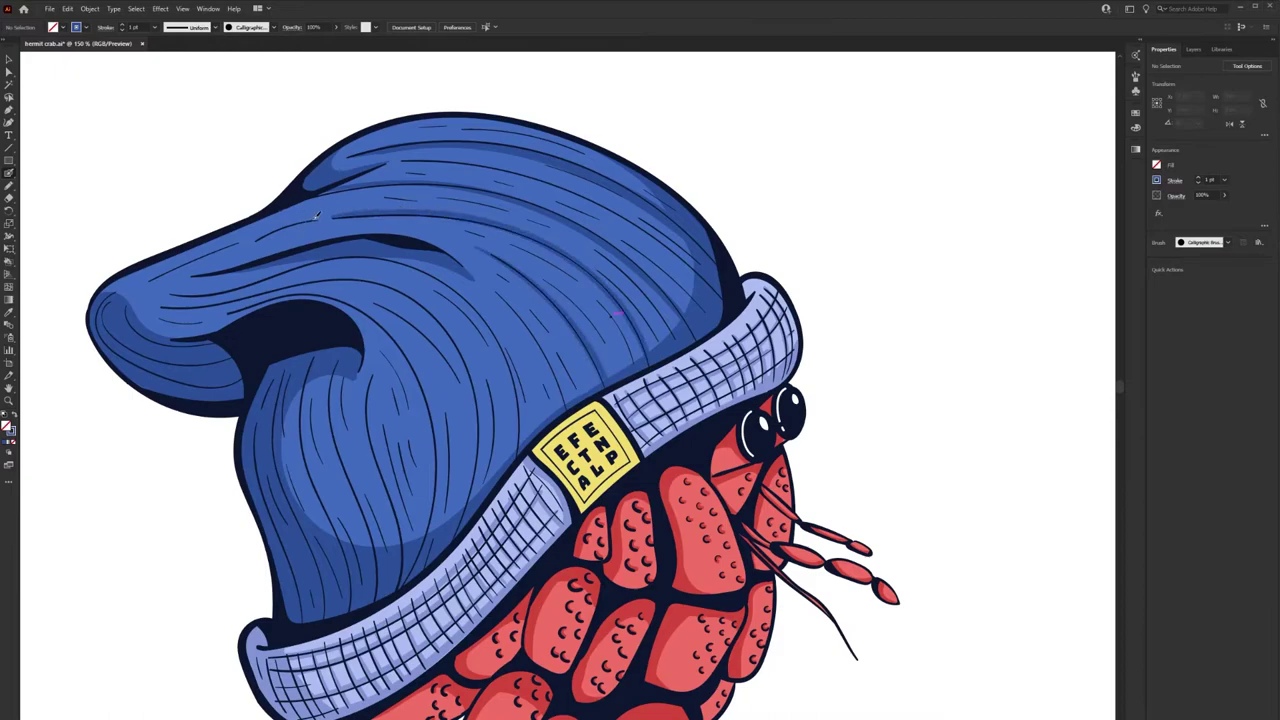
drag(510, 355, 410, 260)
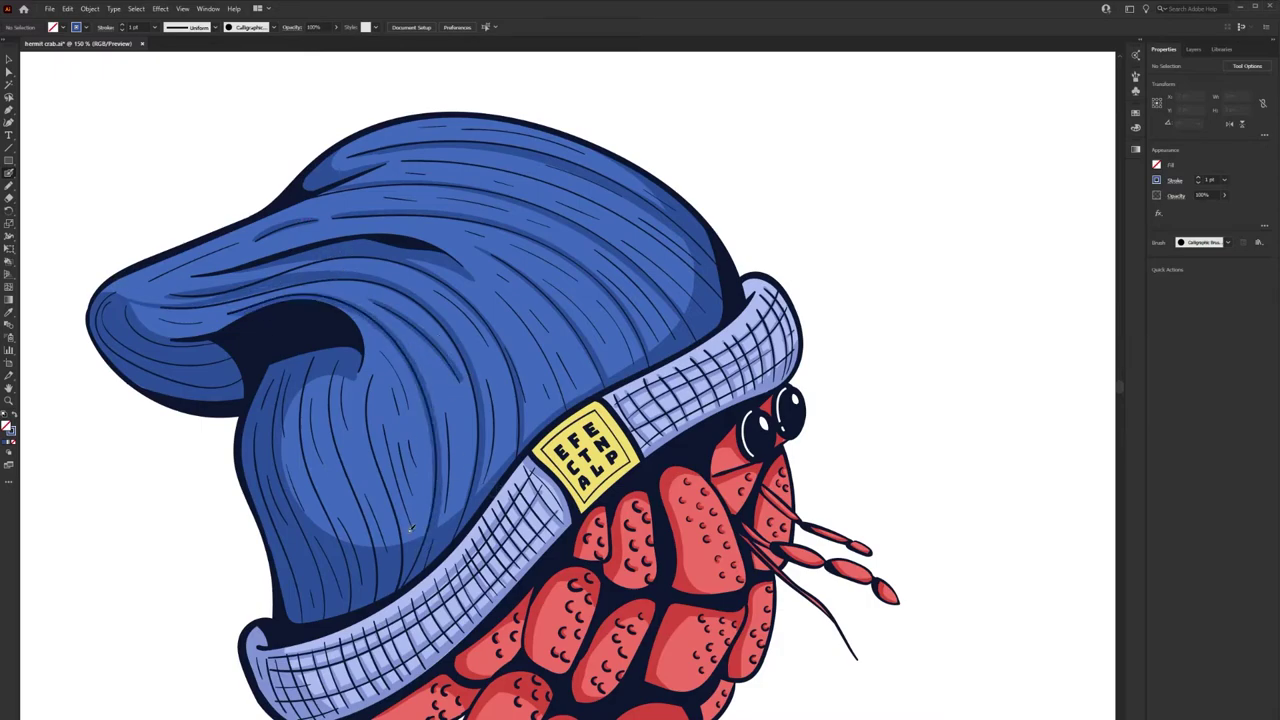
Add thin dark lines rising up the beanie from the cuff and fit the artboard
drag(386, 556, 328, 376)
drag(350, 548, 298, 386)
drag(566, 391, 495, 290)
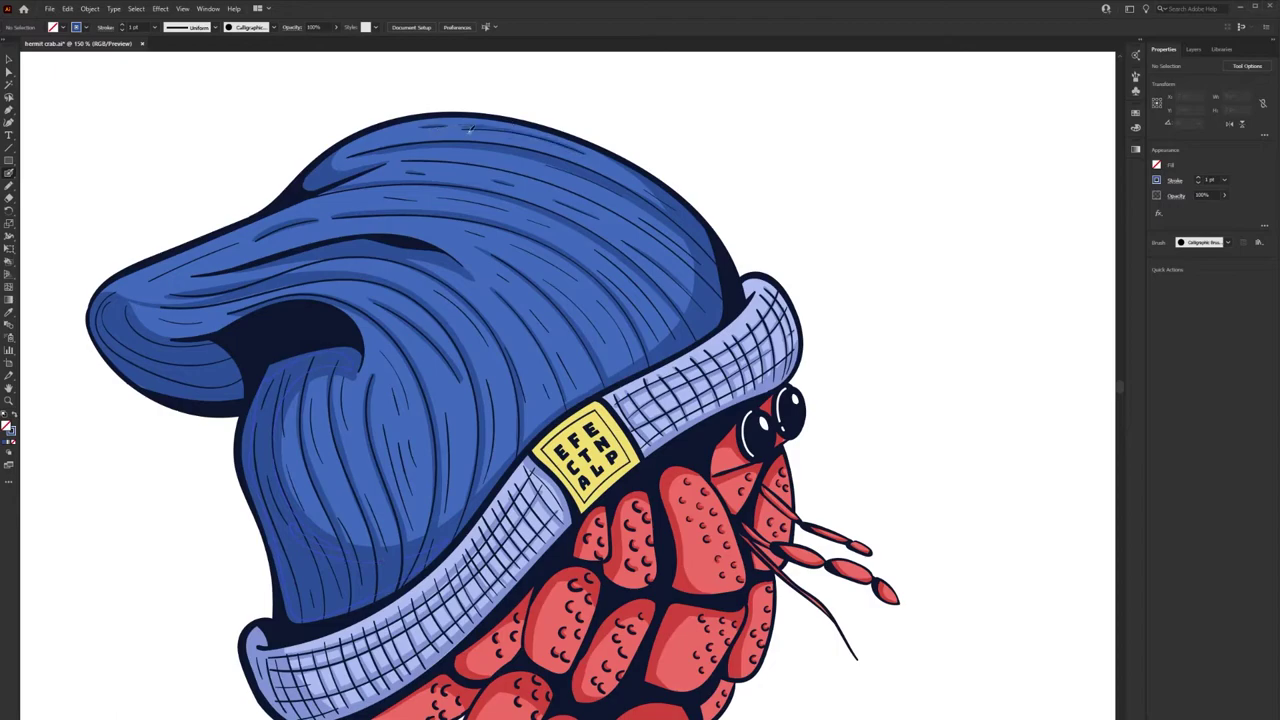
key(ctrl+0)
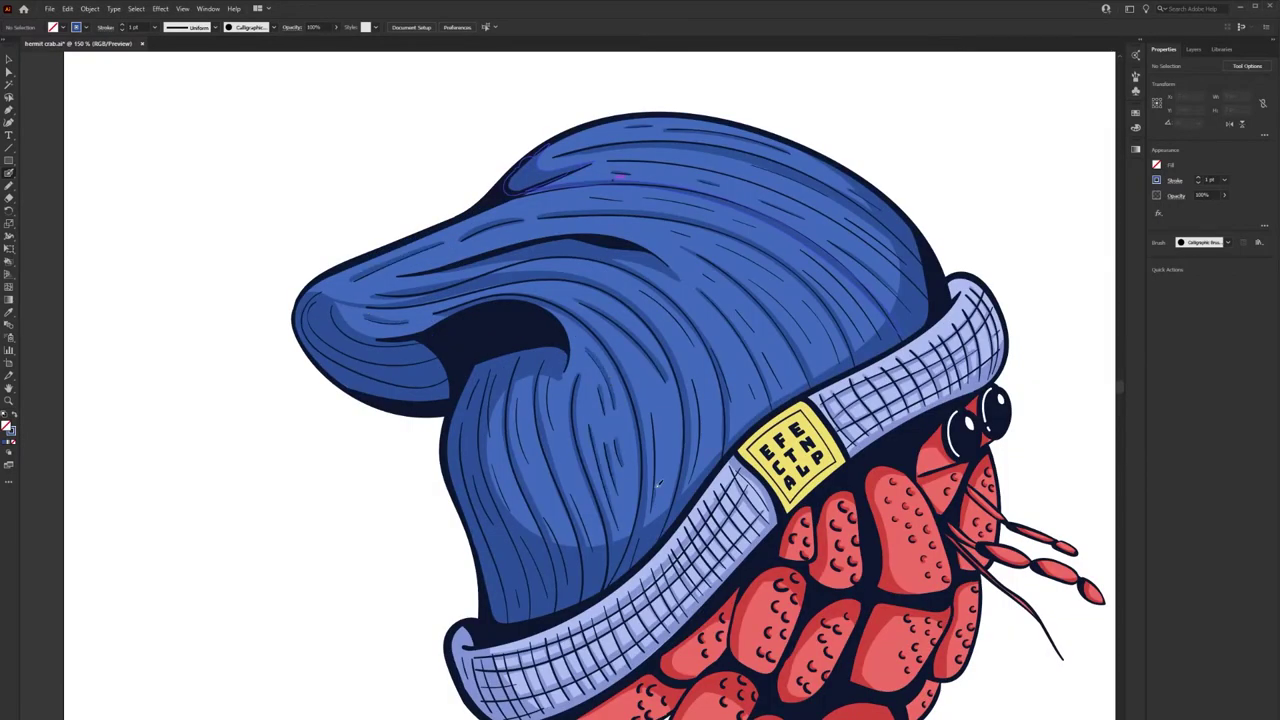
drag(690, 478, 700, 388)
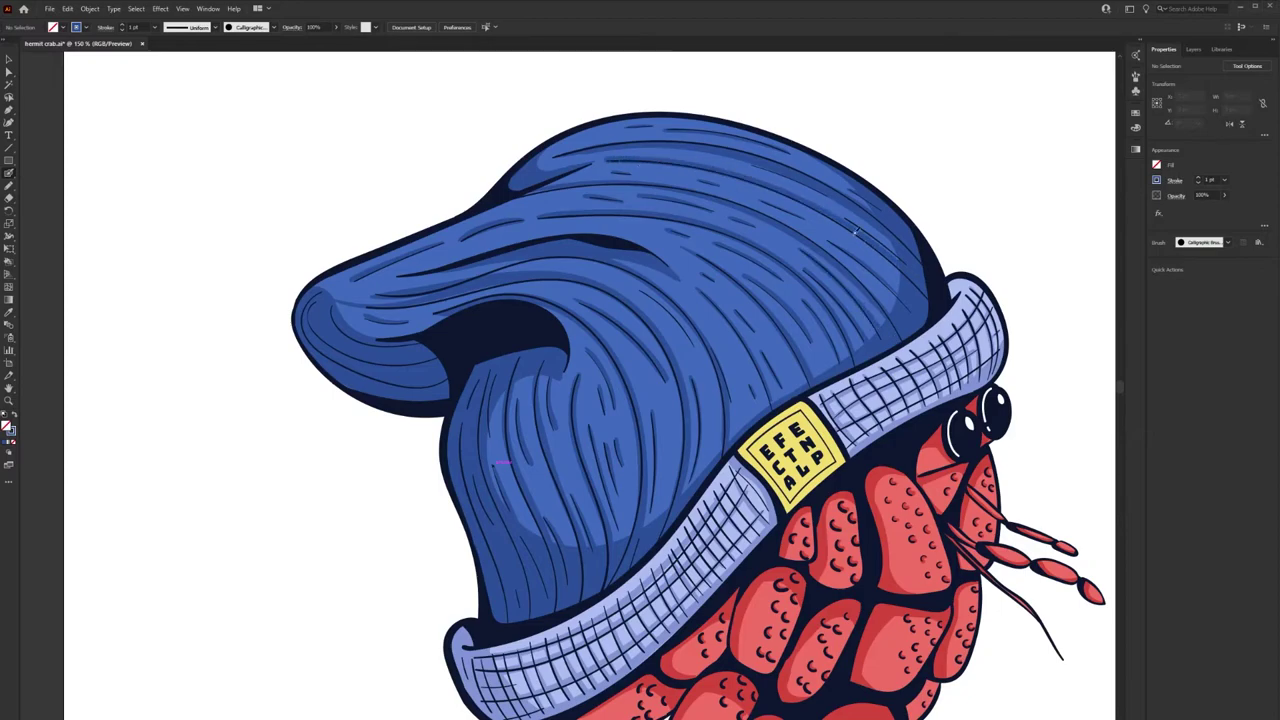
key(ctrl+0)
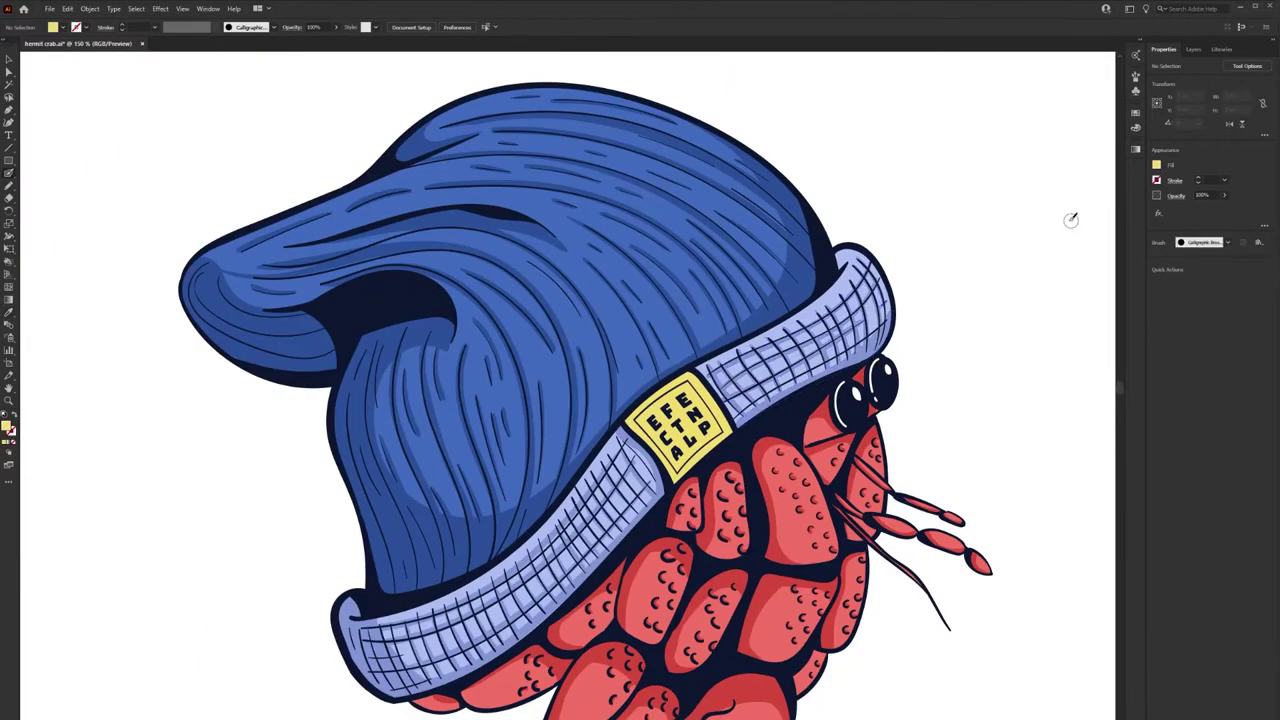
Make light orange the active stroke colour and zoom out to see the whole artboard
click(1096, 187)
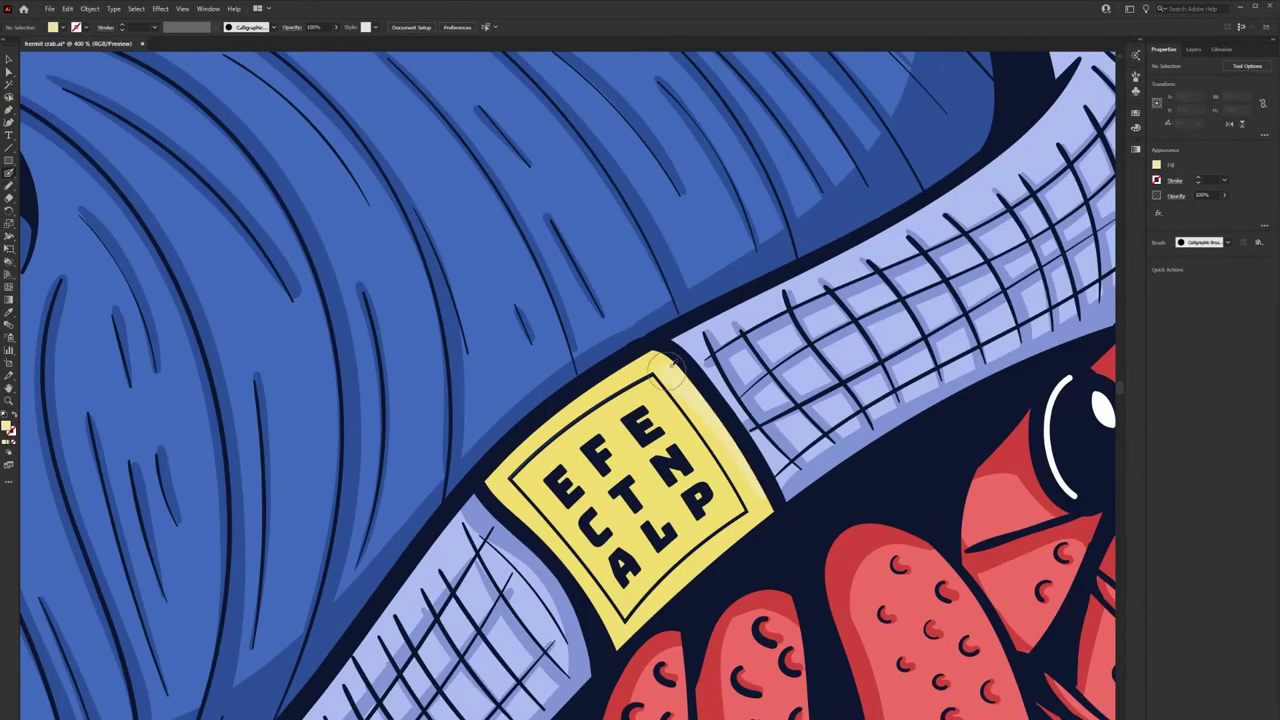
key(shift+x)
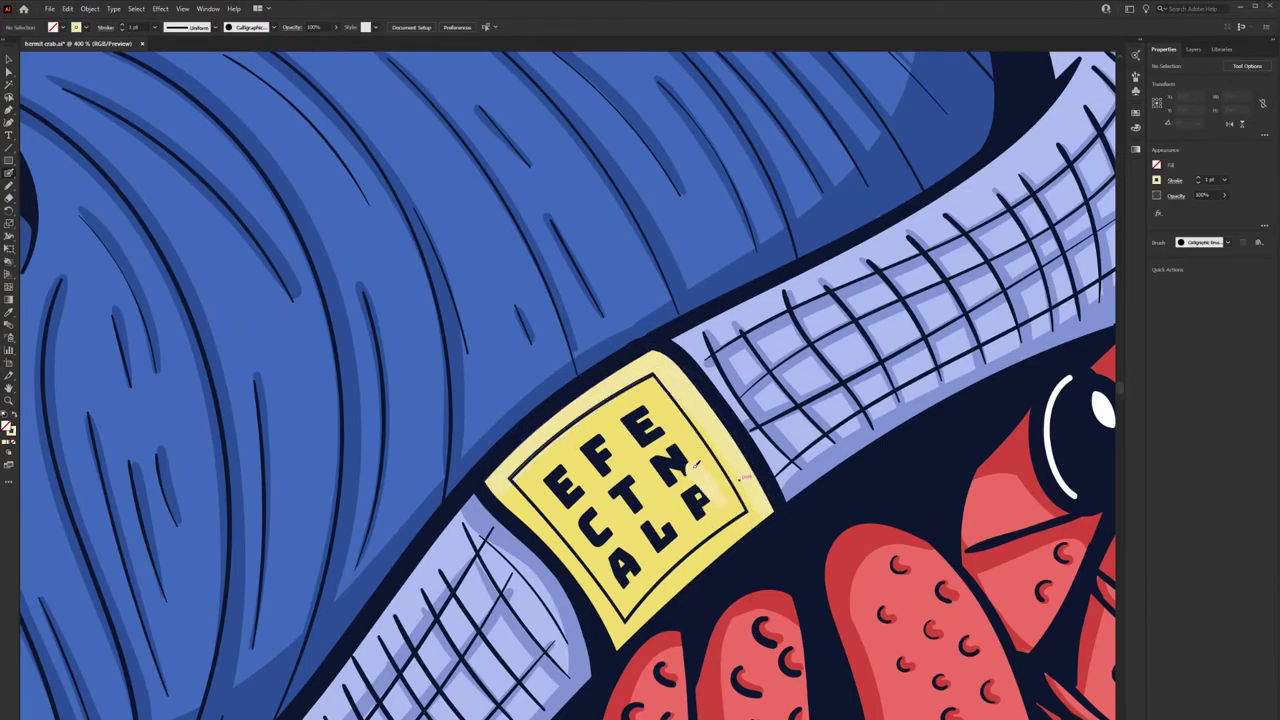
key(ctrl+1)
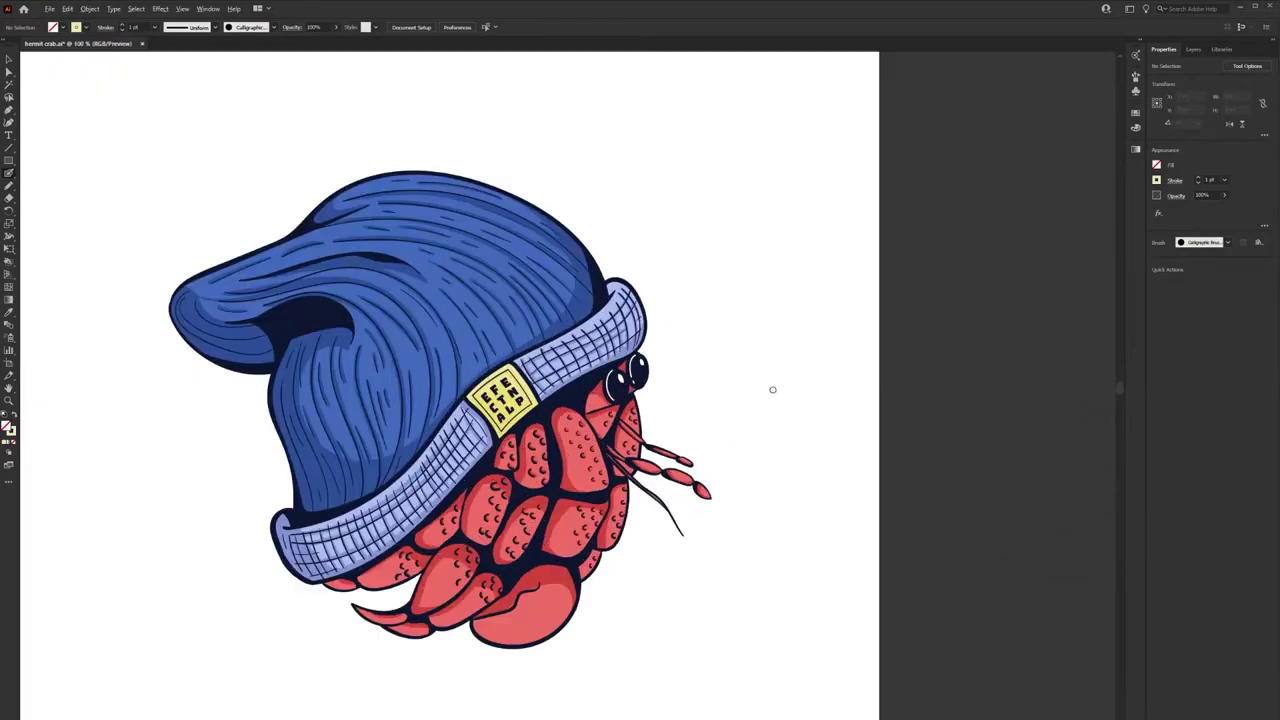
key(ctrl+0)
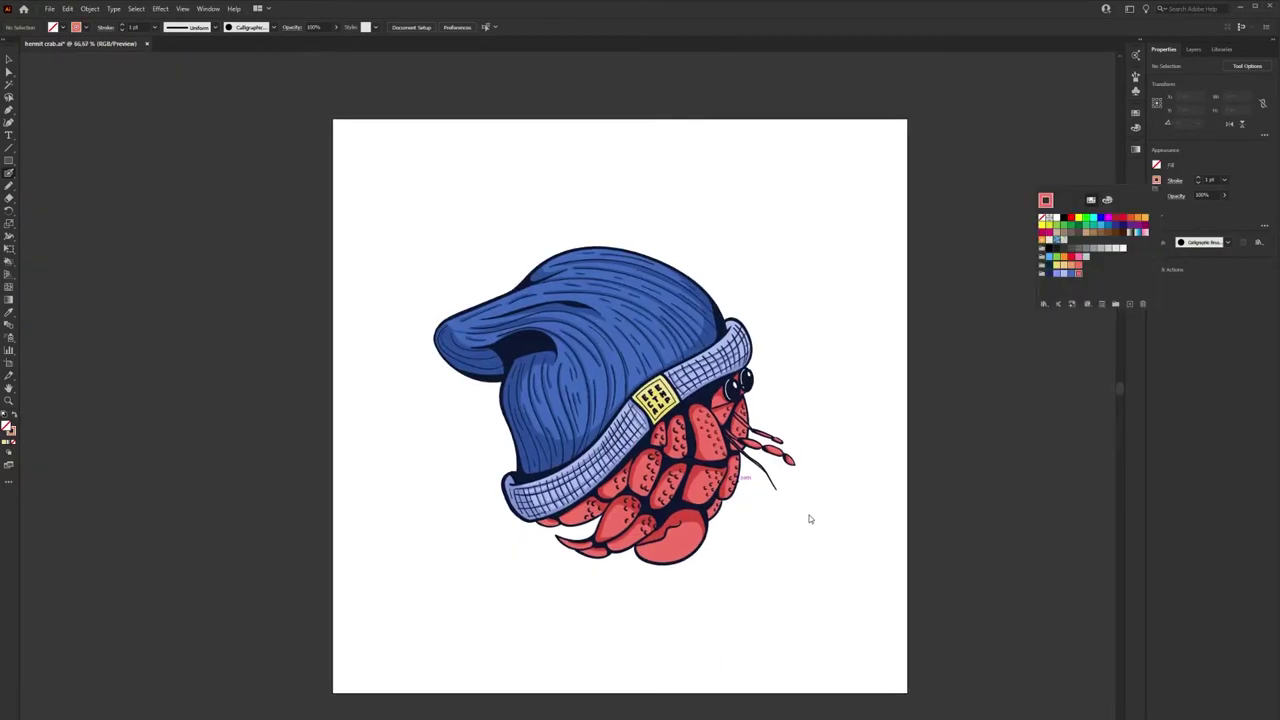
Brush two light-orange highlight strokes on the crab's face, one down its right edge
scroll(712, 450, up, 3)
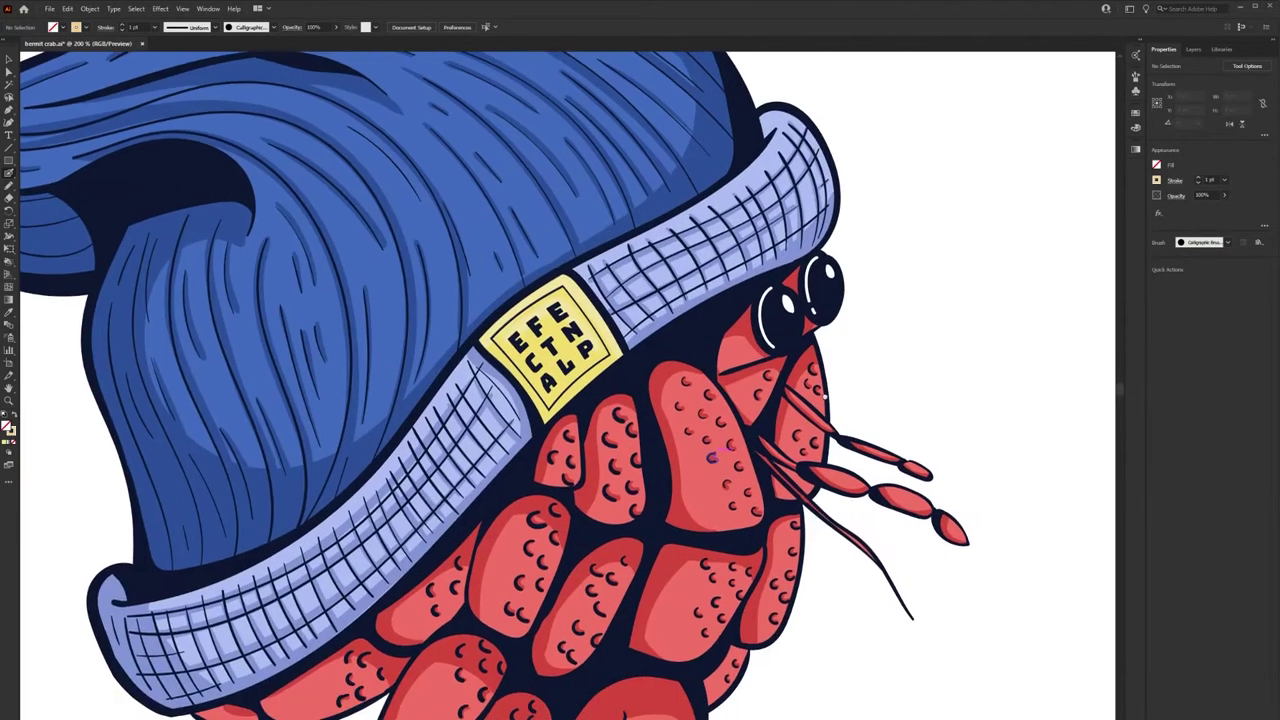
drag(778, 370, 743, 427)
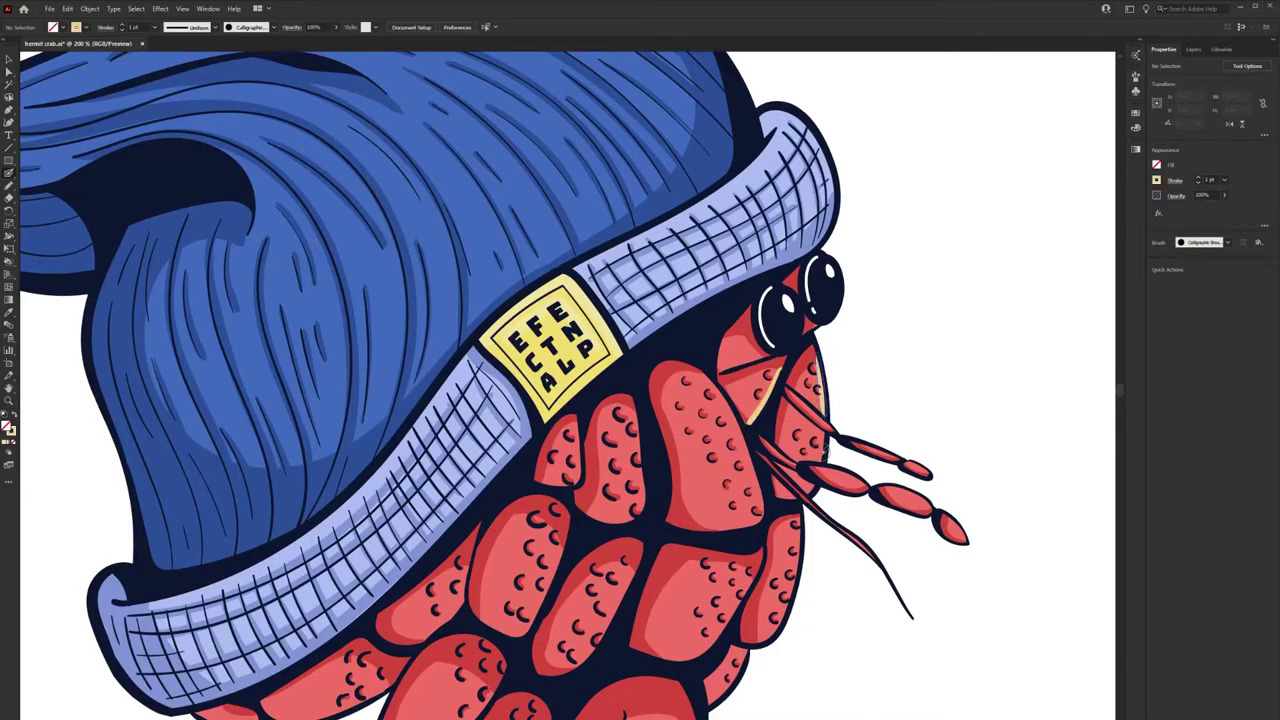
scroll(870, 380, down, 1)
drag(868, 367, 870, 440)
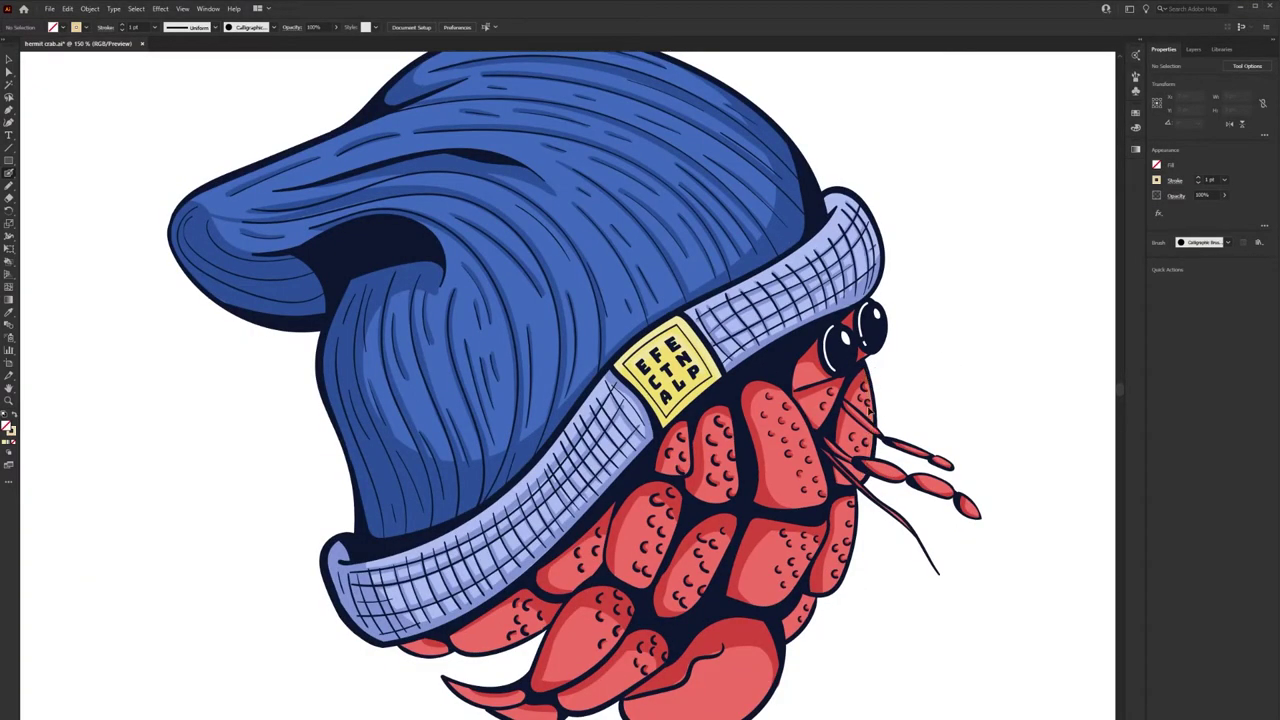
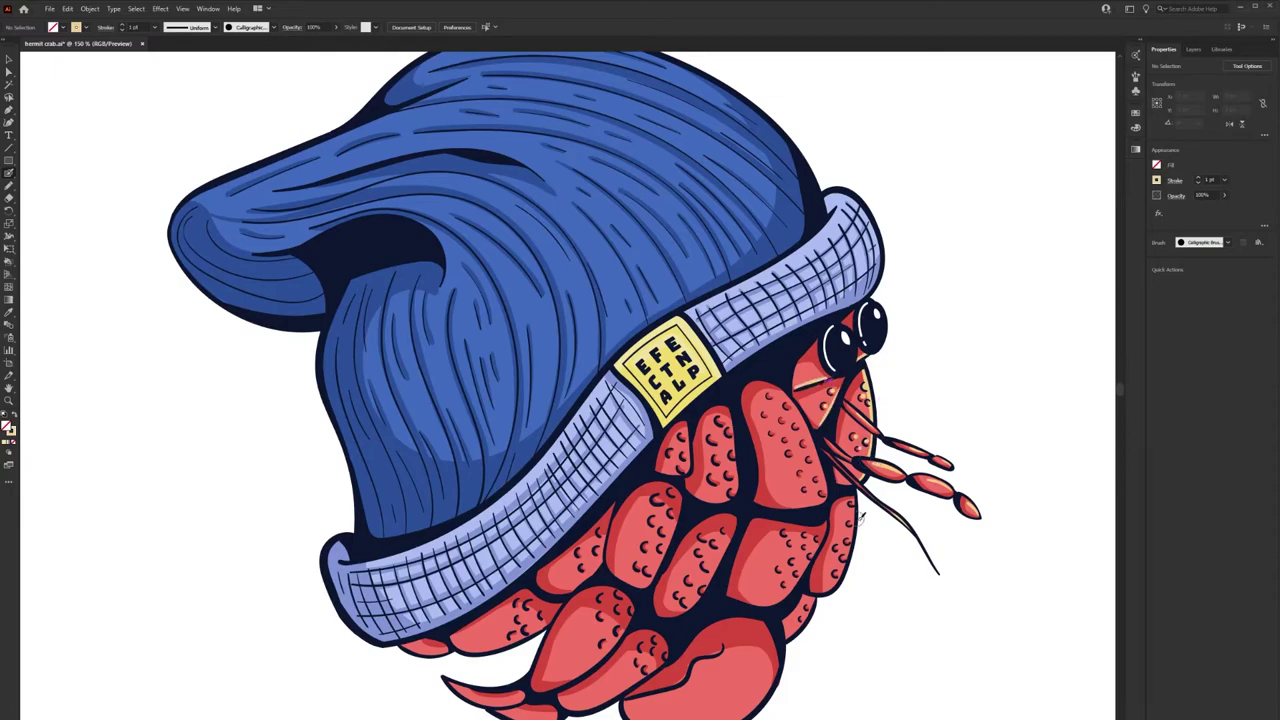
Paint pale yellow highlights along the shell's right edge, face edge, shell plates and claw's lower edge
drag(852, 503, 828, 594)
drag(792, 397, 830, 484)
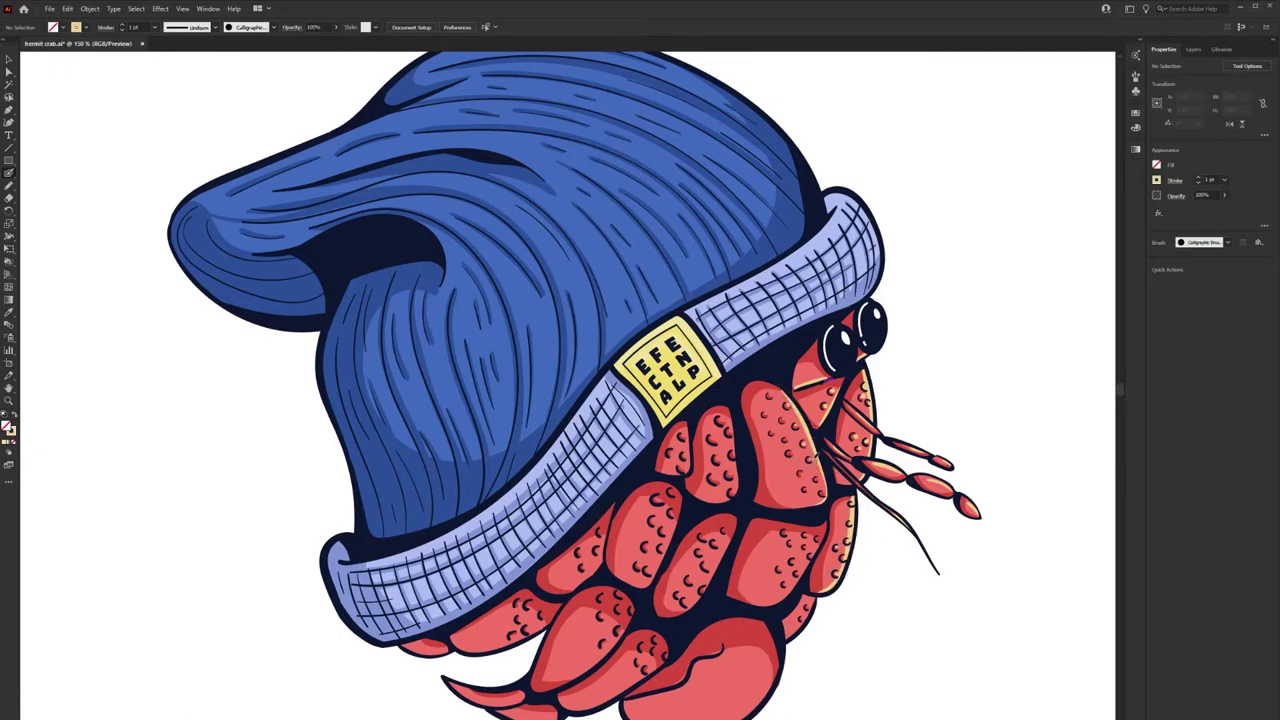
scroll(828, 380, down, 3)
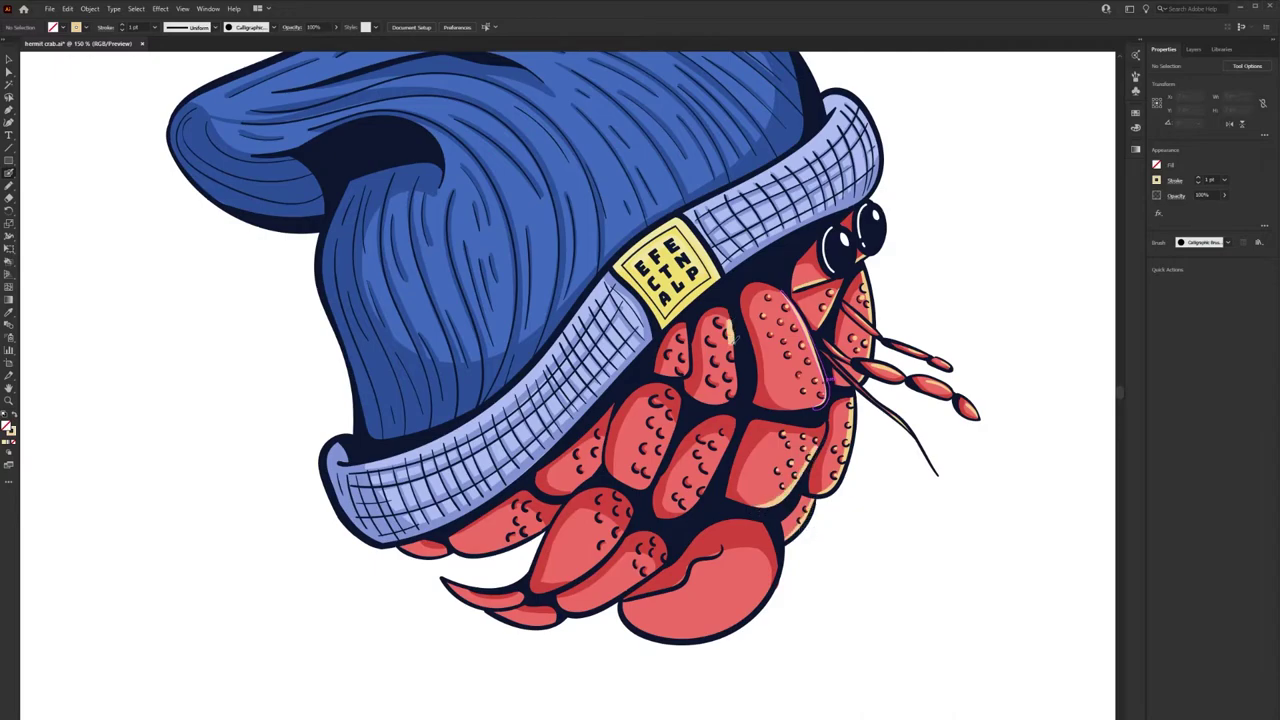
mouse_move(733, 332)
mouse_down()
mouse_move(714, 410)
mouse_move(792, 422)
mouse_up()
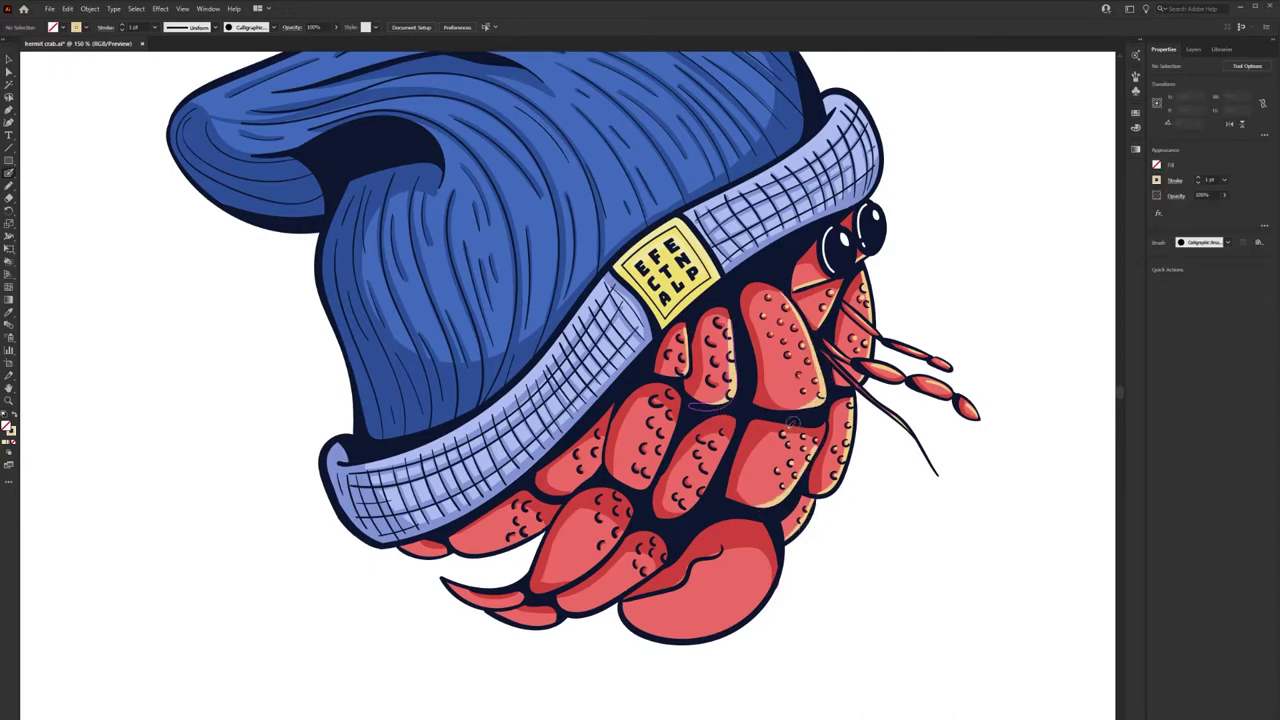
drag(672, 426, 628, 485)
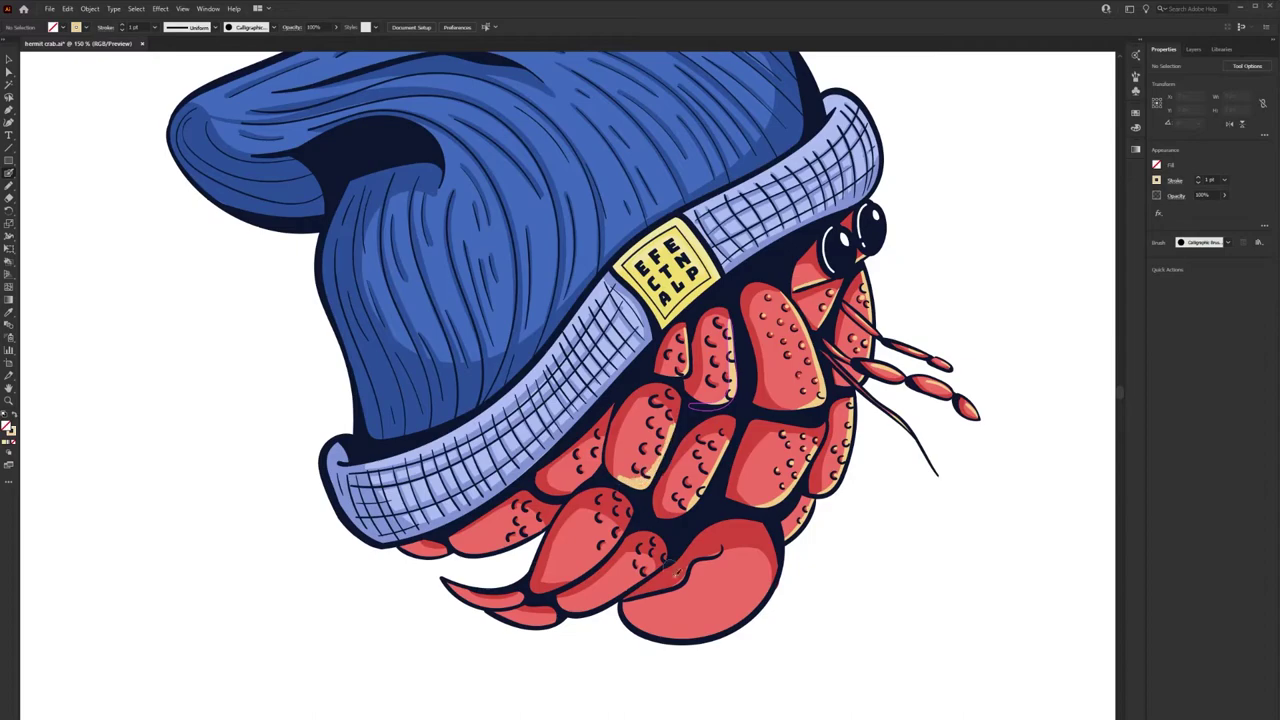
drag(735, 605, 660, 622)
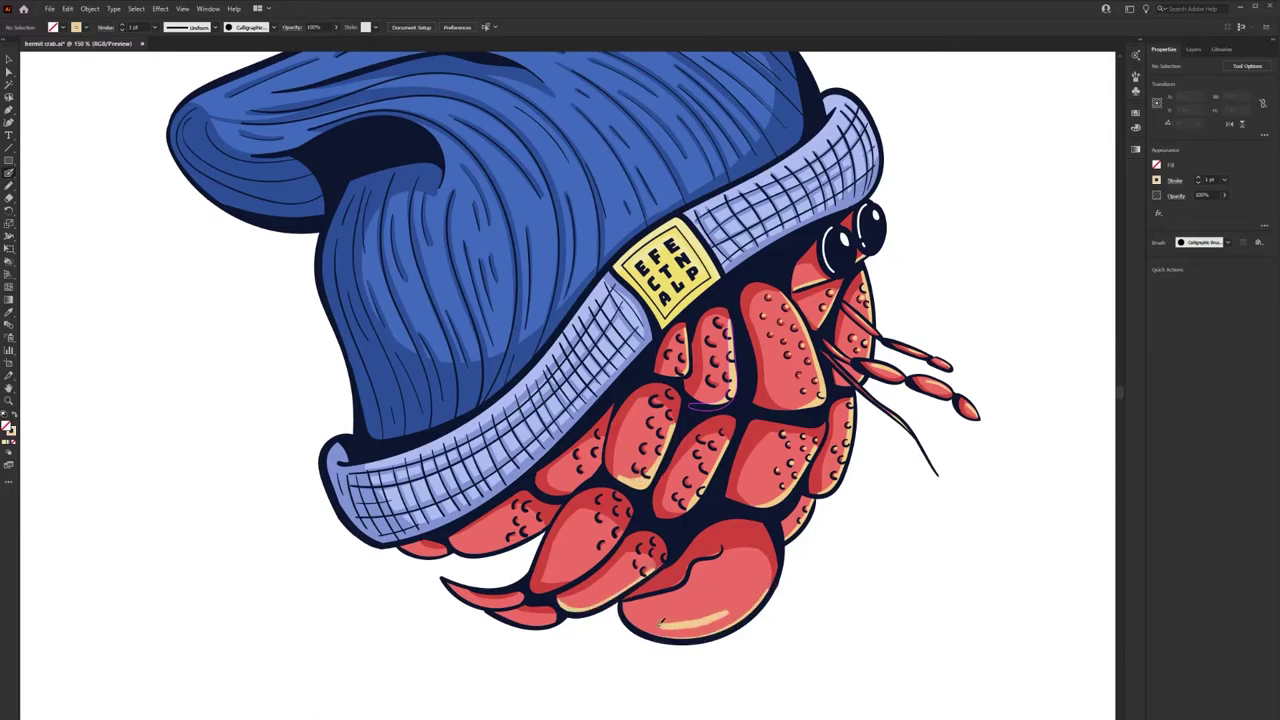
Add dark accent strokes on the claw and along the lower-left claw finger
drag(700, 565, 725, 548)
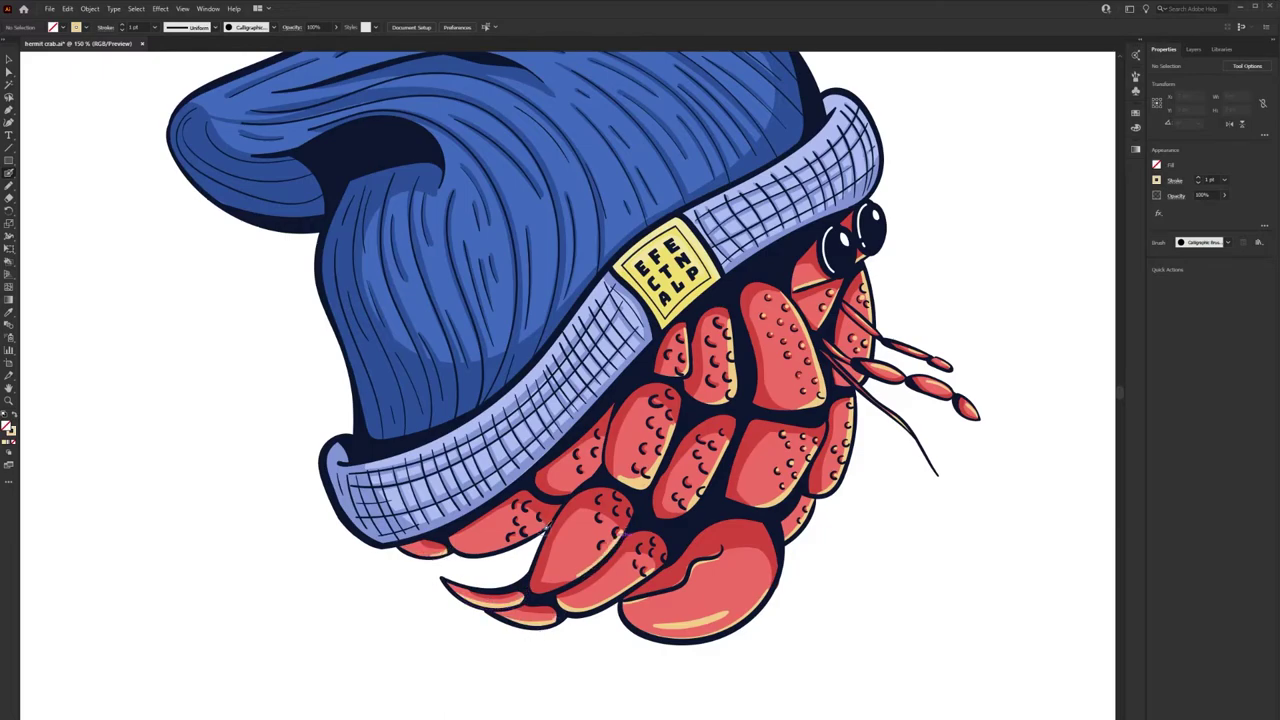
drag(550, 524, 500, 550)
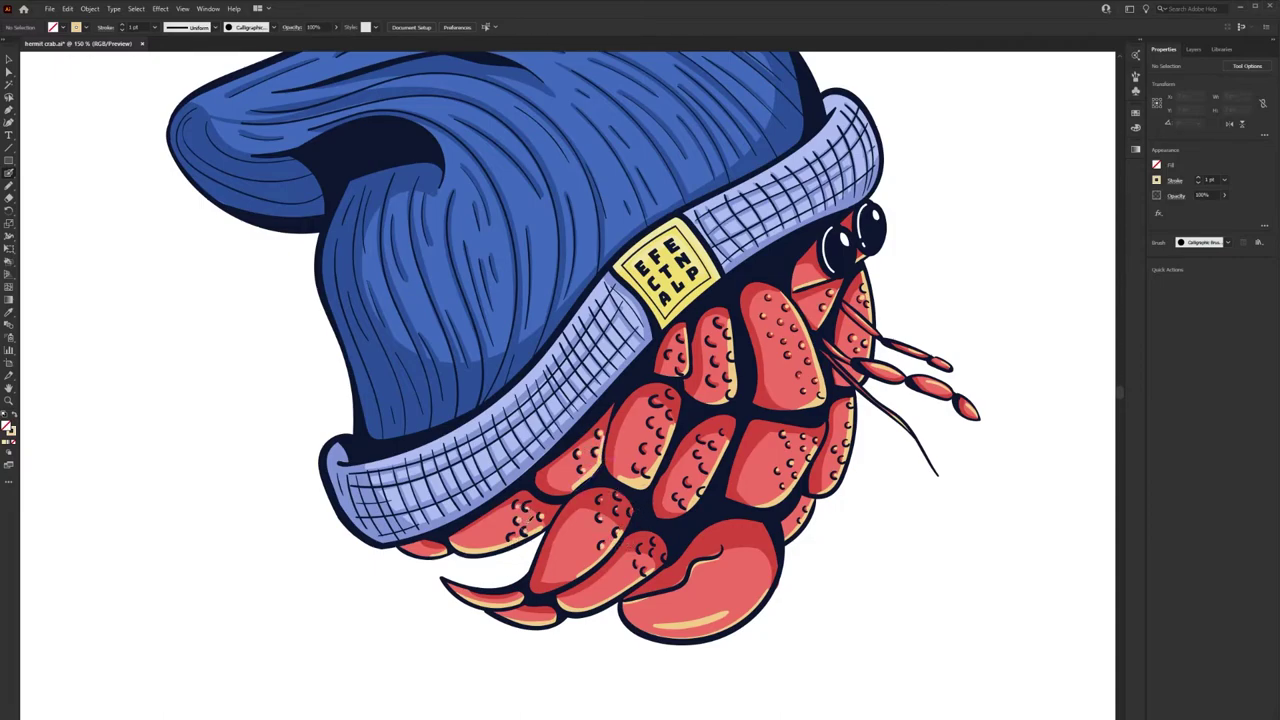
key(ctrl+minus)
key(ctrl+minus)
scroll(512, 474, up, 3)
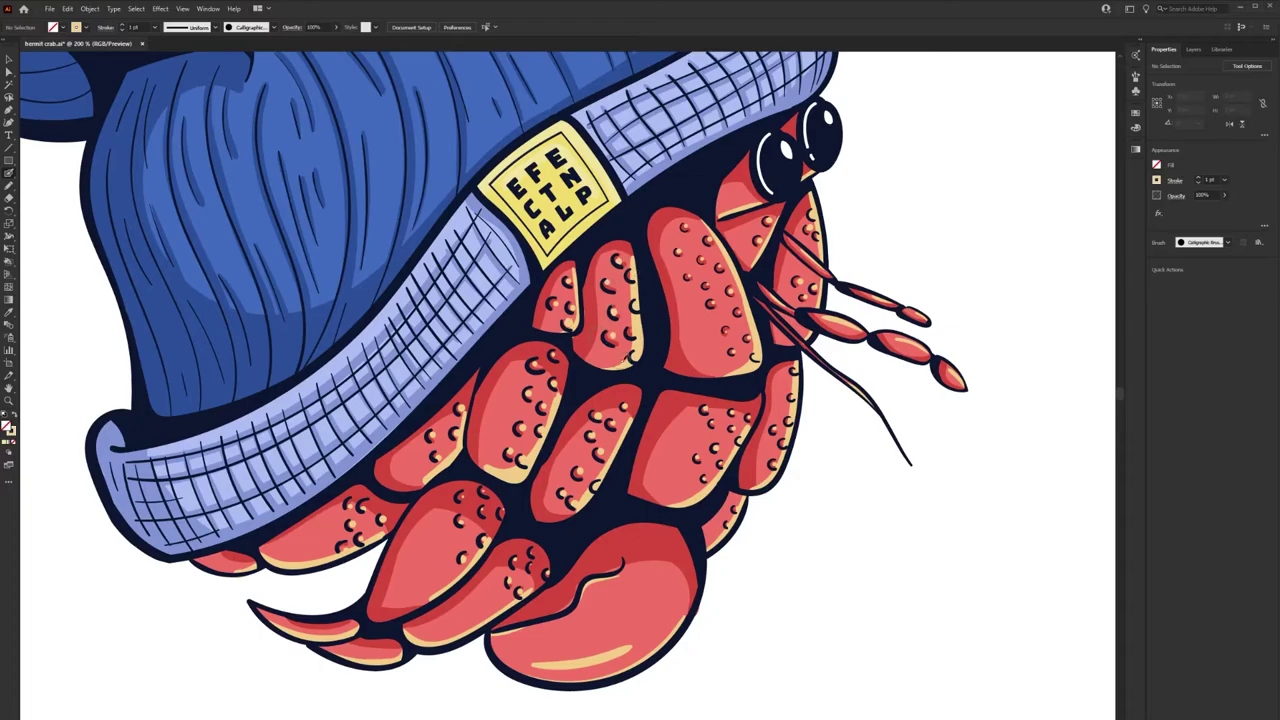
Highlight the beanie rim's top, right and upper-left edges, undoing one misplaced diagonal stroke
scroll(355, 485, down, 2)
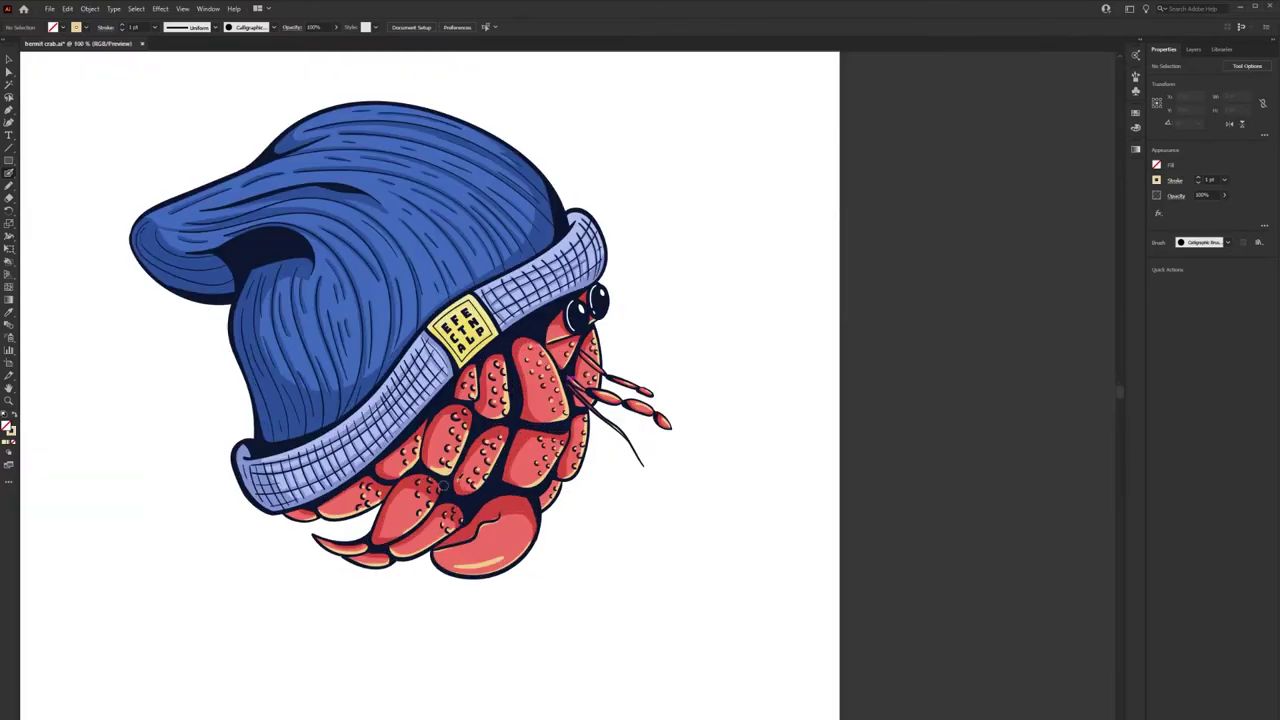
scroll(580, 515, up, 3)
scroll(515, 465, down, 3)
scroll(435, 265, up, 1)
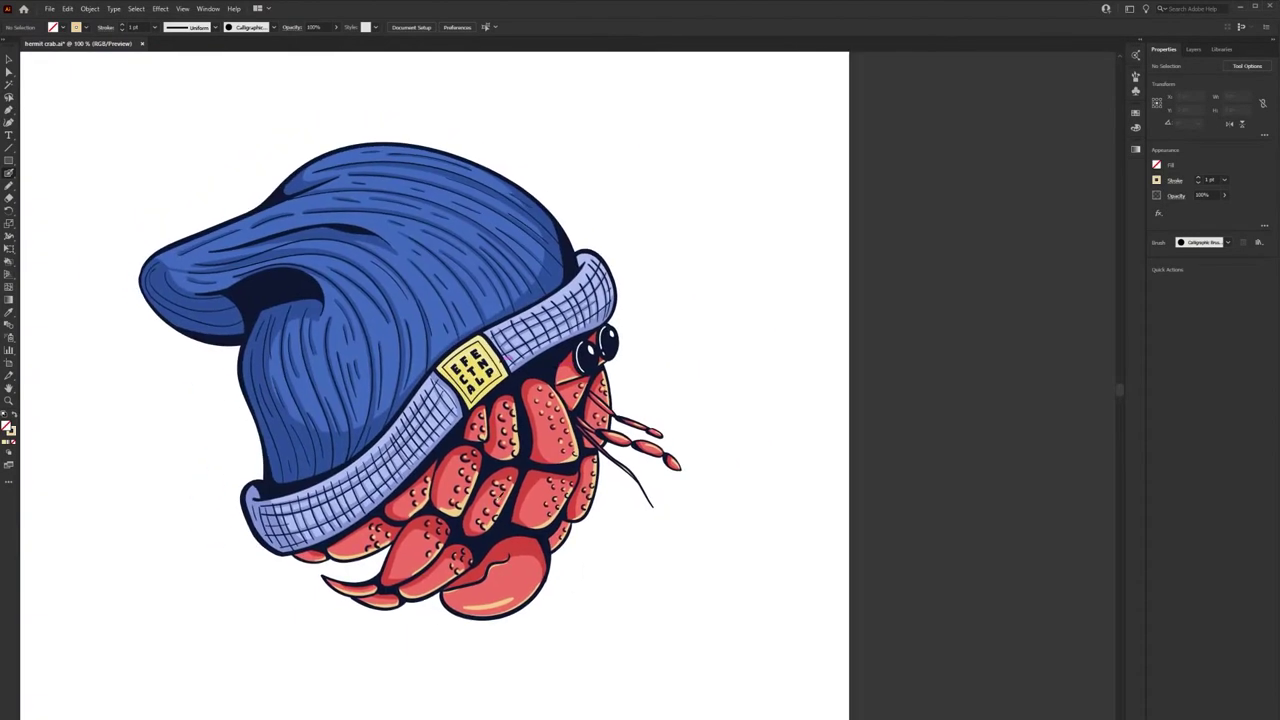
scroll(435, 265, up, 1)
scroll(435, 265, up, 1)
drag(606, 238, 680, 305)
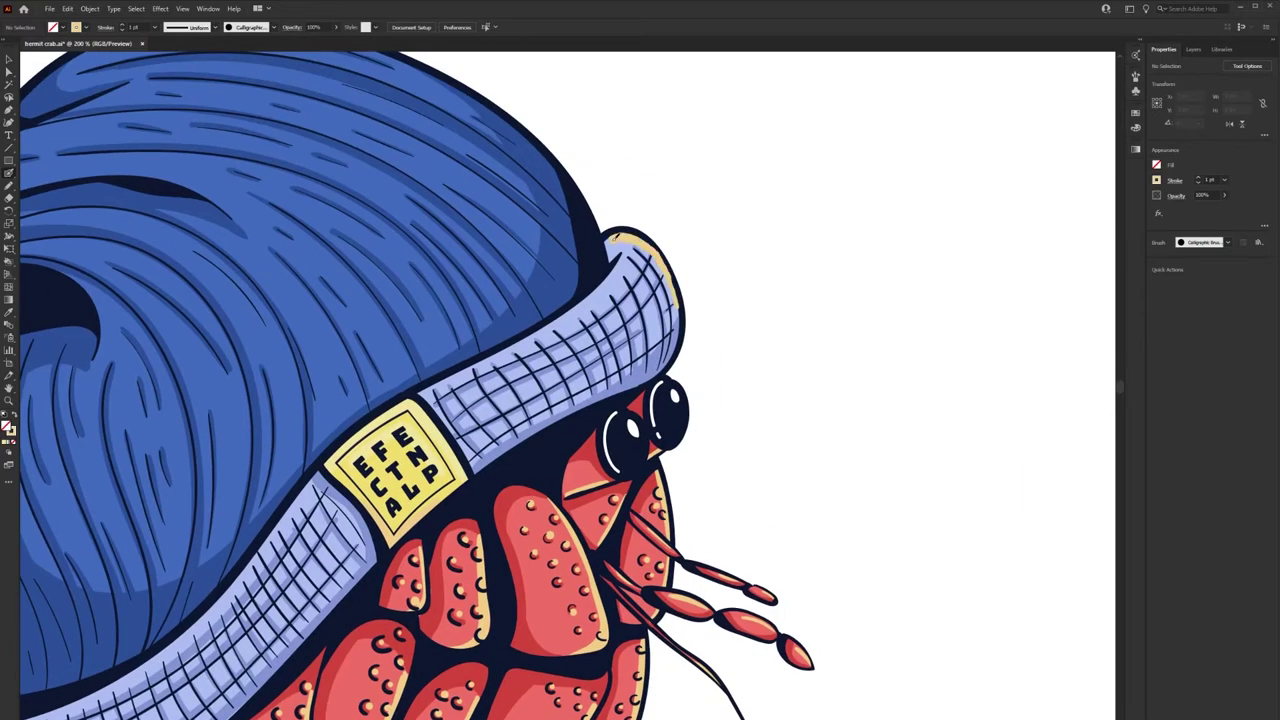
drag(622, 260, 442, 398)
key(ctrl+z)
scroll(764, 454, down, 1)
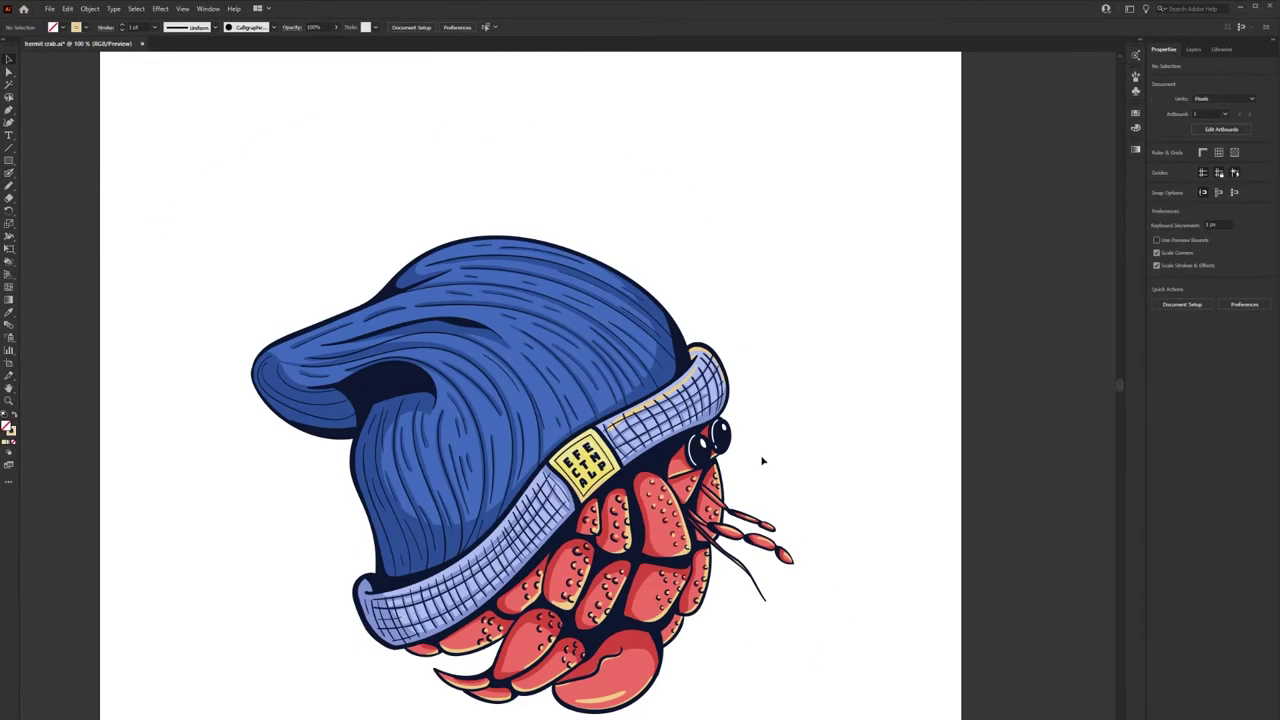
scroll(737, 409, up, 1)
scroll(720, 400, up, 1)
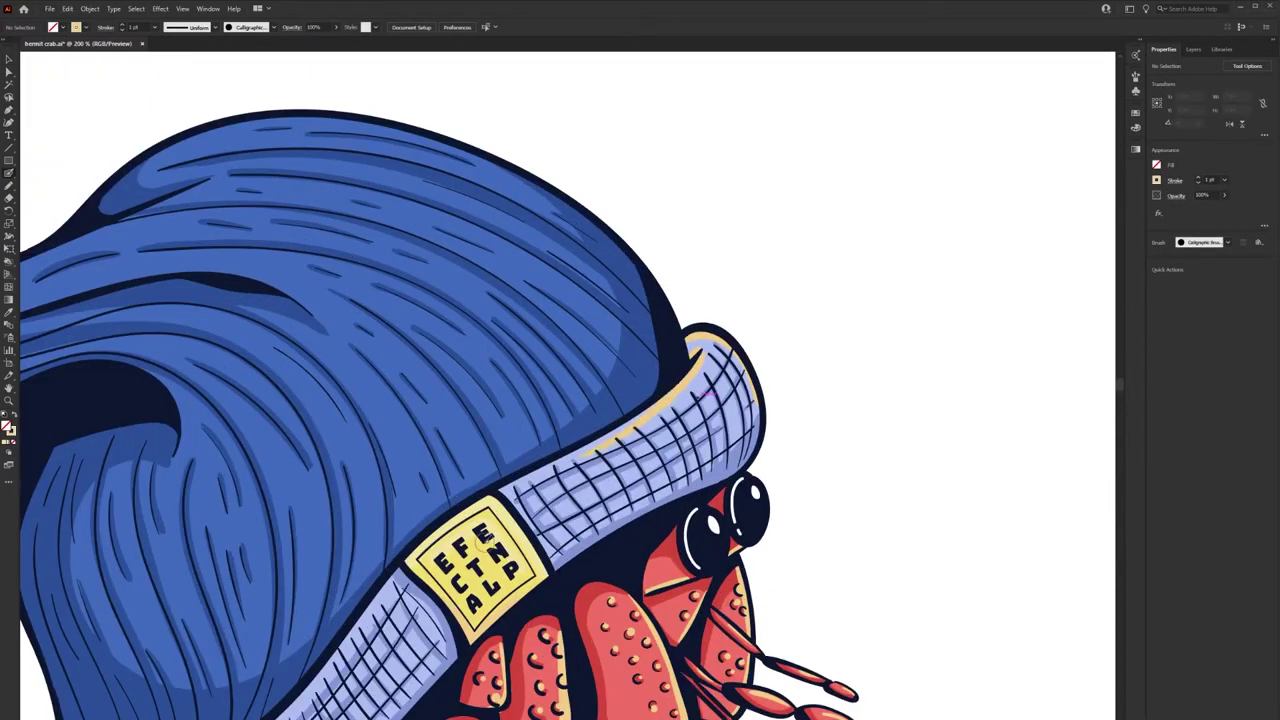
drag(708, 343, 656, 410)
drag(710, 368, 594, 448)
Highlight the blue hat's top edge, the dark groove at its top, and its upper-left edge
mouse_move(435, 621)
mouse_down()
mouse_move(725, 361)
mouse_move(590, 447)
mouse_up()
drag(926, 50, 883, 340)
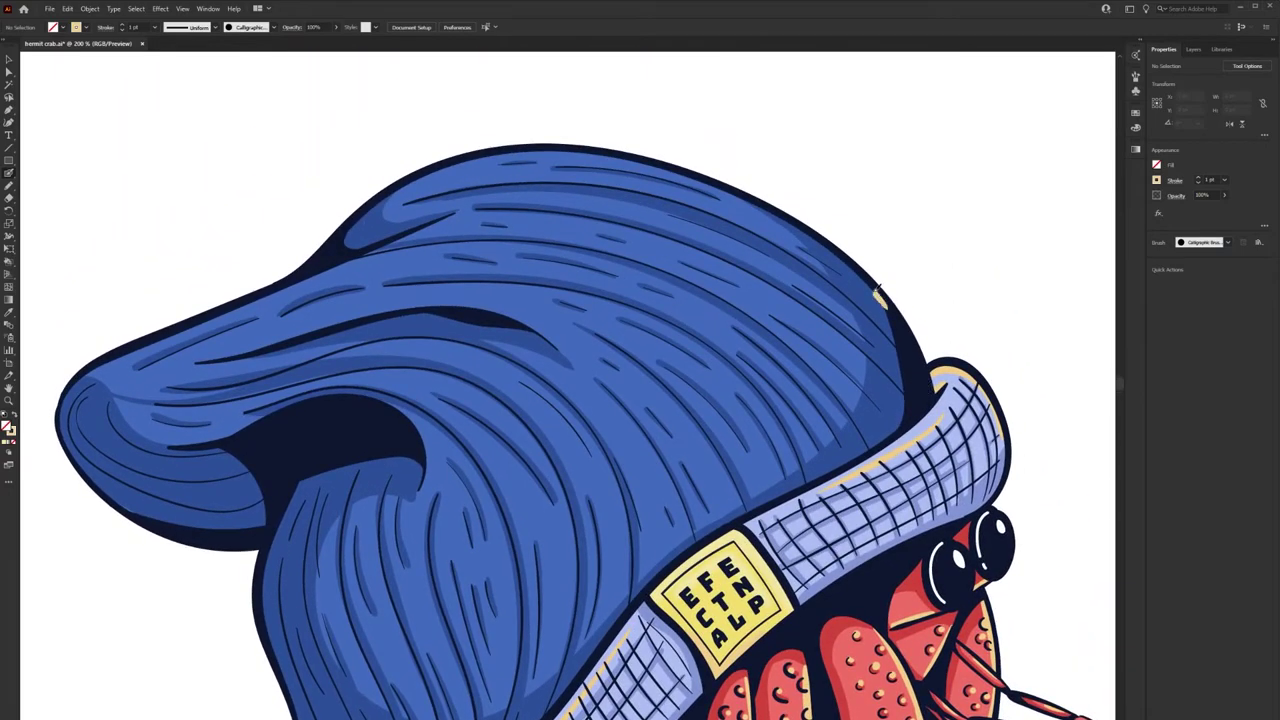
drag(878, 295, 410, 152)
drag(426, 464, 506, 420)
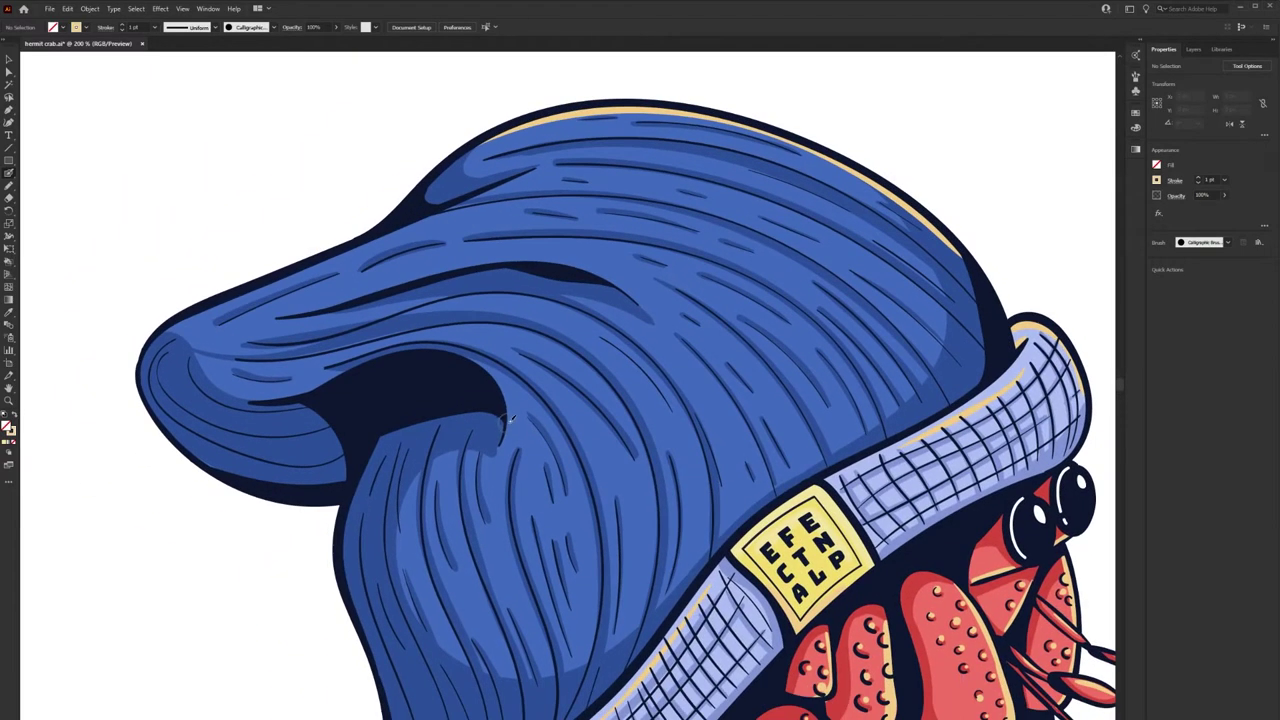
drag(634, 297, 322, 306)
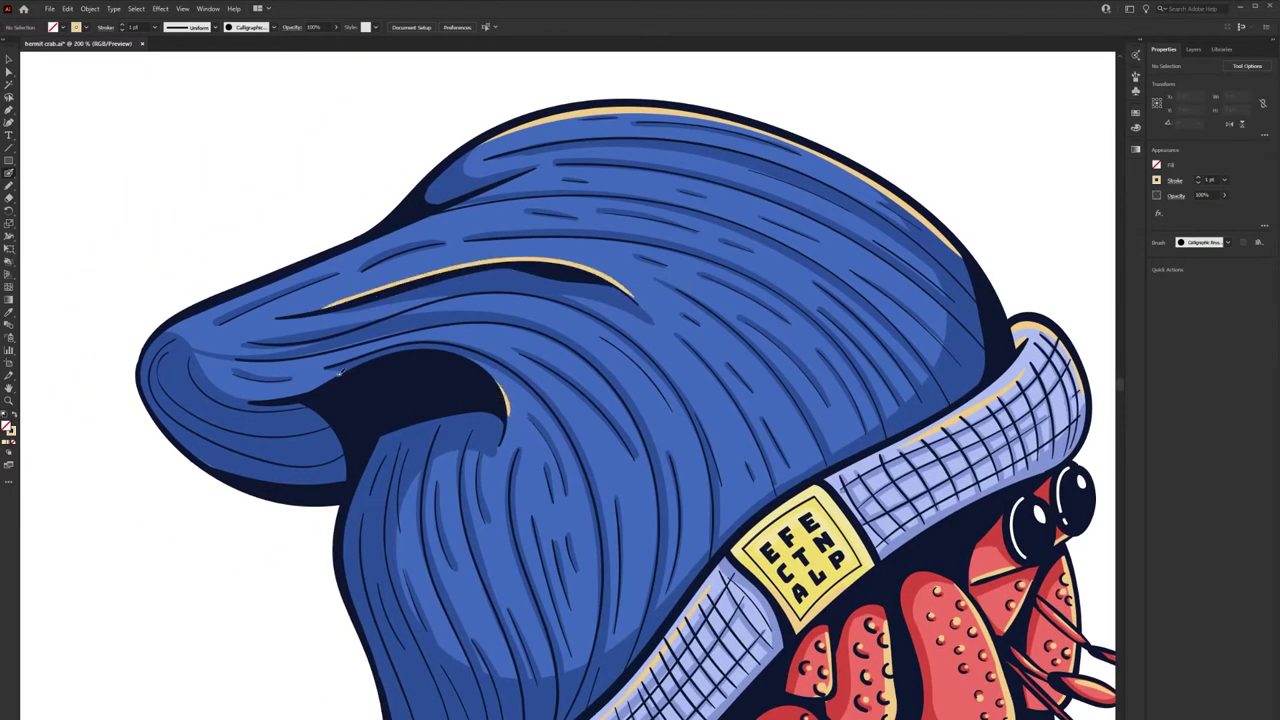
drag(455, 207, 188, 318)
scroll(644, 277, down, 1)
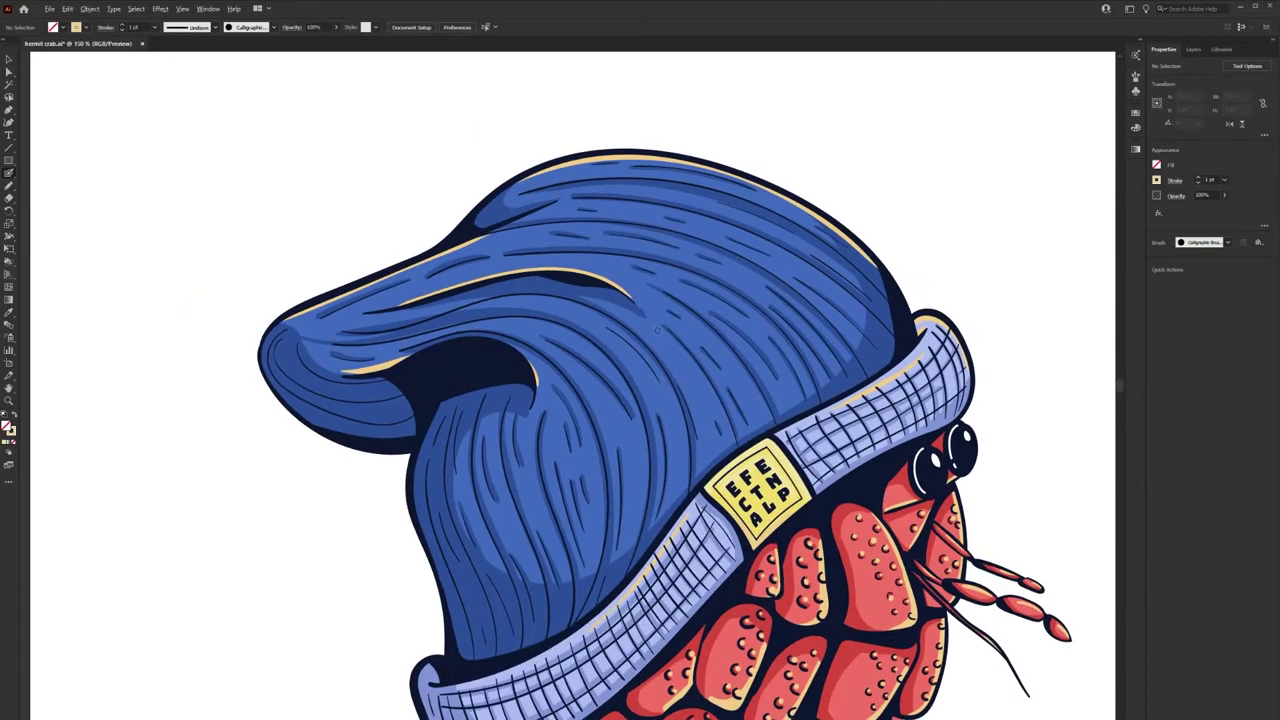
scroll(656, 331, down, 1)
Add a long highlight across the hat's top and two strokes along its folds, then fit the artboard
key(F5)
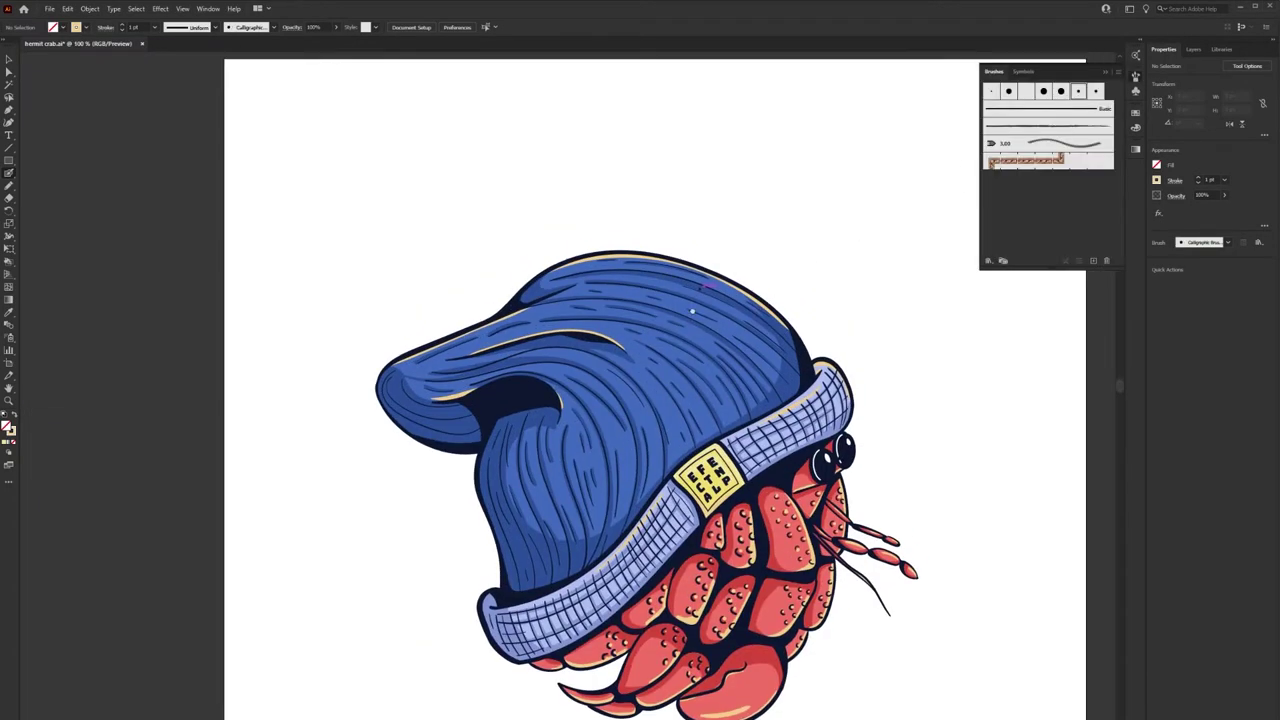
scroll(738, 225, up, 2)
scroll(575, 322, down, 3)
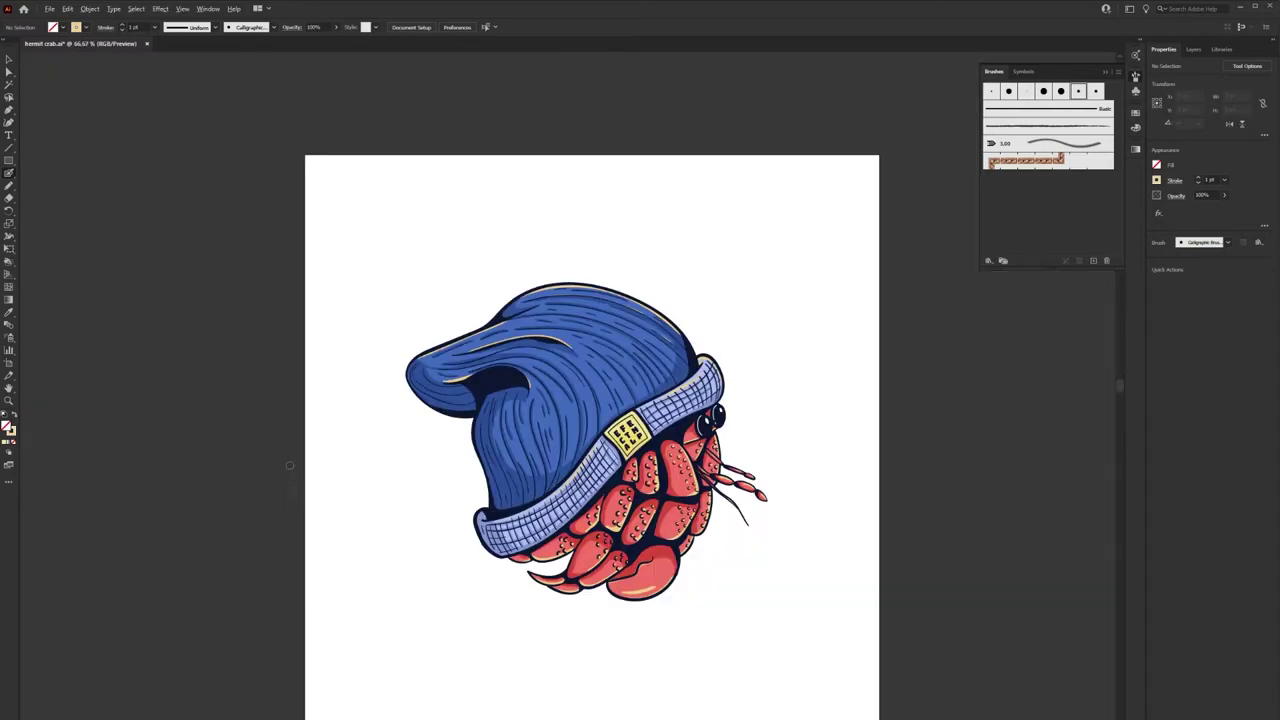
key(F5)
scroll(625, 469, up, 2)
scroll(738, 256, up, 2)
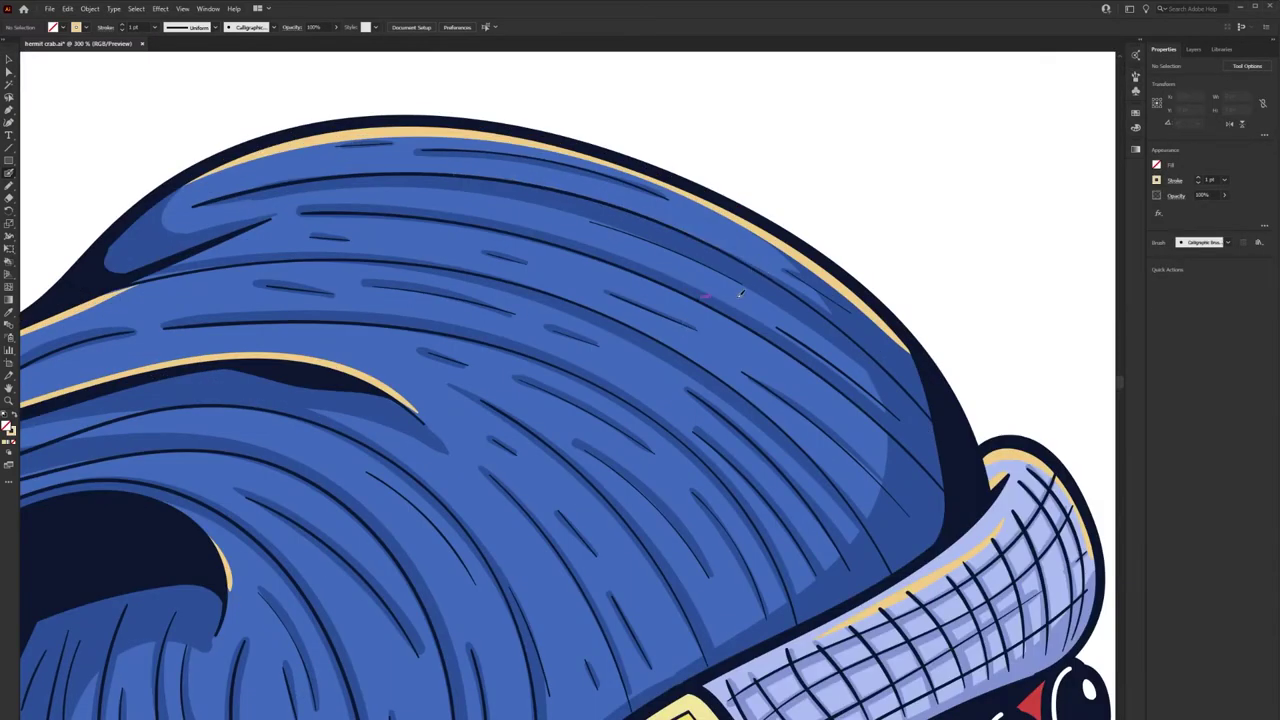
drag(739, 253, 421, 170)
drag(666, 553, 620, 510)
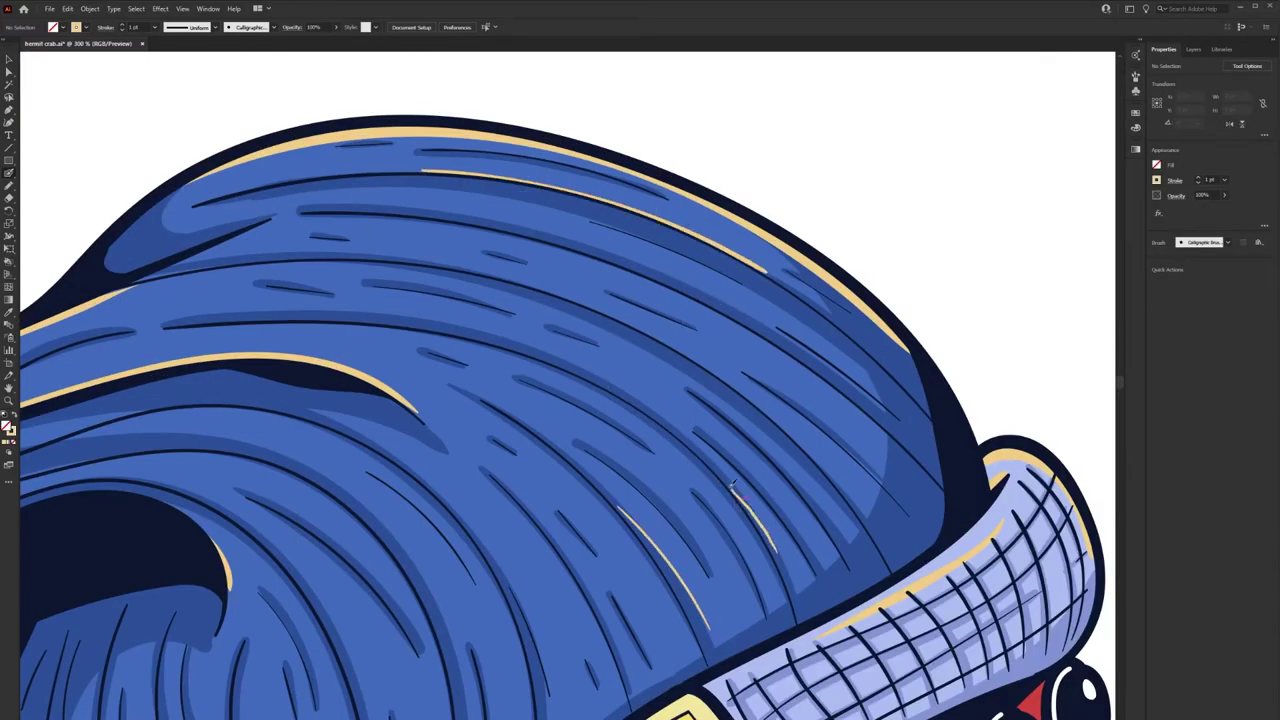
drag(784, 553, 662, 424)
scroll(876, 389, down, 2)
scroll(566, 403, down, 1)
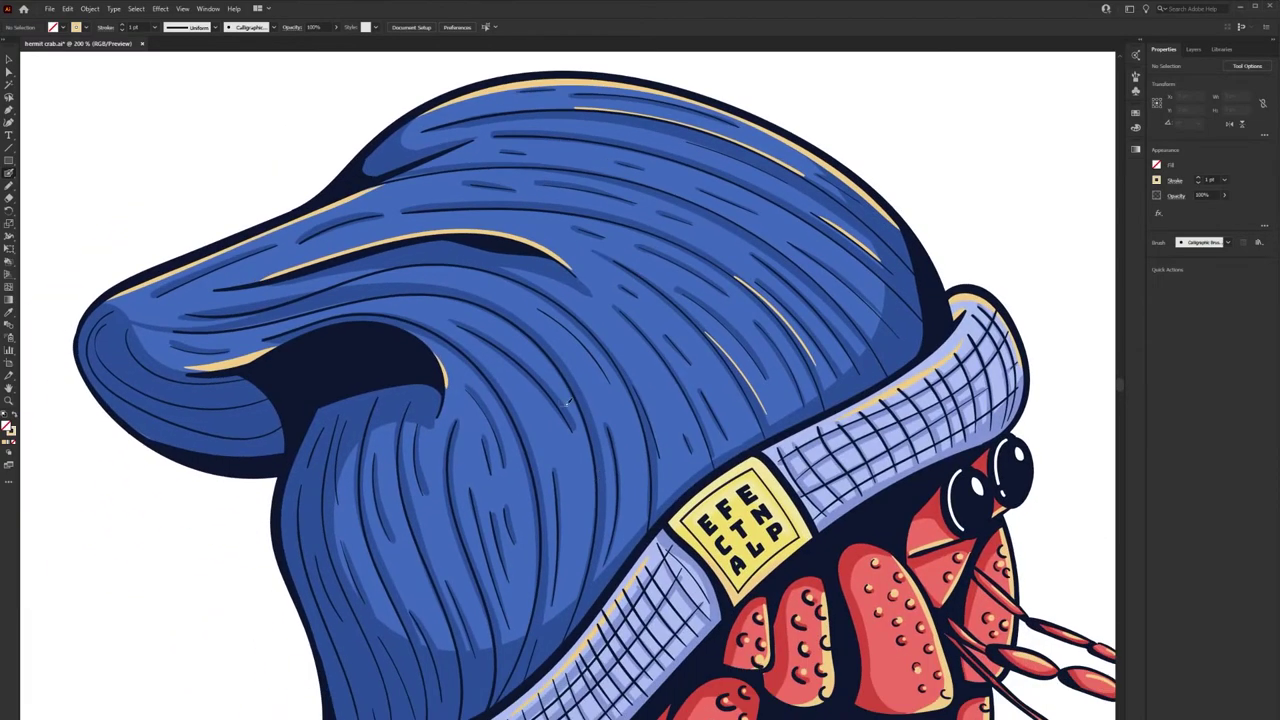
key(ctrl+0)
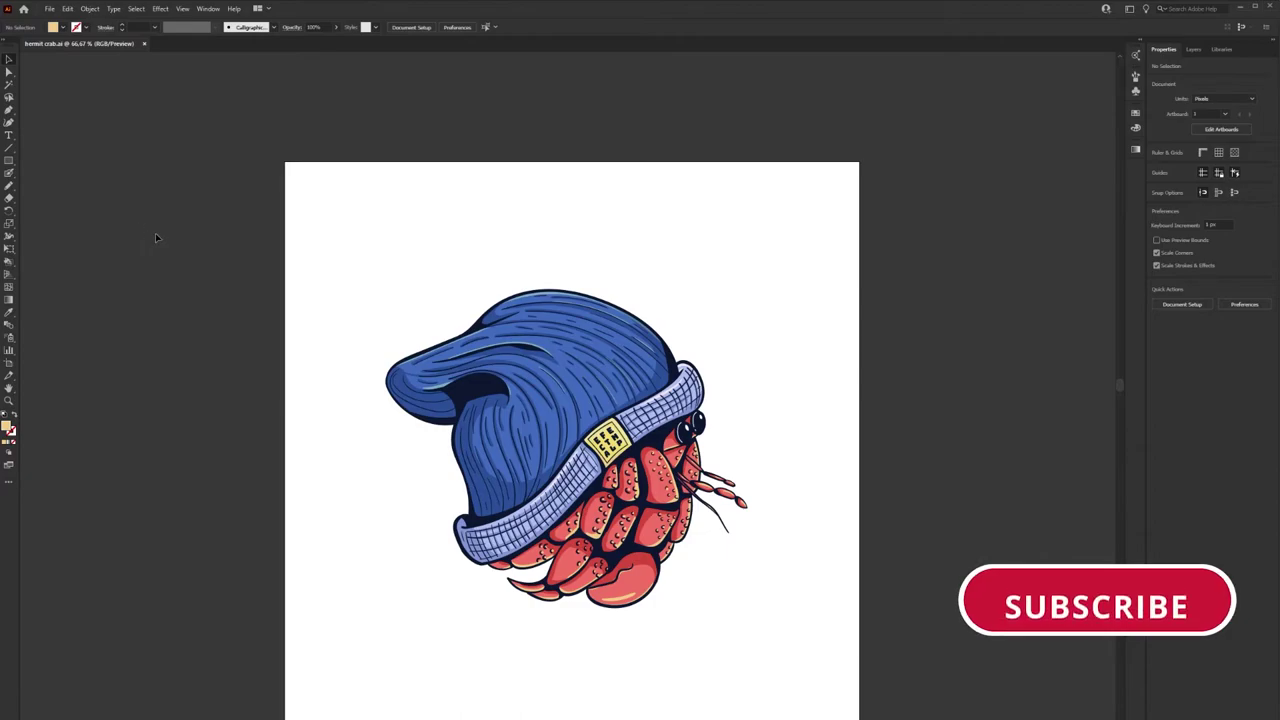
Draw a black ground line to the left and right of the crab with the Paintbrush
key(b)
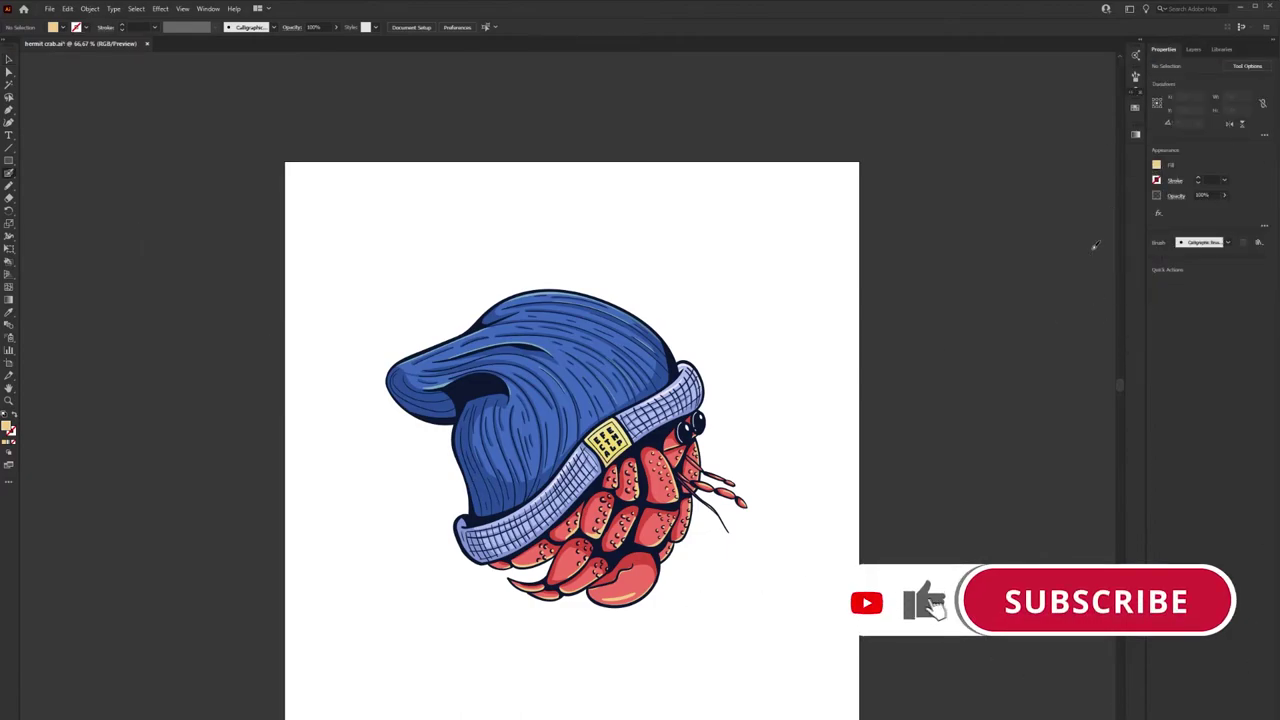
key(shift+x)
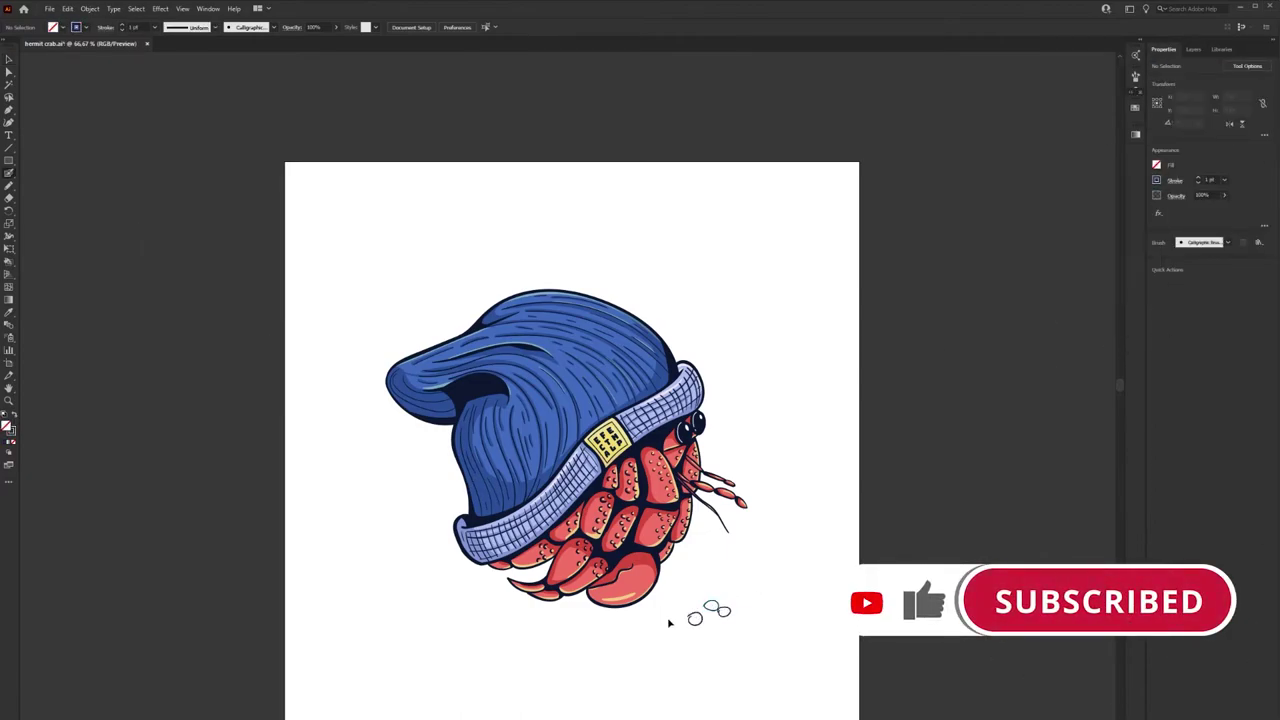
key(ctrl+1)
key(shift+x)
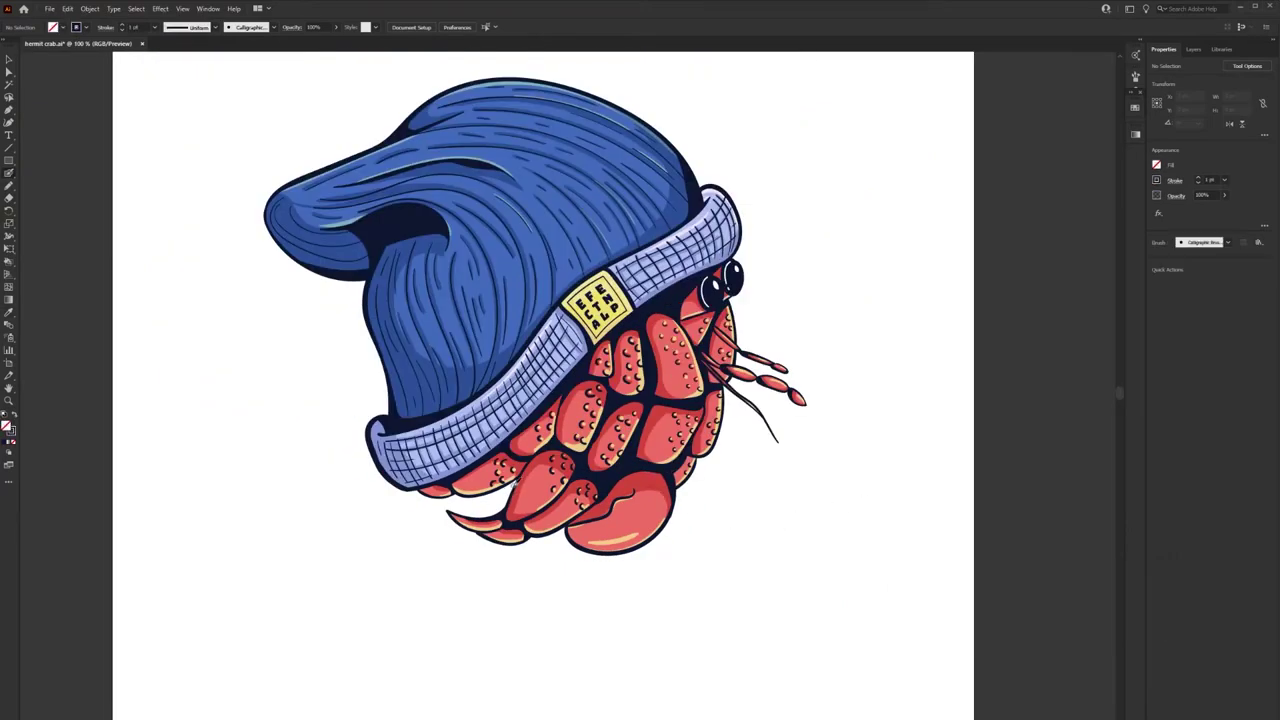
drag(141, 474, 380, 474)
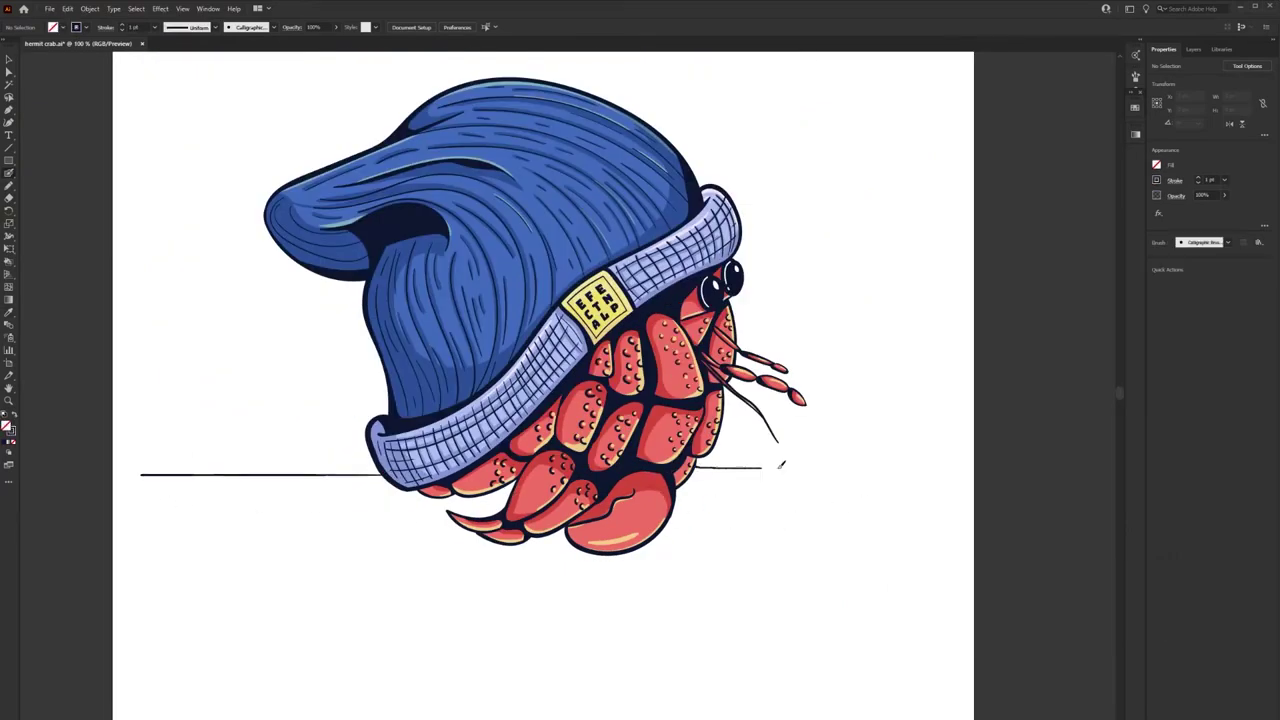
drag(782, 463, 926, 467)
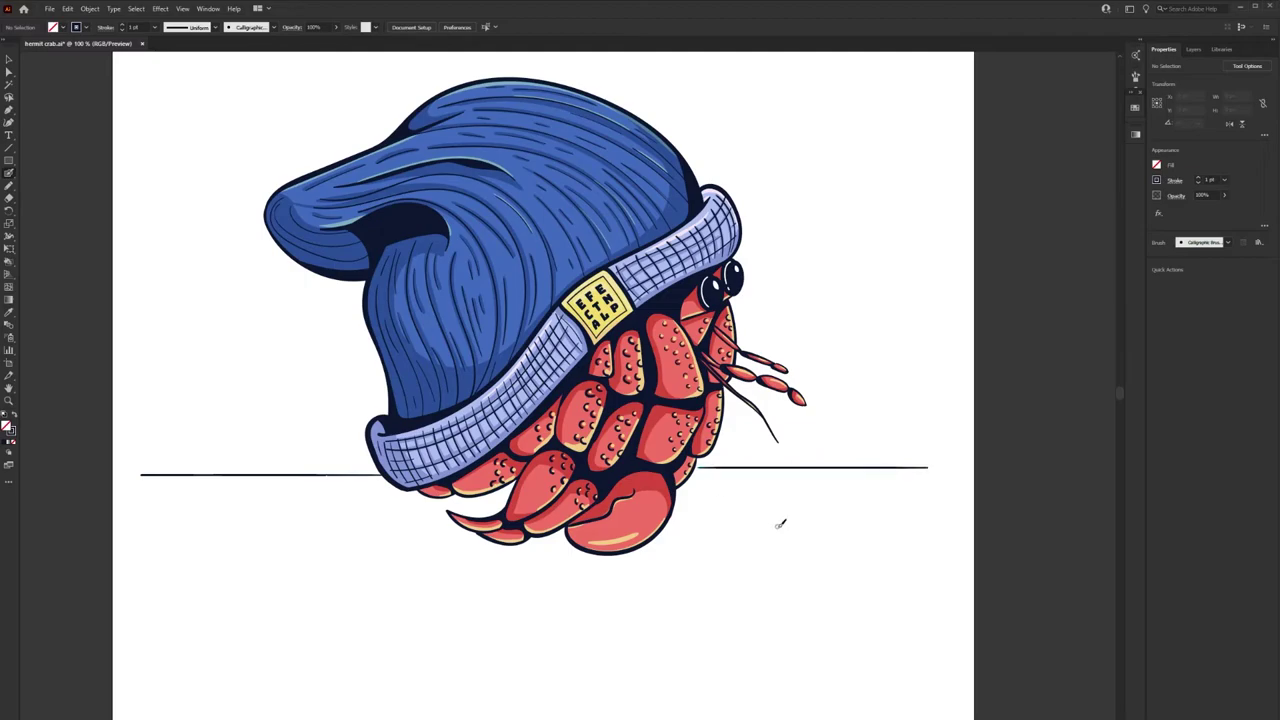
drag(723, 514, 772, 545)
Sketch small pebbles and a closed pebble on the sand, undoing one stray wavy stroke
drag(705, 568, 706, 568)
drag(366, 500, 377, 500)
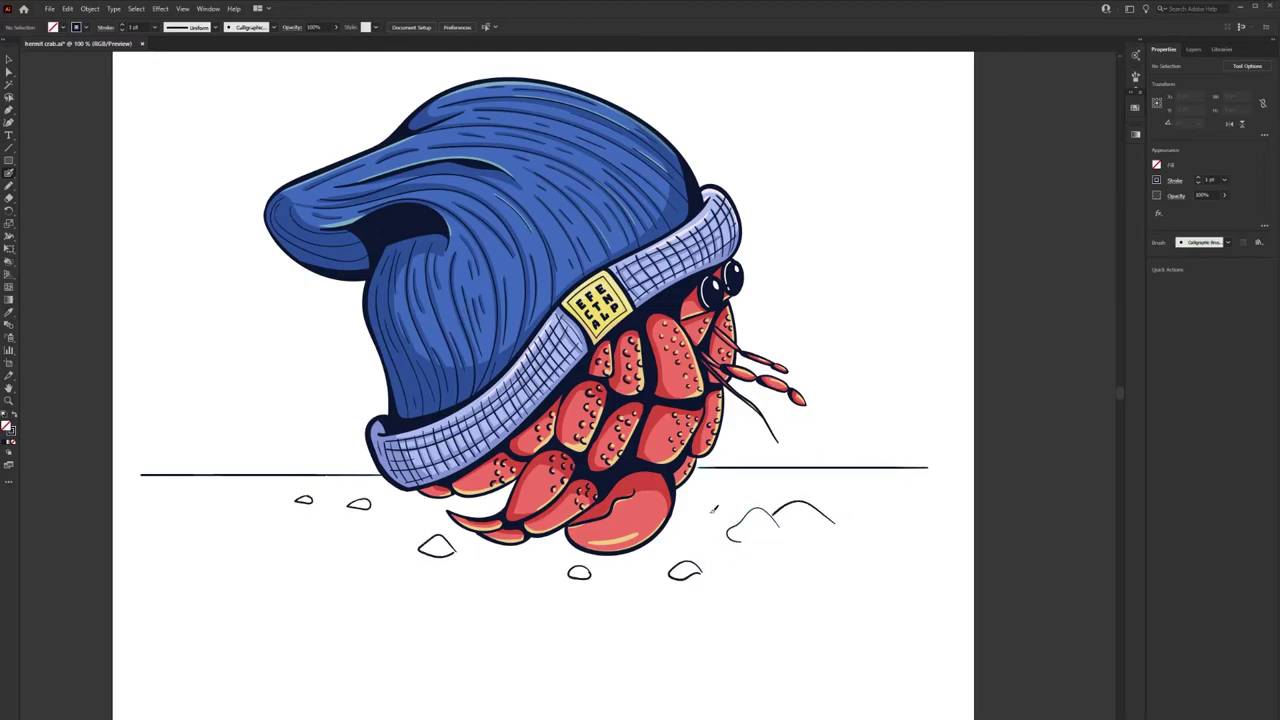
drag(706, 511, 724, 520)
key(ctrl+z)
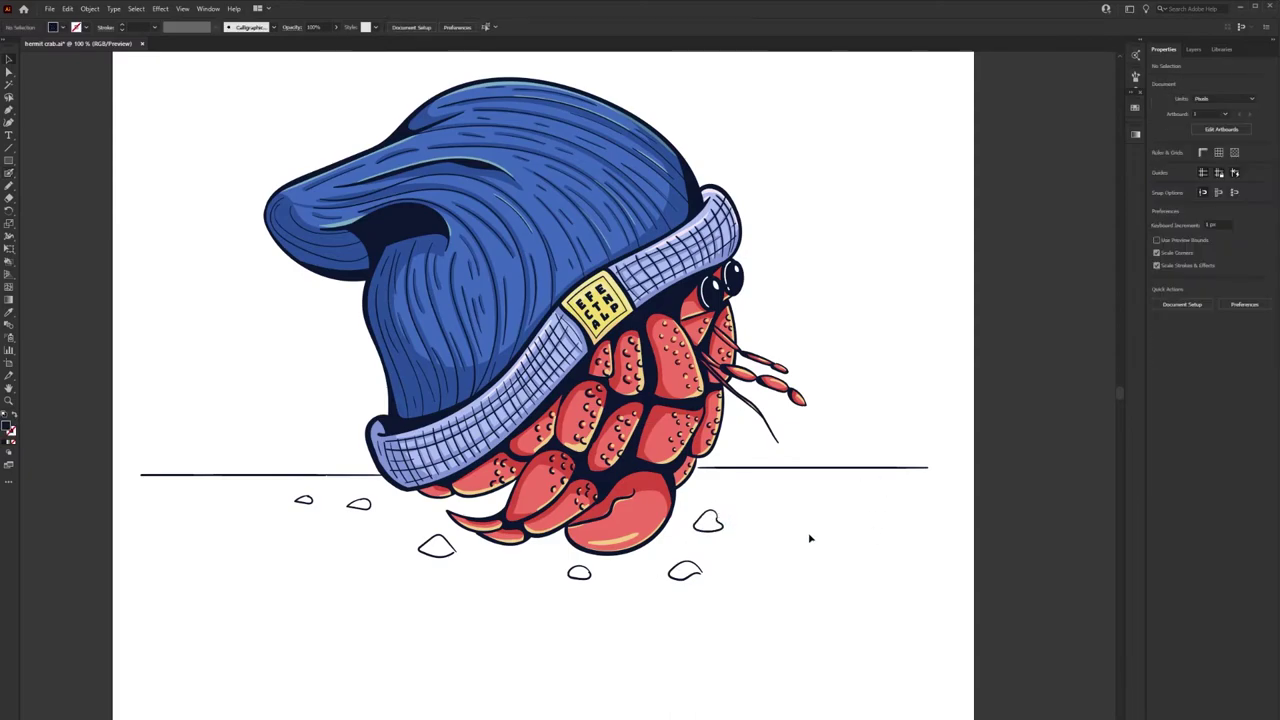
drag(790, 548, 849, 537)
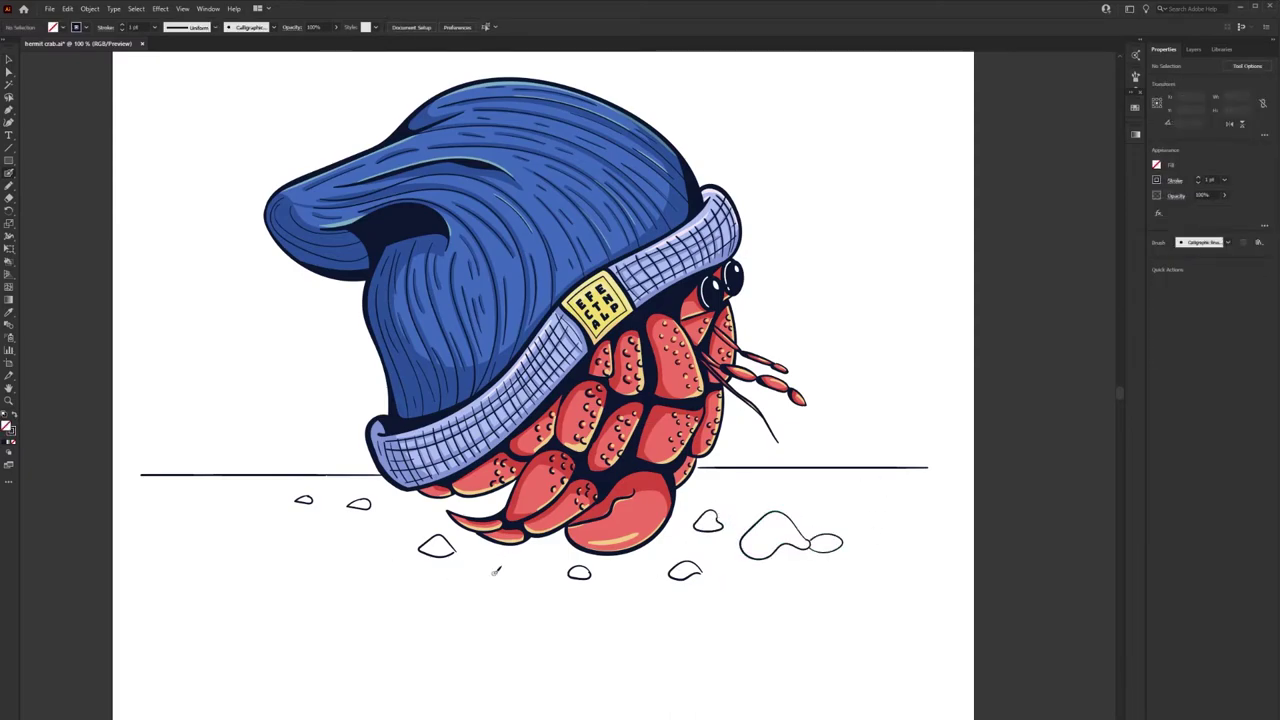
drag(486, 609, 496, 608)
drag(532, 605, 545, 604)
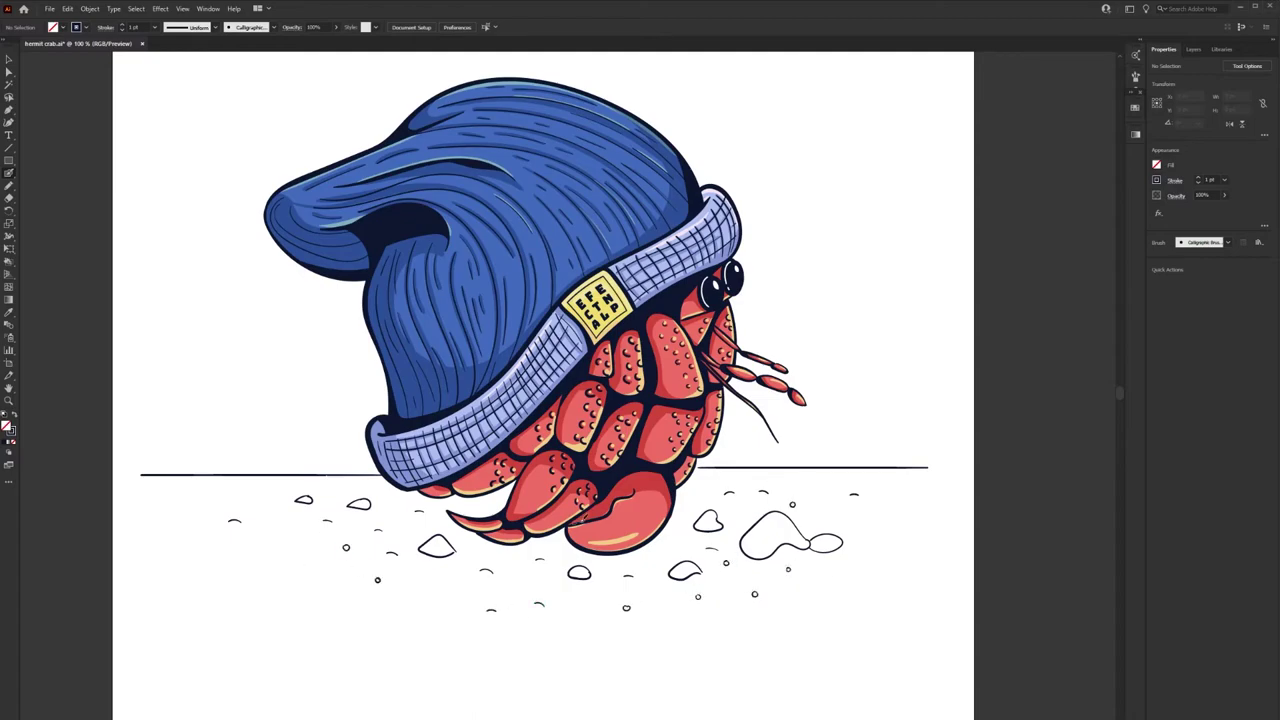
scroll(480, 543, down, 1)
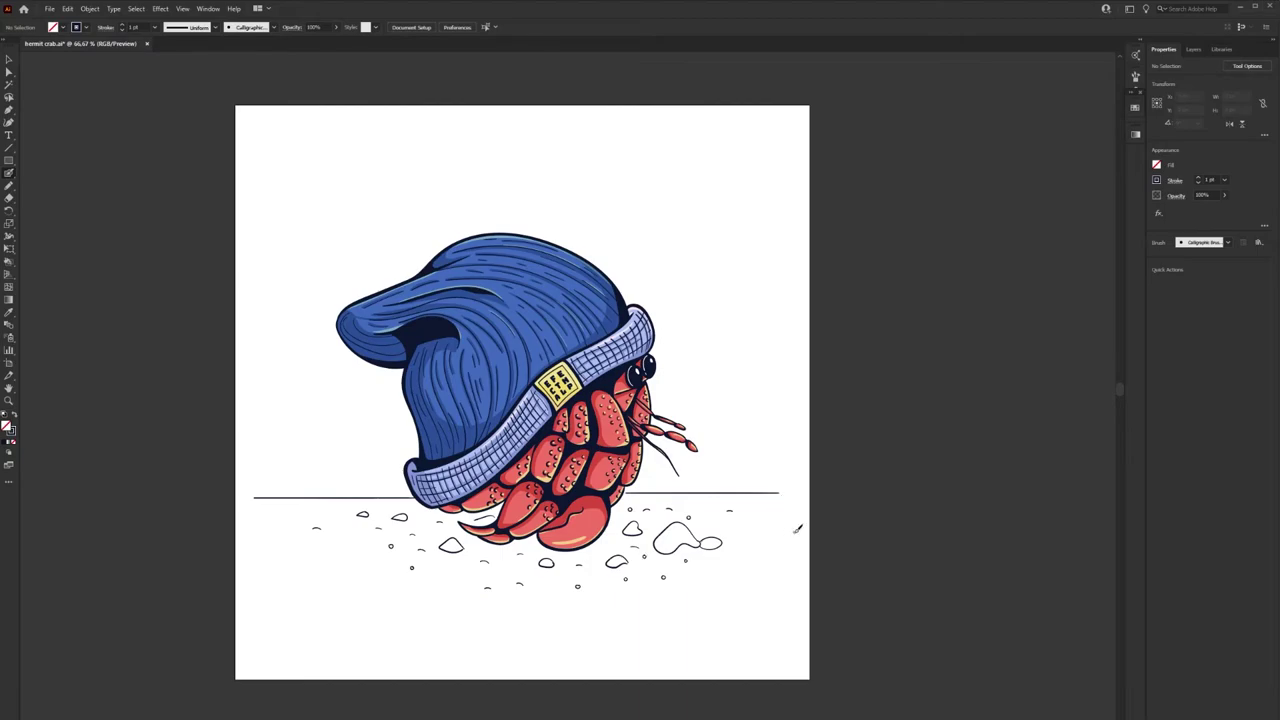
Draw a yellow-filled rectangle over the ground area and send it behind the line art
click(10, 163)
drag(235, 490, 809, 679)
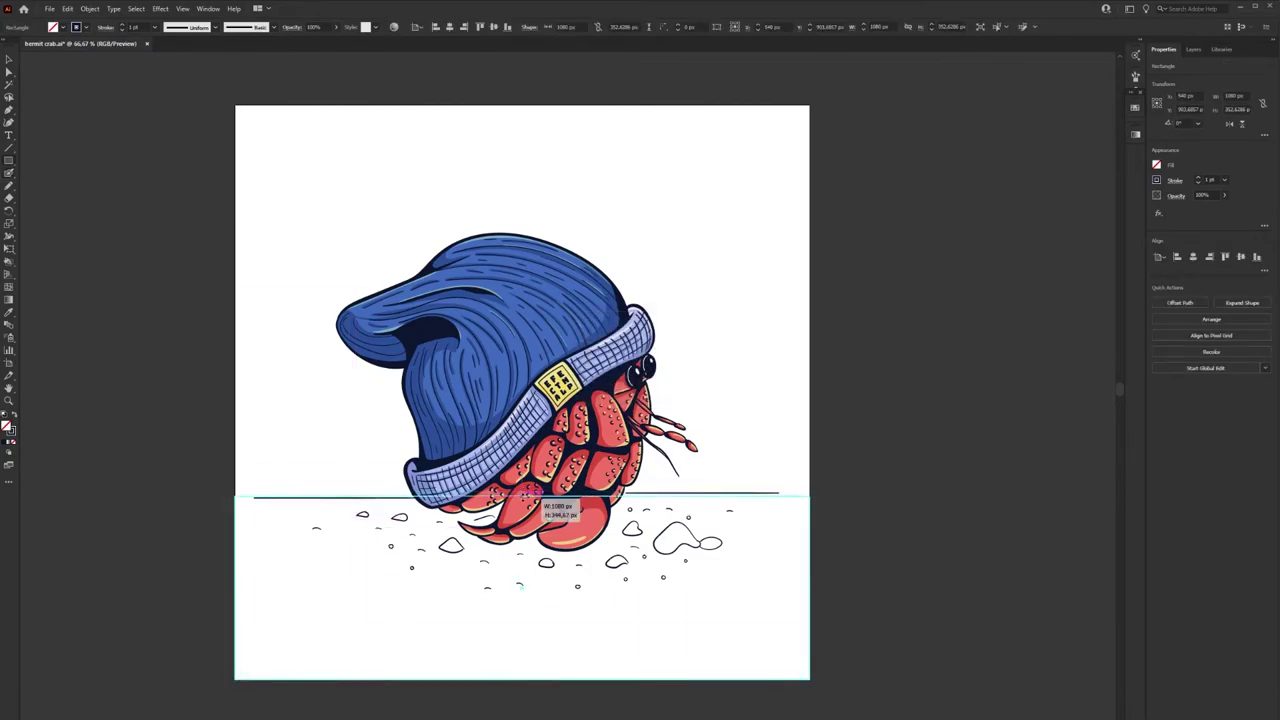
drag(665, 494, 661, 502)
click(1157, 164)
click(1046, 185)
key(ctrl+shift+bracketleft)
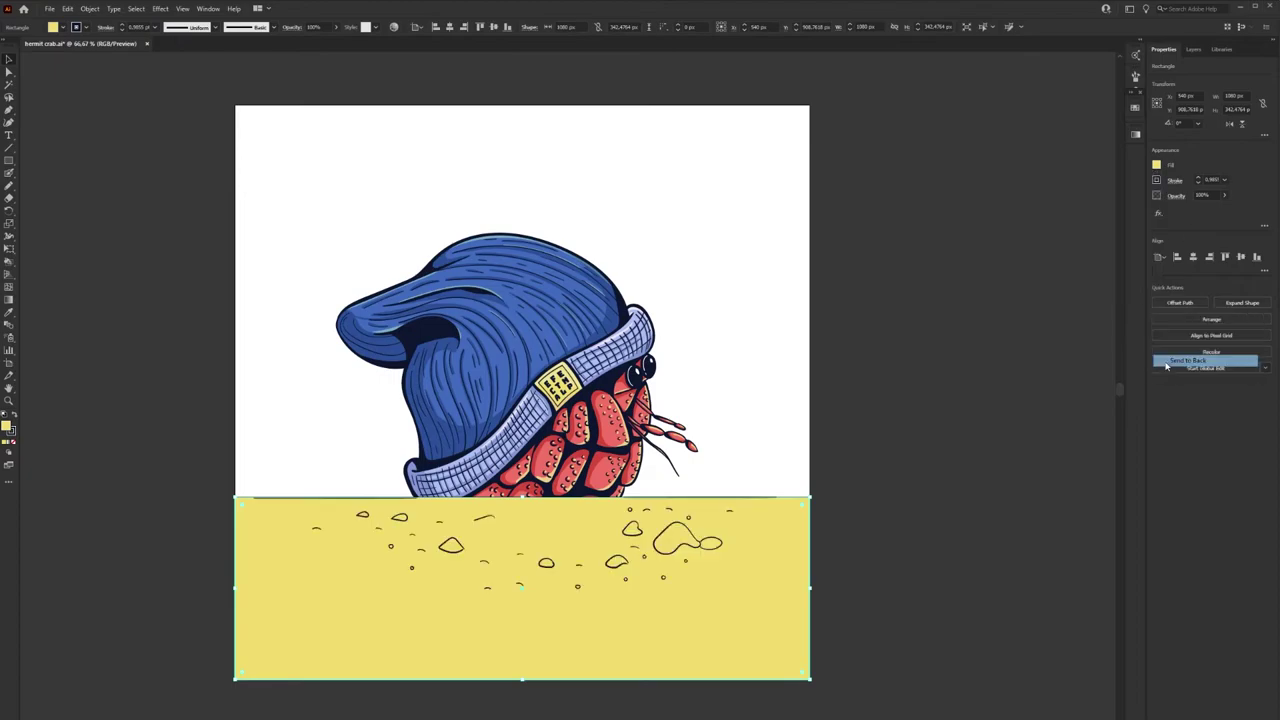
click(814, 565)
click(700, 620)
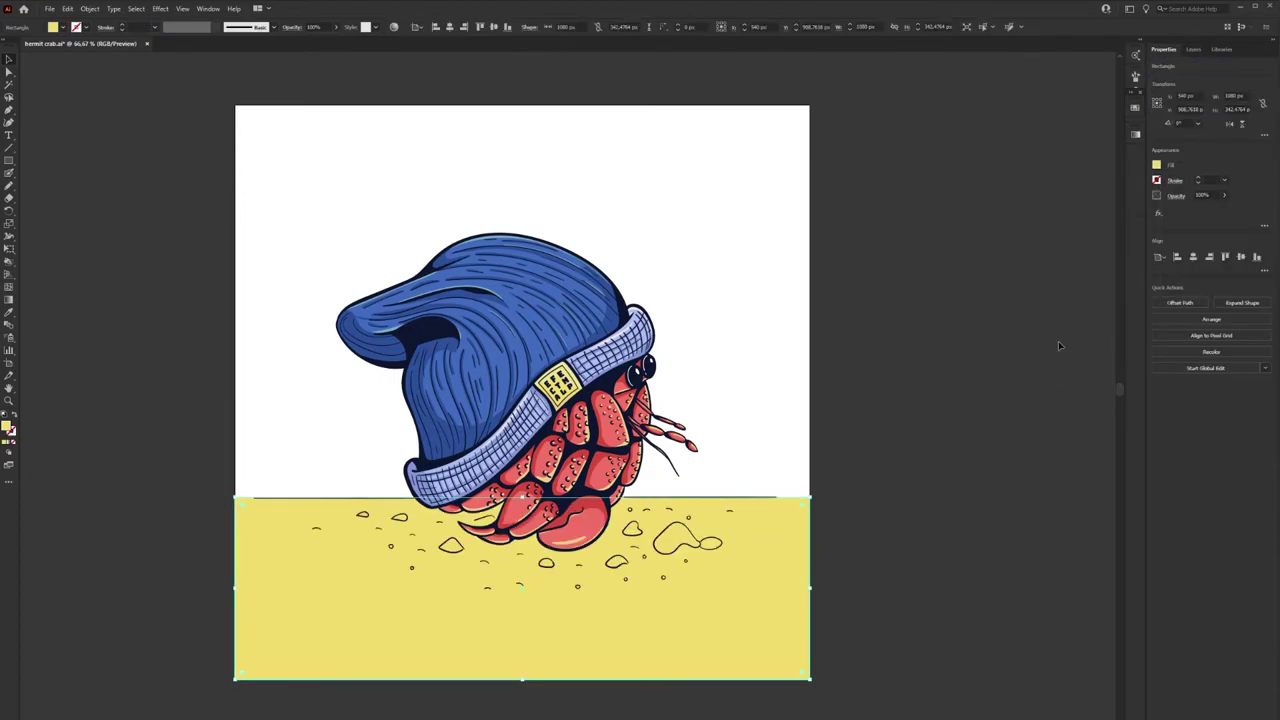
click(832, 532)
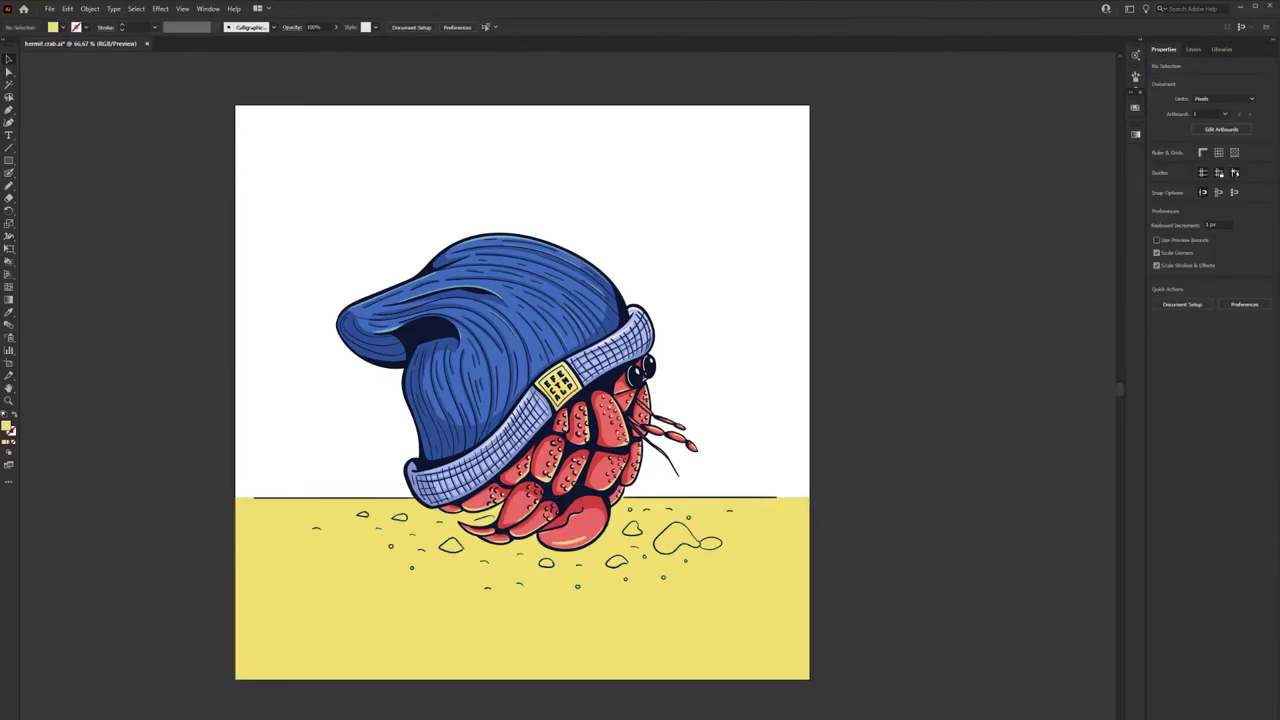
Draw a sky rectangle behind the crab and, after trying several colours, fill it pale pink
drag(236, 105, 810, 497)
click(1157, 165)
click(1065, 240)
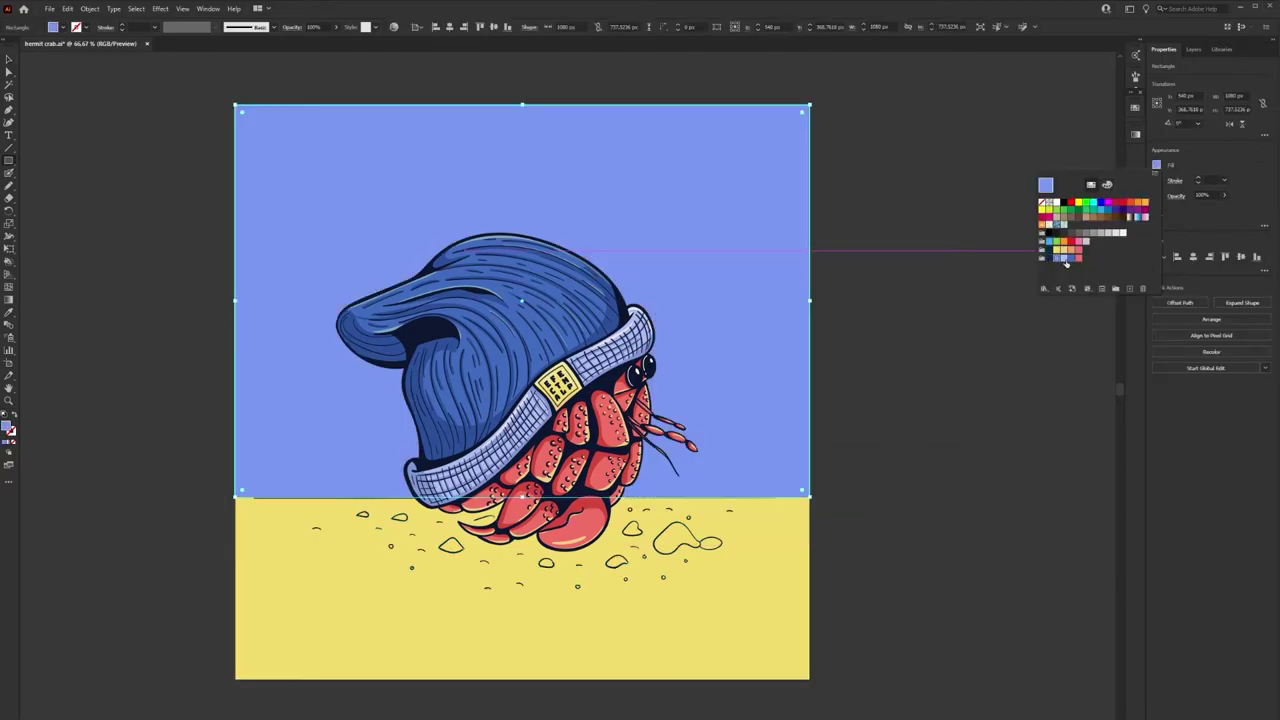
click(1222, 49)
click(1252, 152)
click(1208, 305)
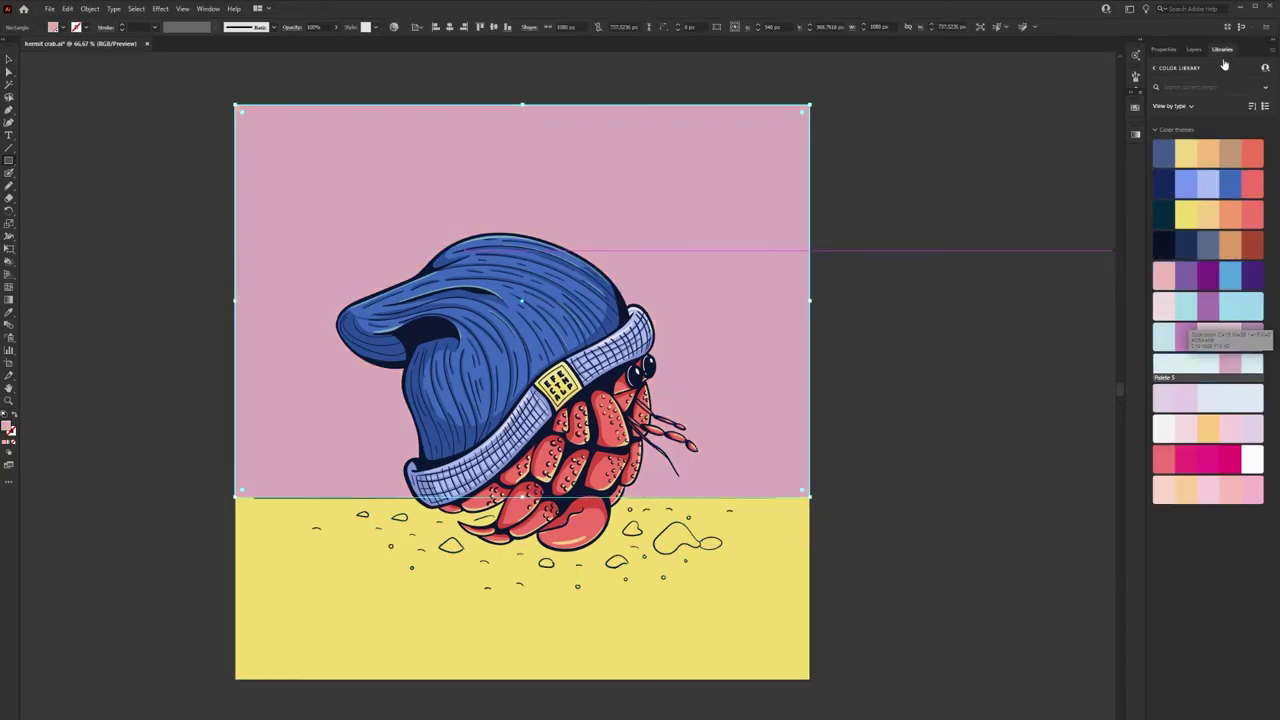
click(1185, 275)
click(1229, 367)
click(1163, 49)
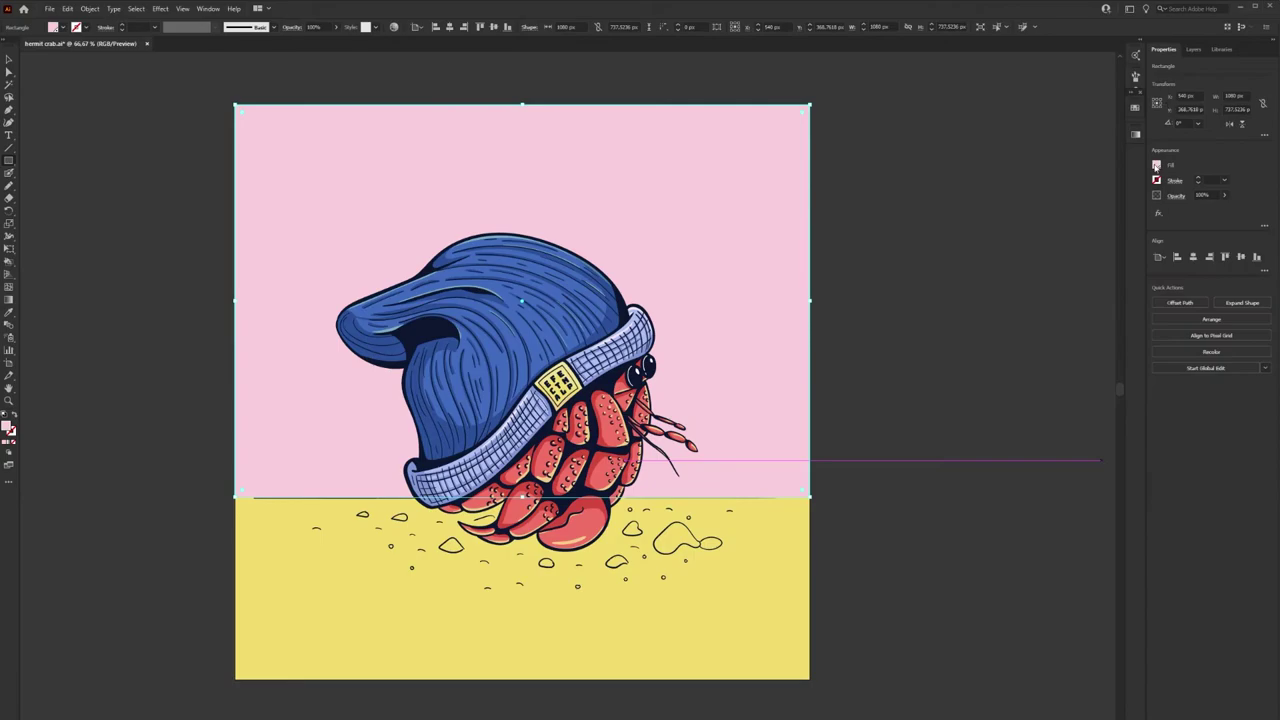
click(1157, 165)
click(1050, 268)
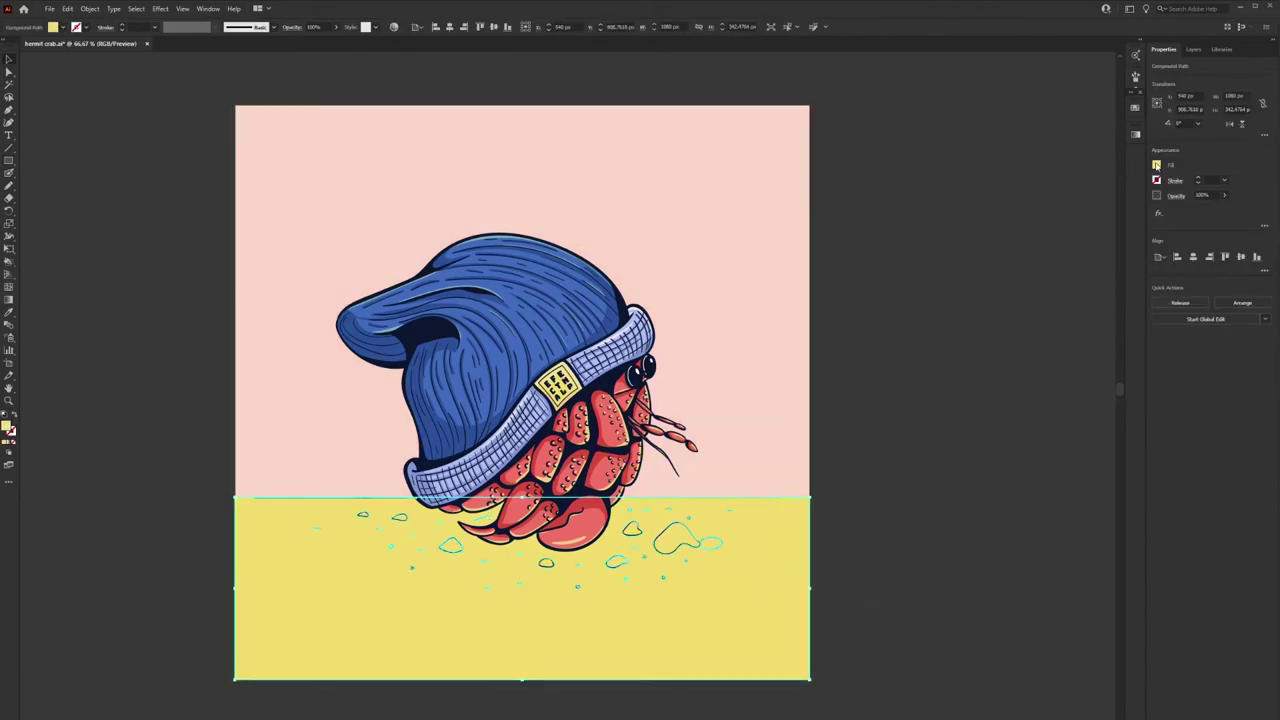
Select the sand shape together with the pebbles and zoom in on them
click(798, 560)
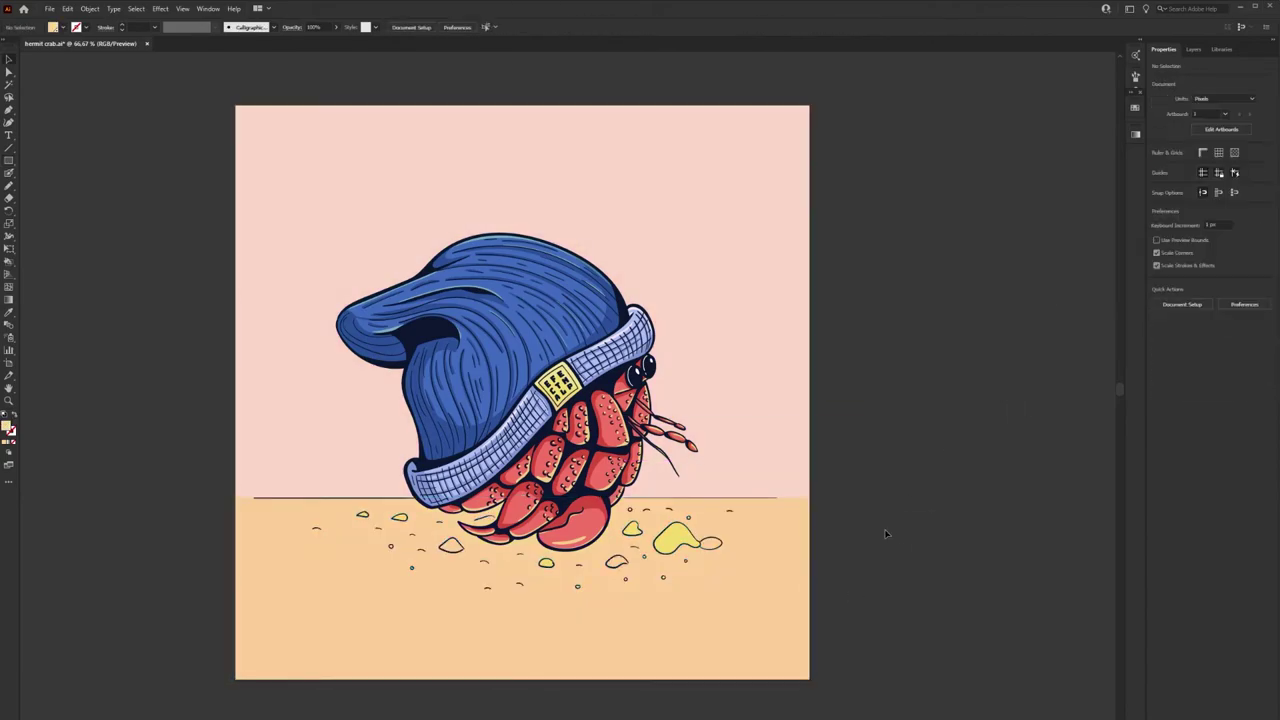
click(798, 557)
key(ctrl+1)
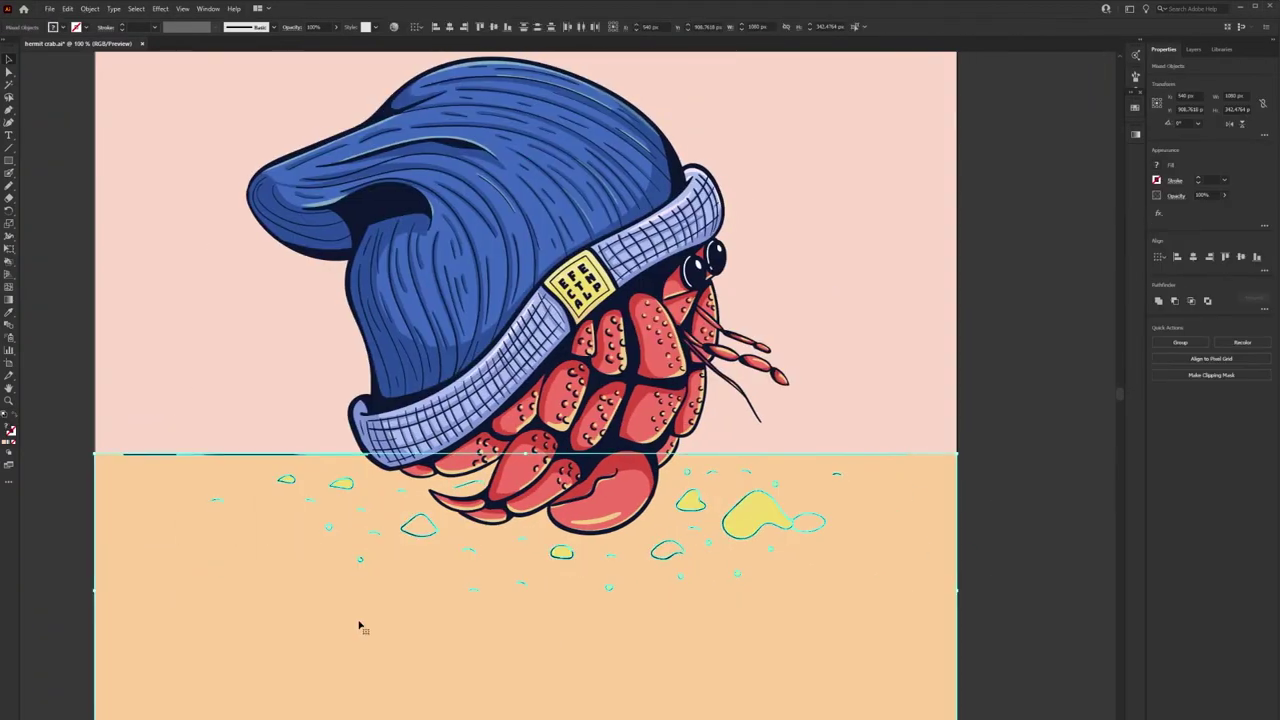
Give the selected pebbles dark outlines, then deselect and fit the artboard in view
click(1157, 180)
click(1060, 185)
key(ctrl+shift+a)
key(ctrl+0)
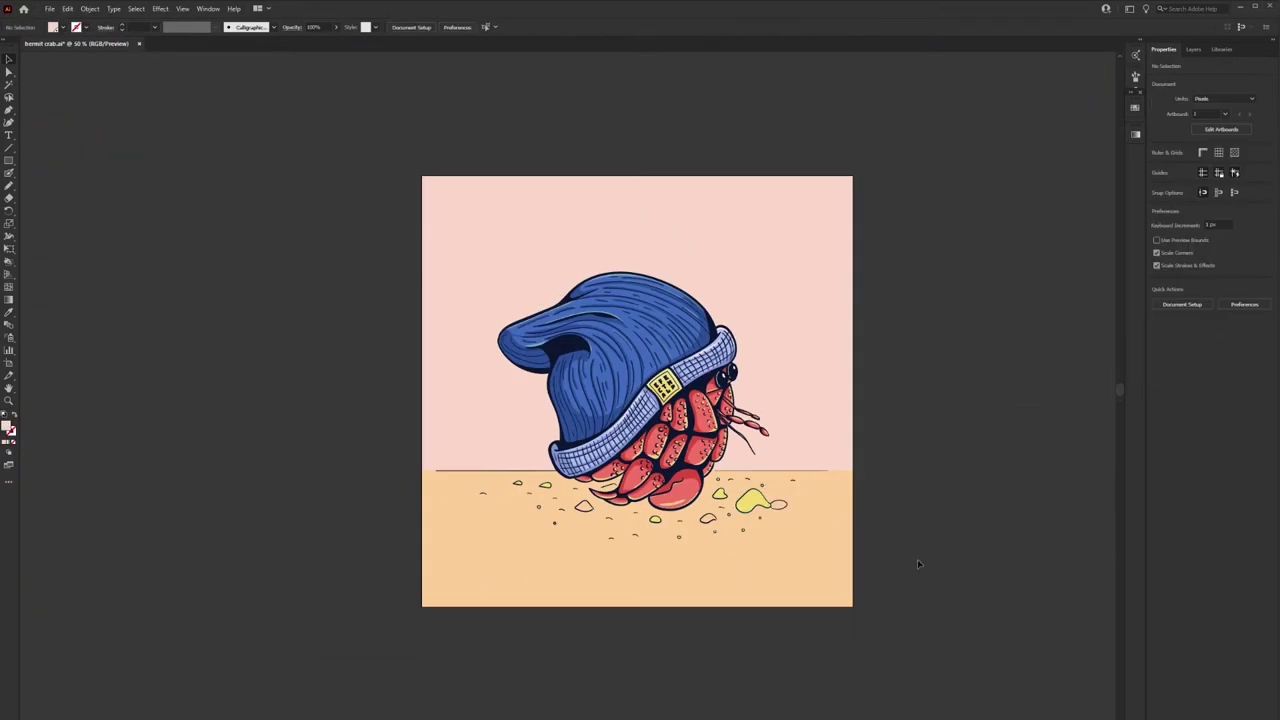
Draw a black ellipse under the crab with Gaussian Blur and 40% opacity, scaled slightly down
click(9, 160)
drag(484, 470, 792, 536)
click(1176, 195)
click(1112, 216)
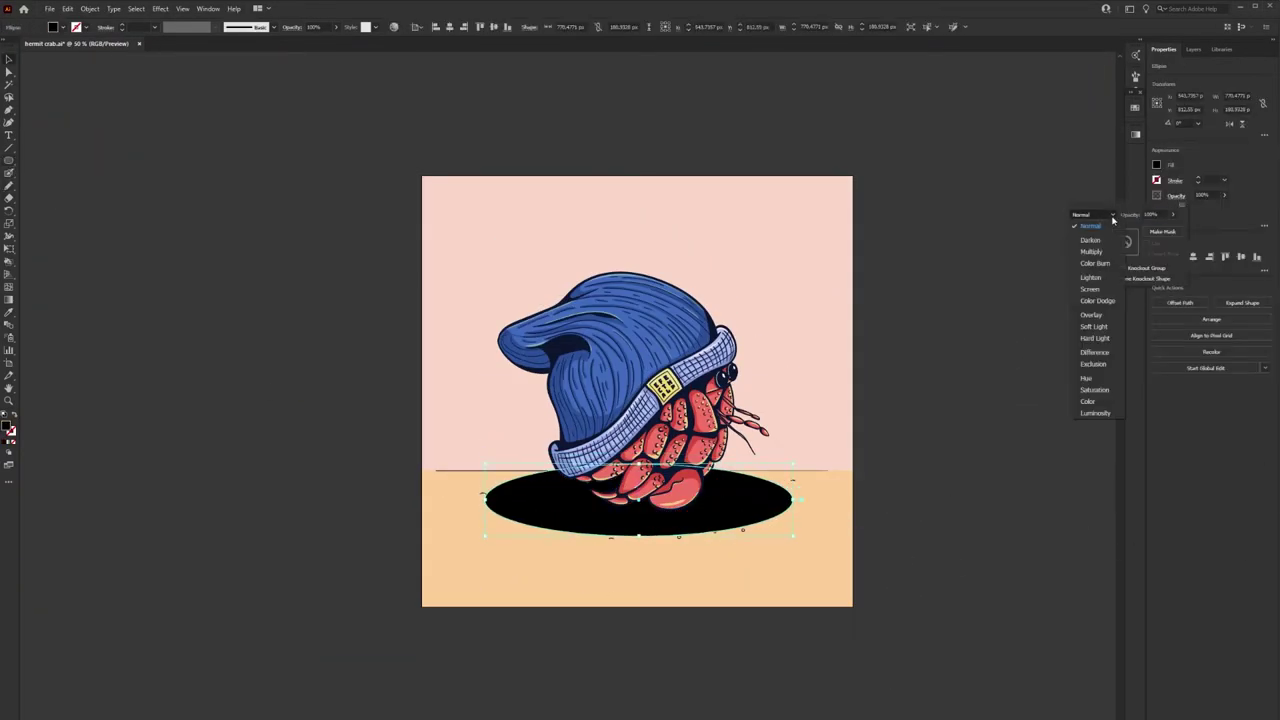
click(1091, 251)
click(160, 8)
click(300, 175)
click(105, 364)
click(1205, 195)
text(40)
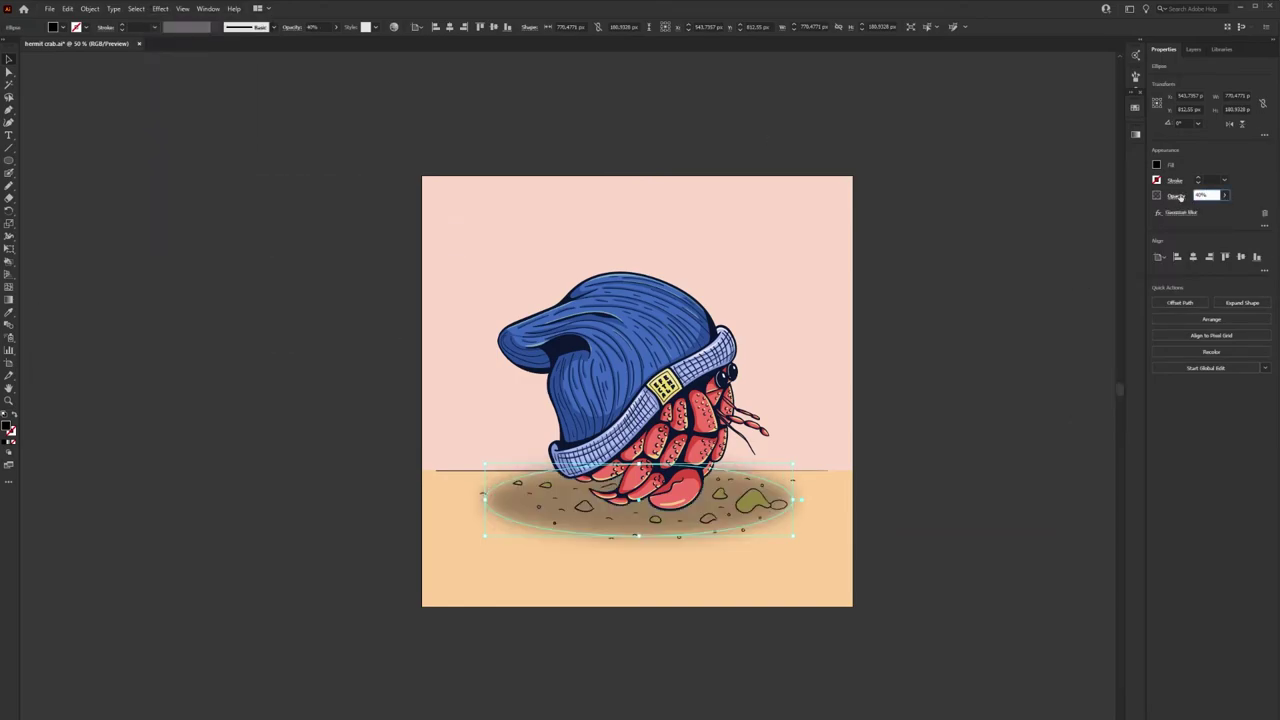
key(Return)
drag(792, 536, 768, 526)
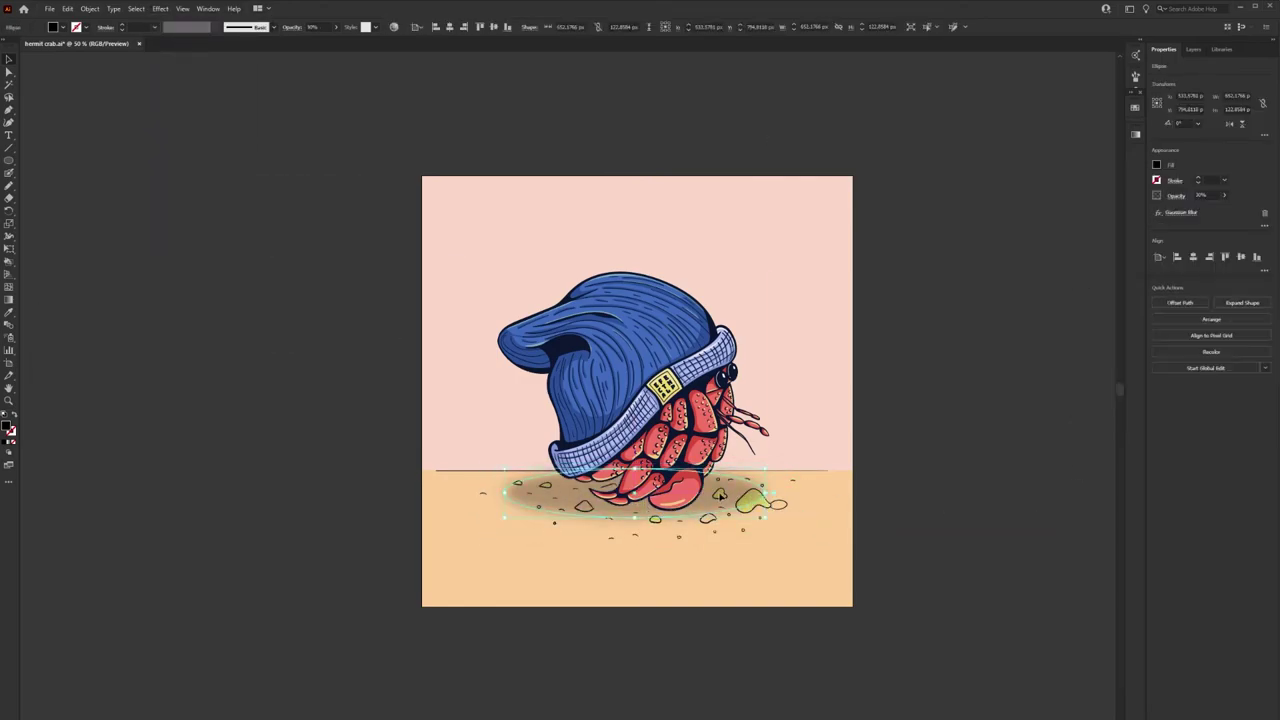
Revert the shadow's last adjustments, then recolour the yellow pebbles to match the sand
click(994, 523)
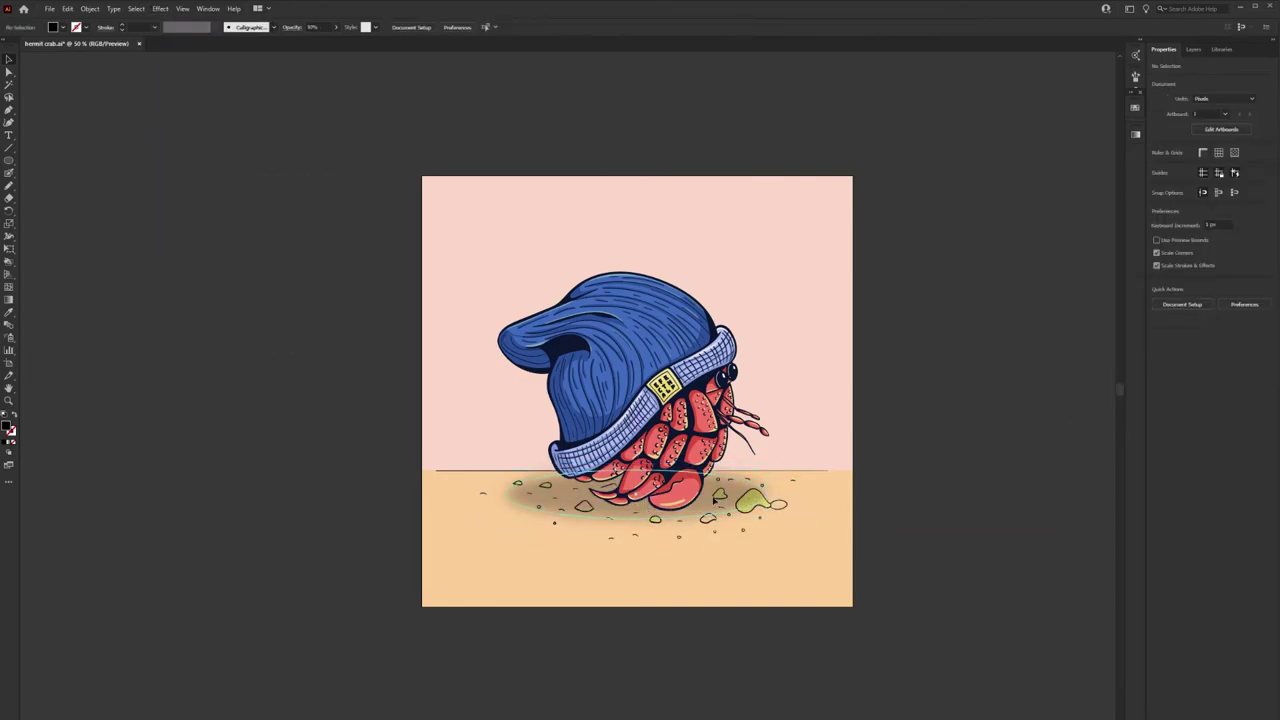
key(ctrl+z)
click(909, 478)
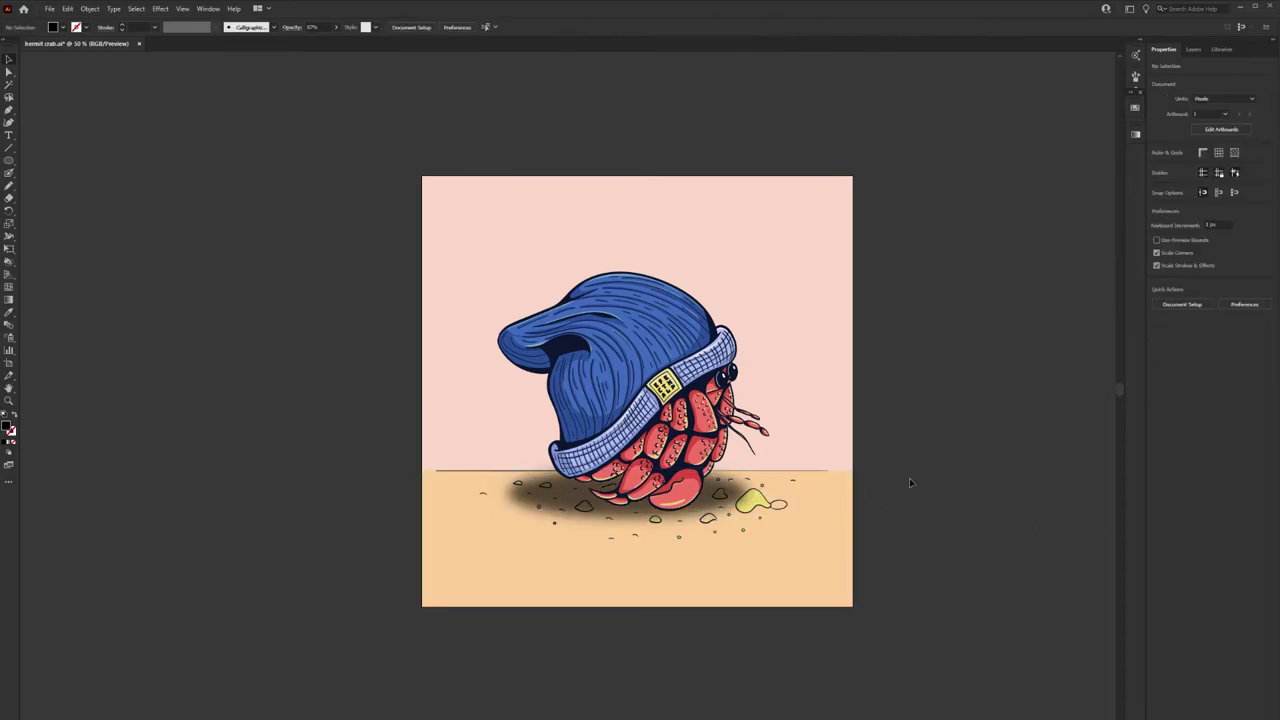
key(ctrl+z)
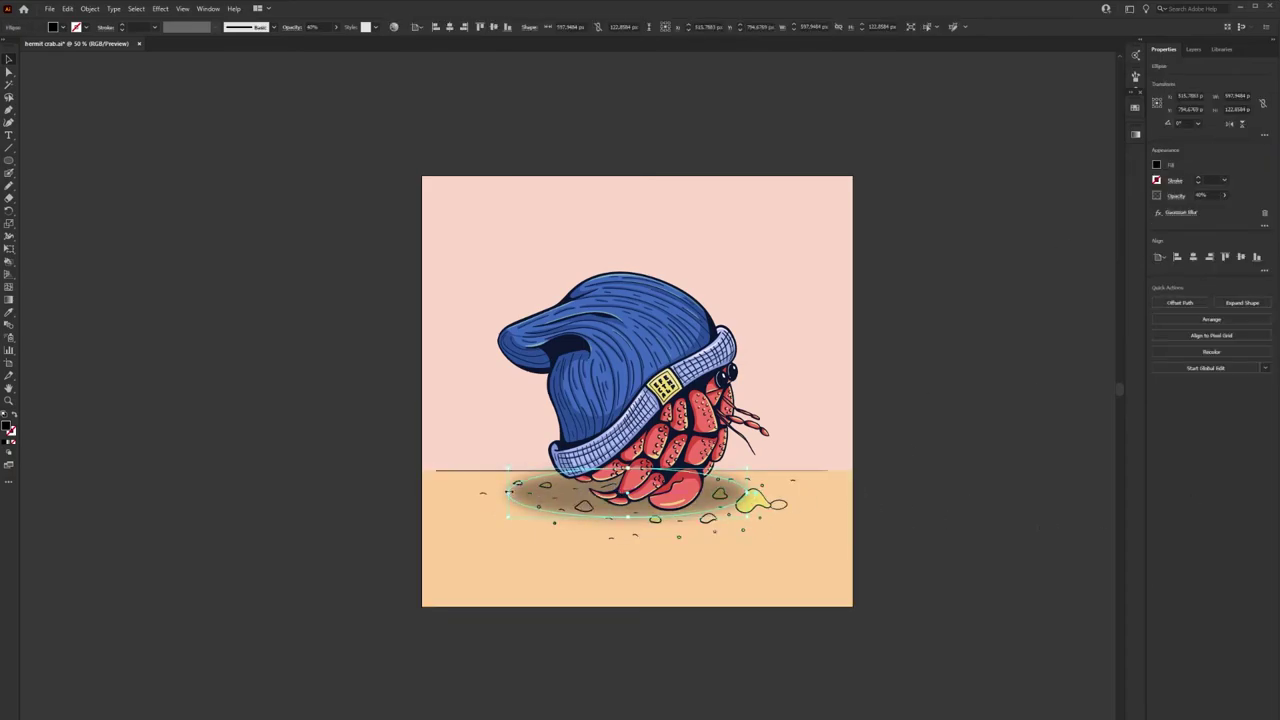
click(1025, 529)
key(ctrl+1)
click(668, 425)
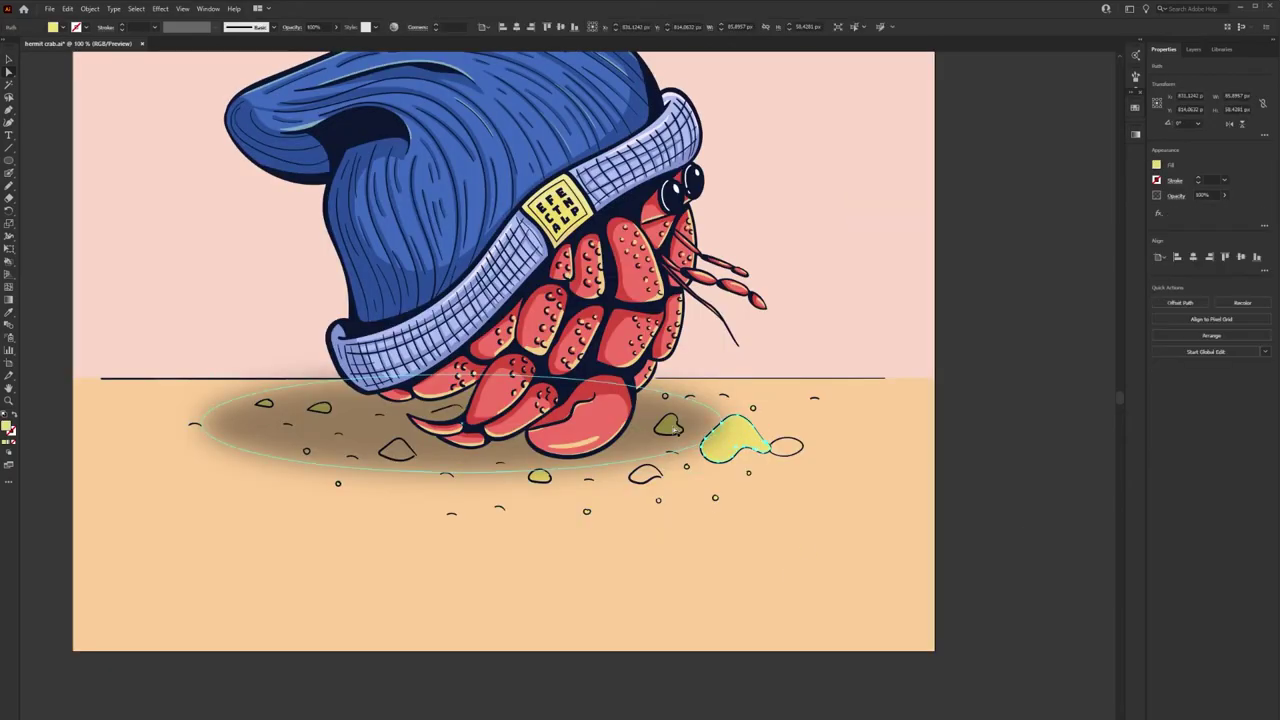
click(1020, 409)
key(ctrl+minus)
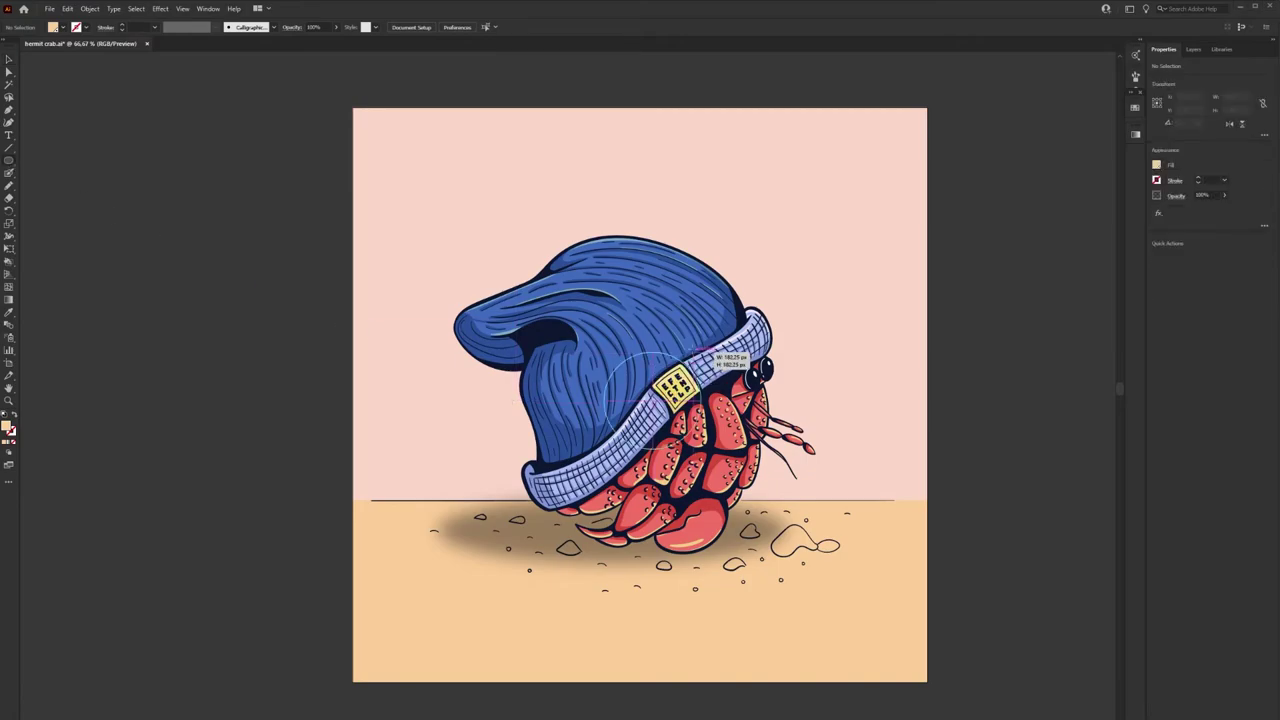
Draw an unfilled red-outlined circle over the hat and make larger concentric copies of it
drag(454, 201, 850, 598)
click(1157, 164)
click(1050, 190)
mouse_move(850, 201)
mouse_down()
mouse_move(785, 238)
mouse_move(793, 226)
mouse_up()
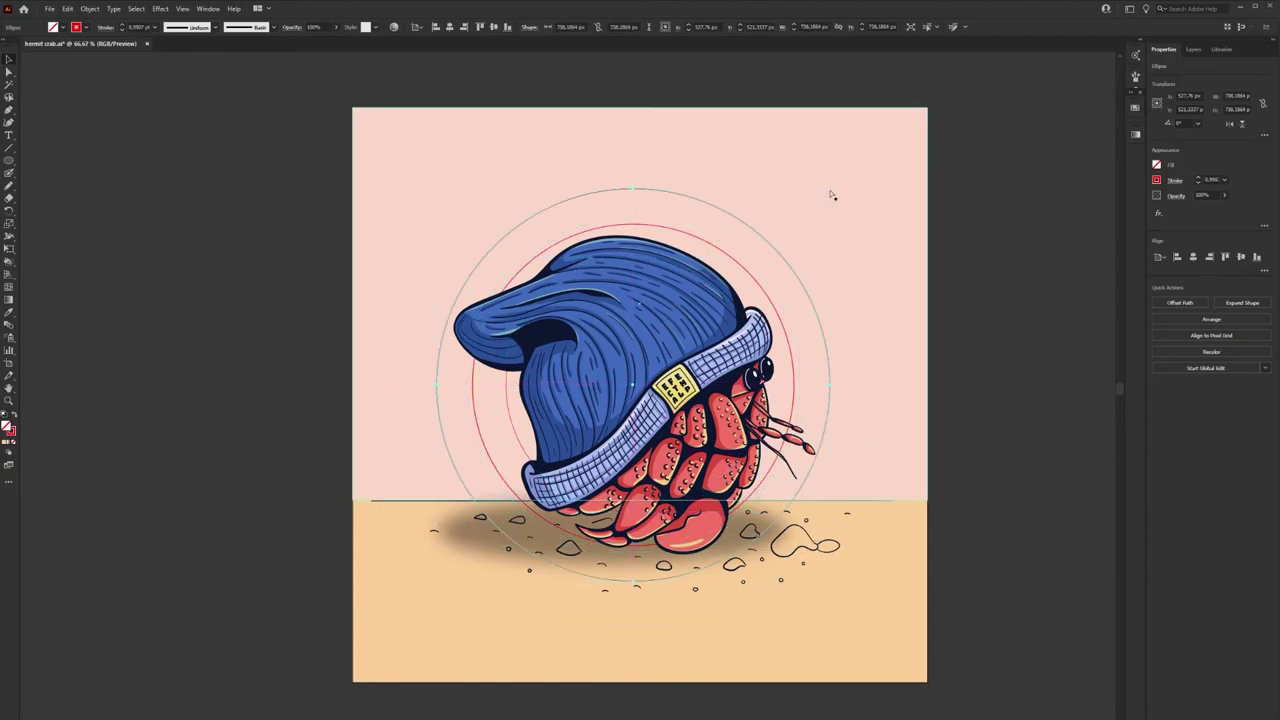
drag(795, 226, 934, 82)
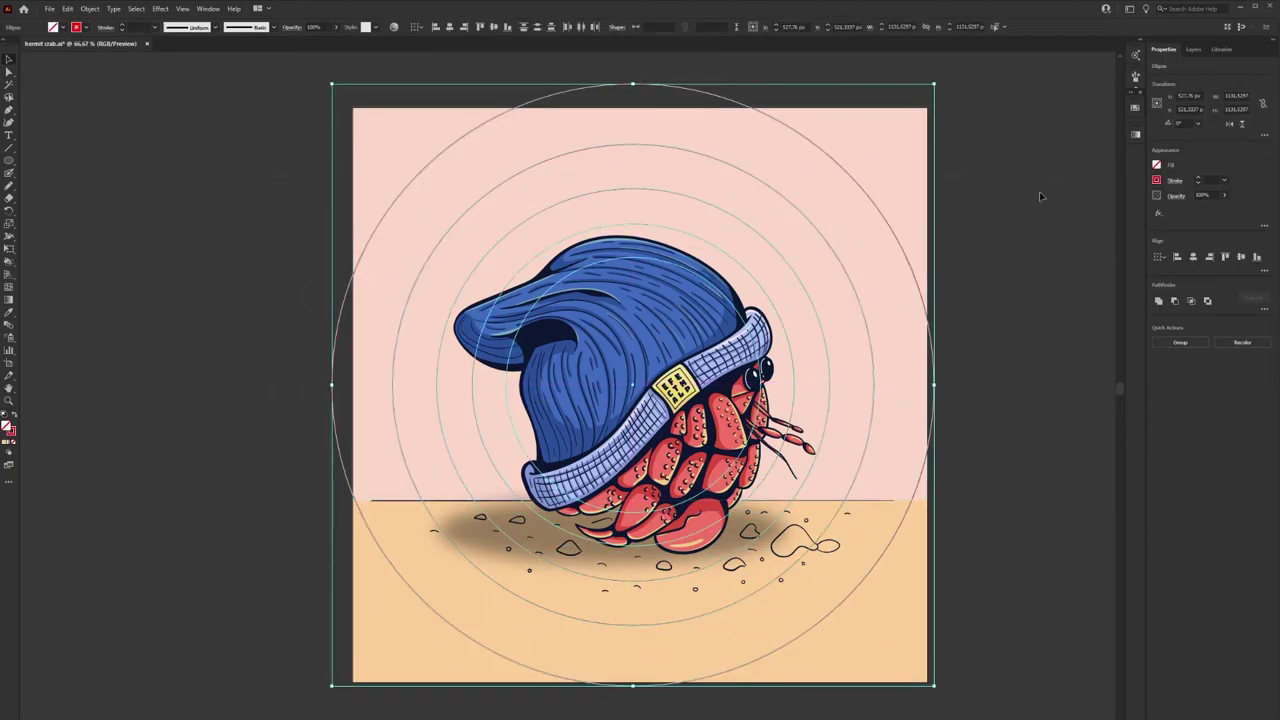
key(a)
Select the combined concentric circles and scale them down to a smaller size
click(488, 463)
key(v)
drag(905, 468, 1001, 586)
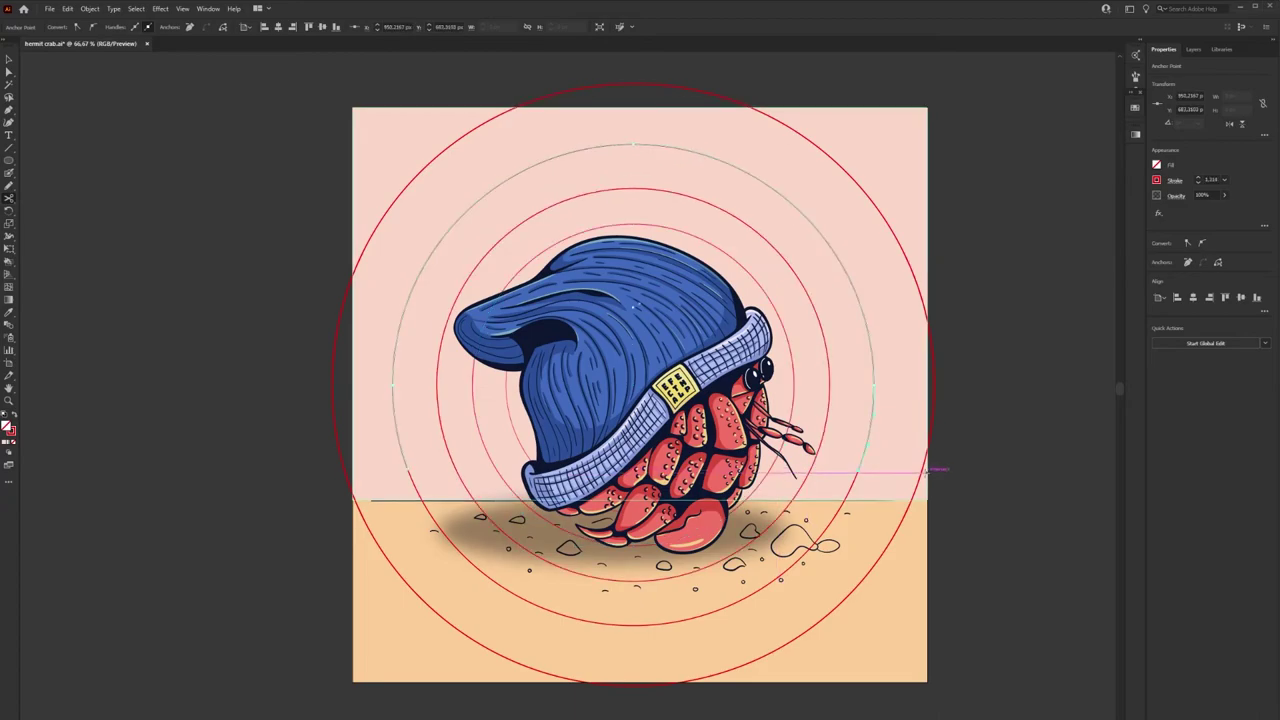
click(1001, 586)
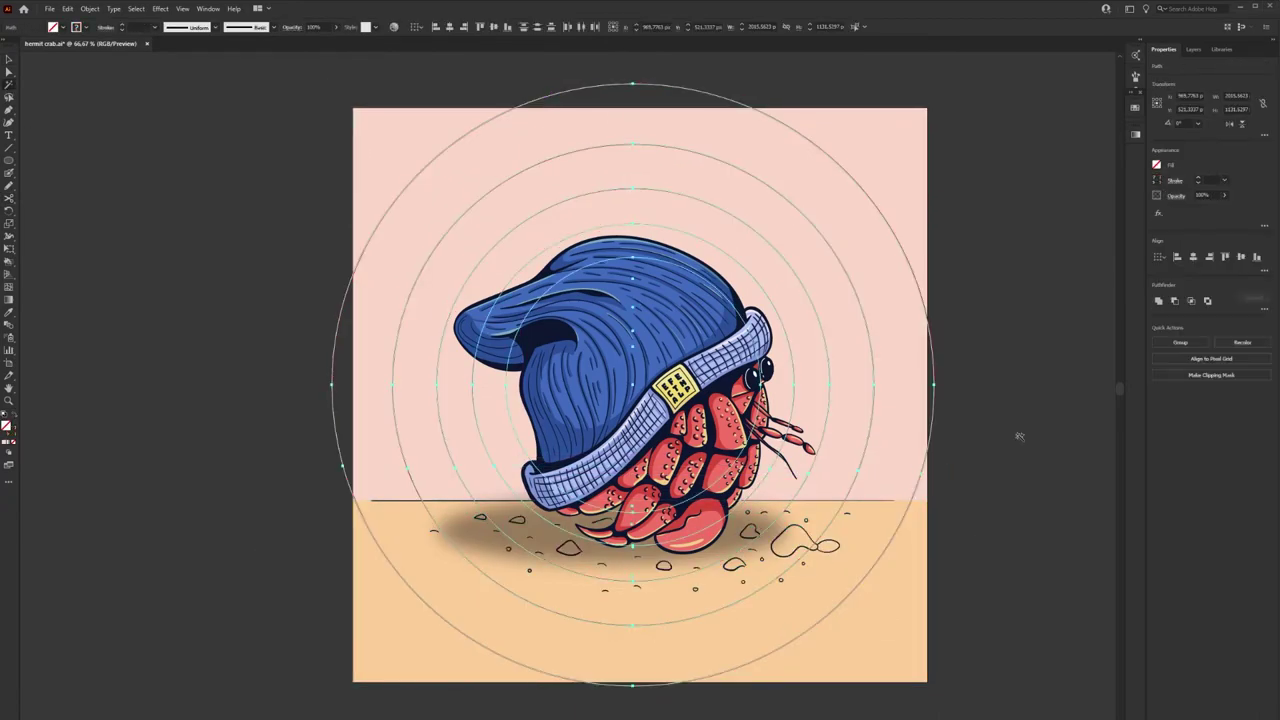
click(354, 200)
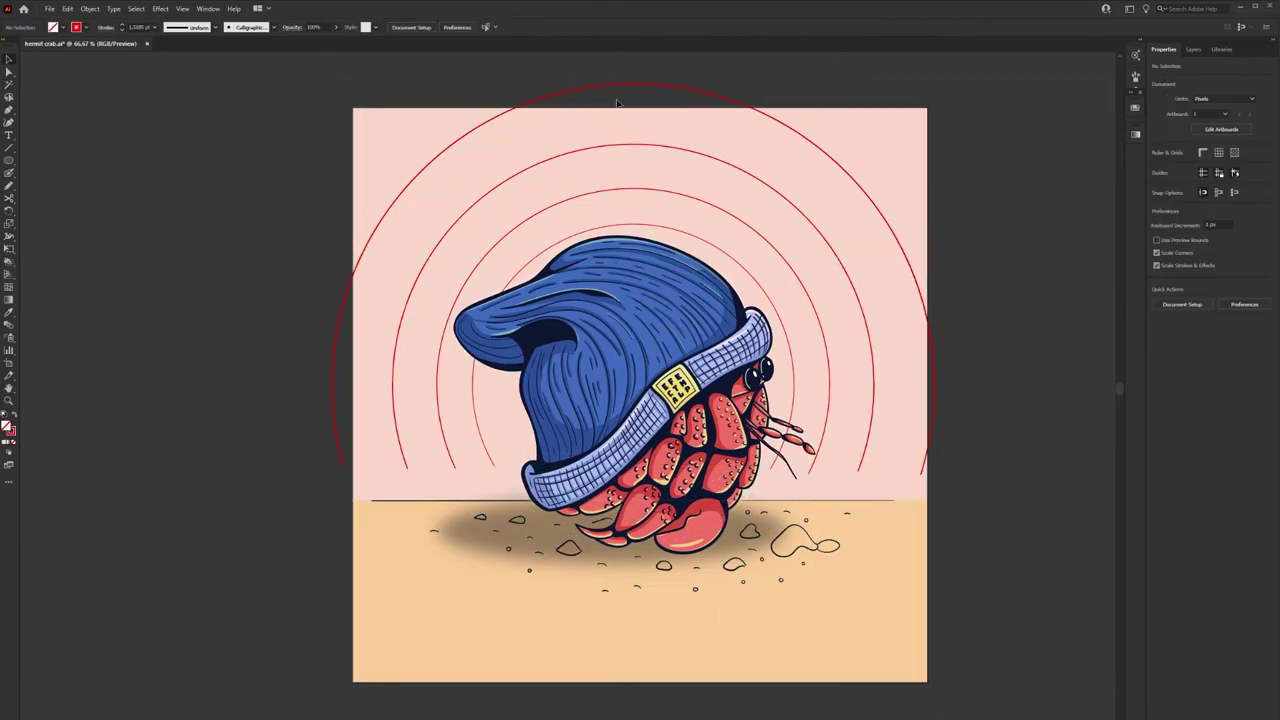
click(786, 157)
drag(934, 84, 890, 150)
Give the arcs a tapered stroke width profile and a red stroke colour
click(1157, 180)
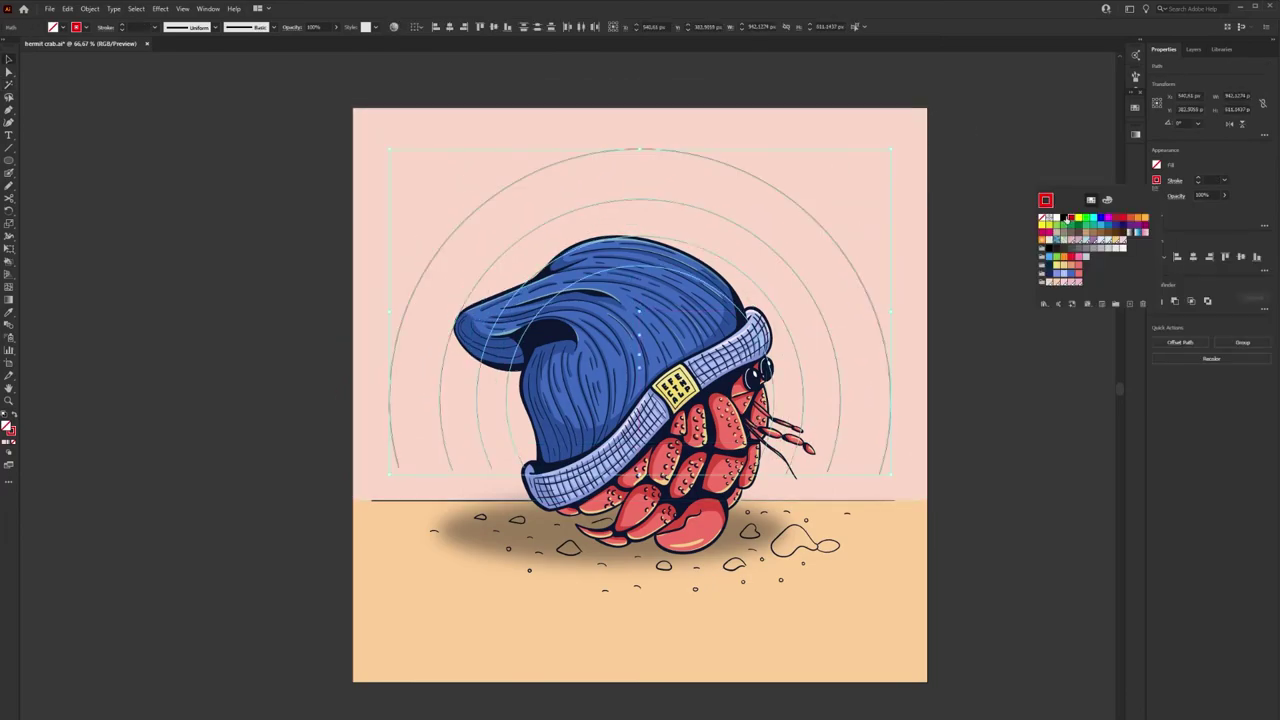
click(1210, 180)
click(1226, 241)
click(1205, 280)
click(1063, 441)
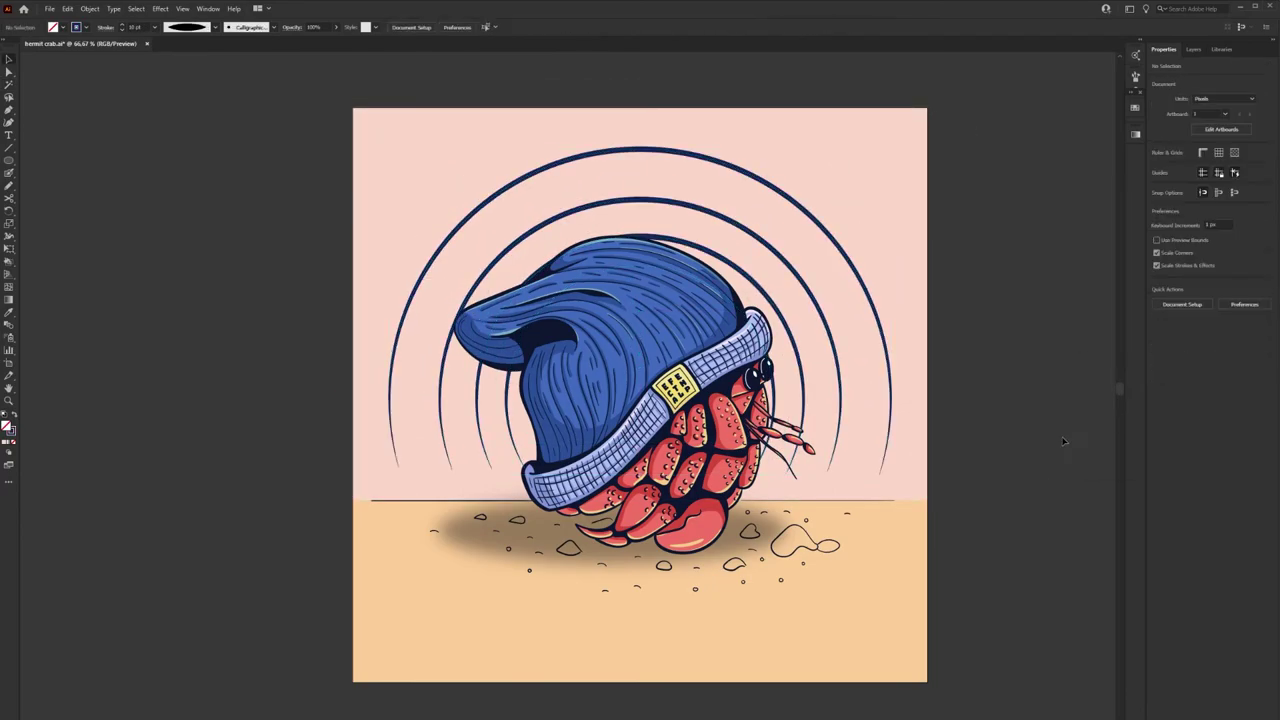
click(884, 400)
click(1175, 184)
click(1062, 214)
click(1051, 428)
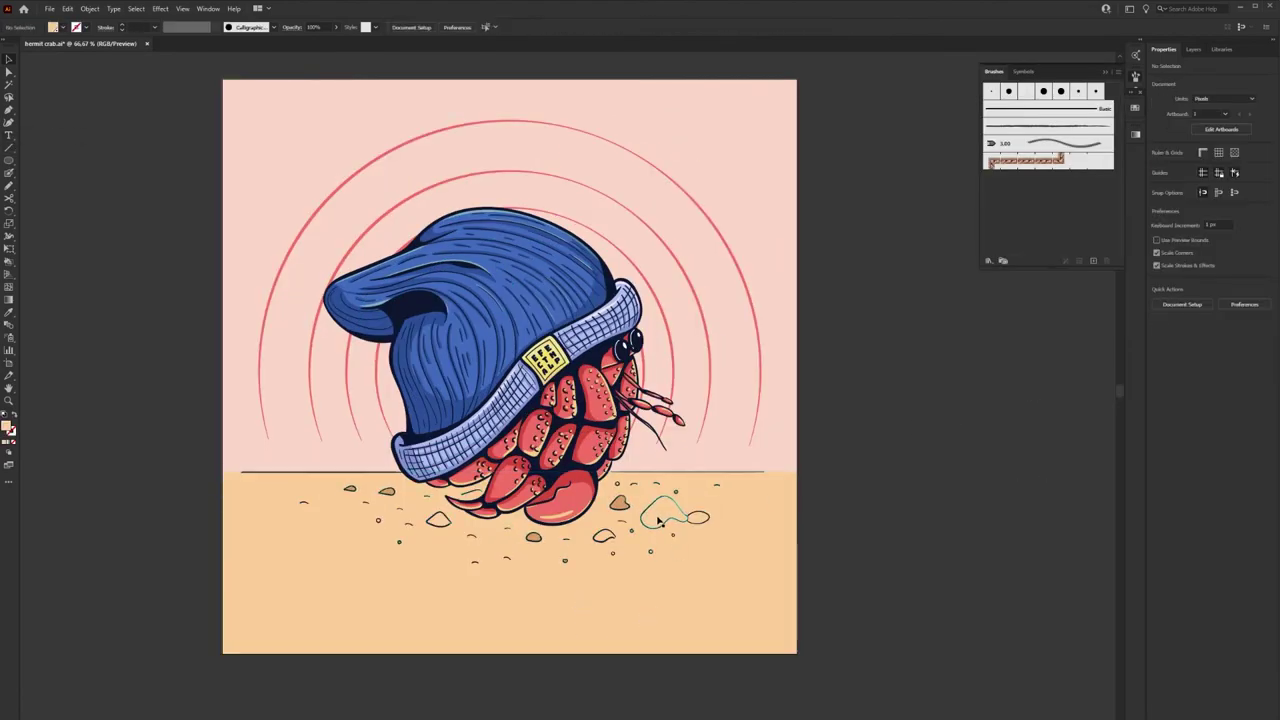
Paint a brown shadow under the crab on the sand with the Paintbrush
key(ctrl+plus)
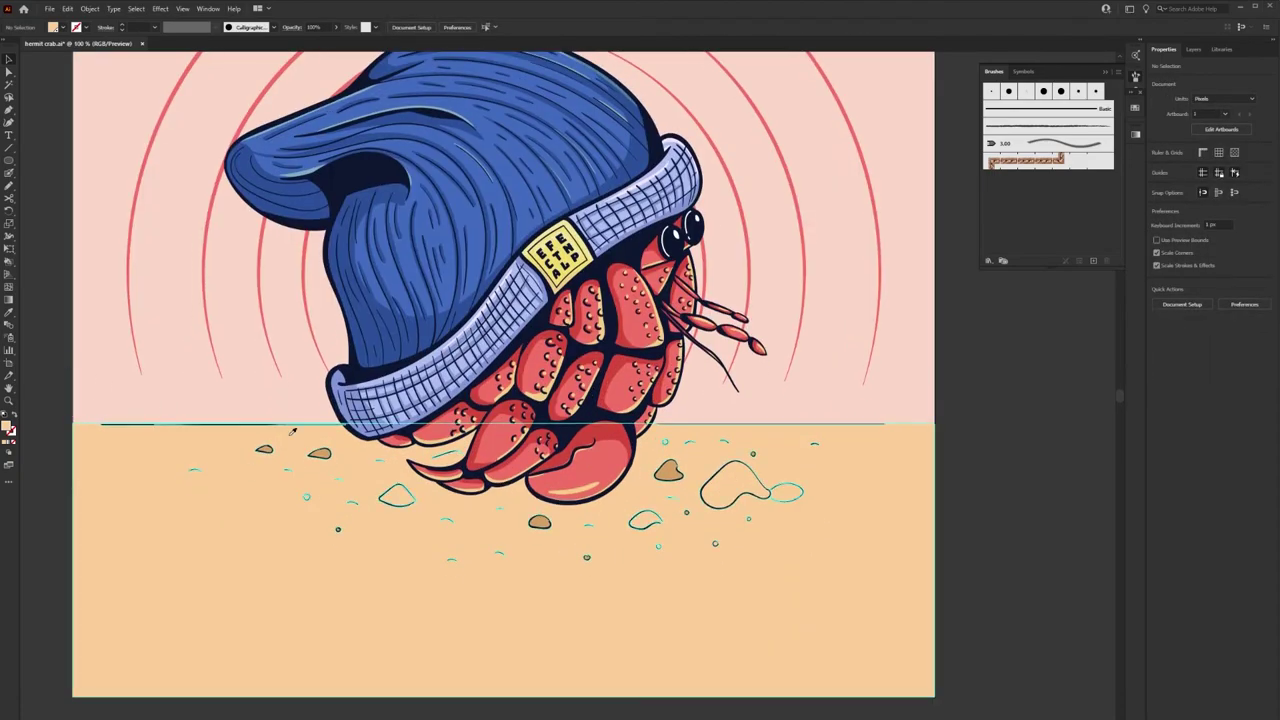
key(b)
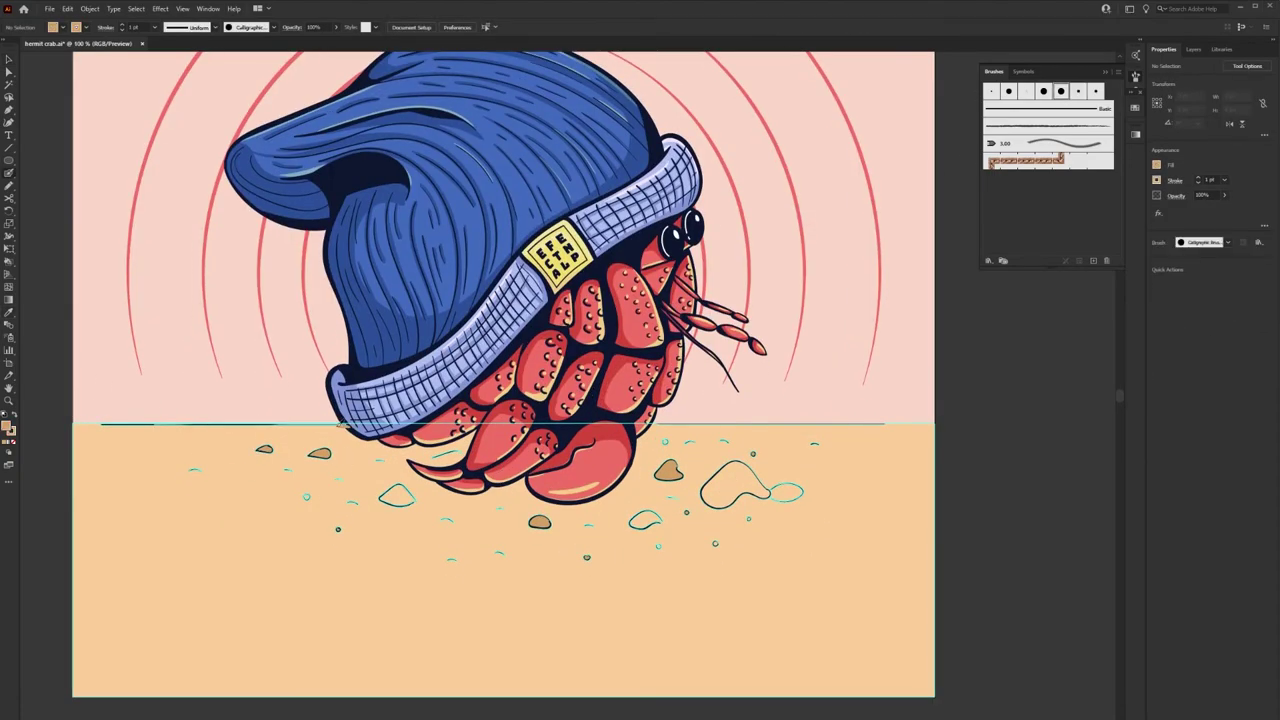
drag(360, 425, 350, 425)
key(v)
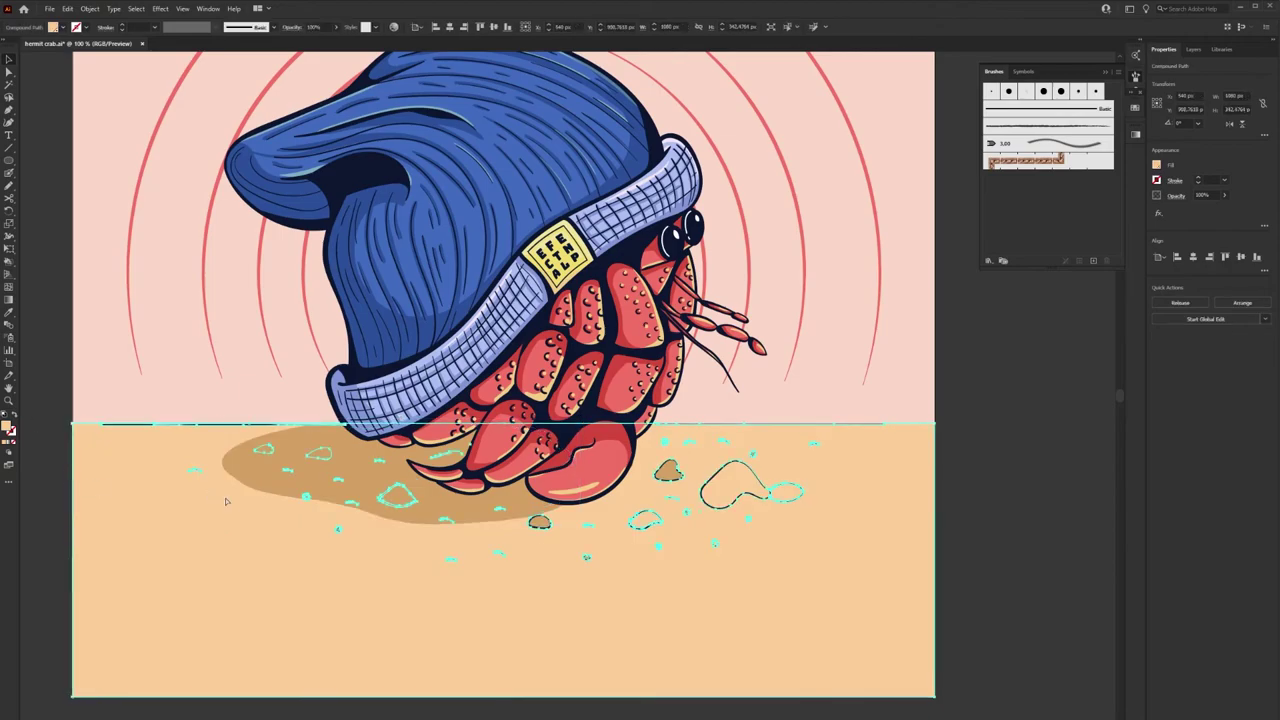
click(251, 680)
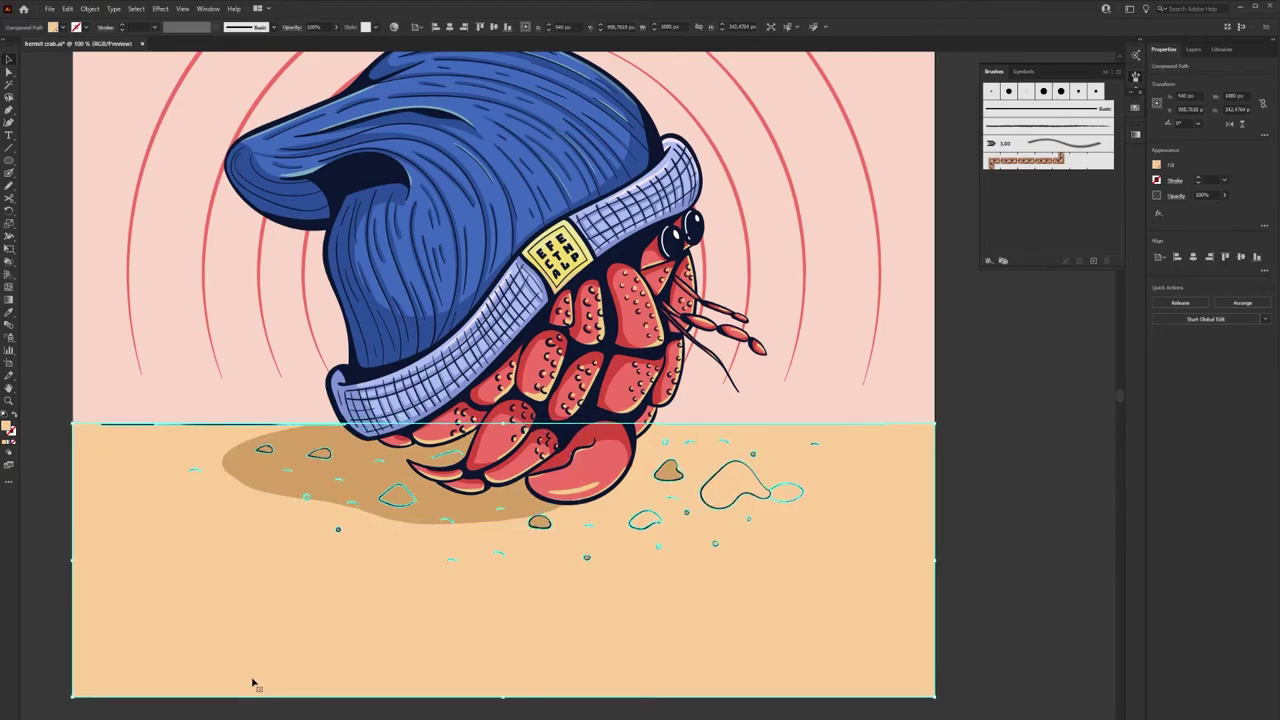
scroll(945, 604, down, 1)
key(b)
scroll(690, 415, up, 3)
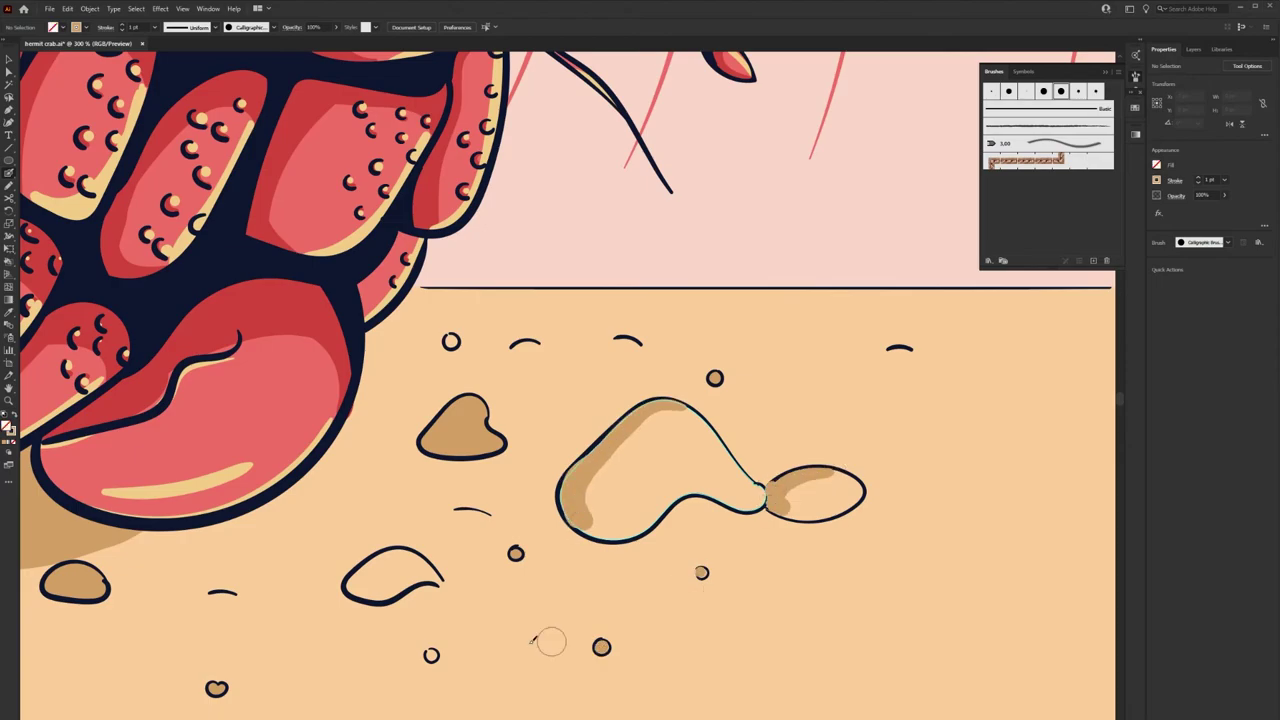
Bring the sand outlines shape in front of the shadow, then fit the artboard in view
key(ctrl+minus)
key(ctrl+0)
key(ctrl+1)
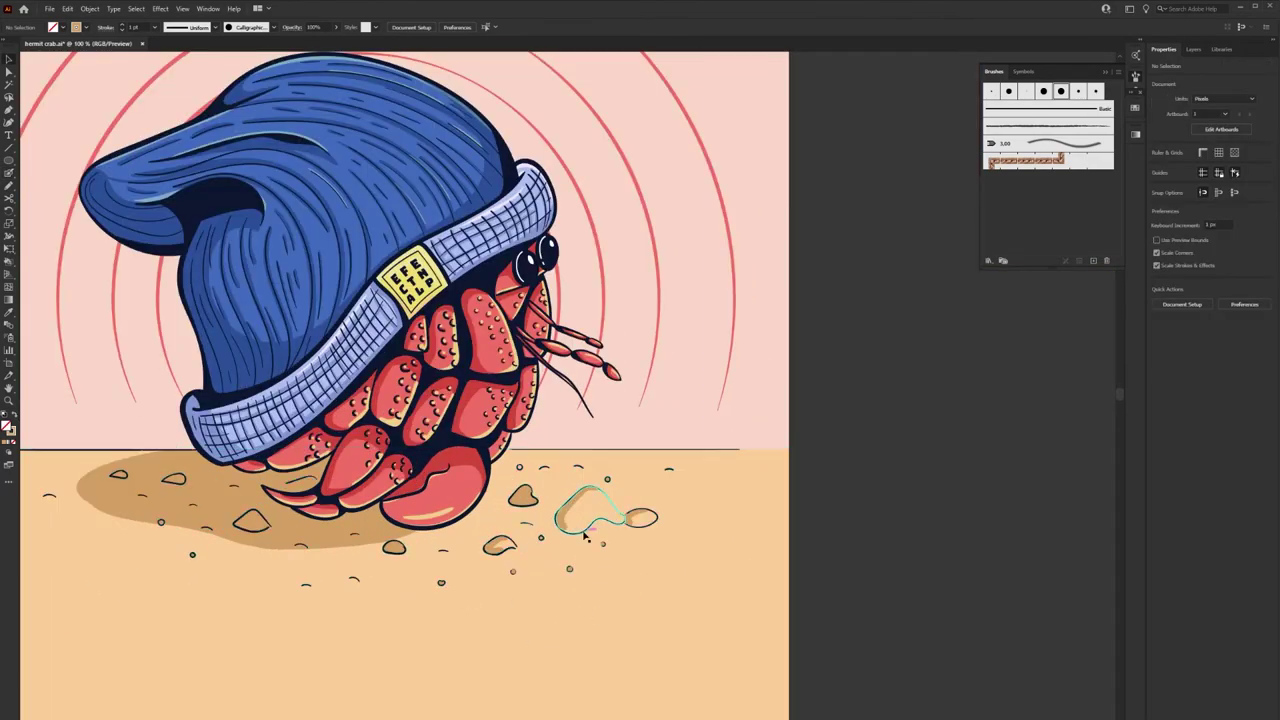
ctrl+click(607, 517)
click(758, 641)
key(ctrl+0)
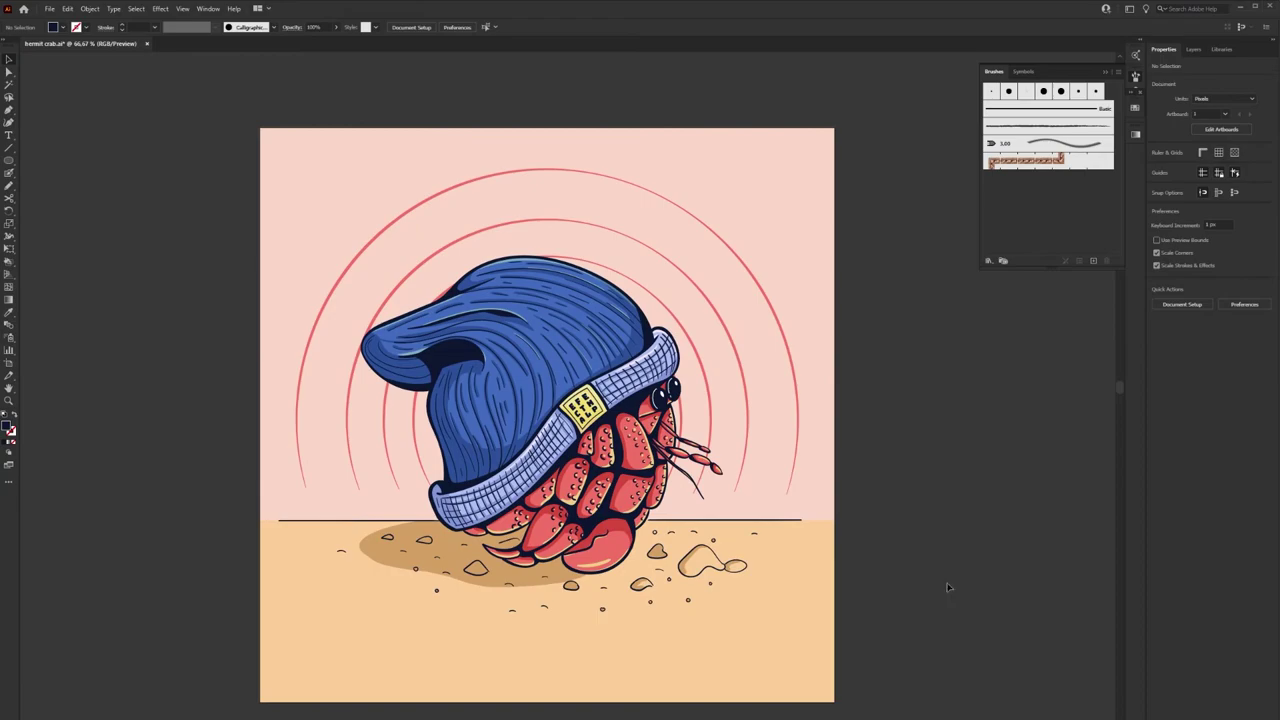
Paste a music note, duplicate it below, and rearrange the copy
click(949, 591)
key(ctrl+v)
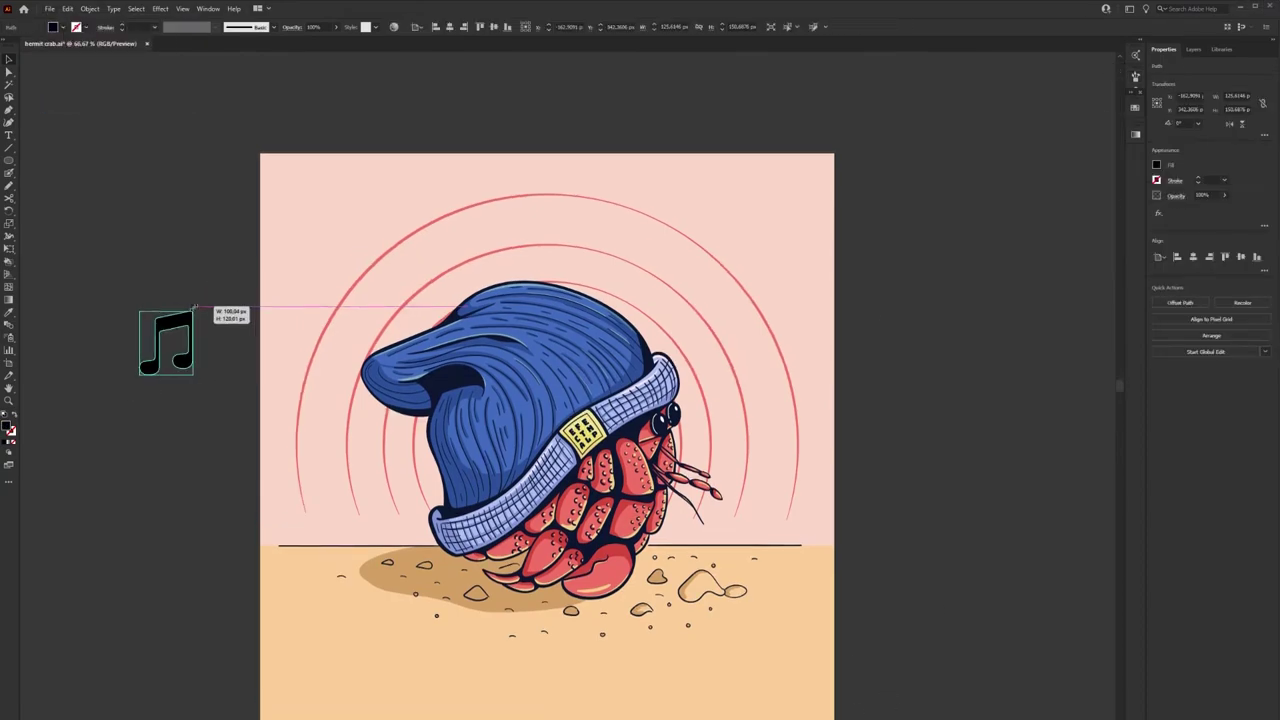
drag(171, 343, 165, 432)
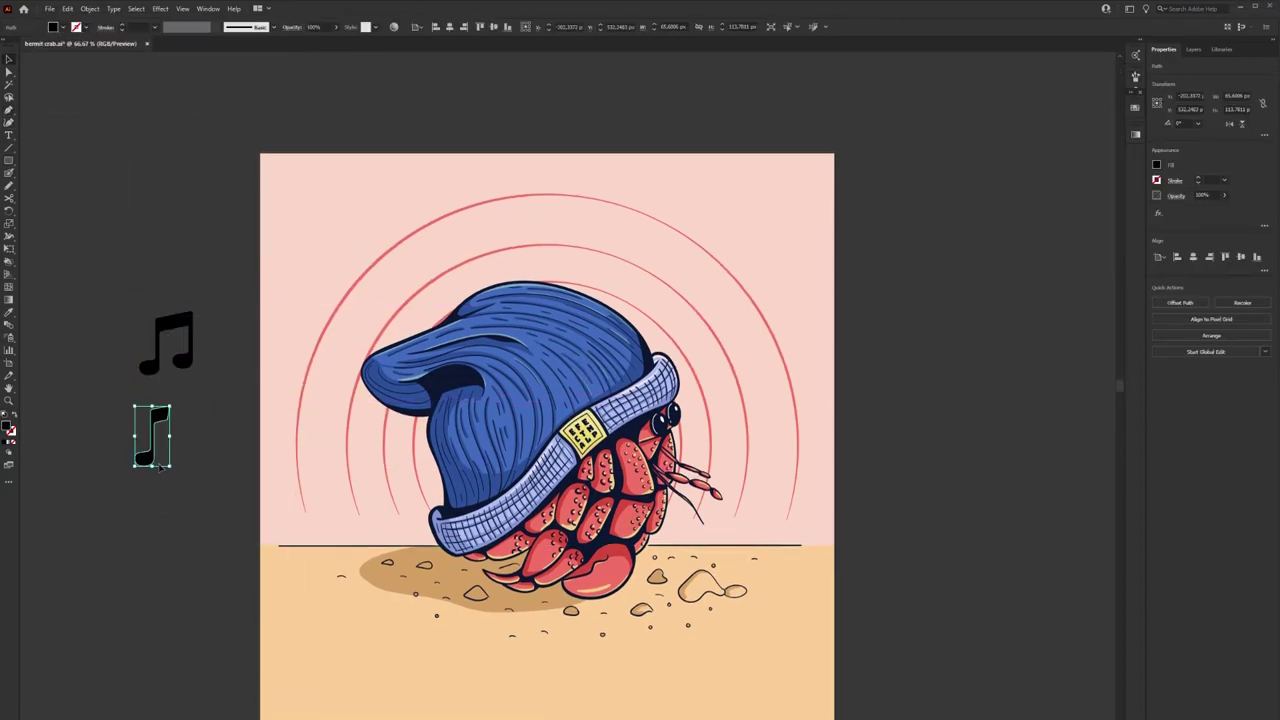
right_click(223, 514)
click(271, 637)
Position the four music note copies around the sound-wave arcs, one beside the top arc
mouse_move(214, 343)
mouse_down()
mouse_move(380, 266)
mouse_move(213, 358)
mouse_up()
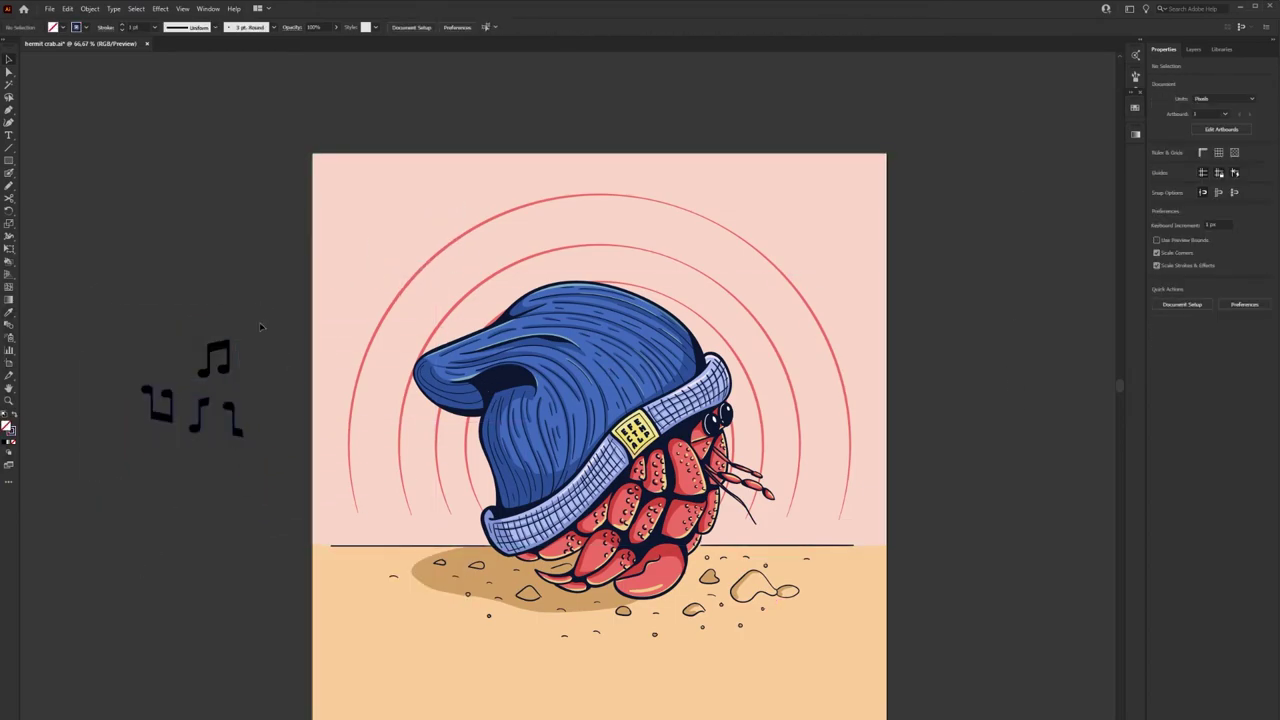
drag(259, 322, 152, 474)
drag(271, 292, 392, 295)
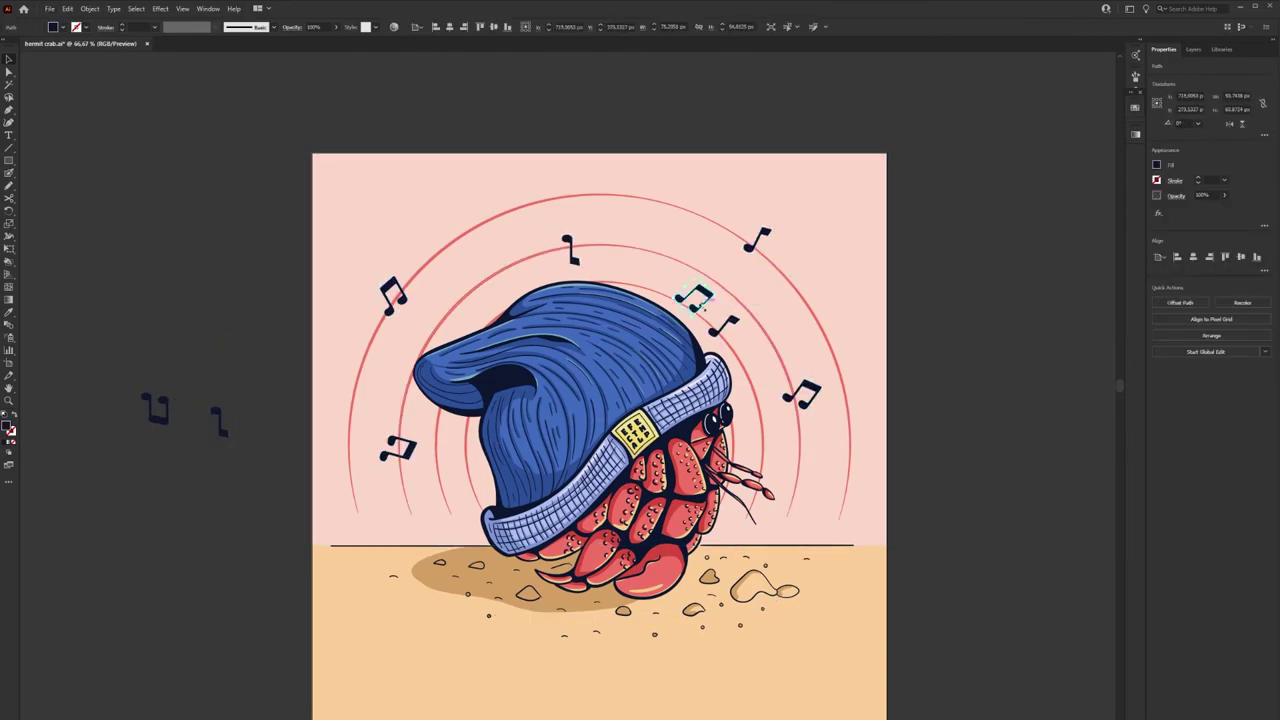
drag(155, 408, 655, 207)
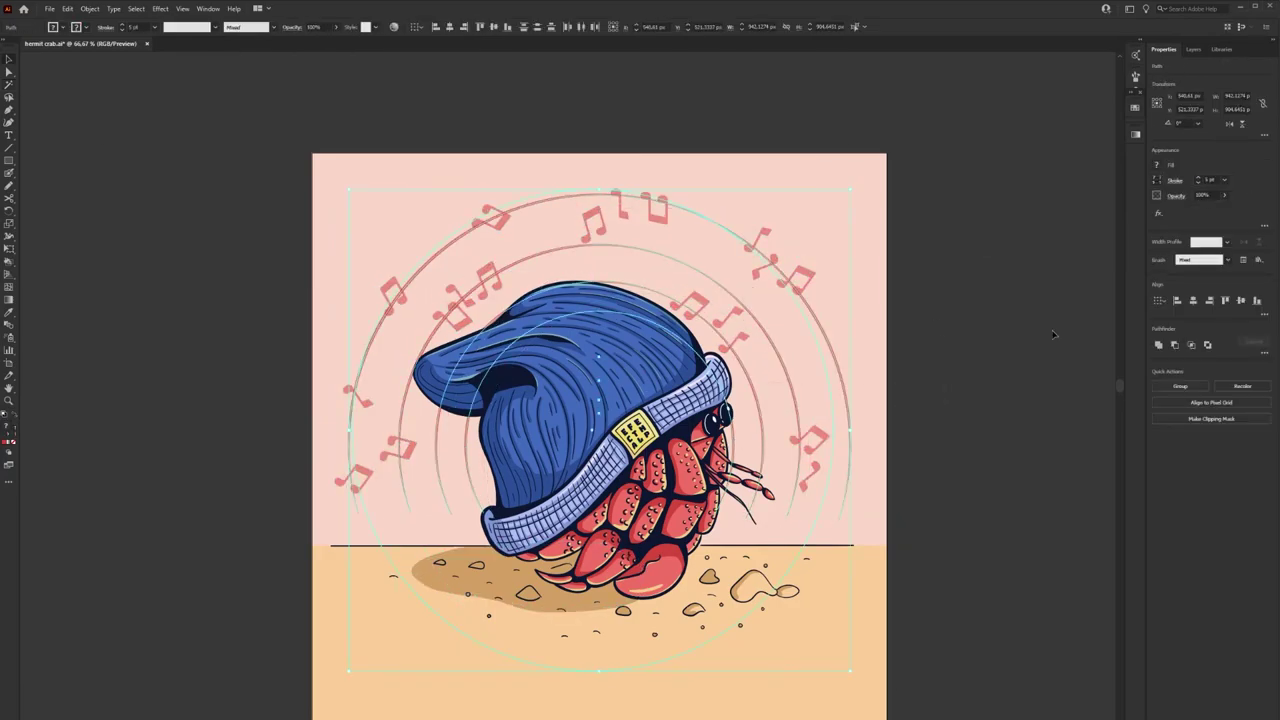
Reposition the music notes around the arcs
click(502, 250)
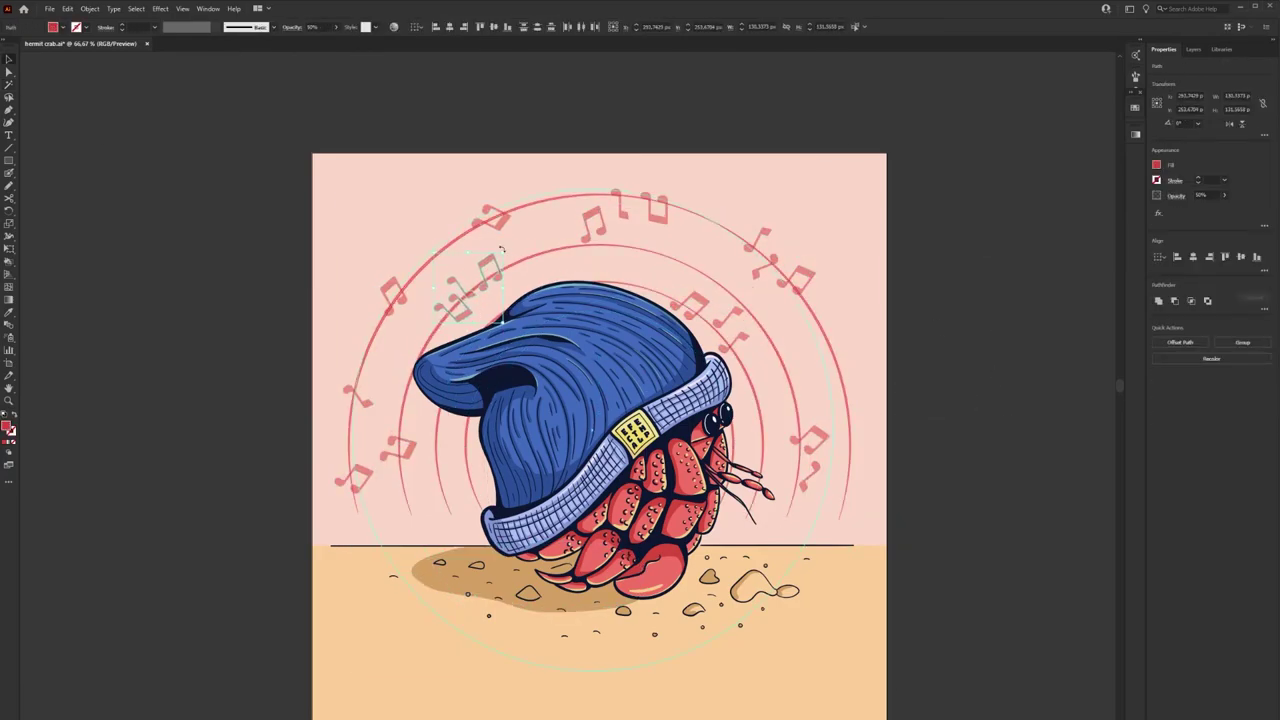
drag(765, 248, 800, 272)
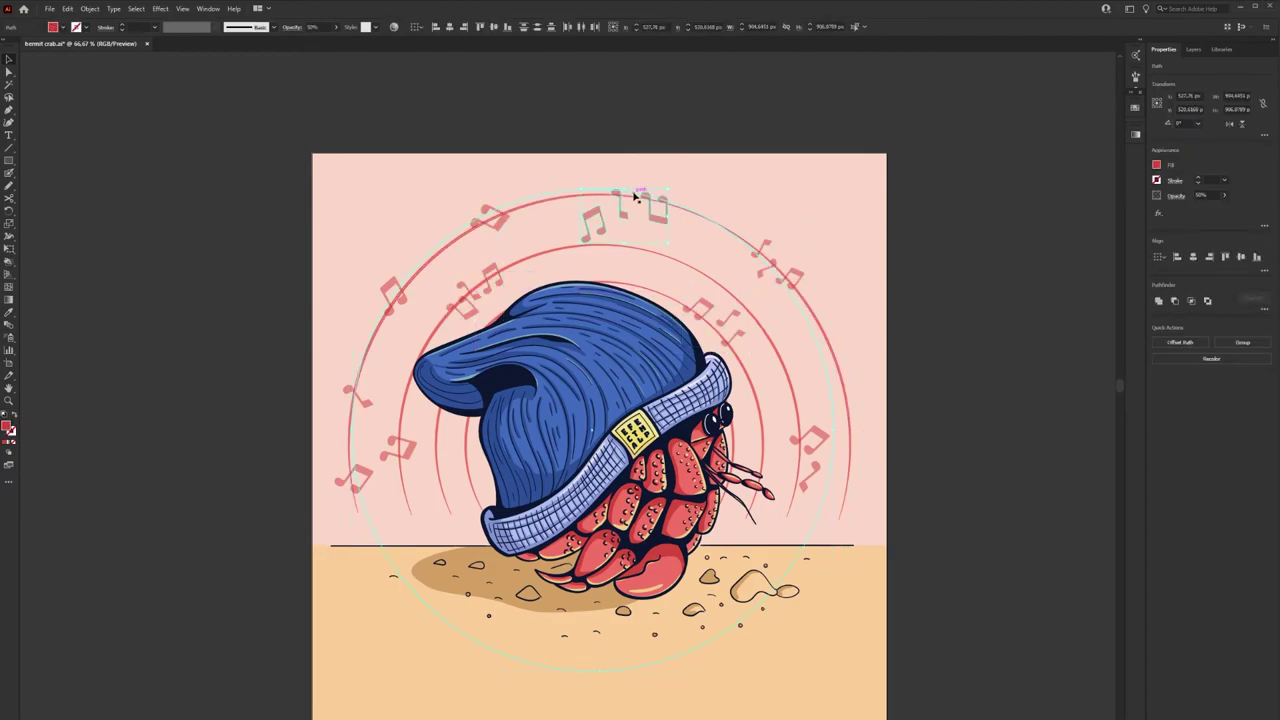
drag(408, 455, 350, 470)
click(260, 330)
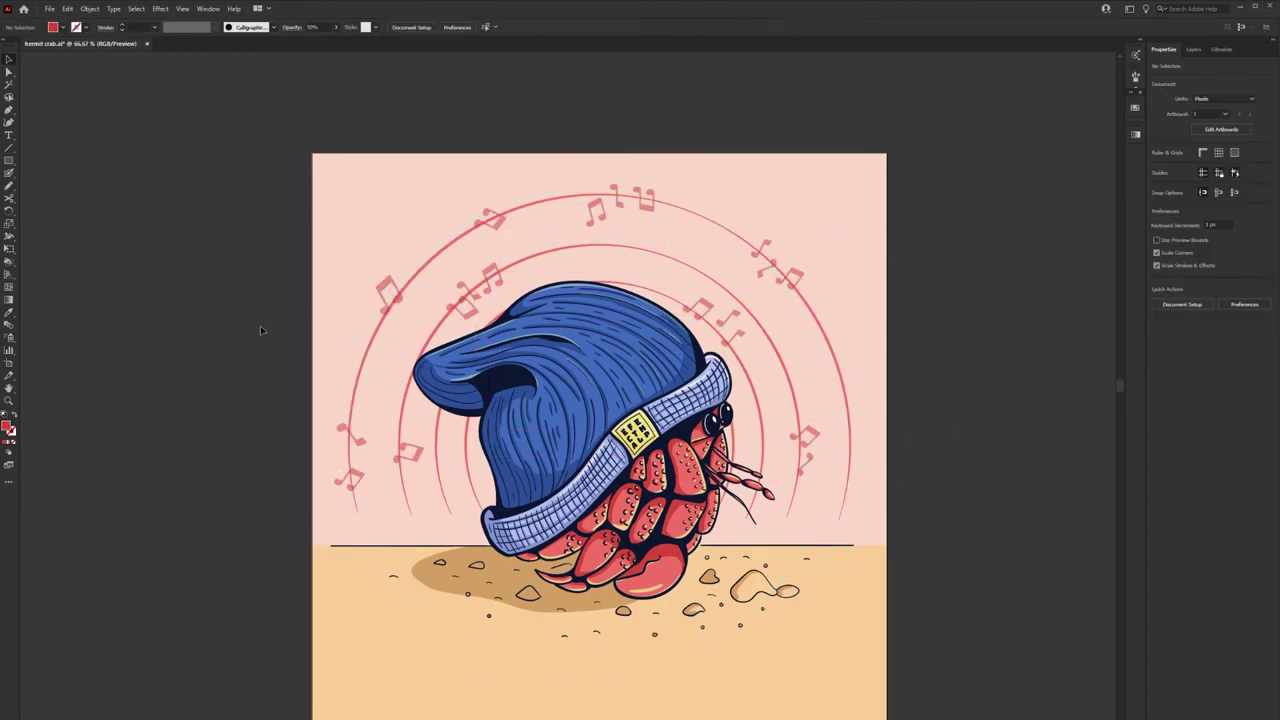
Apply a Roughen effect to the sound-wave arcs to make them wavy
click(848, 440)
click(160, 8)
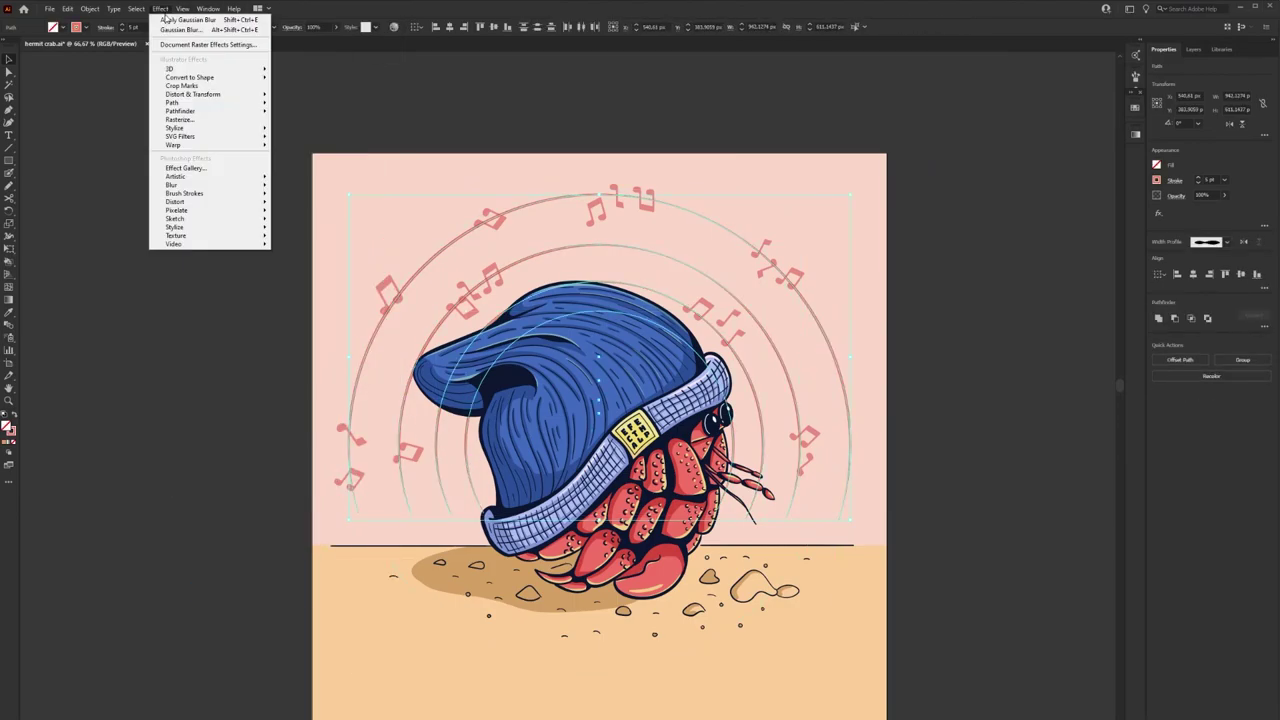
click(300, 135)
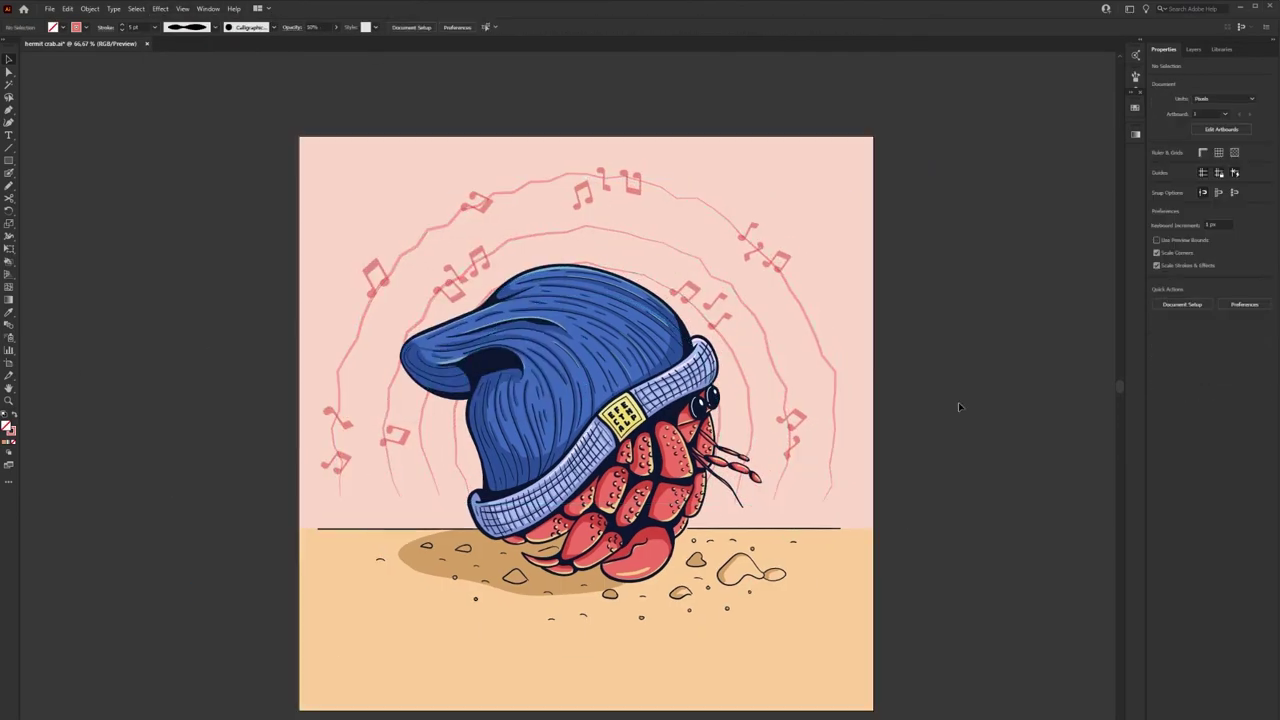
Give all the music notes an Outer Glow with adjusted blending mode and colour
click(9, 84)
click(375, 275)
click(160, 8)
click(310, 200)
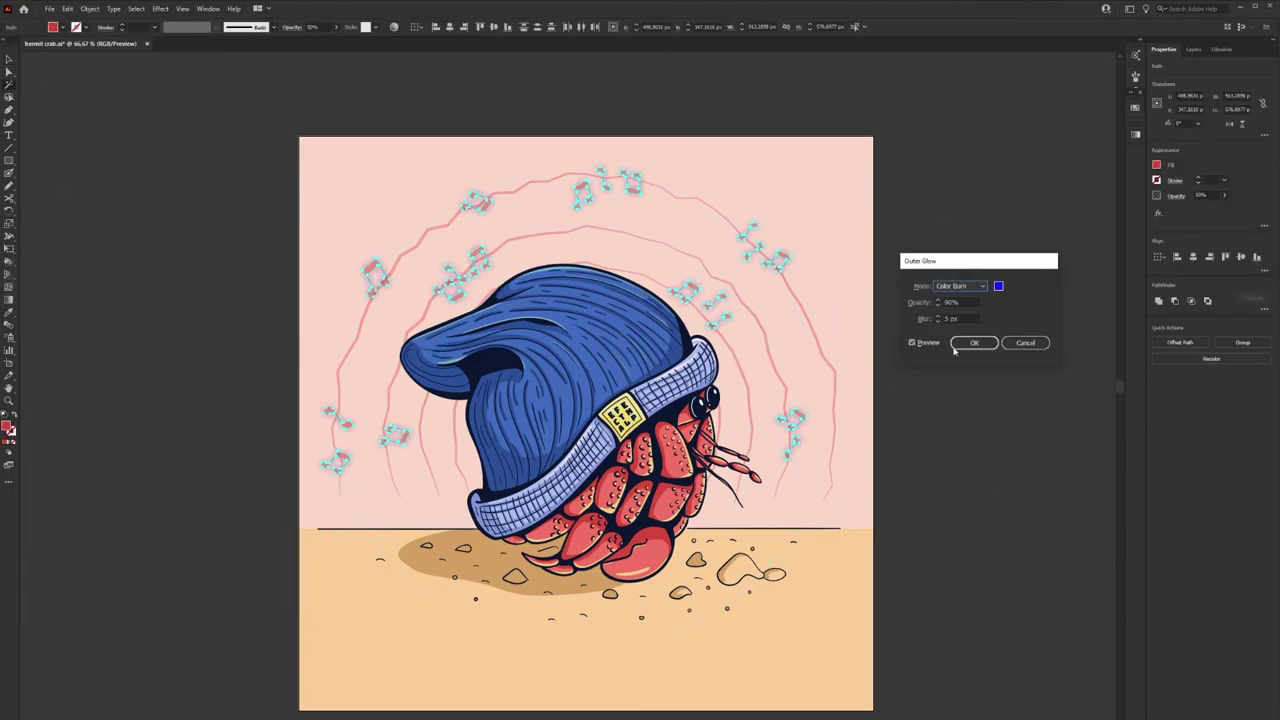
click(998, 286)
click(270, 450)
click(974, 342)
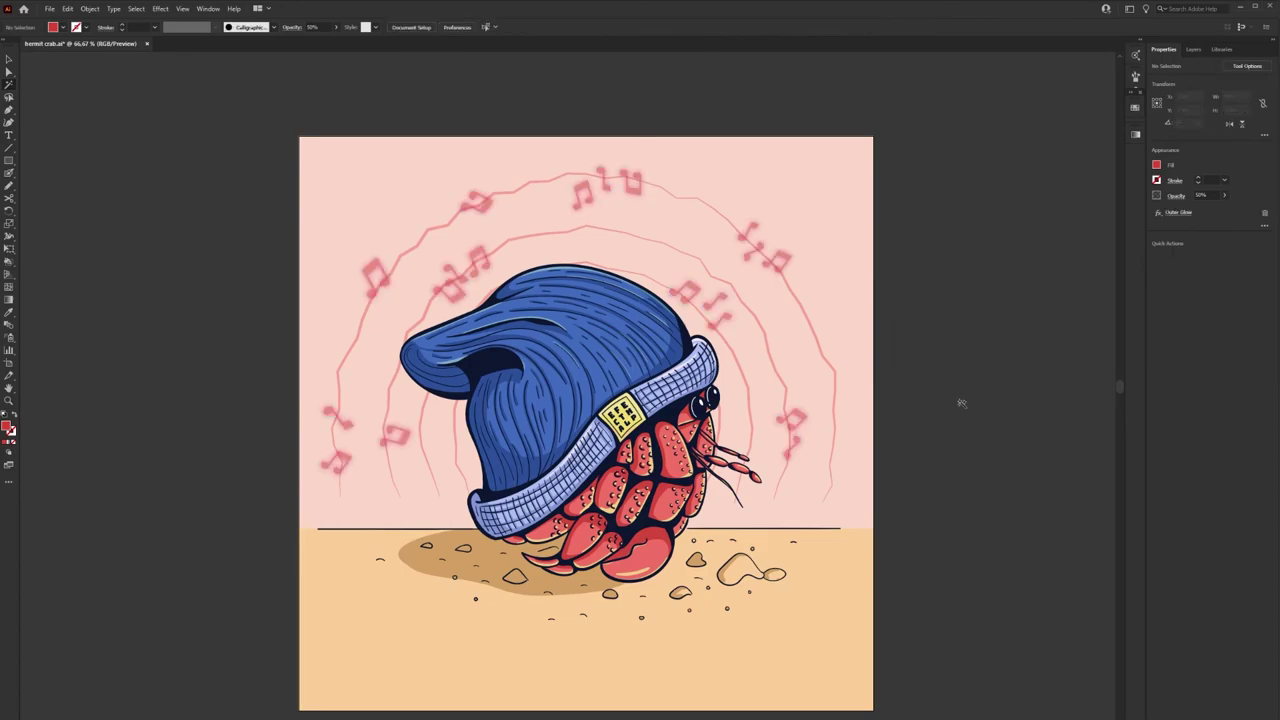
Feather the edges of the sound-wave arcs
click(336, 166)
click(160, 8)
mouse_move(206, 128)
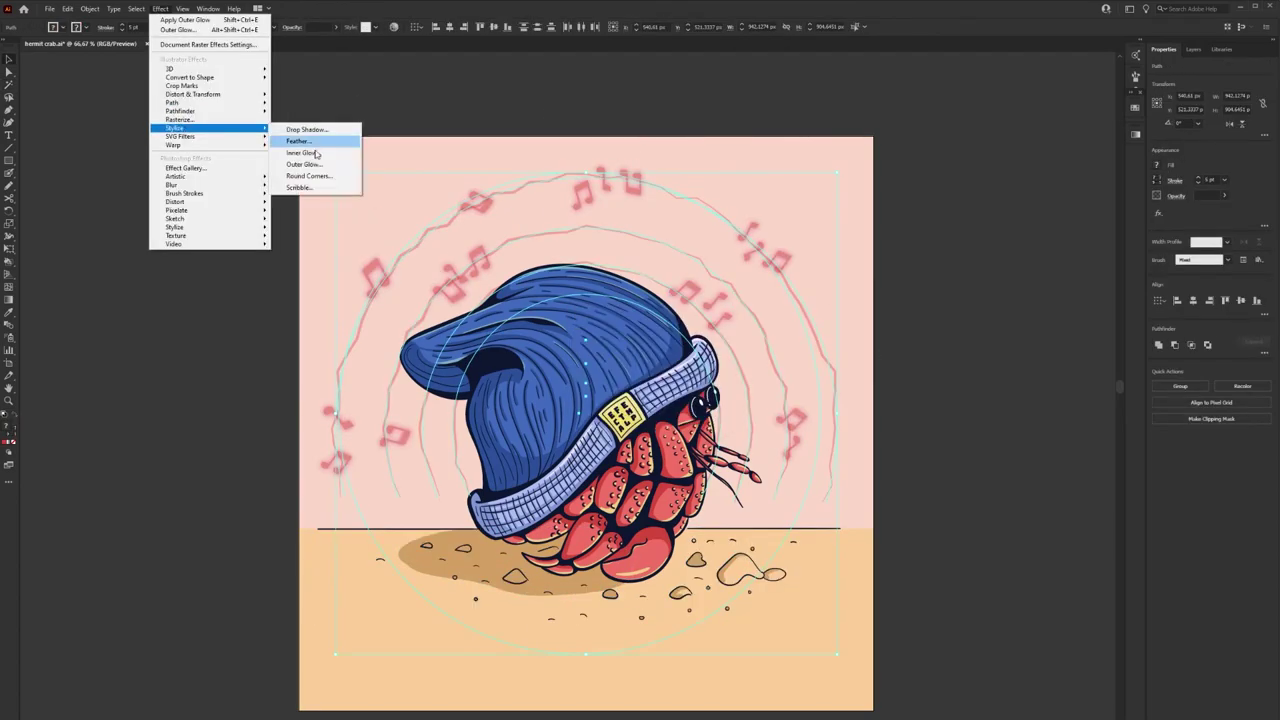
click(314, 137)
click(974, 342)
click(982, 404)
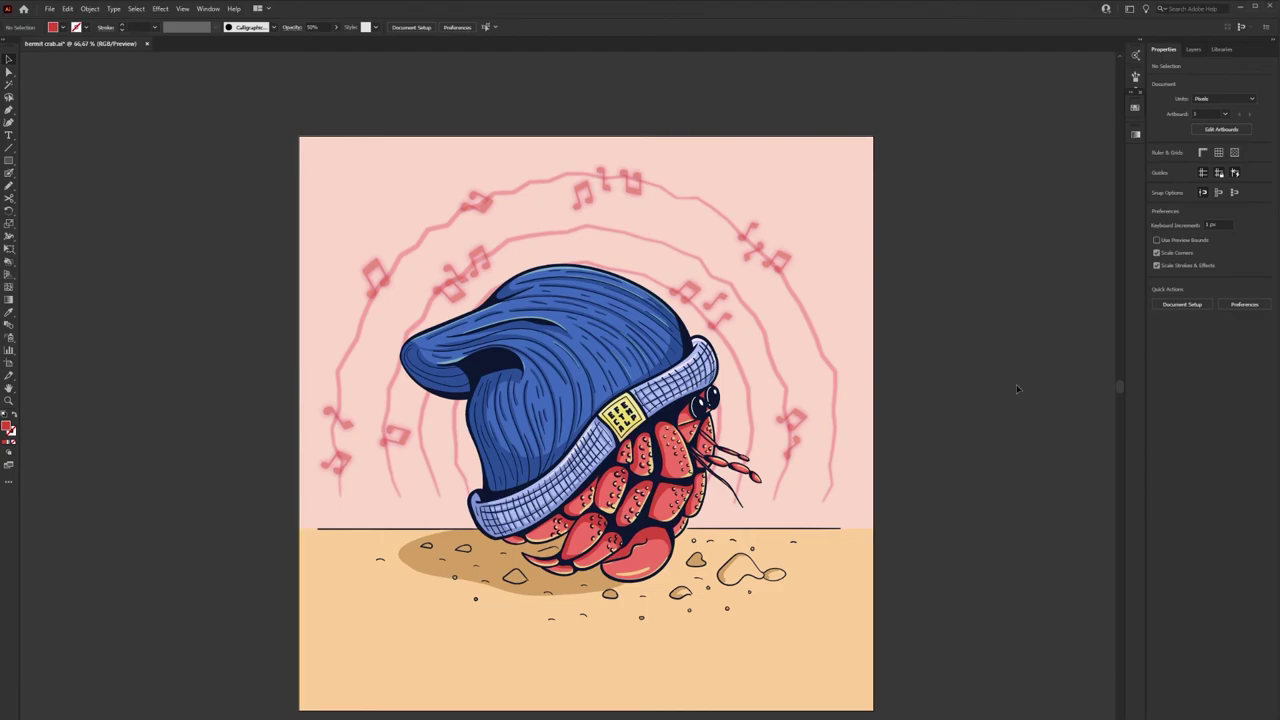
Fill the background with a diagonal gradient starting from a blue stop
key(g)
click(760, 243)
drag(360, 487, 860, 144)
double_click(360, 487)
click(318, 522)
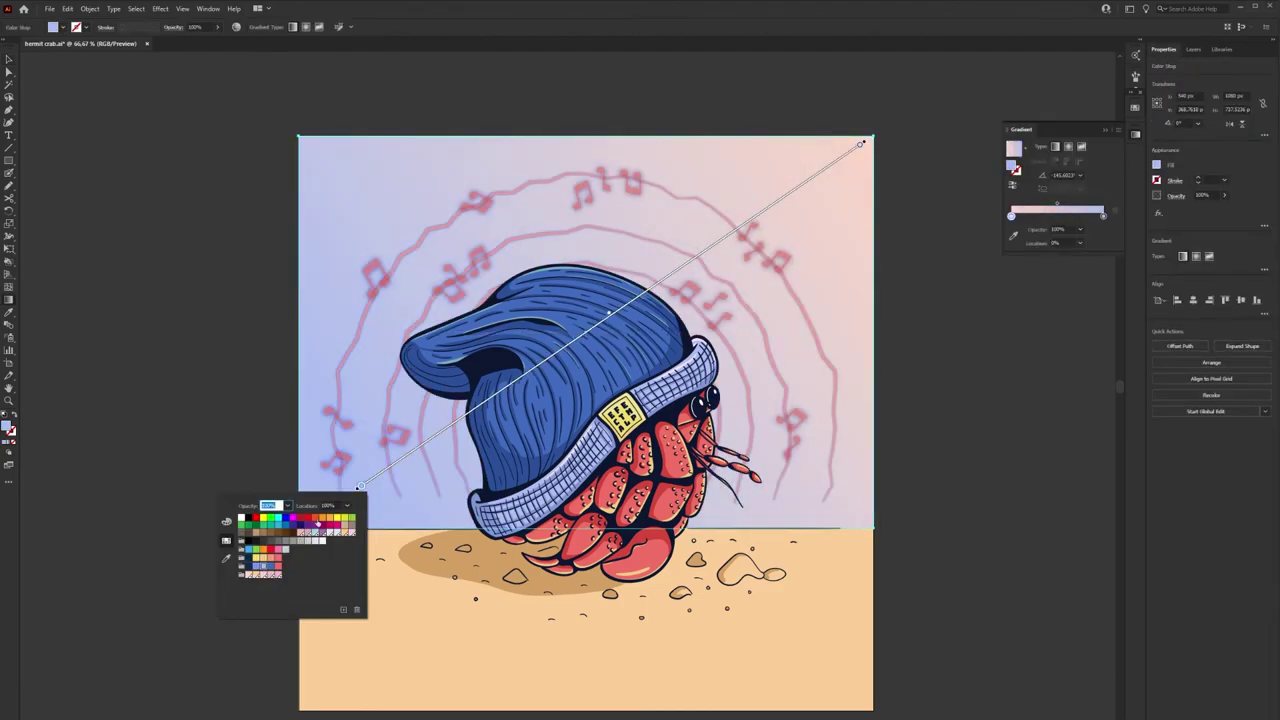
key(Escape)
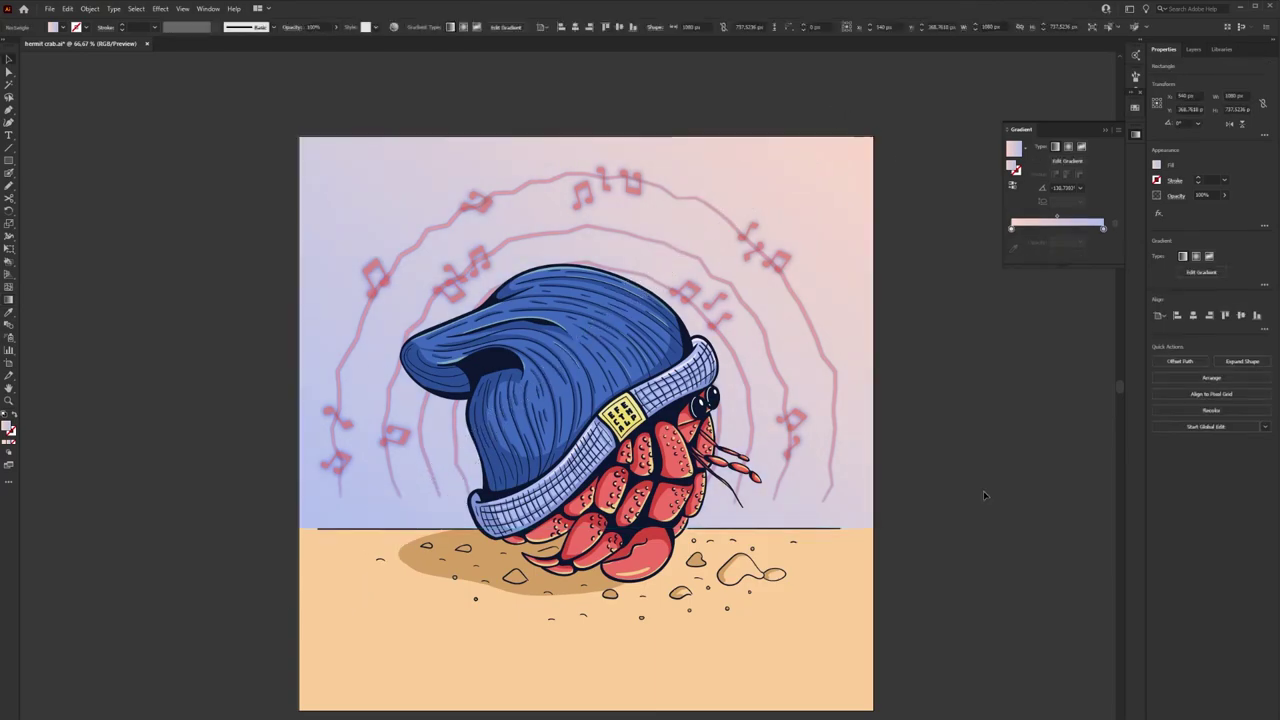
Apply a gradient to the sand shape with an orange stop
click(683, 619)
drag(871, 528, 277, 680)
double_click(286, 686)
click(1010, 425)
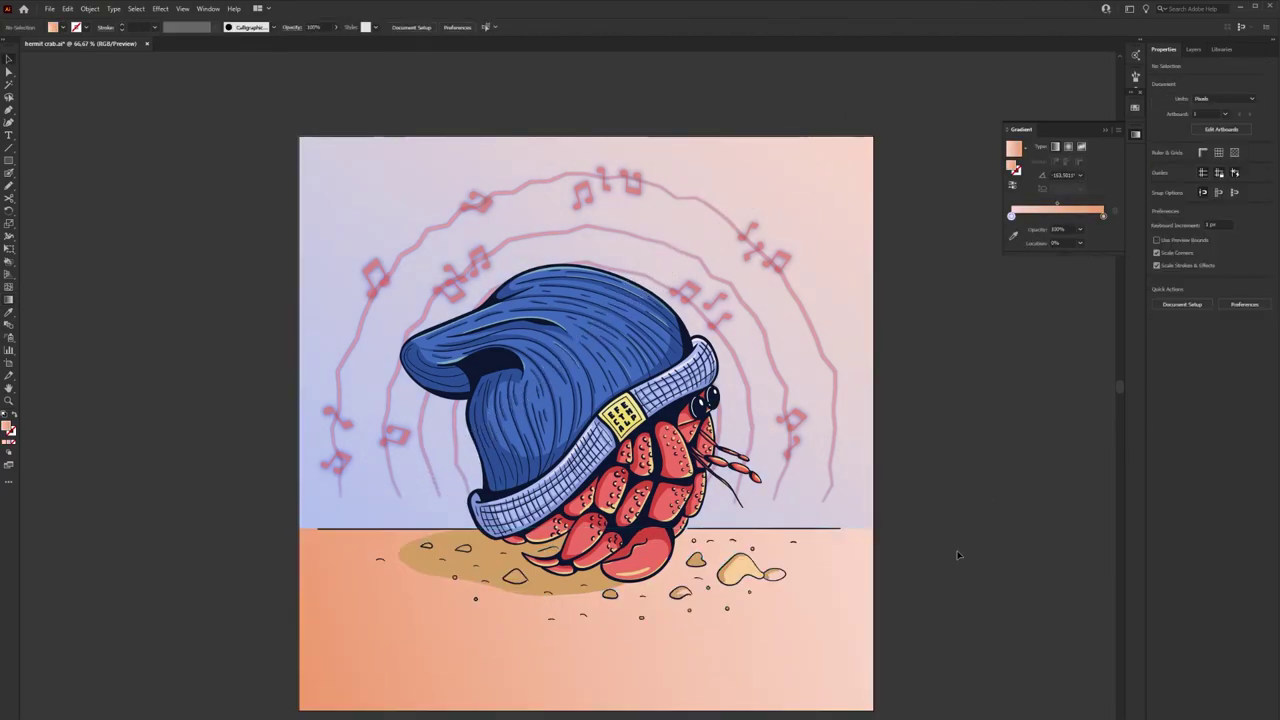